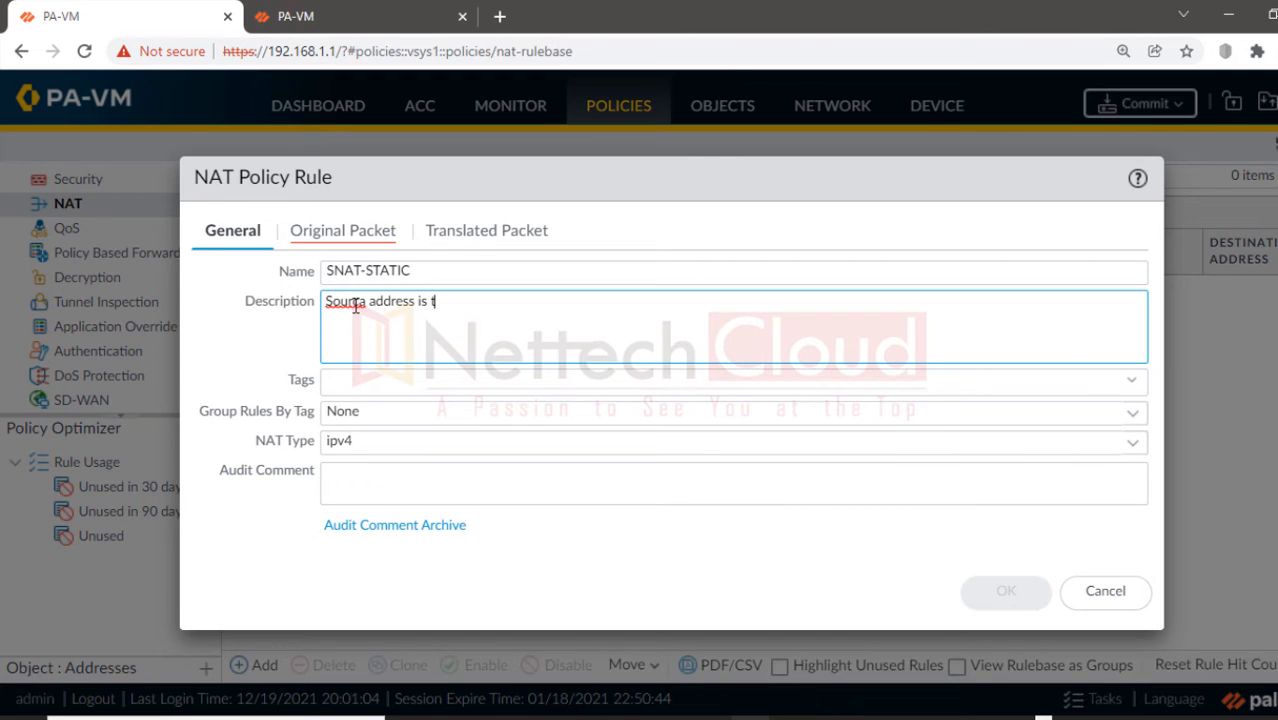
Step: Fix the description typo and retype it as 'Source network address is translated to 192.168.20.0 from 192.168.10.0'
key("BackSpace")
key("BackSpace")
key("BackSpace")
key("BackSpace")
key("BackSpace")
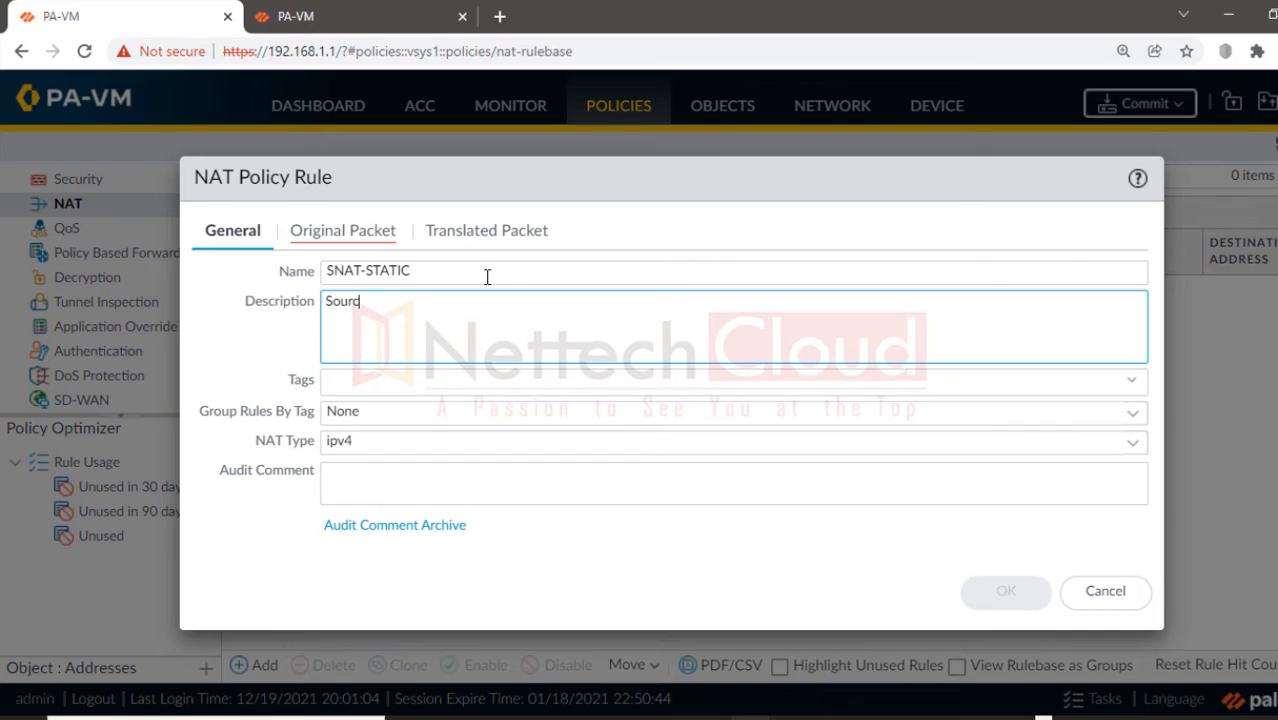
type("network address is ")
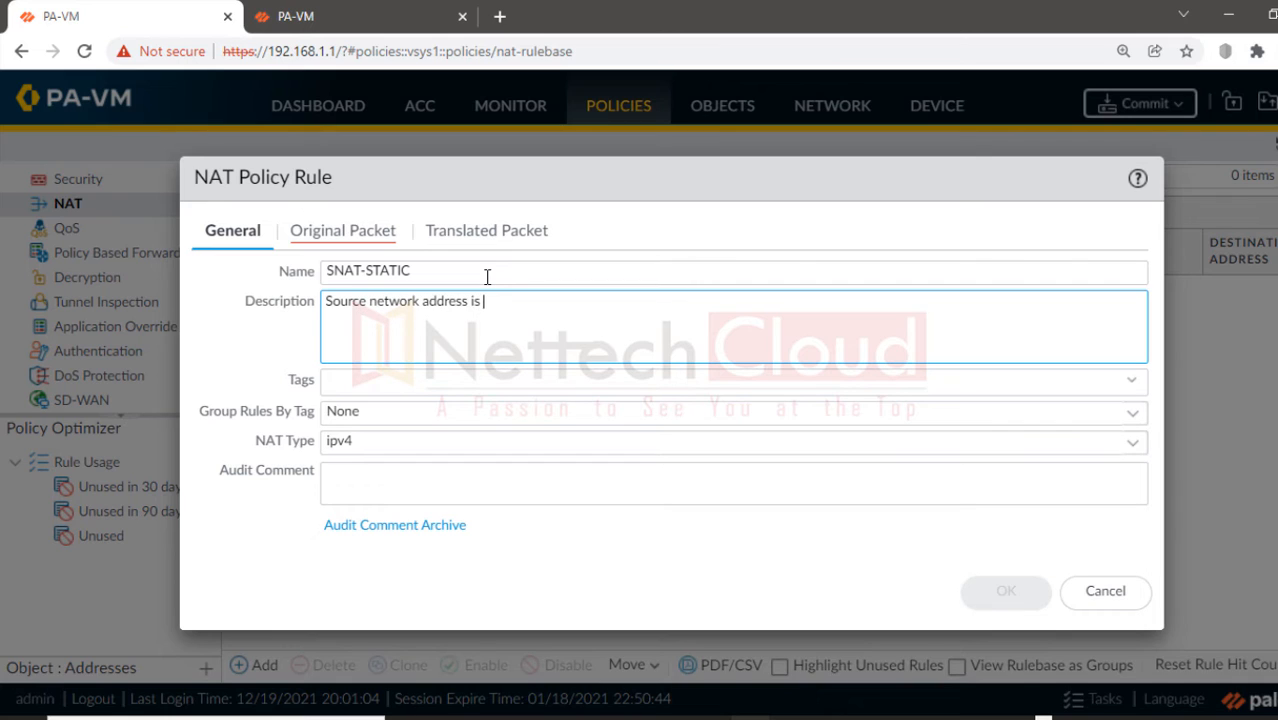
type("translated to 192.168.20")
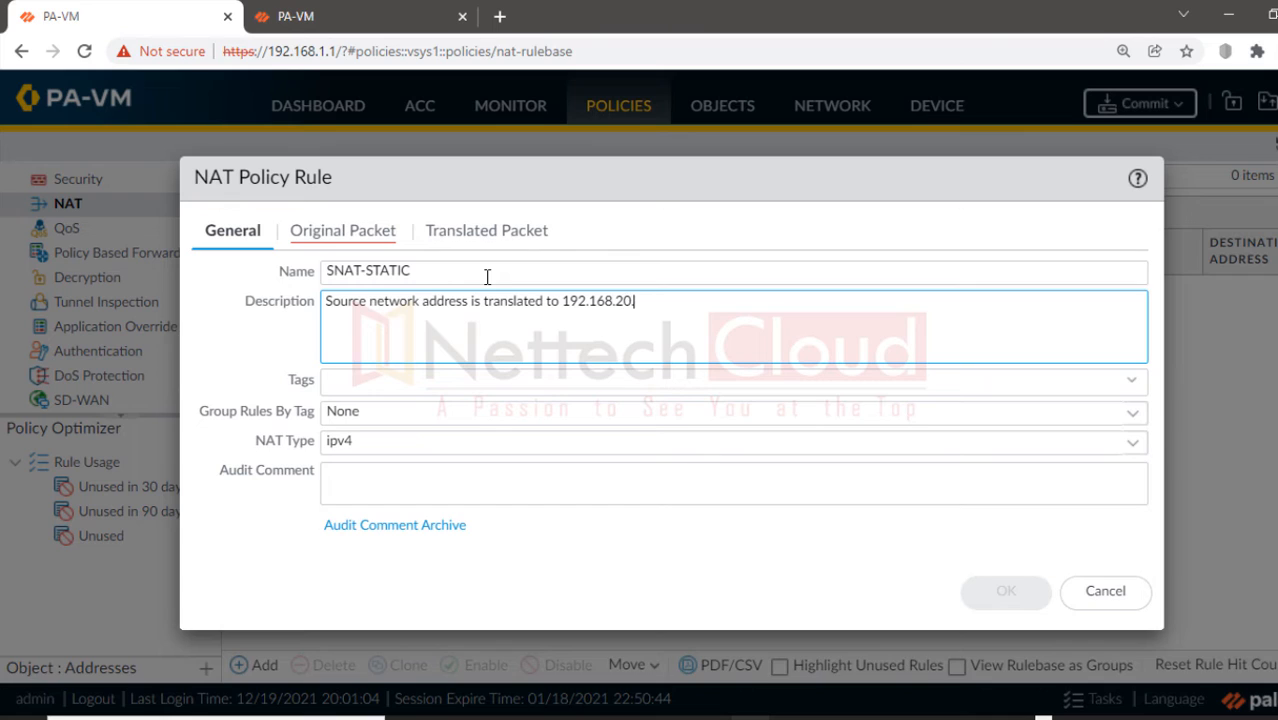
type(".0 from 192.168.10.0")
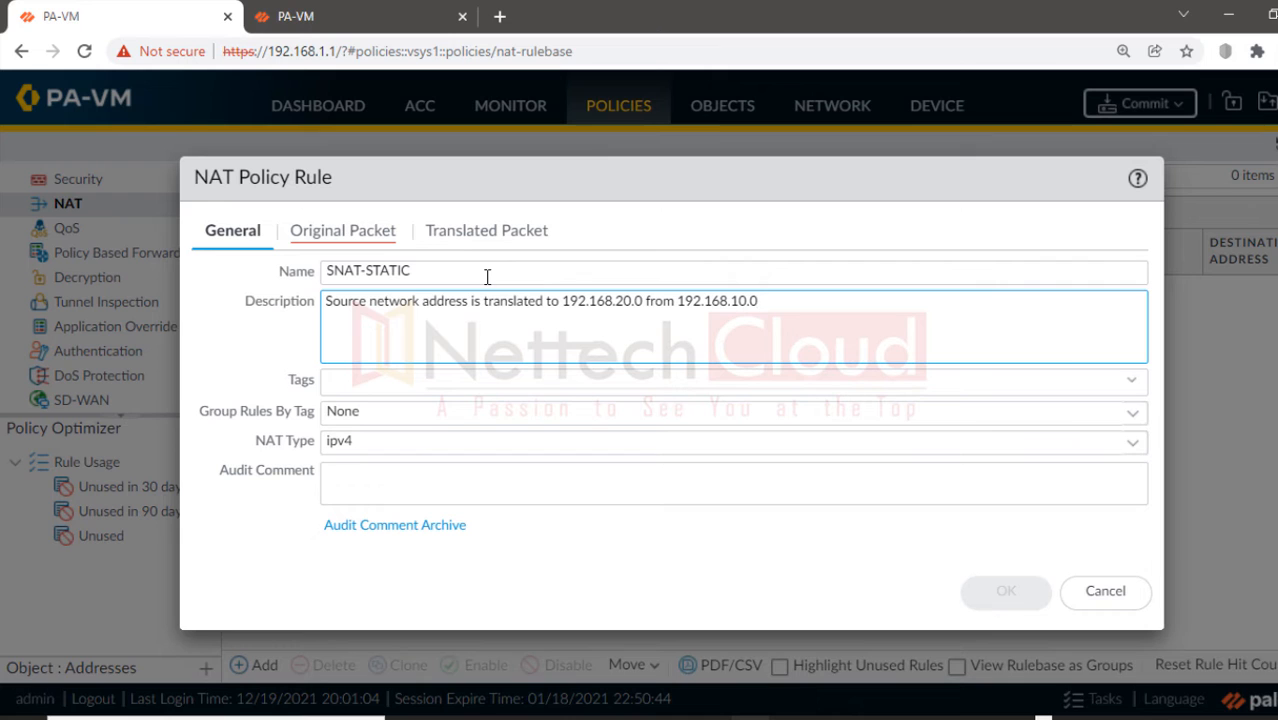
Step: Match original packets from source zone INSIDE to destination zone VPN, and begin a source address entry
left_click(352, 235)
left_click(226, 534)
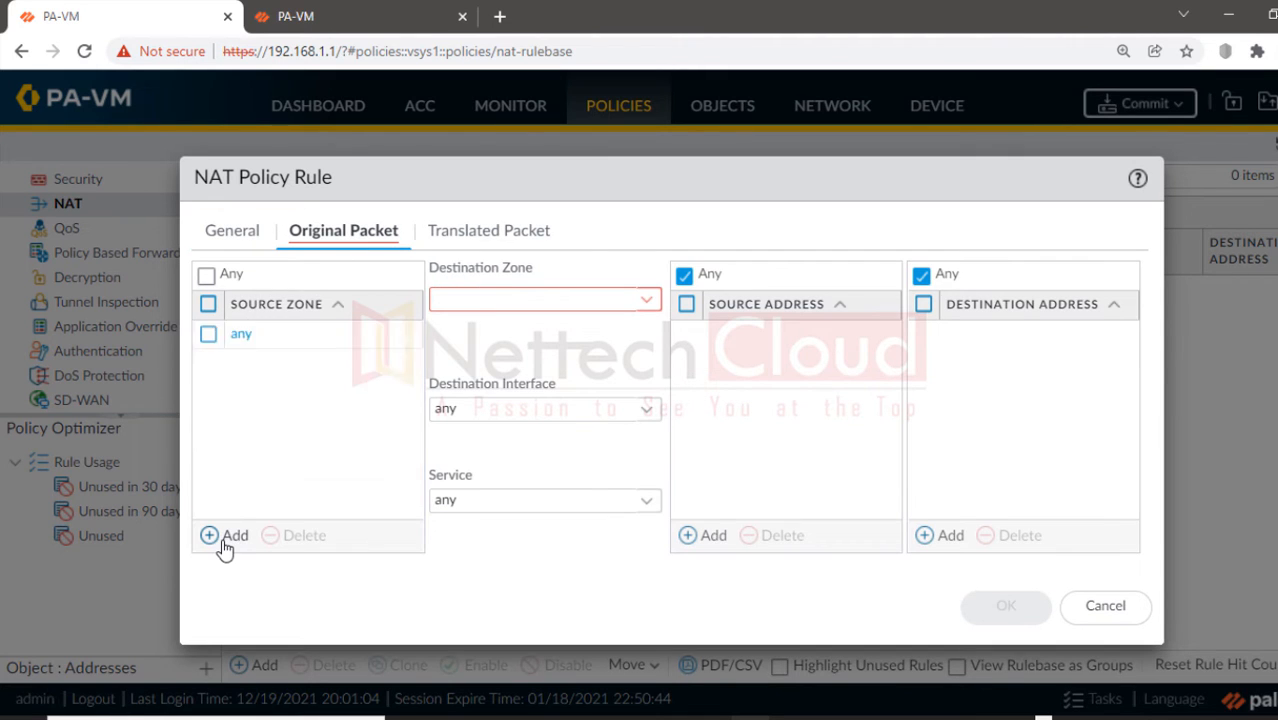
left_click(260, 366)
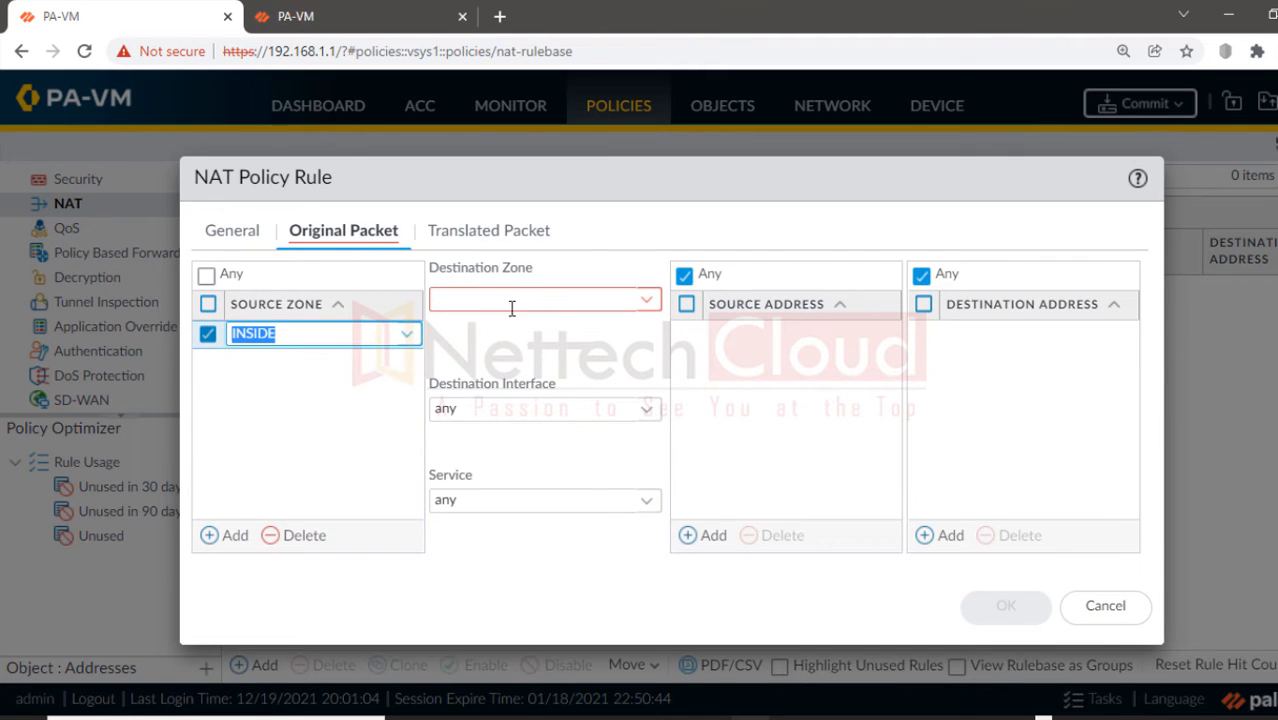
left_click(648, 303)
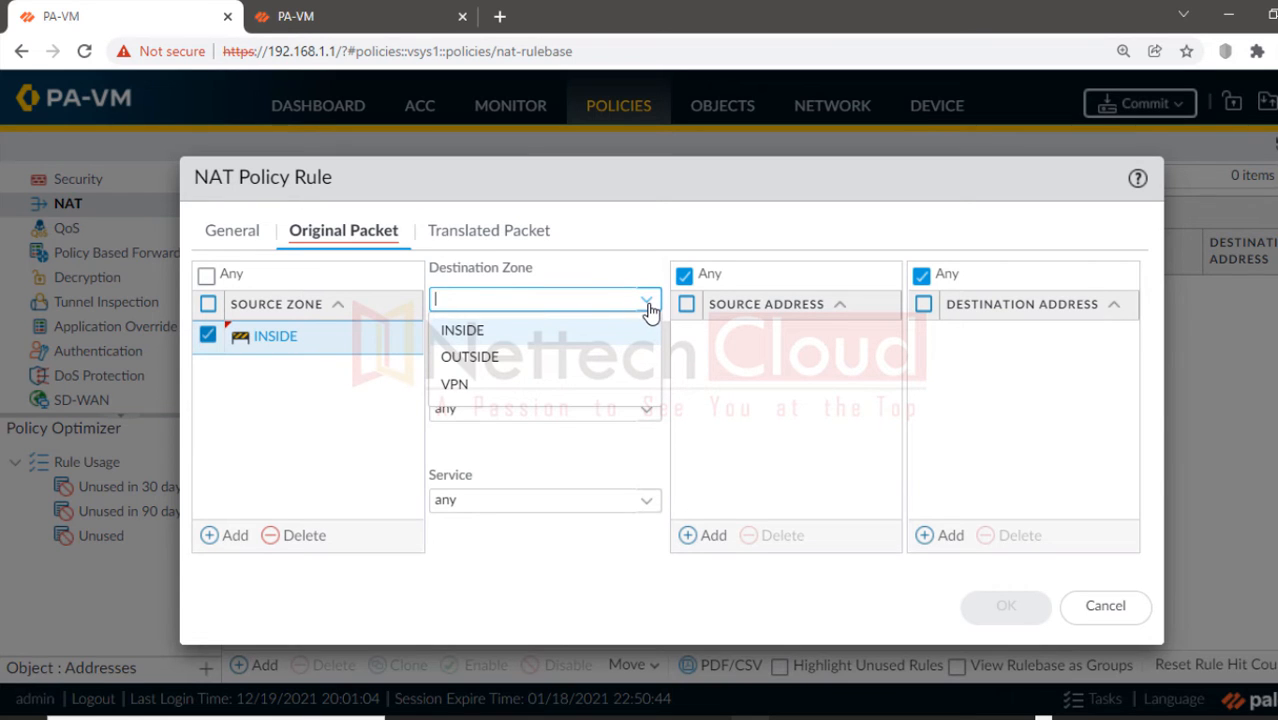
left_click(468, 386)
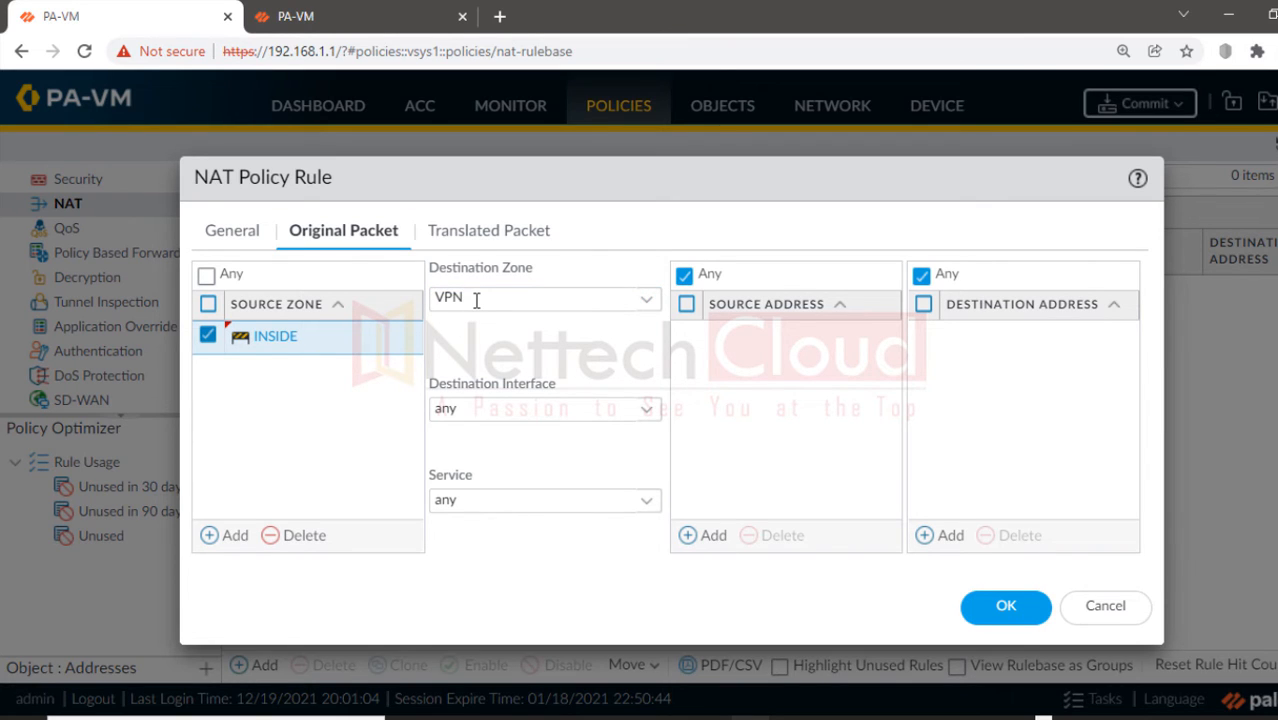
left_click(696, 536)
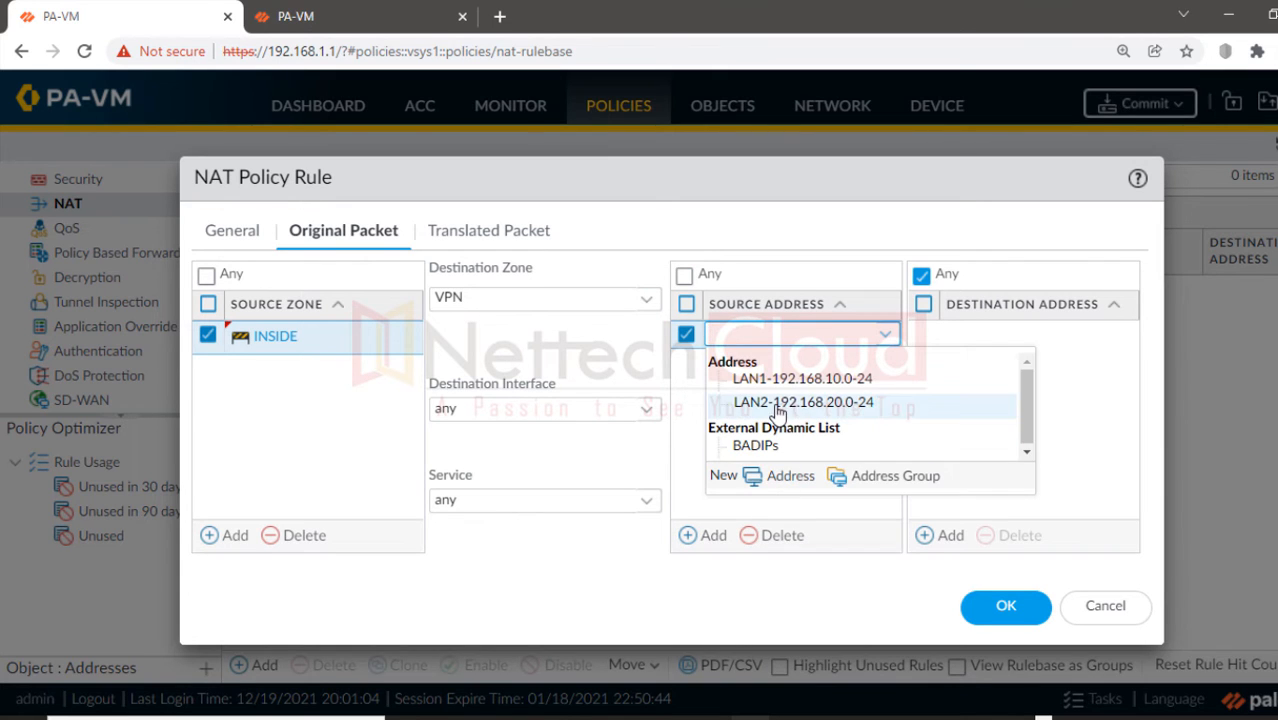
Step: Create address object 192.168.10.0-24 with IP netmask 192.168.10.0/24 as the source address
left_click(780, 476)
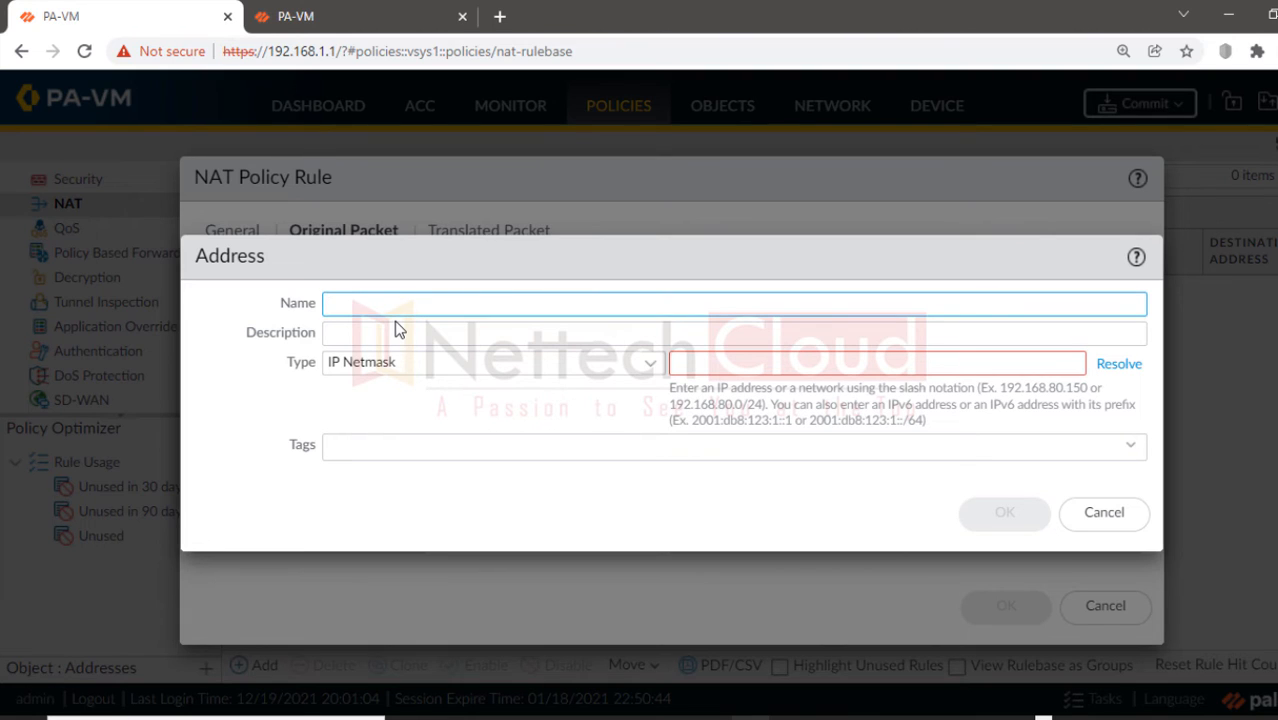
type("192.168.10.0-24")
left_click(742, 367)
type("192.")
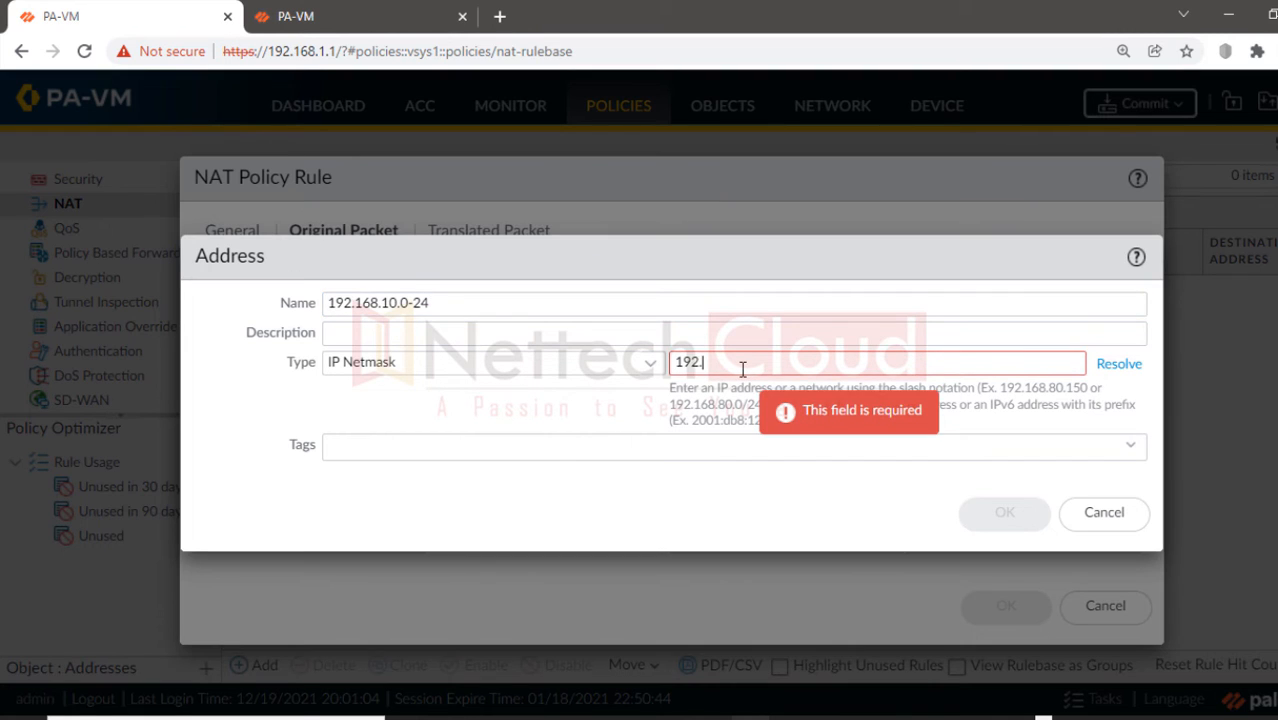
type("168.10.0/24")
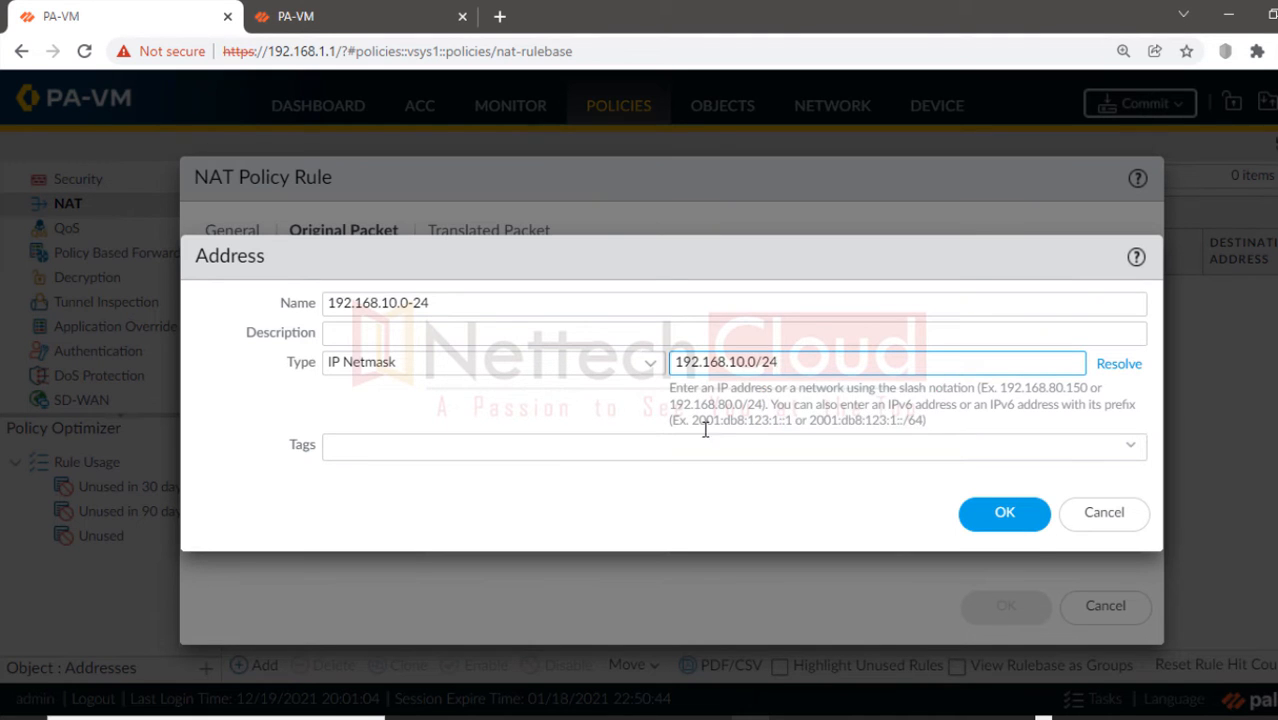
left_click(1004, 513)
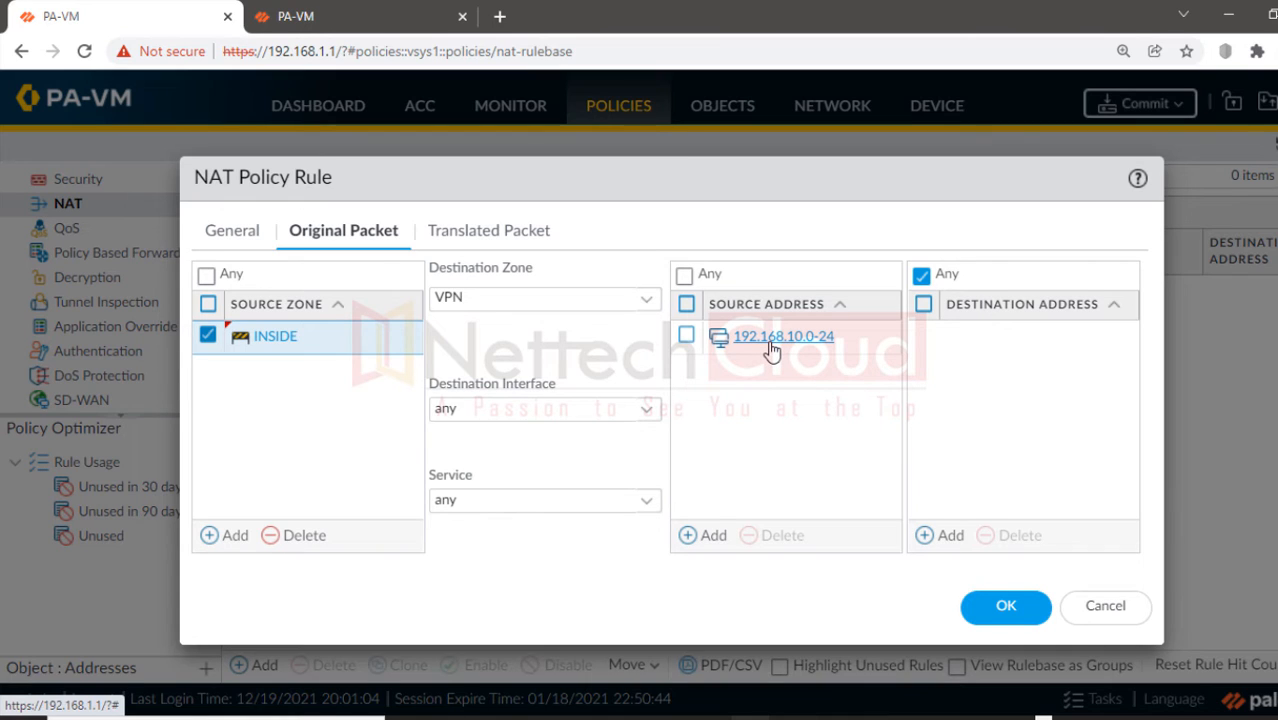
Step: Add new address object 192.168.40.0-24 (192.168.40.0/24) as the rule's destination address
left_click(955, 537)
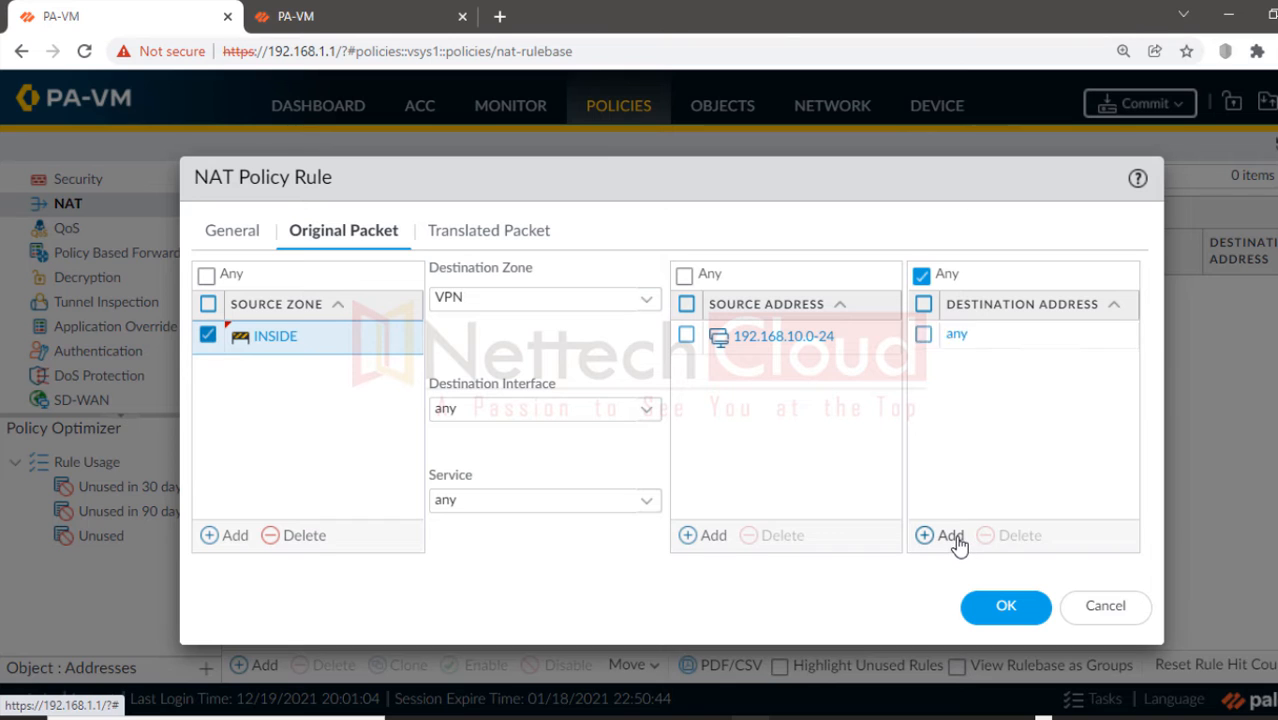
left_click(1012, 498)
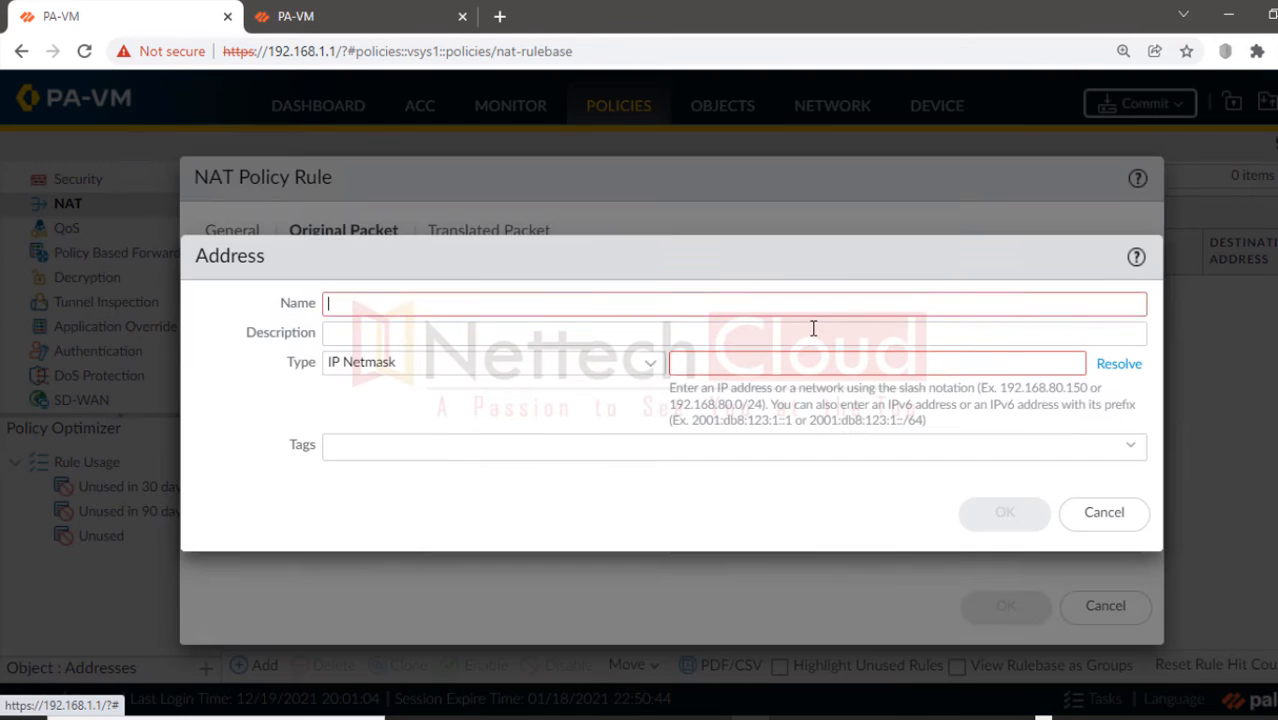
type("192.168.40.0-24")
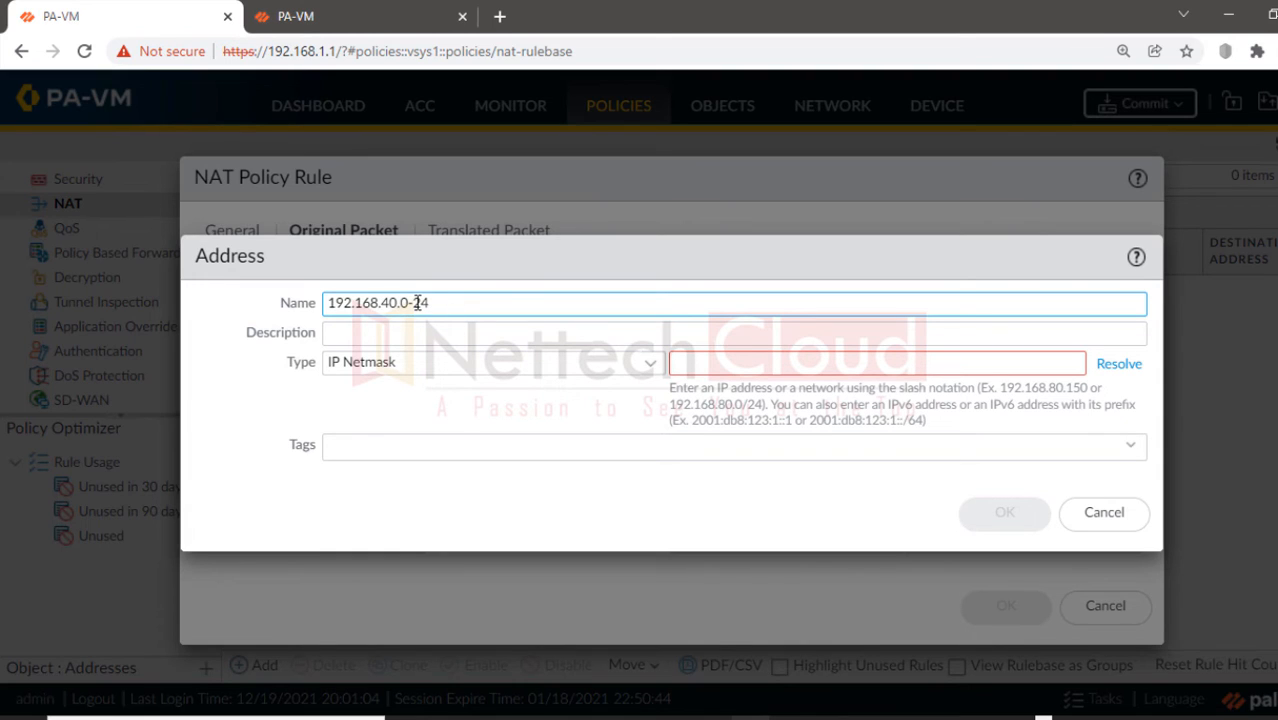
left_click_drag(413, 302, 425, 303)
left_click(690, 362)
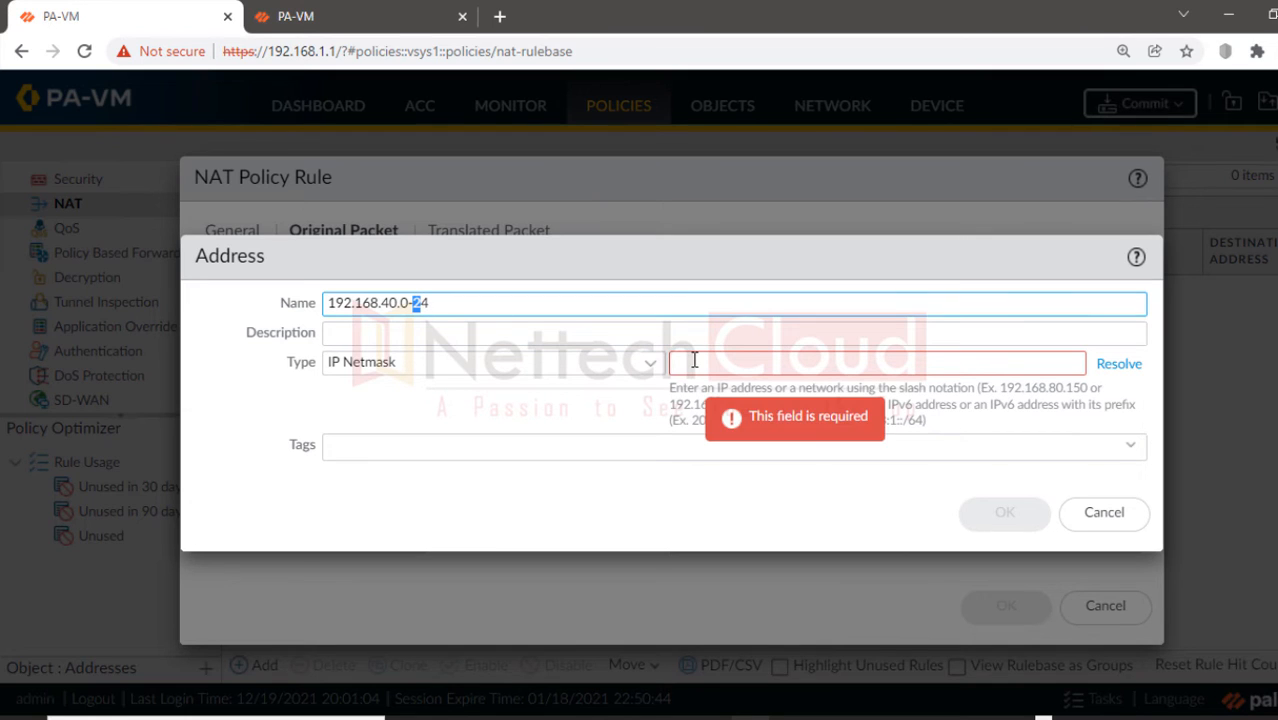
type("192.168")
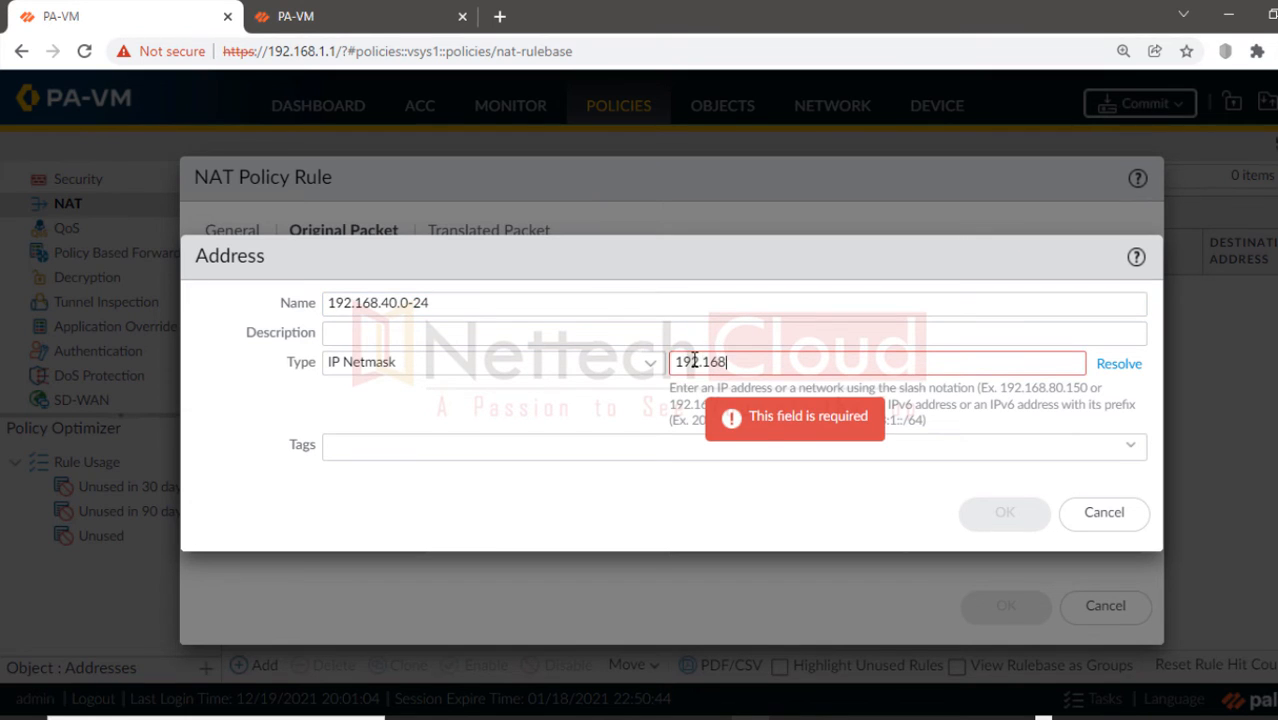
type(".40.0/24")
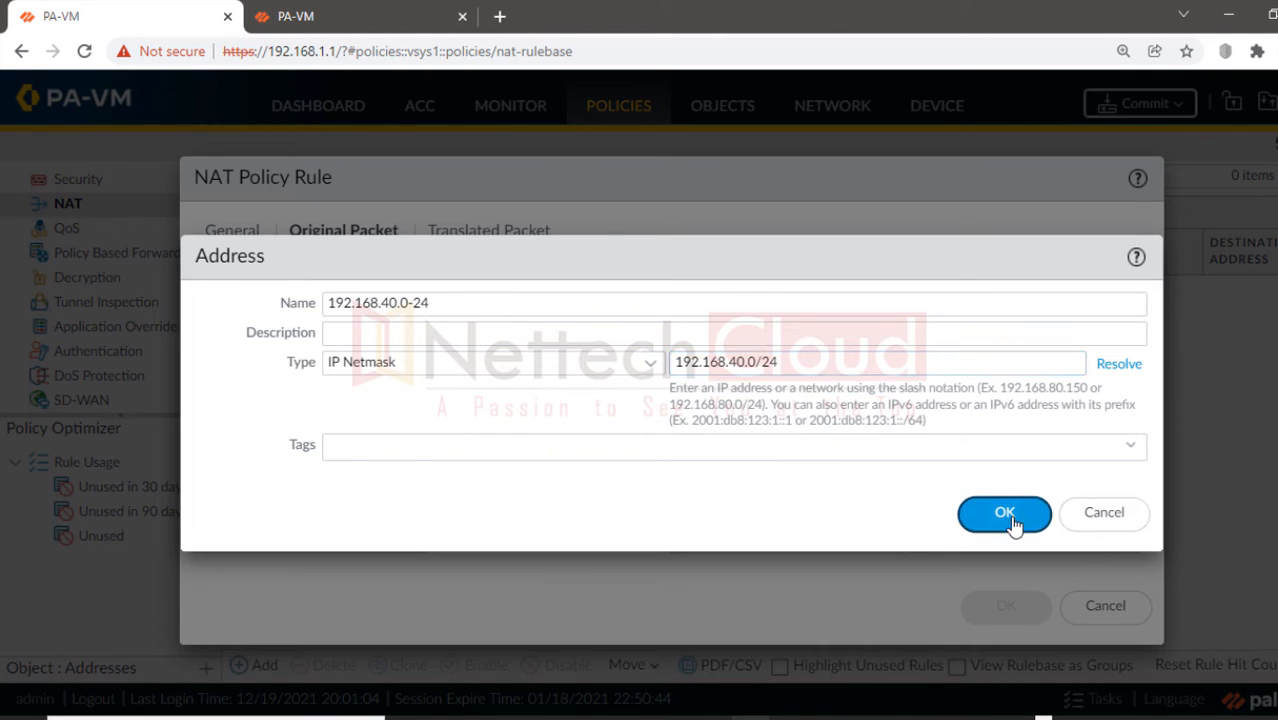
left_click(1010, 518)
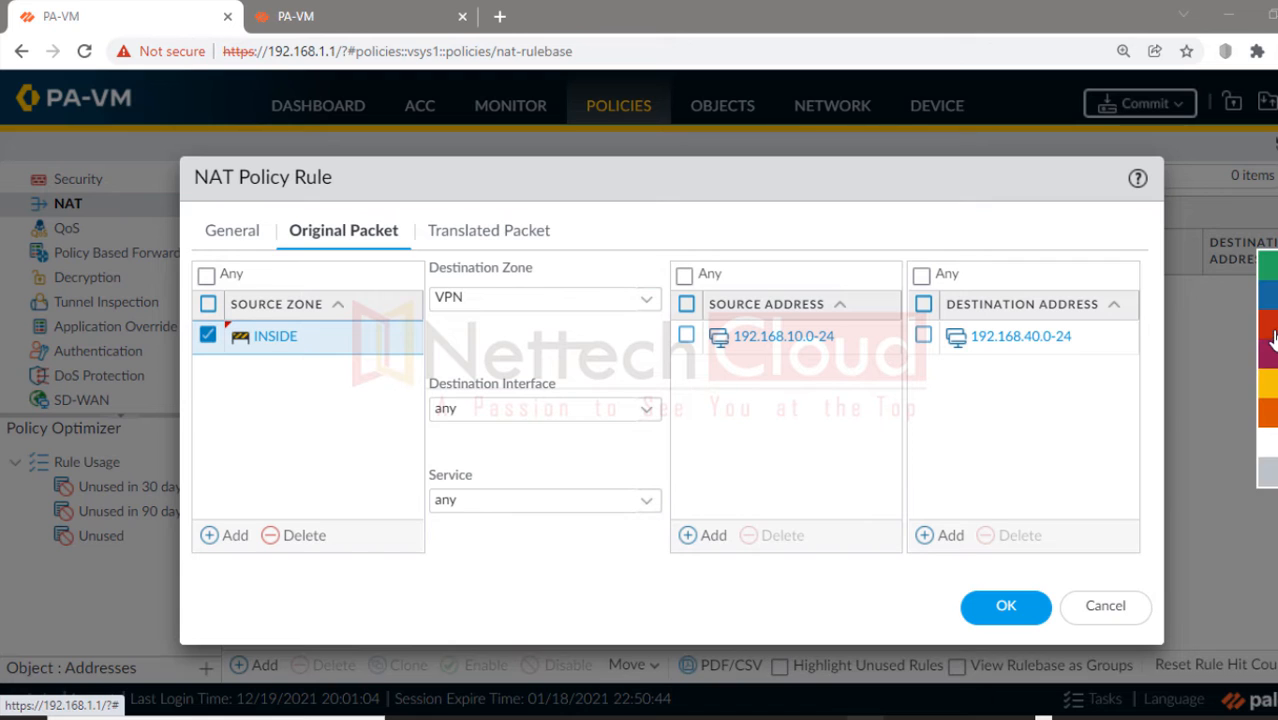
Step: Highlight the rule's original-packet fields to review the completed match settings
left_click(1270, 338)
left_click_drag(298, 232, 400, 235)
left_click_drag(222, 336, 310, 338)
mouse_move(433, 296)
left_mouse_down()
mouse_move(513, 296)
mouse_move(450, 308)
left_mouse_up()
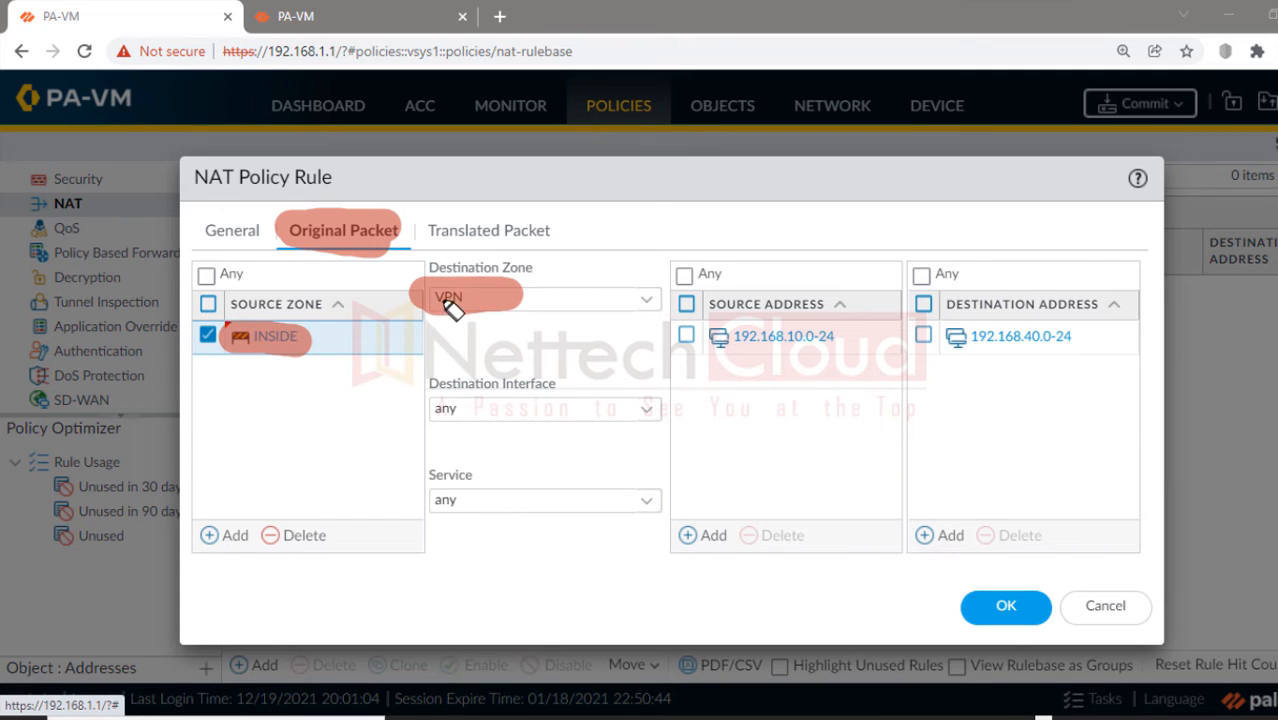
mouse_move(716, 335)
left_mouse_down()
mouse_move(843, 340)
mouse_move(716, 336)
mouse_move(830, 340)
left_mouse_up()
left_click_drag(922, 336, 1080, 343)
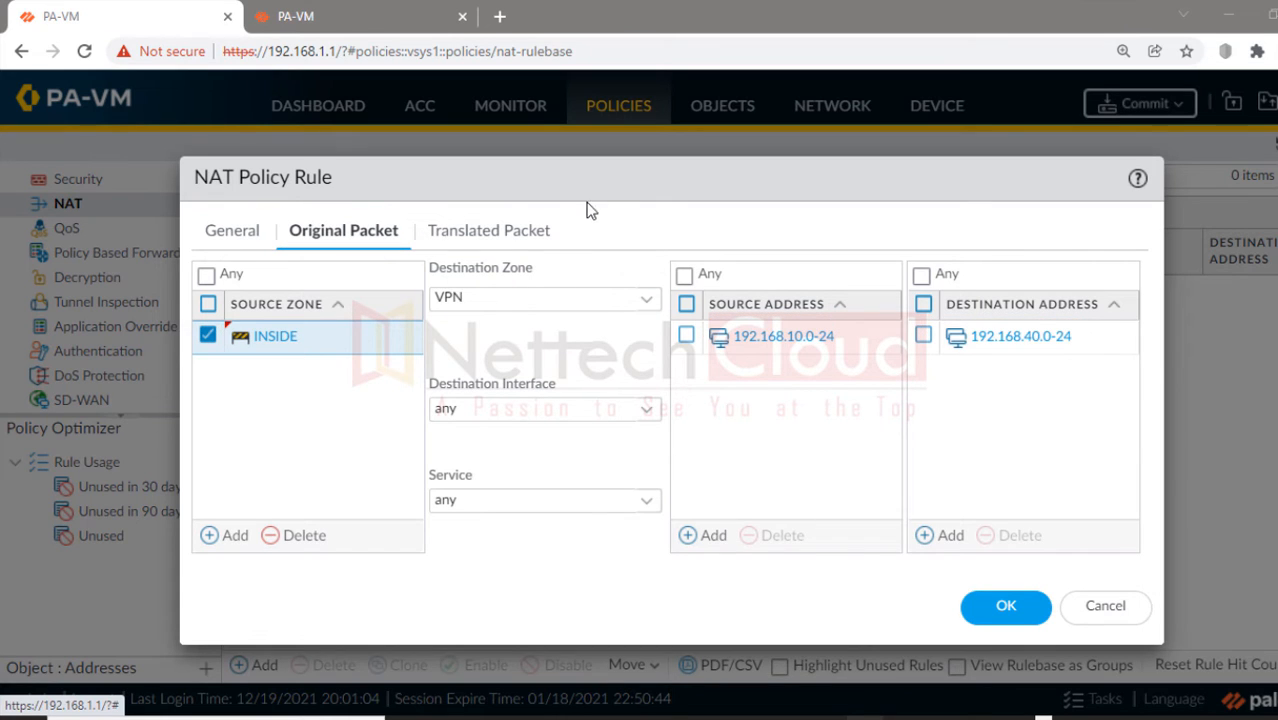
Step: Set source translation to Static IP with translated address 192.168.20.0/24
left_click(512, 232)
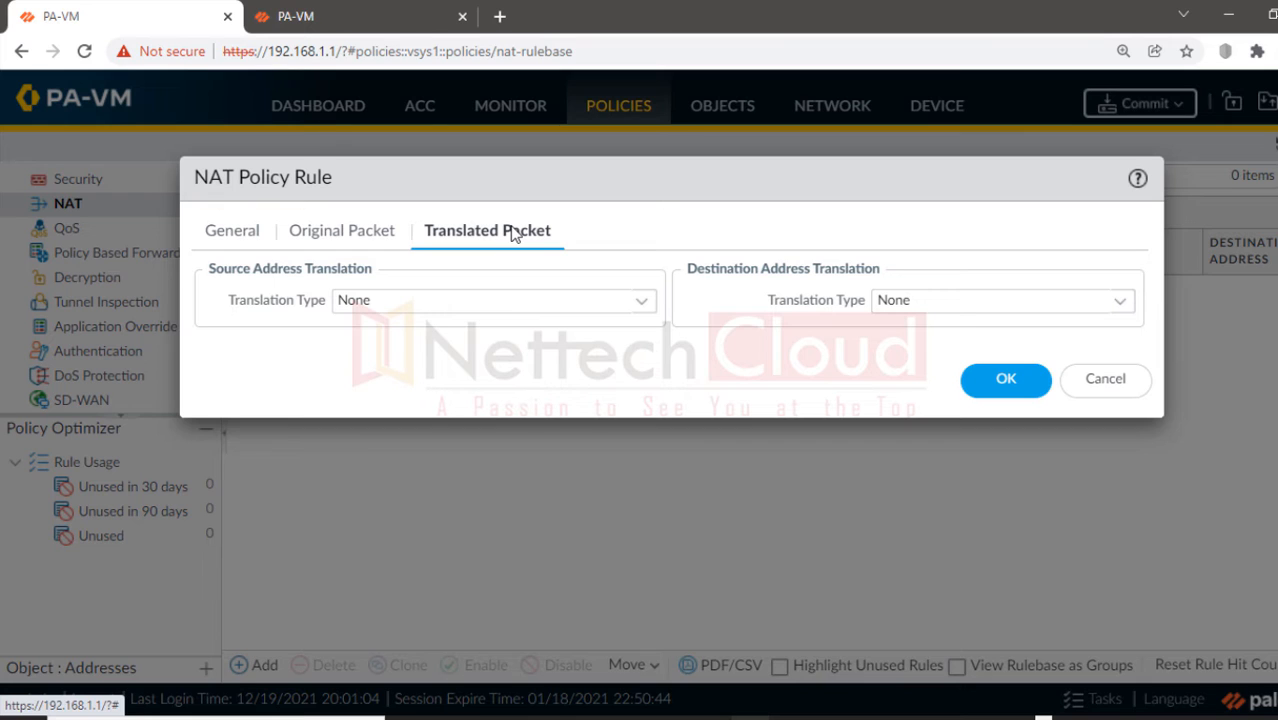
left_click(646, 306)
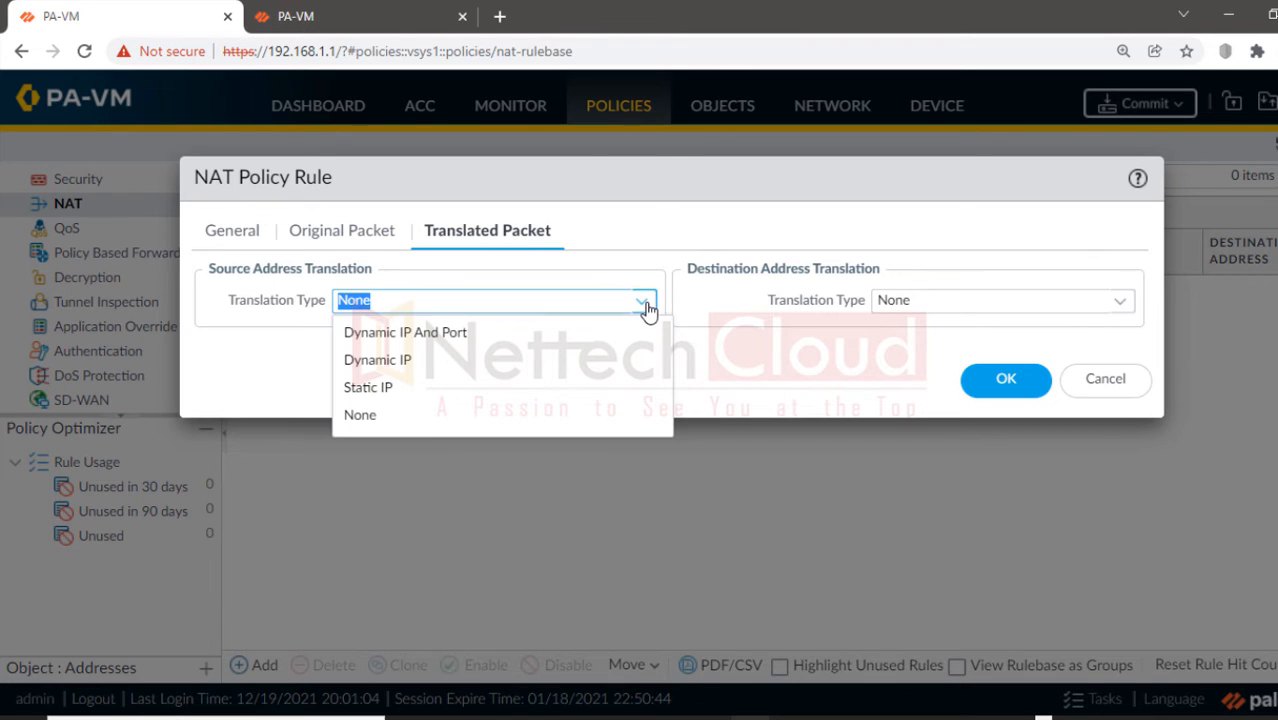
left_click(378, 389)
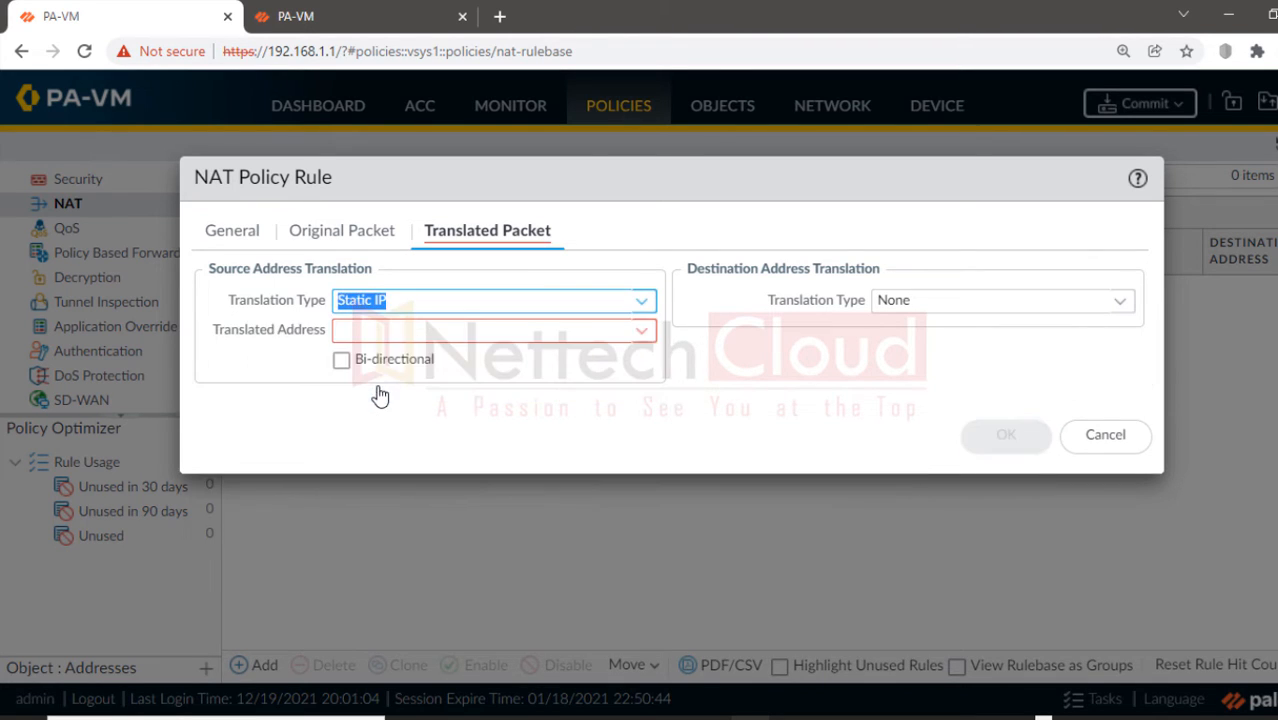
left_click(365, 332)
type("192.168.20.")
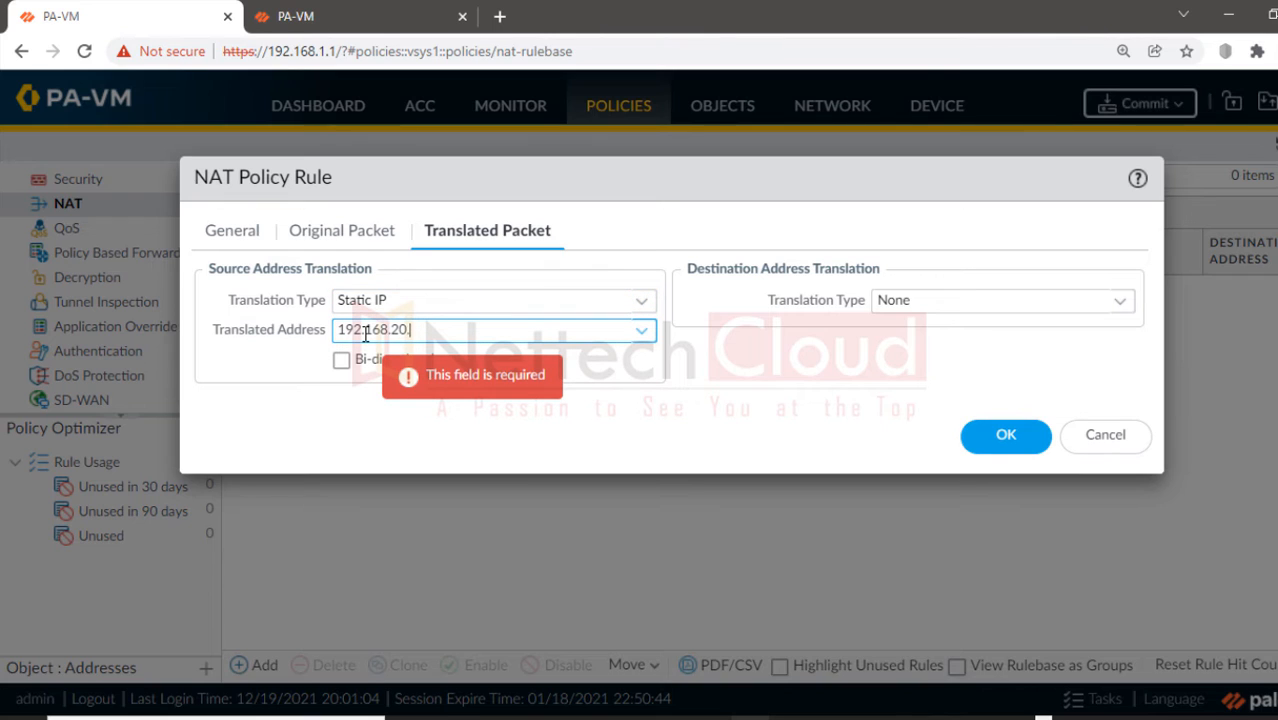
type("0/24")
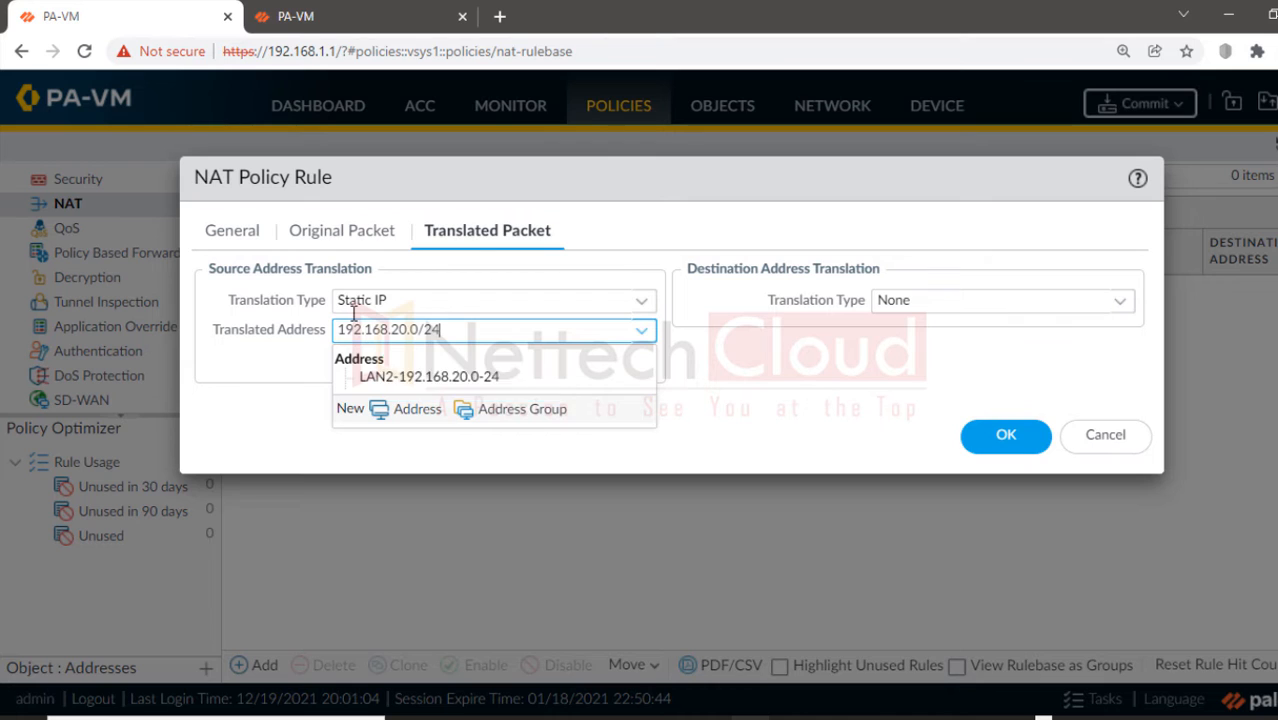
Step: Recheck the original-packet settings, return to translation, and save the SNAT-STATIC rule
left_click(329, 230)
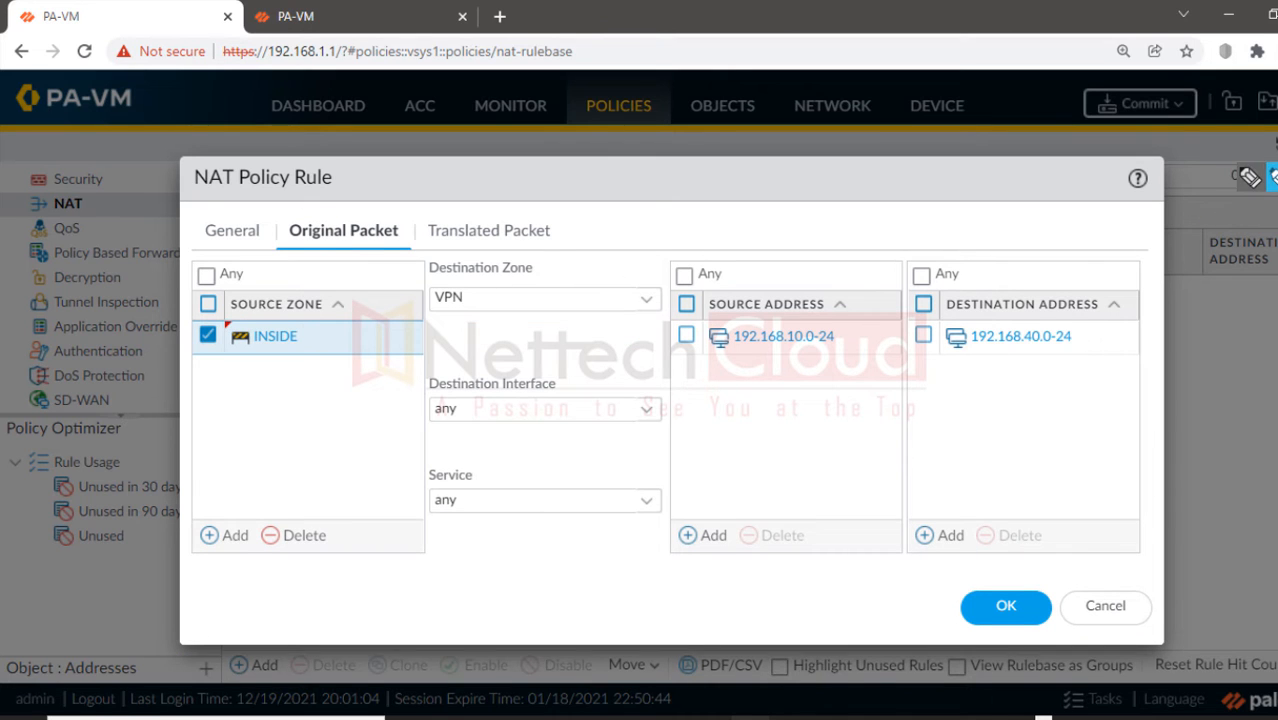
left_click_drag(738, 340, 800, 343)
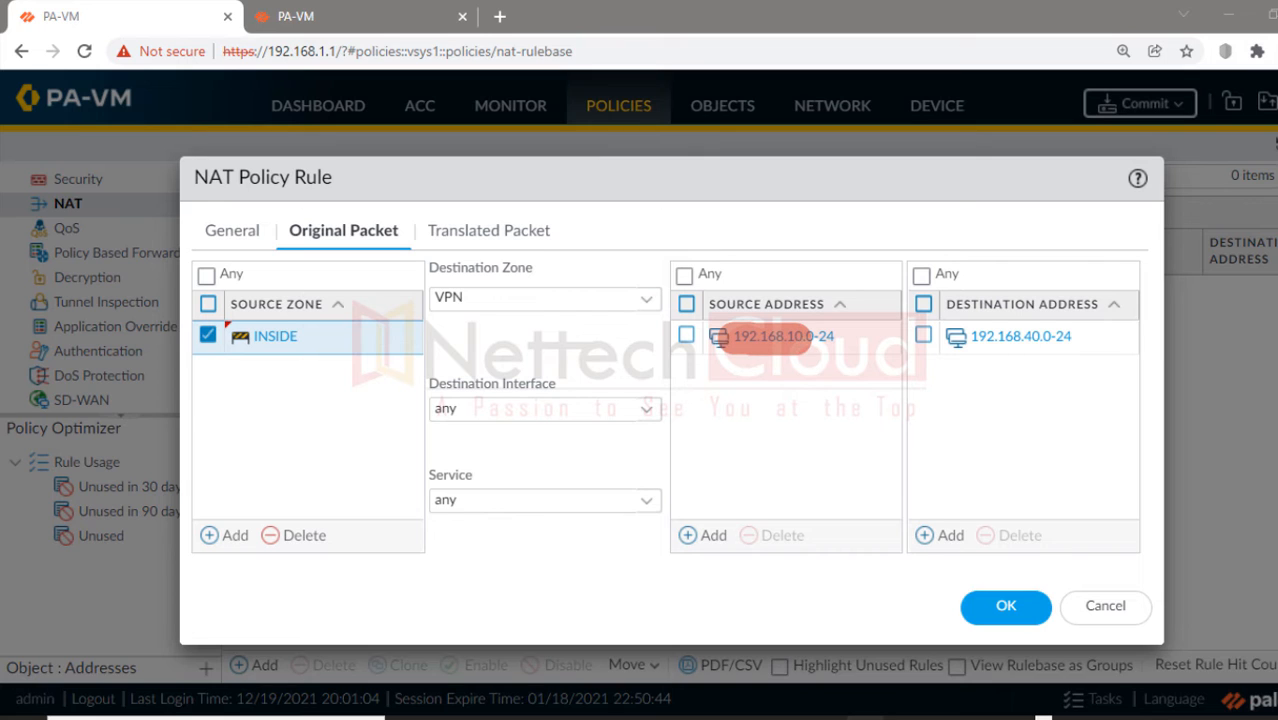
left_click(1275, 265)
left_click(527, 238)
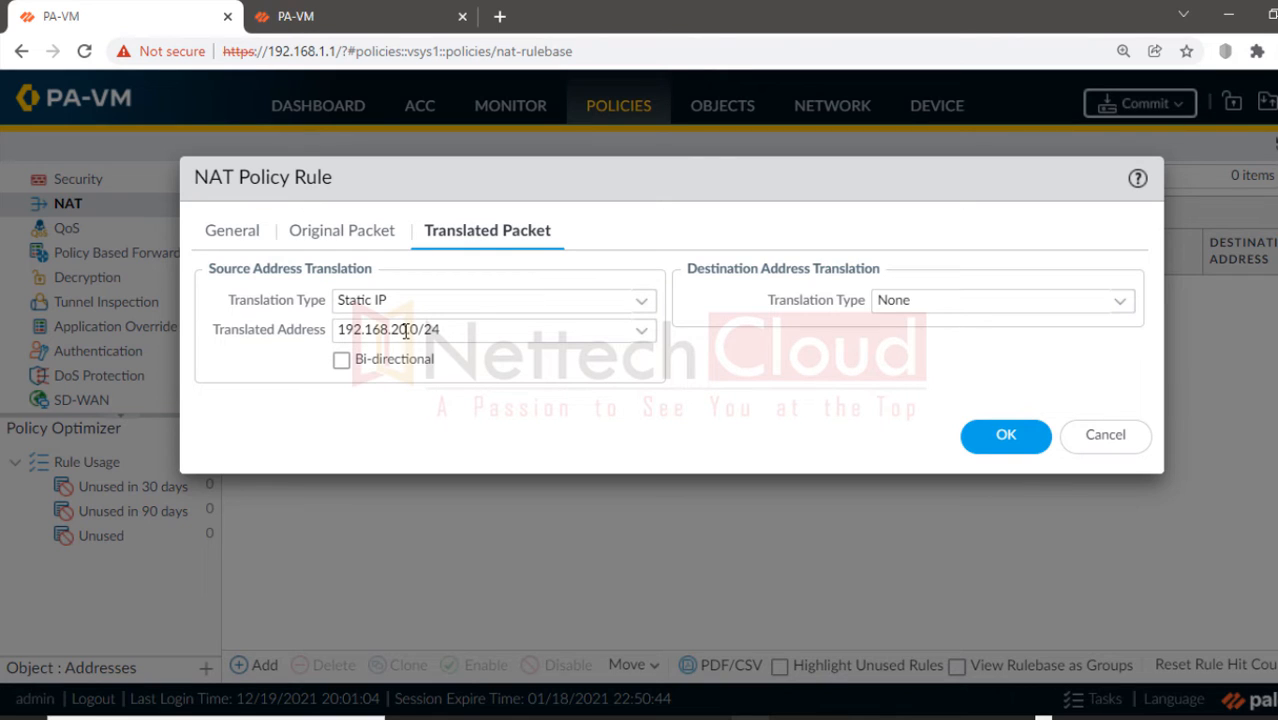
left_click(984, 444)
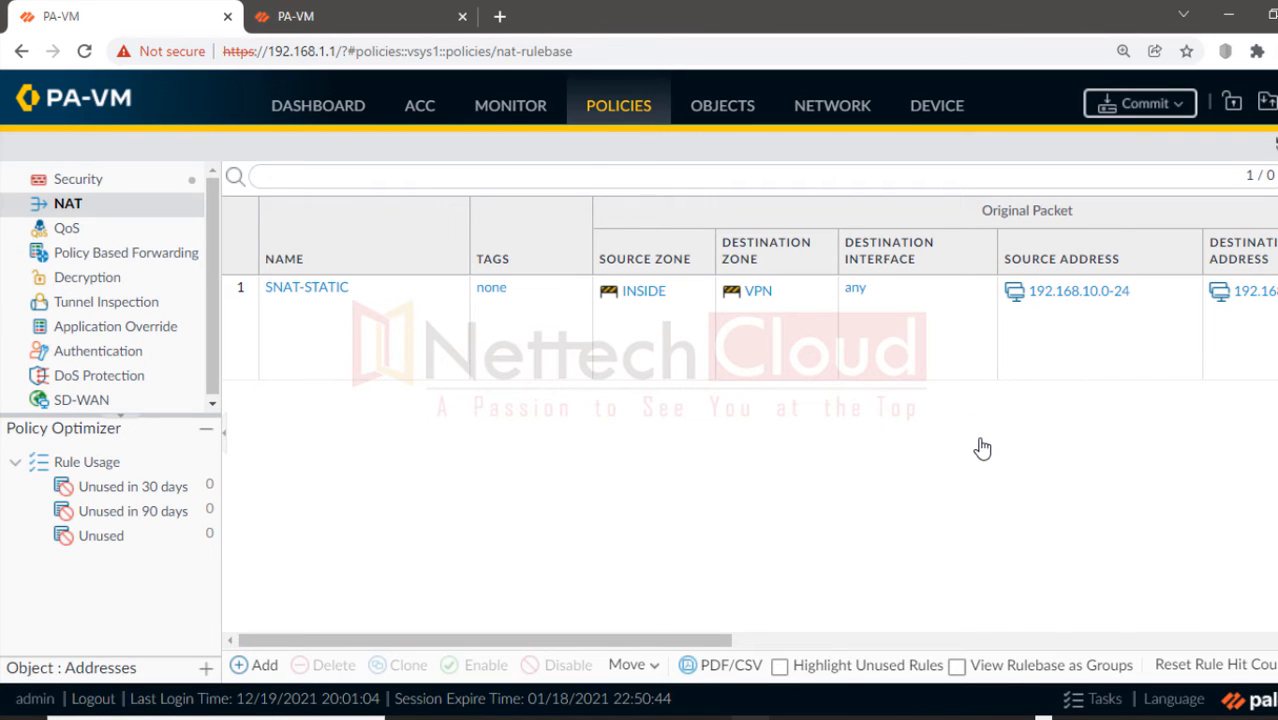
Step: On the second firewall, open the 'default' router from Network > Virtual Routers
left_click(345, 17)
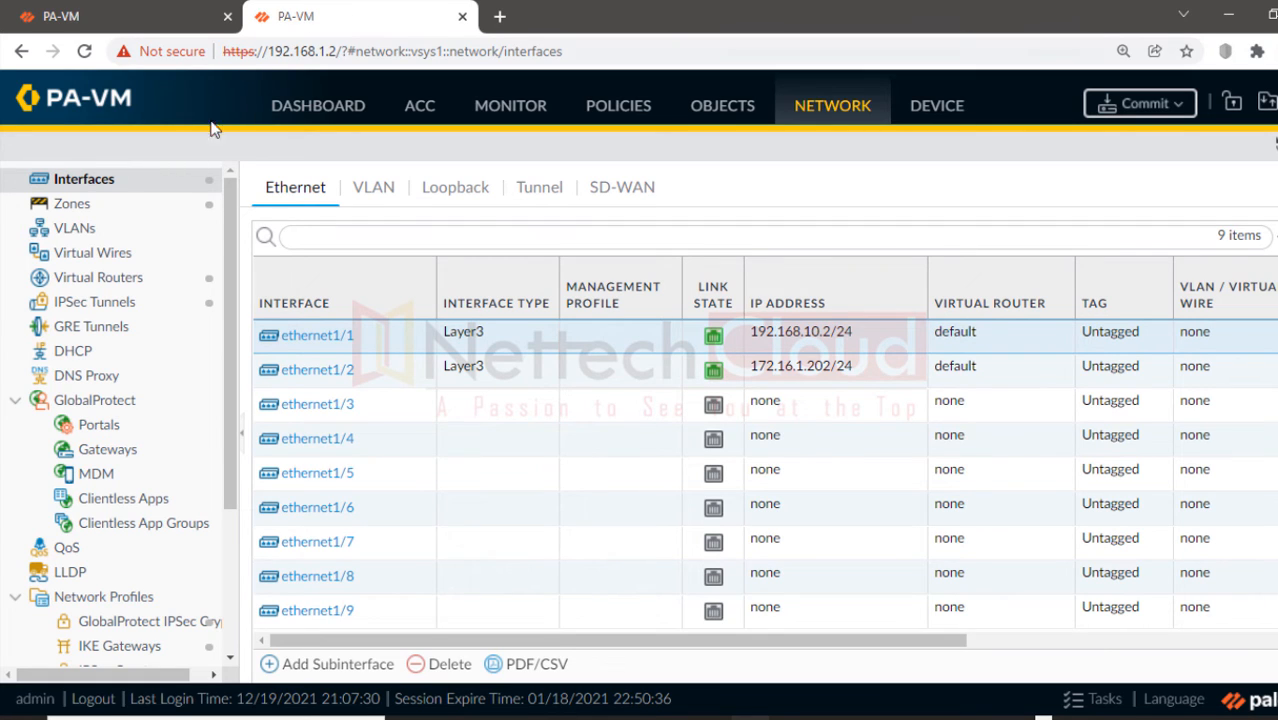
left_click(119, 286)
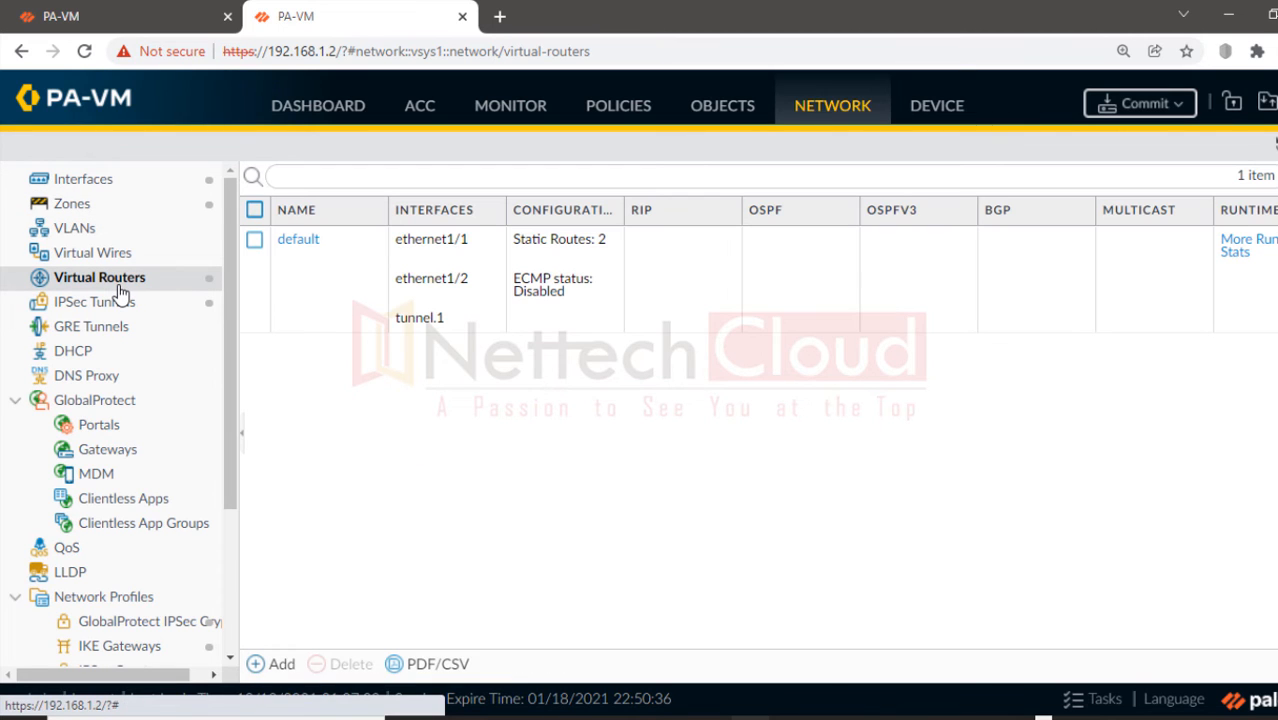
left_click(300, 243)
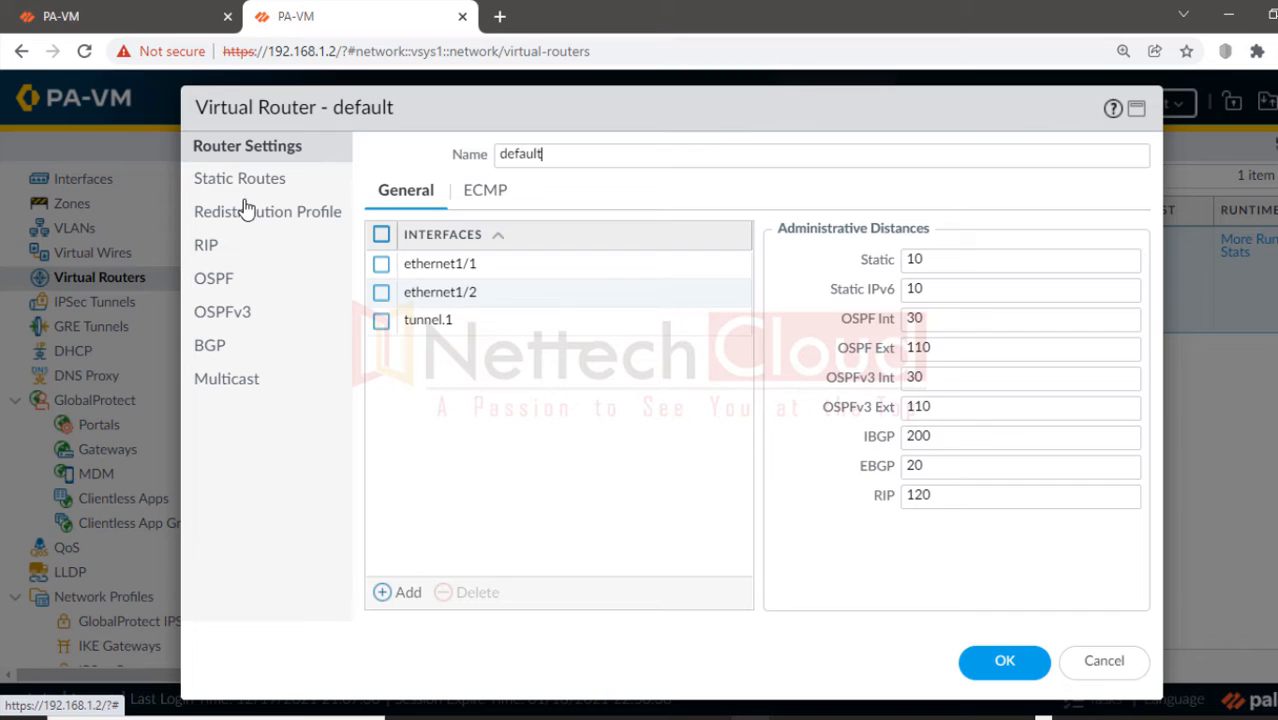
Step: Delete the VPN-Route static route from the default router
left_click(238, 190)
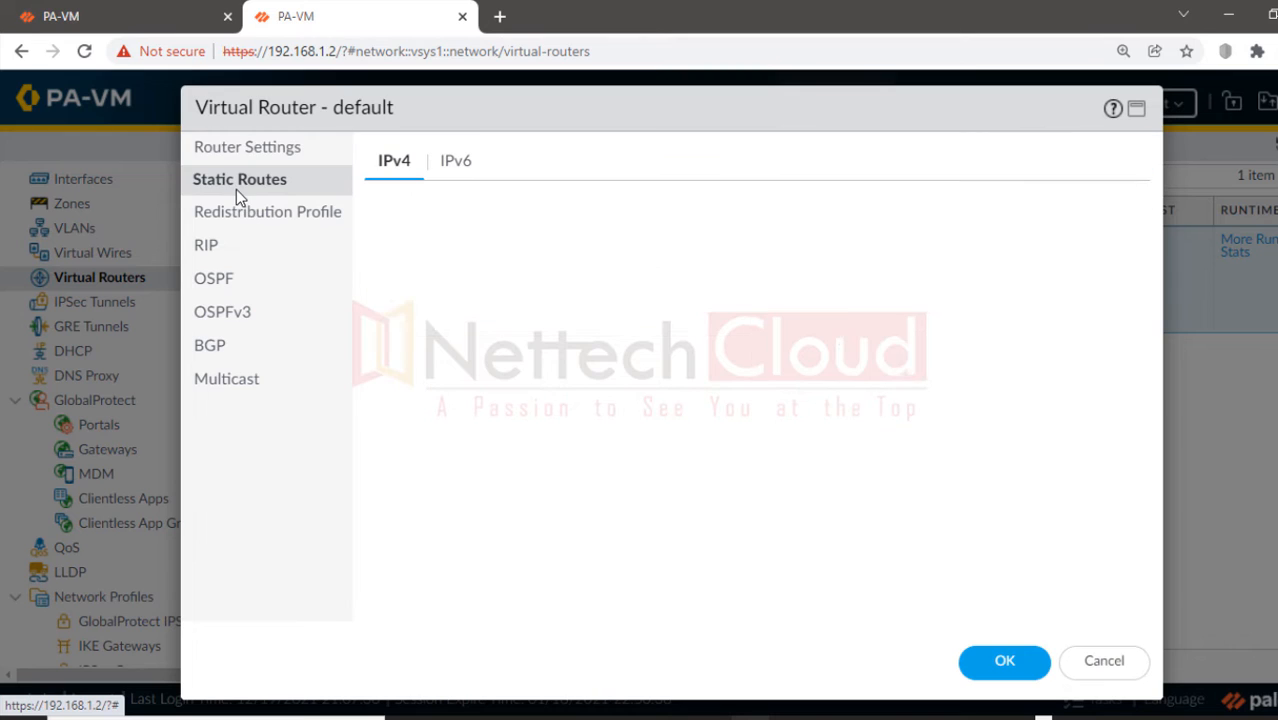
left_click(383, 360)
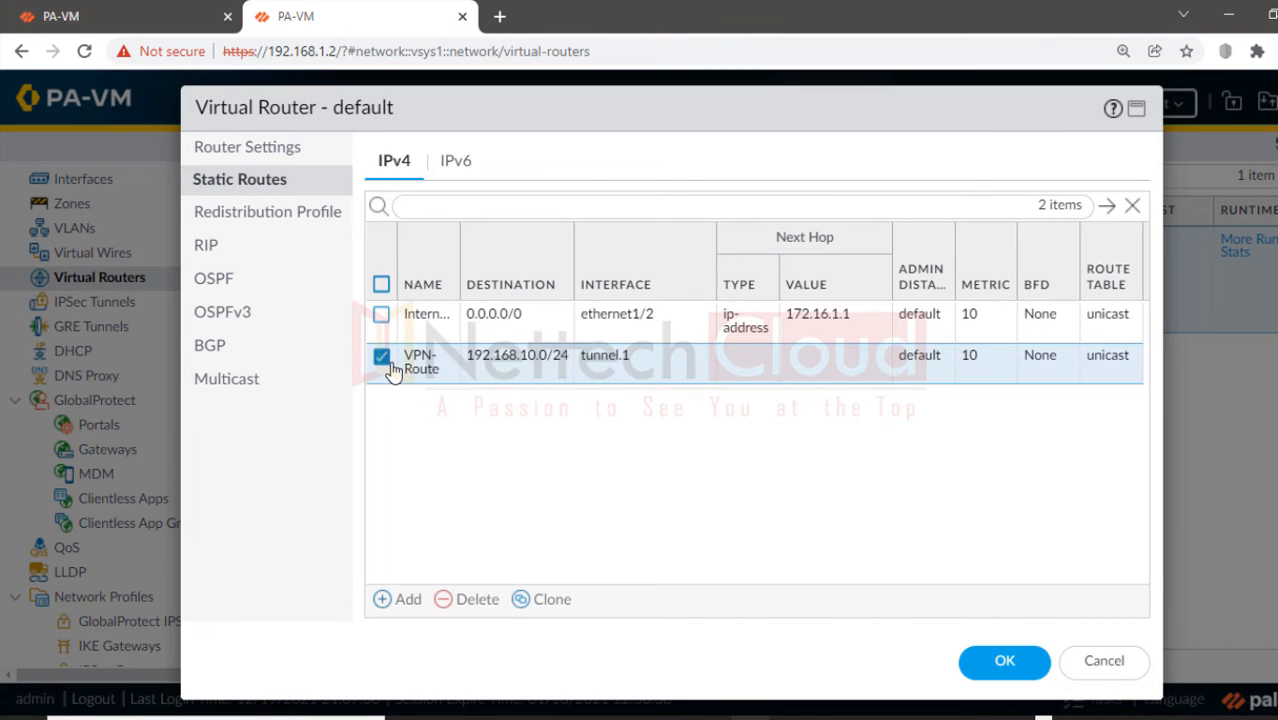
left_click(455, 600)
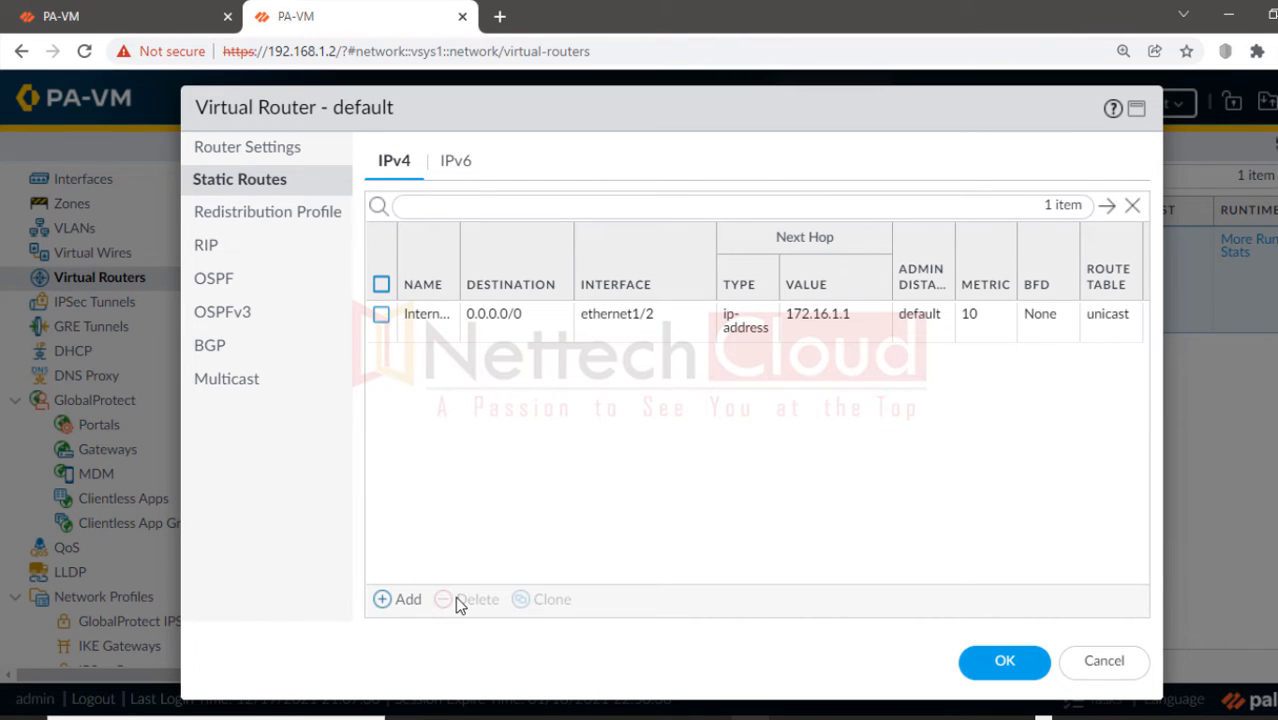
Step: Add static route Remote-network for 192.168.20.0/24 out tunnel.1 with no next hop
left_click(384, 603)
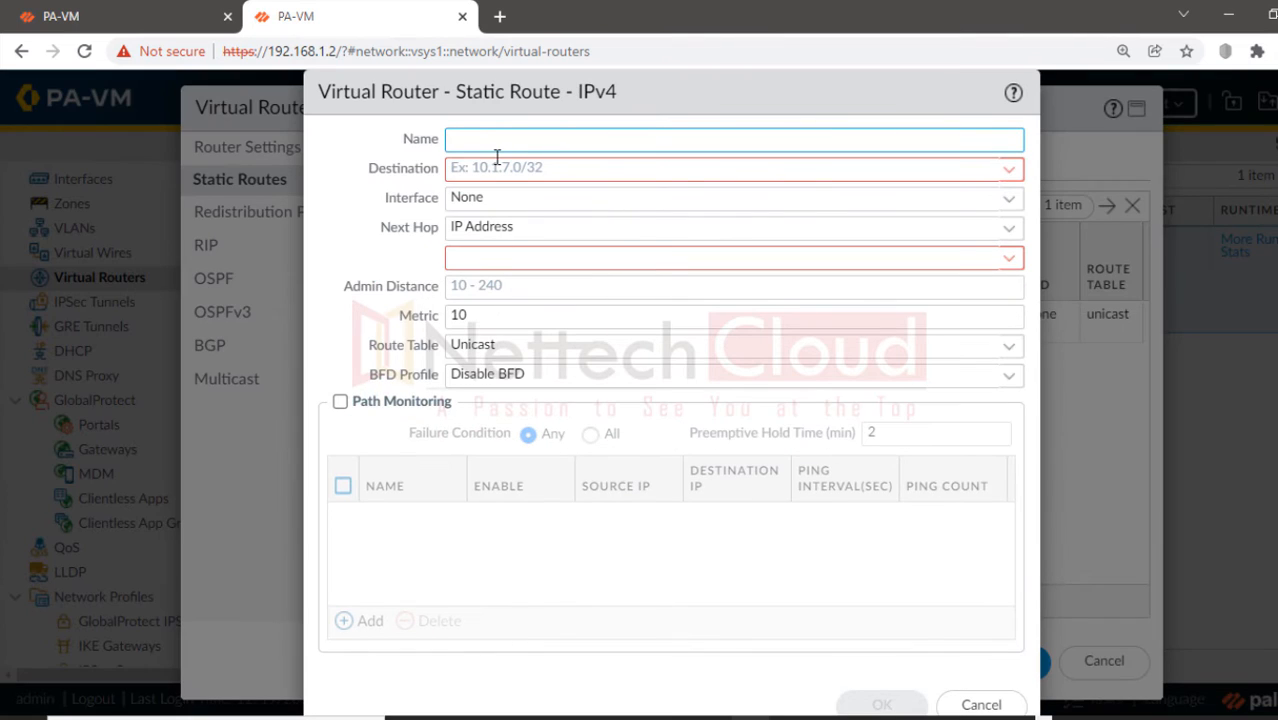
type("Remi")
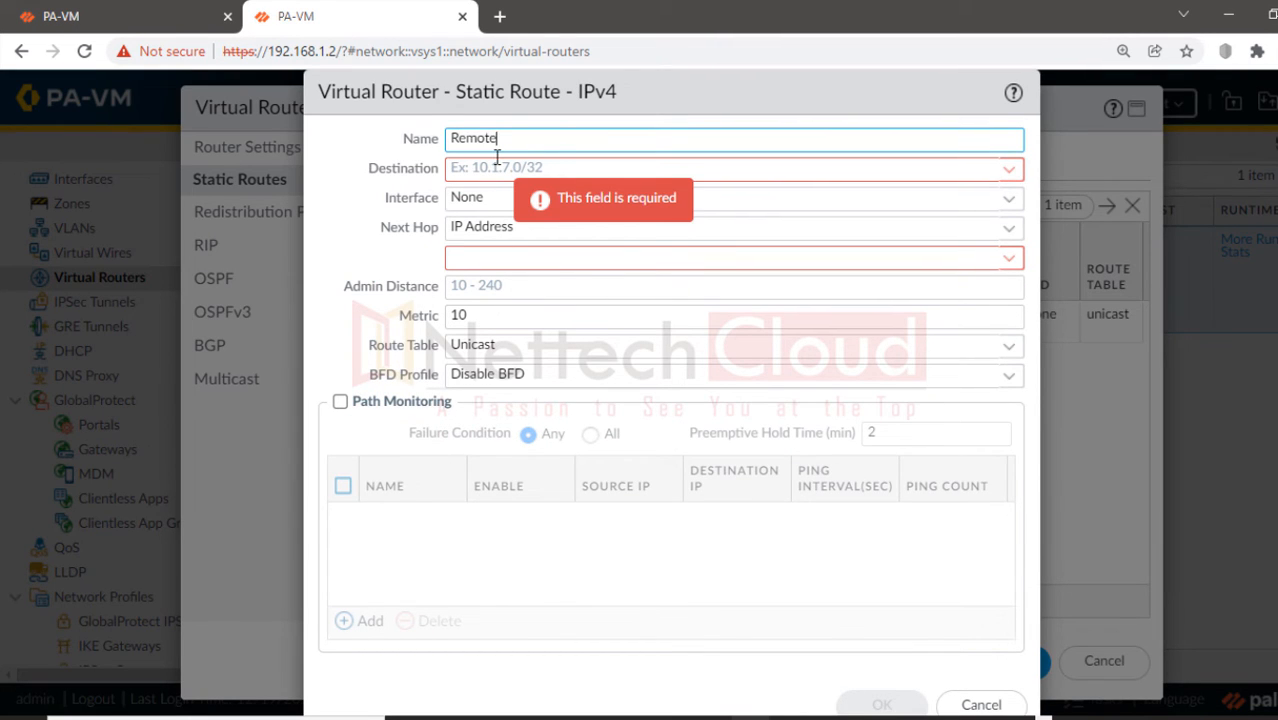
type("te-network")
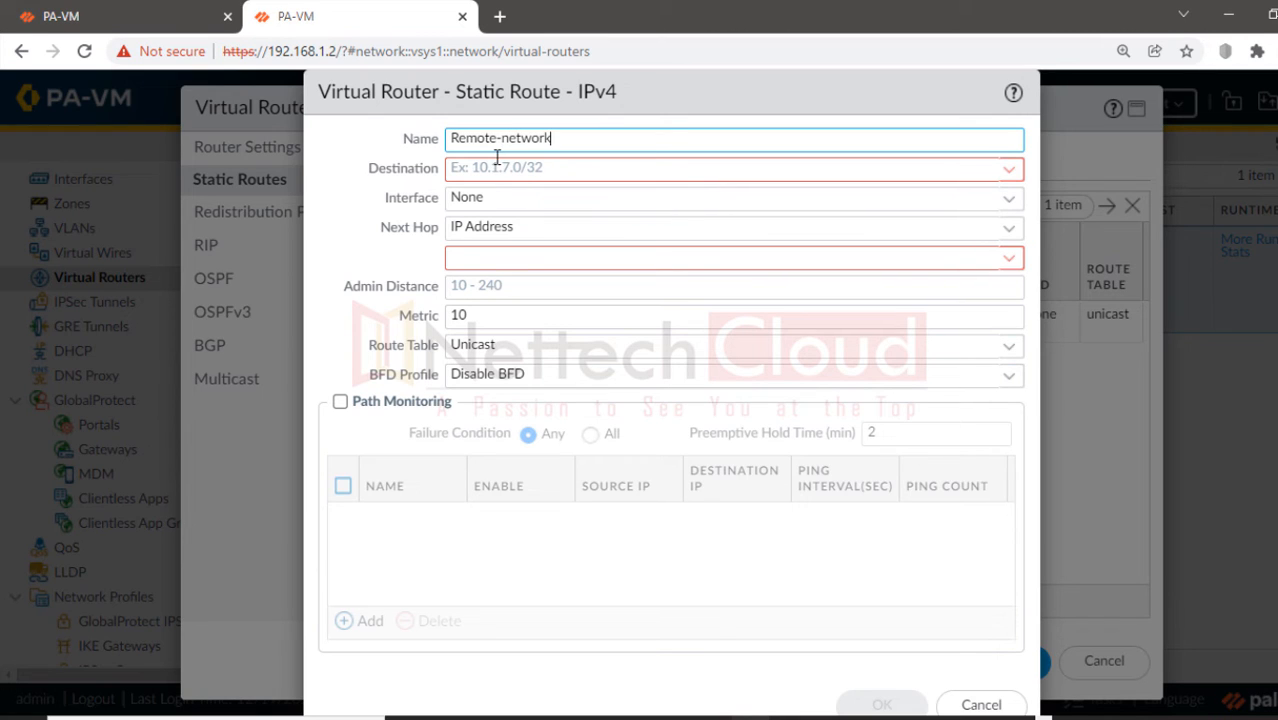
left_click(499, 168)
type("192")
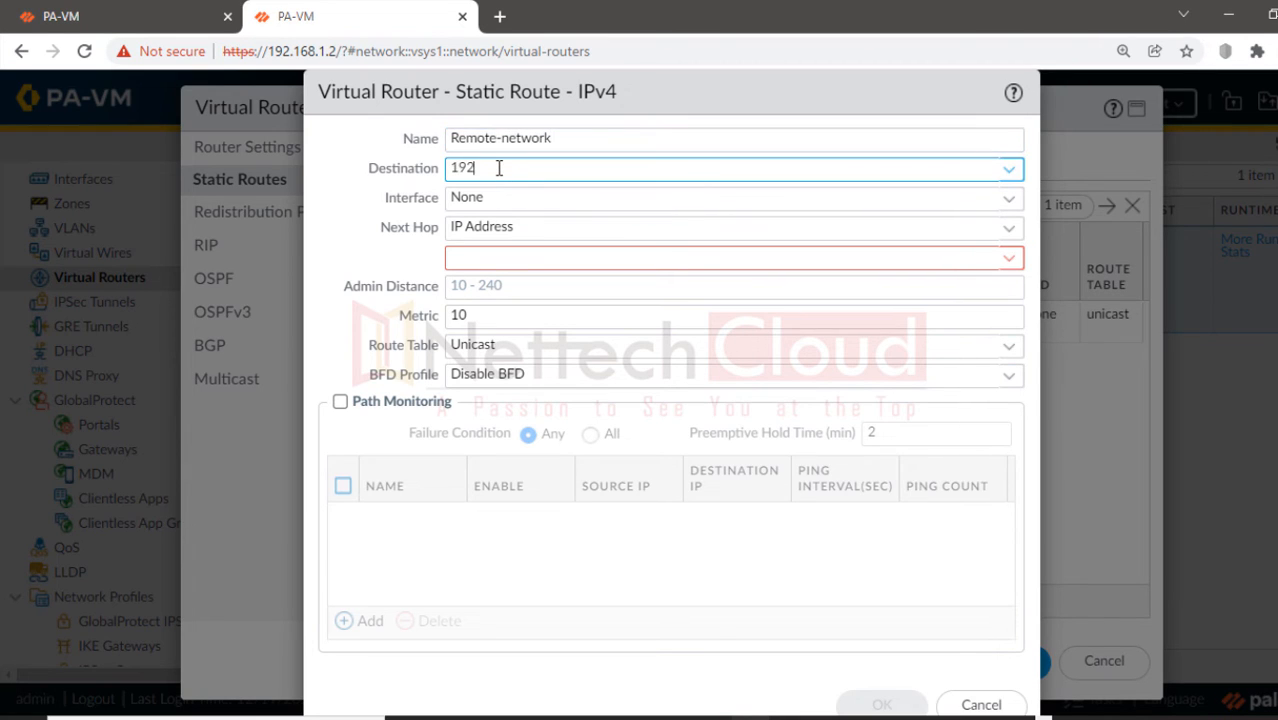
type(".168.20.0/24")
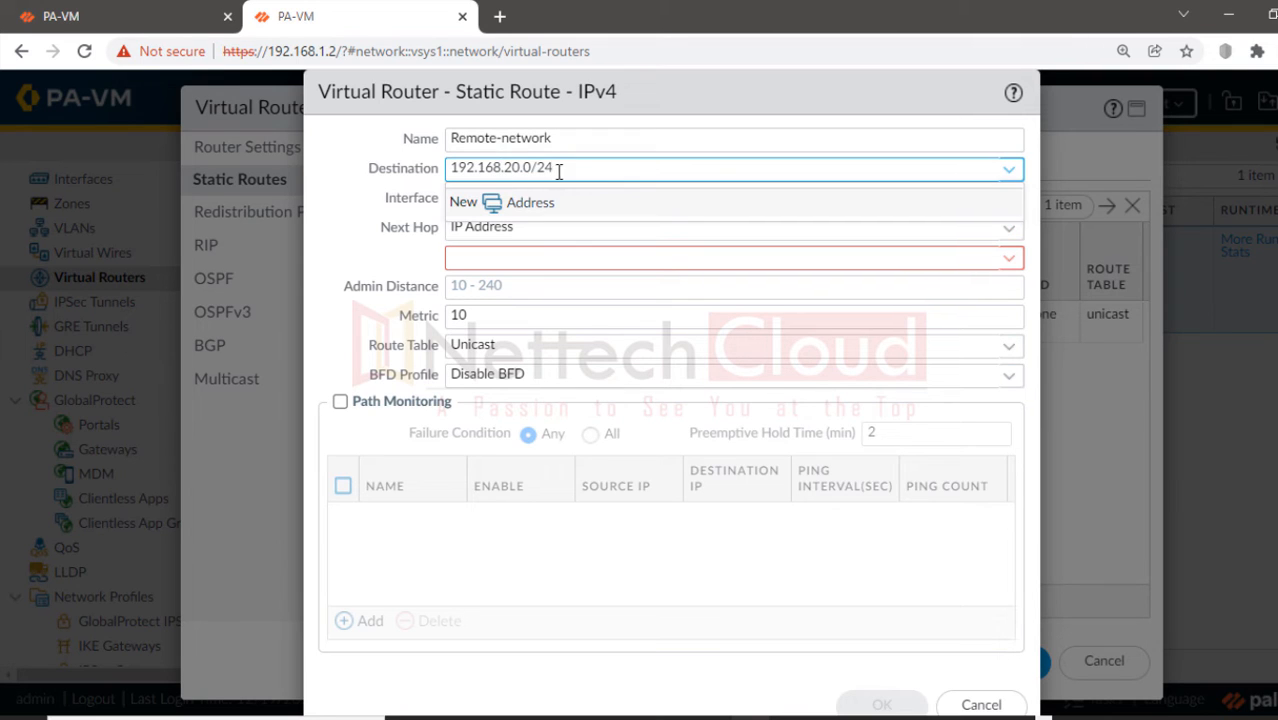
left_click_drag(569, 167, 455, 167)
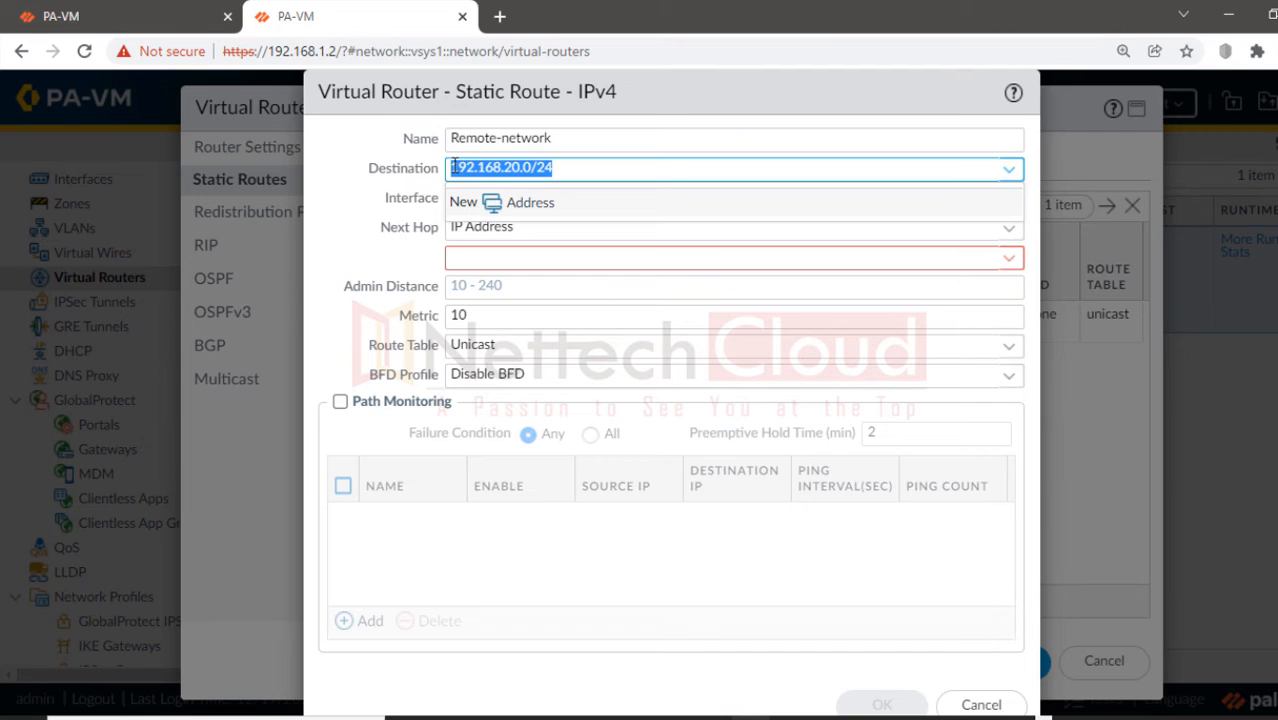
key("Tab")
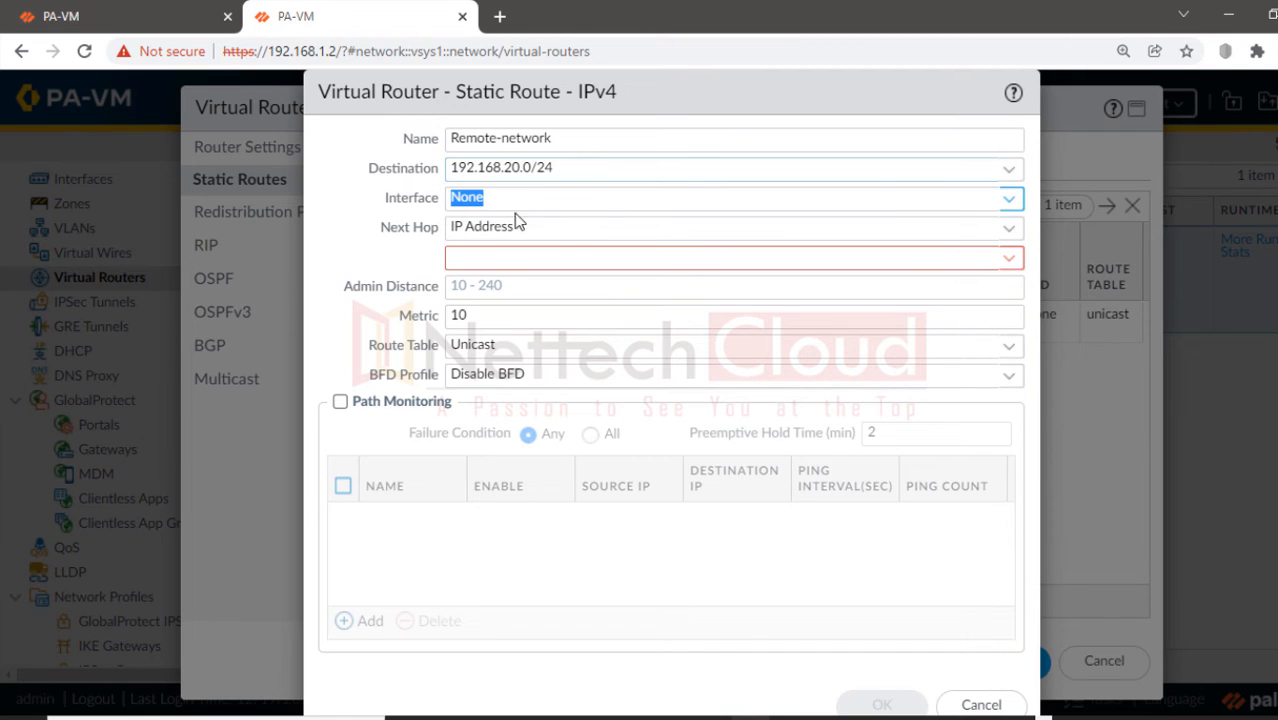
left_click(1009, 198)
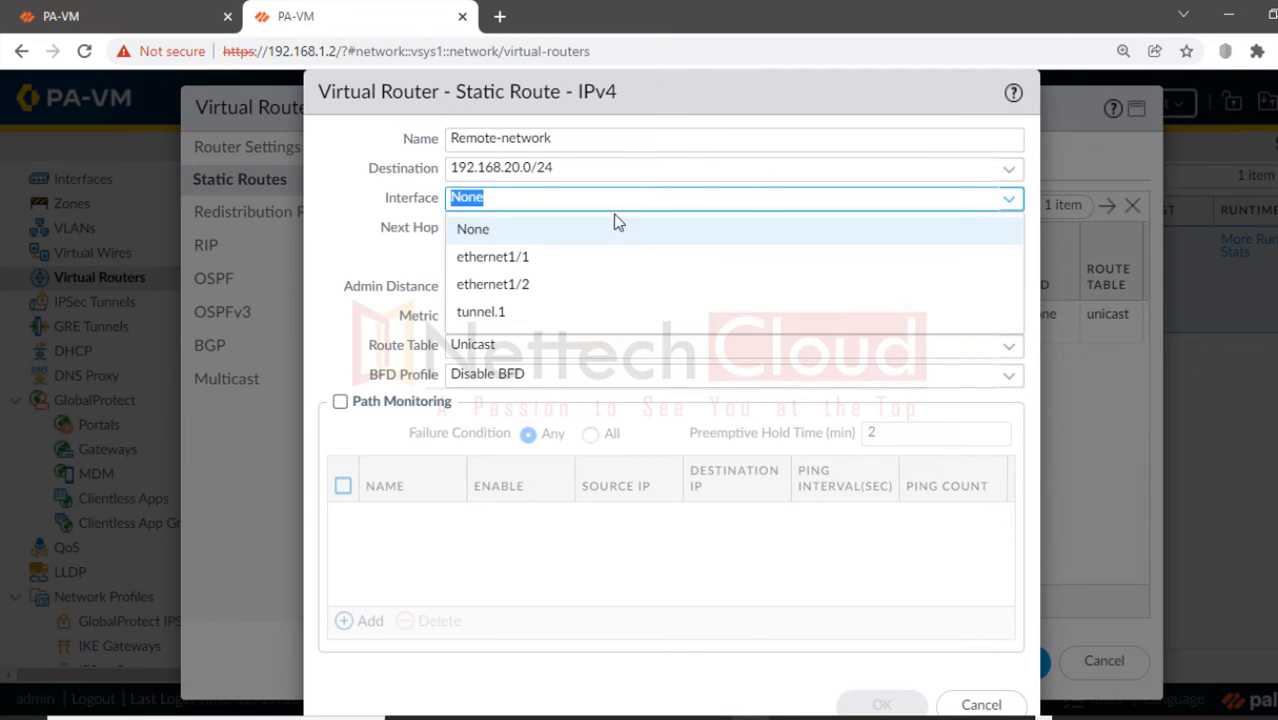
left_click(505, 318)
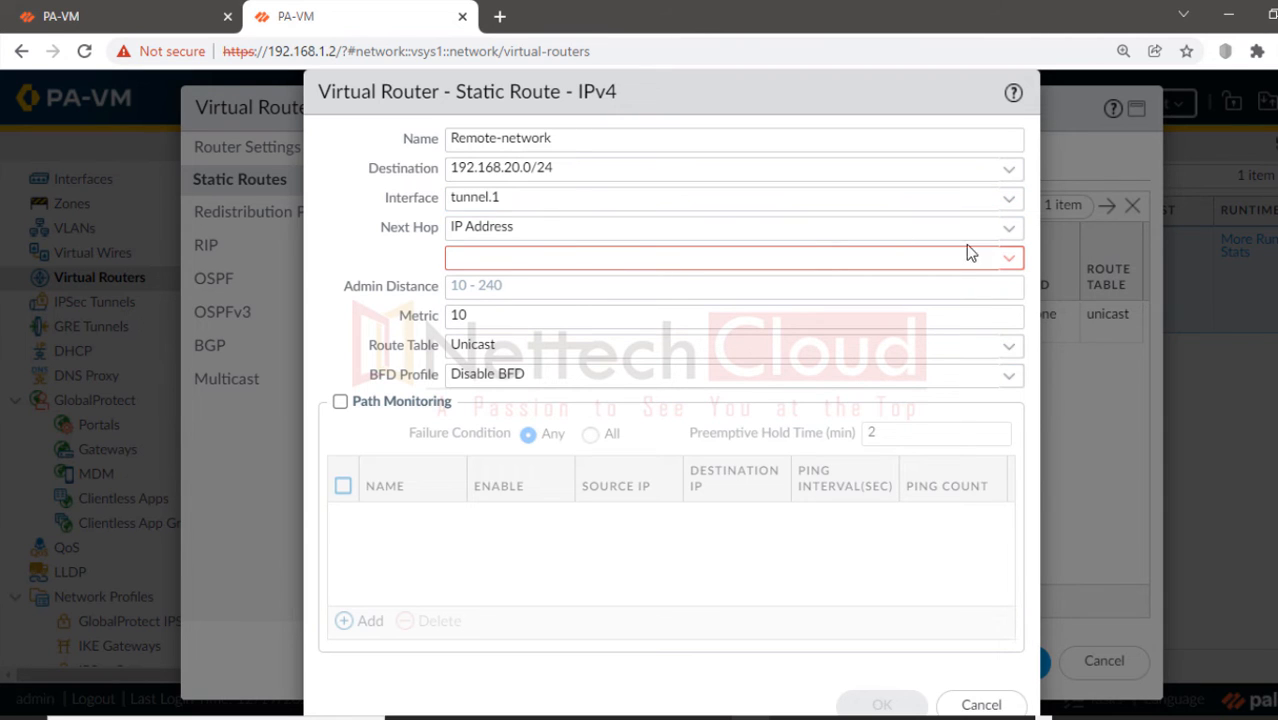
left_click(1005, 229)
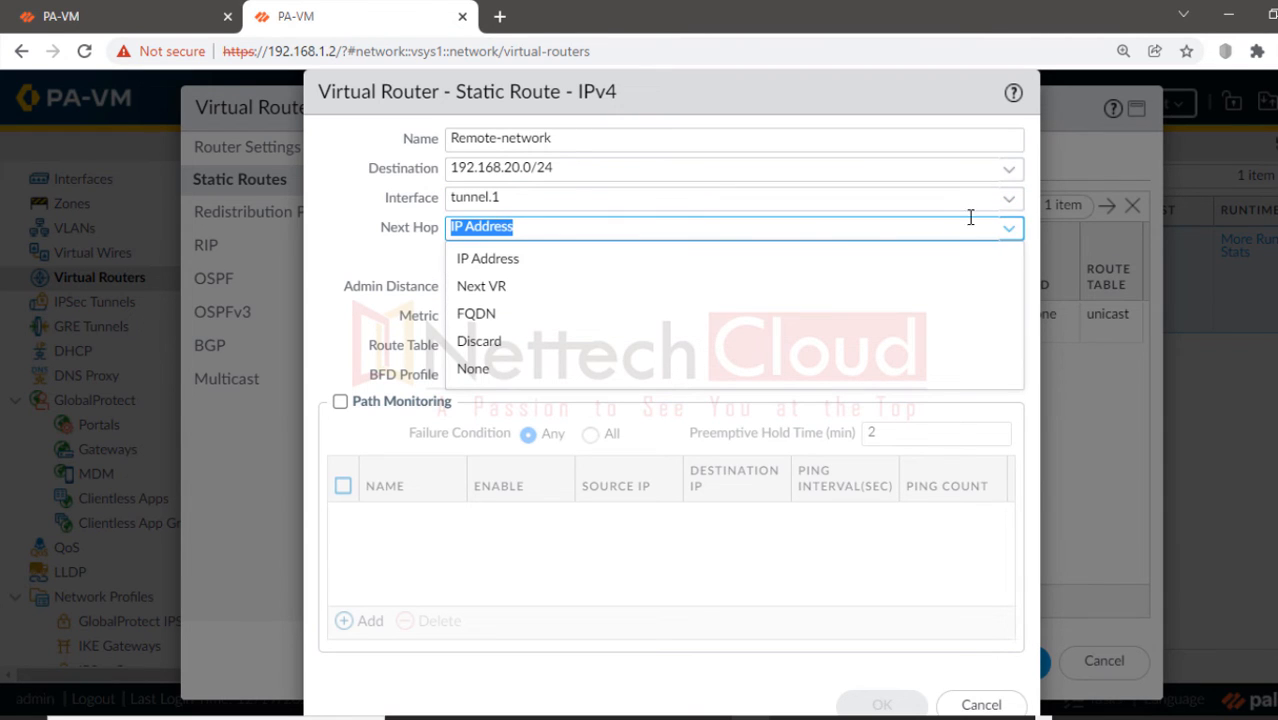
left_click(495, 368)
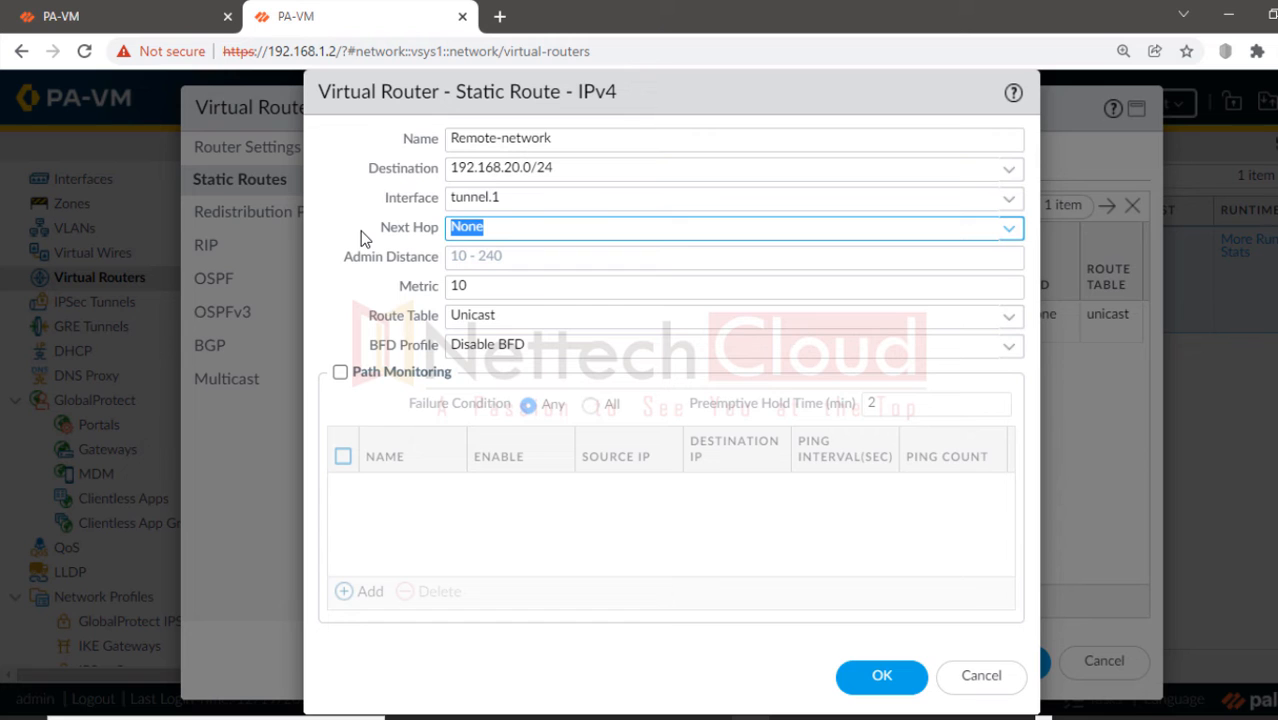
left_click(882, 676)
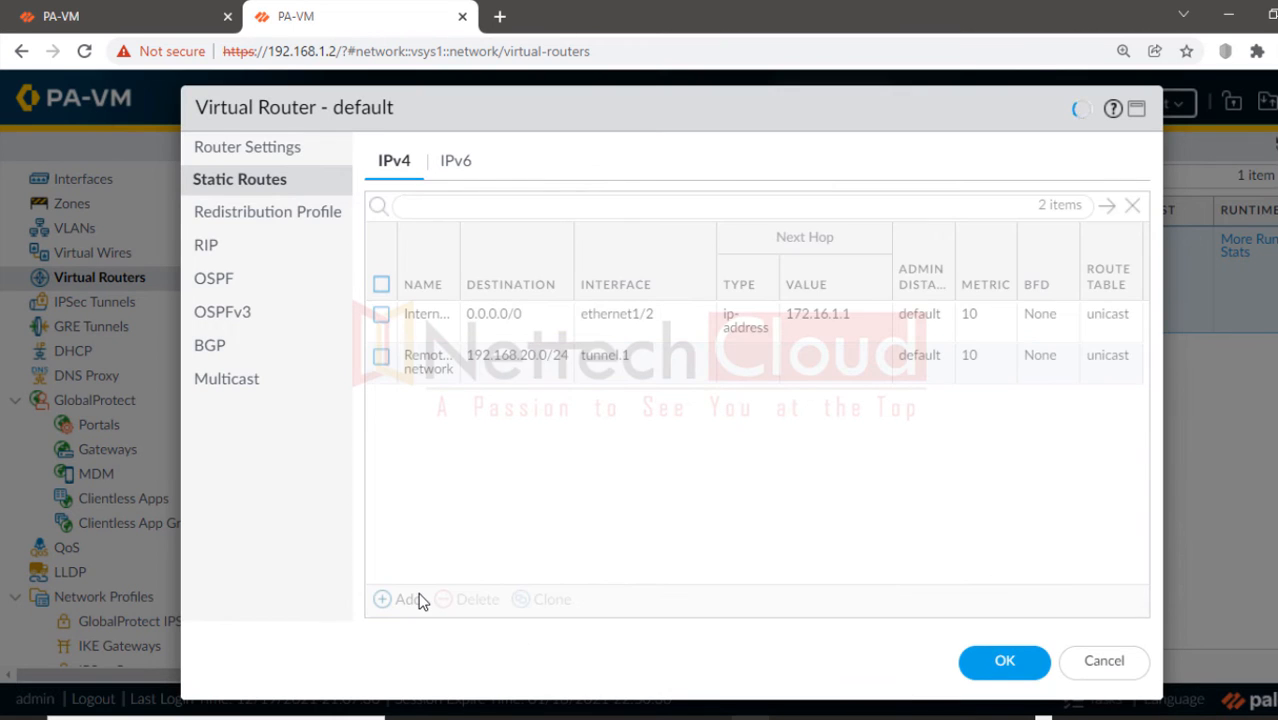
left_click(425, 602)
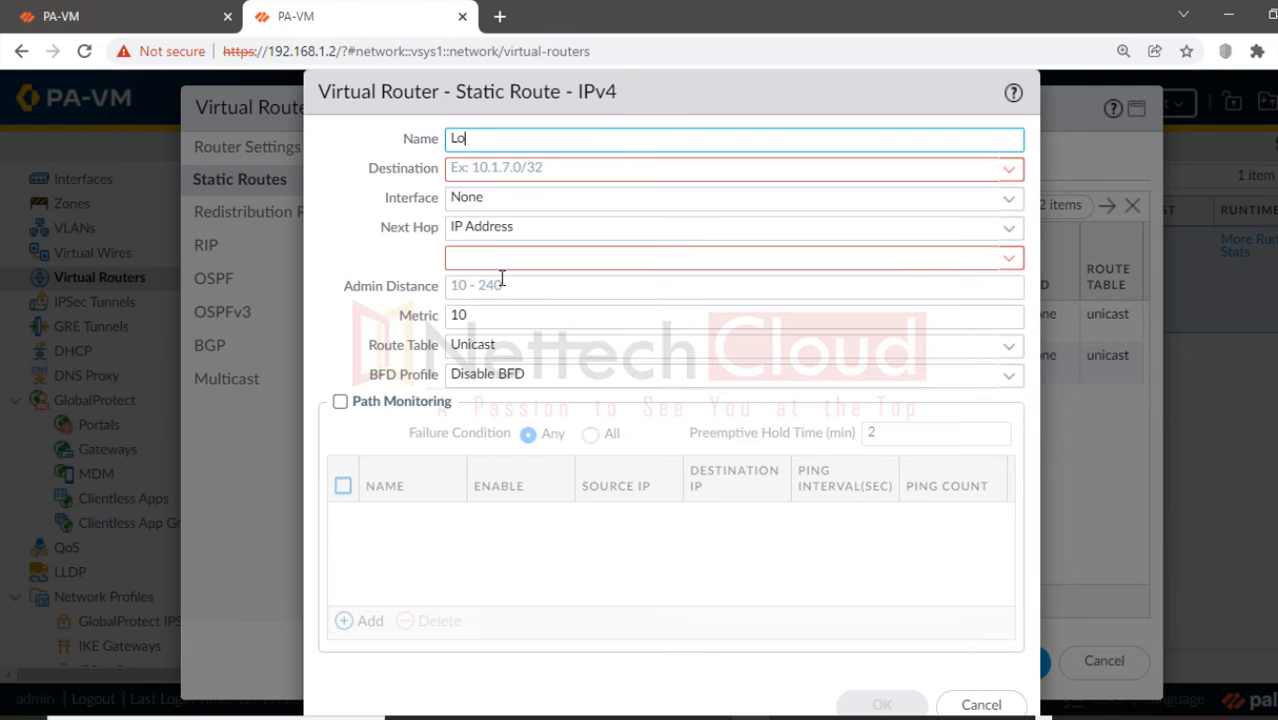
Step: Add static route Local-Route for 192.168.40.0/24 via ethernet1/1 with no next hop, and save the router
type("Local-Route")
left_click(557, 168)
type("192.")
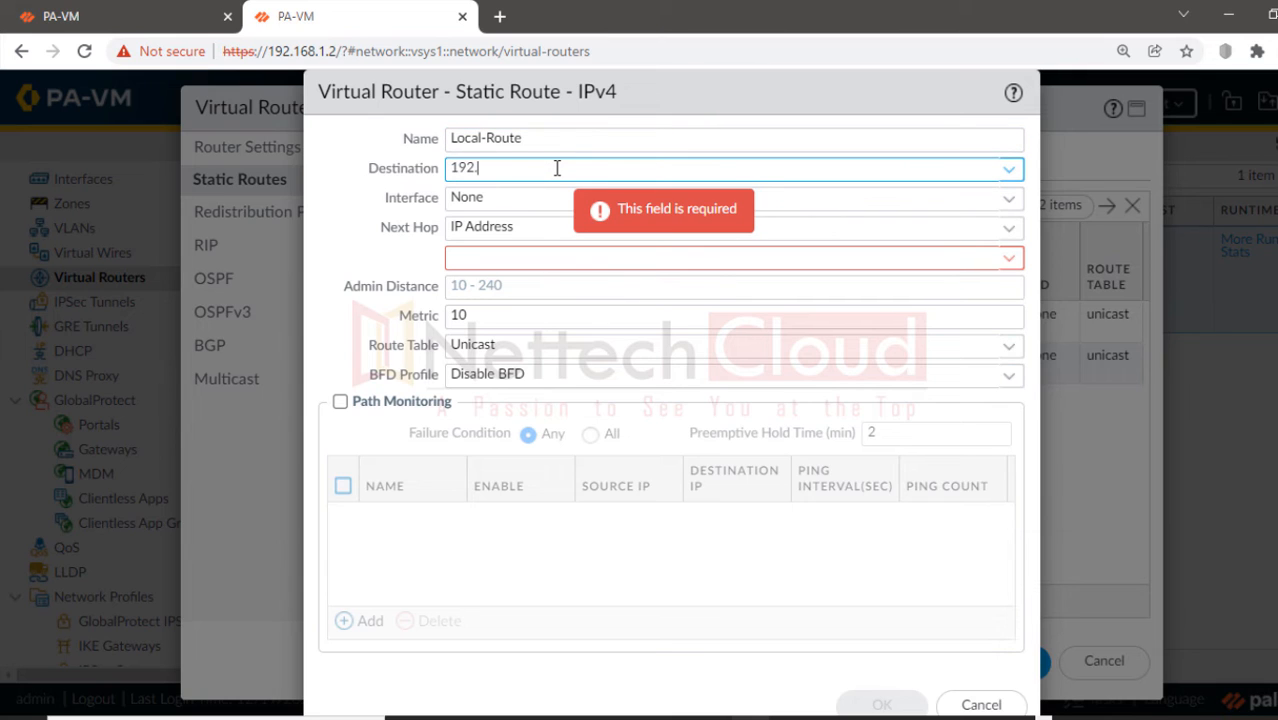
type("168.4.0")
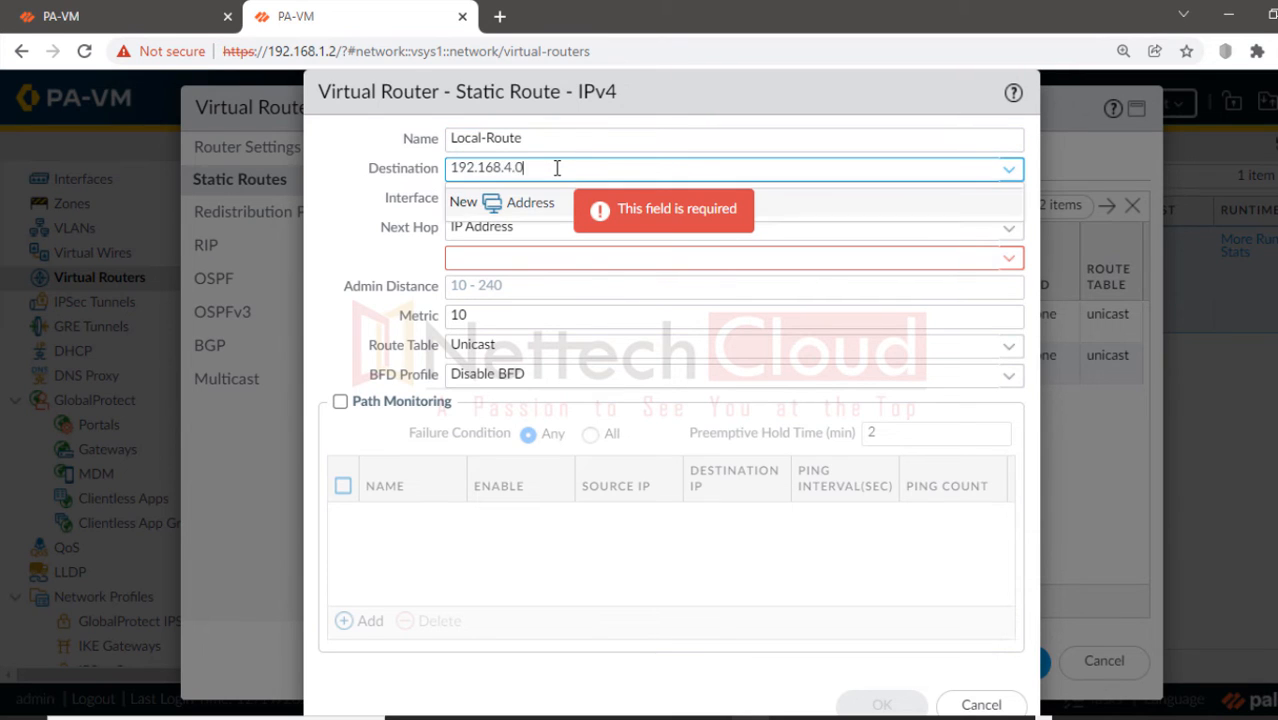
type("0")
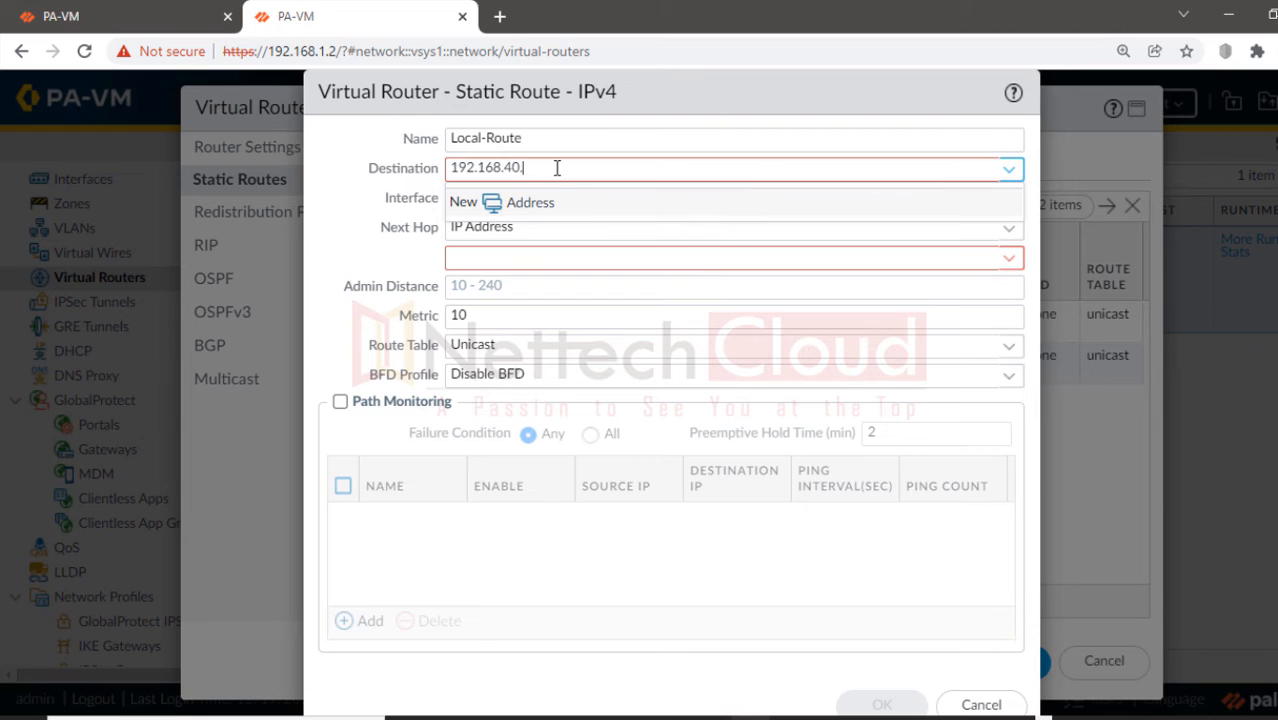
type("/24")
key("Tab")
key("Tab")
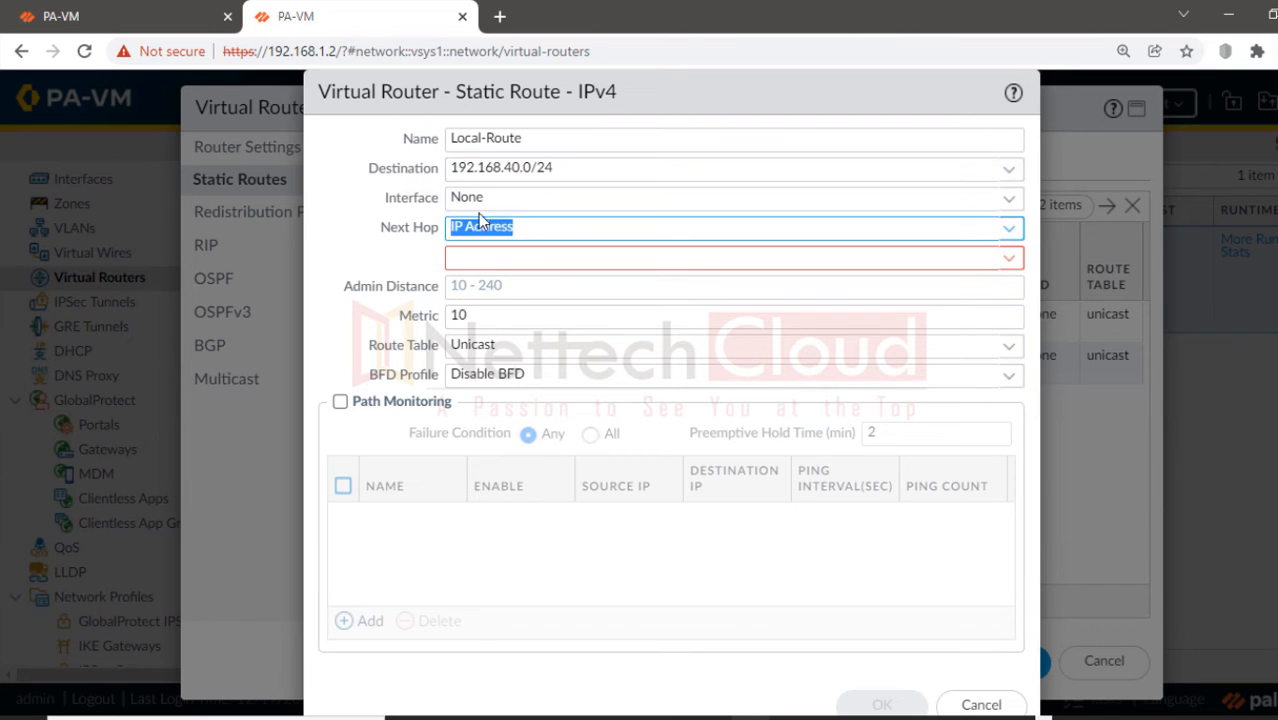
left_click(1015, 204)
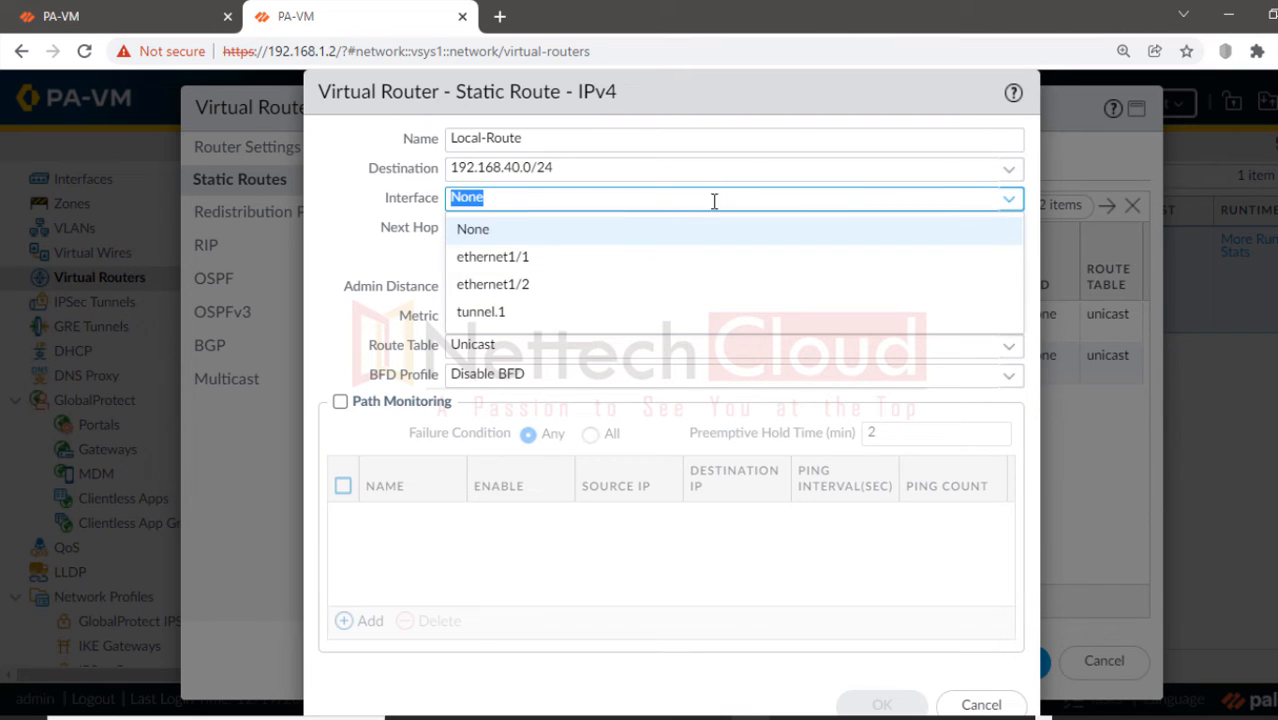
left_click(540, 258)
left_click(1005, 232)
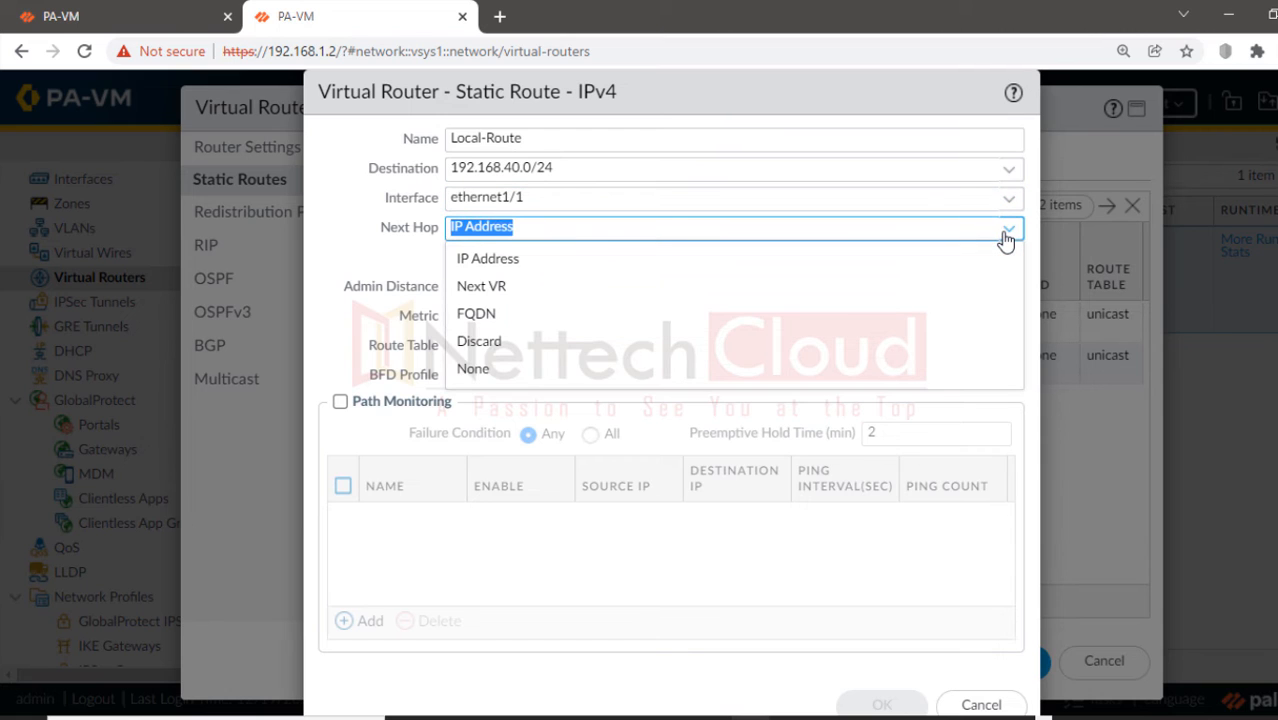
left_click(510, 369)
left_click(886, 698)
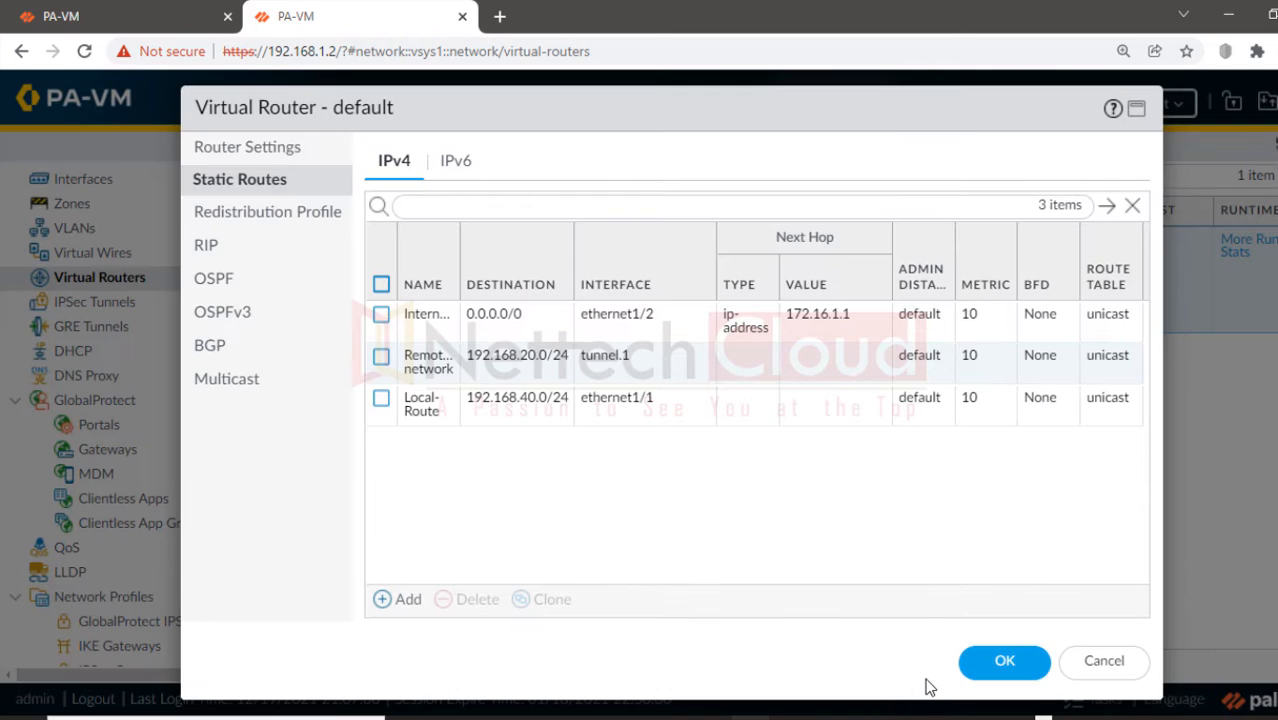
left_click(990, 670)
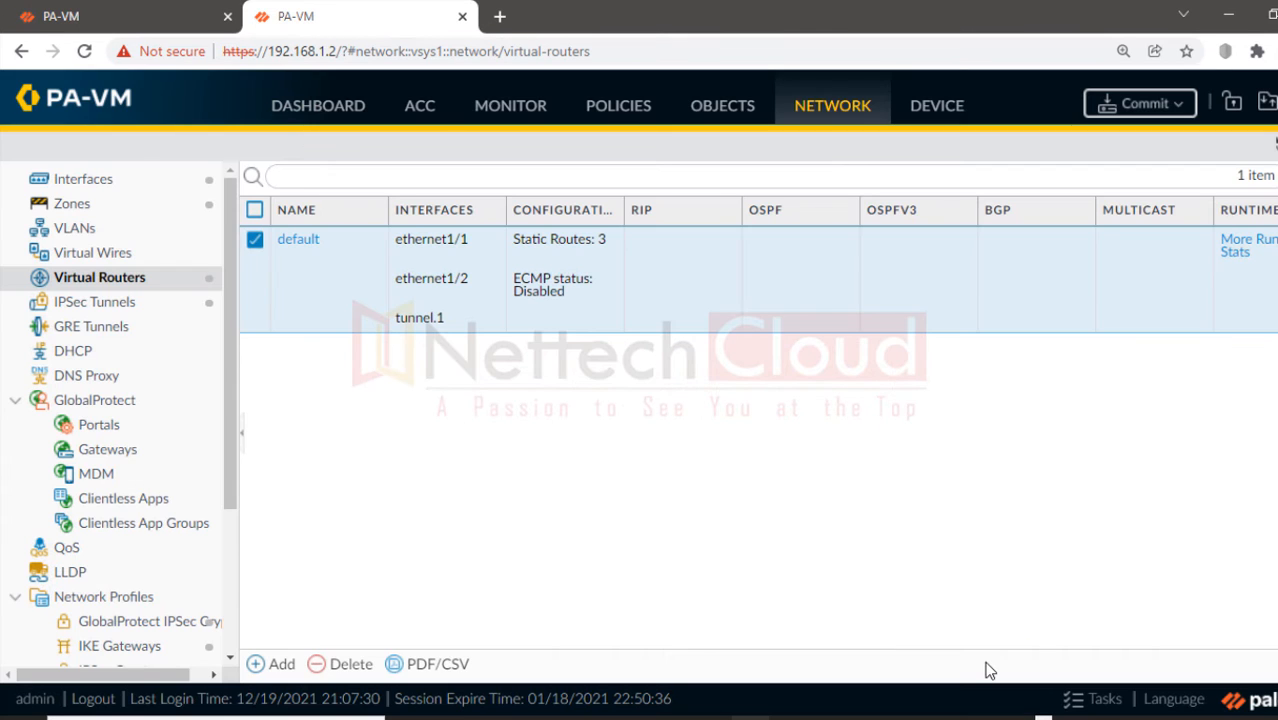
Step: Create NAT rule DNAT-POLICY described 'Translates destination network address from network 192.168.40.0 to 192.168.10.0'
left_click(615, 118)
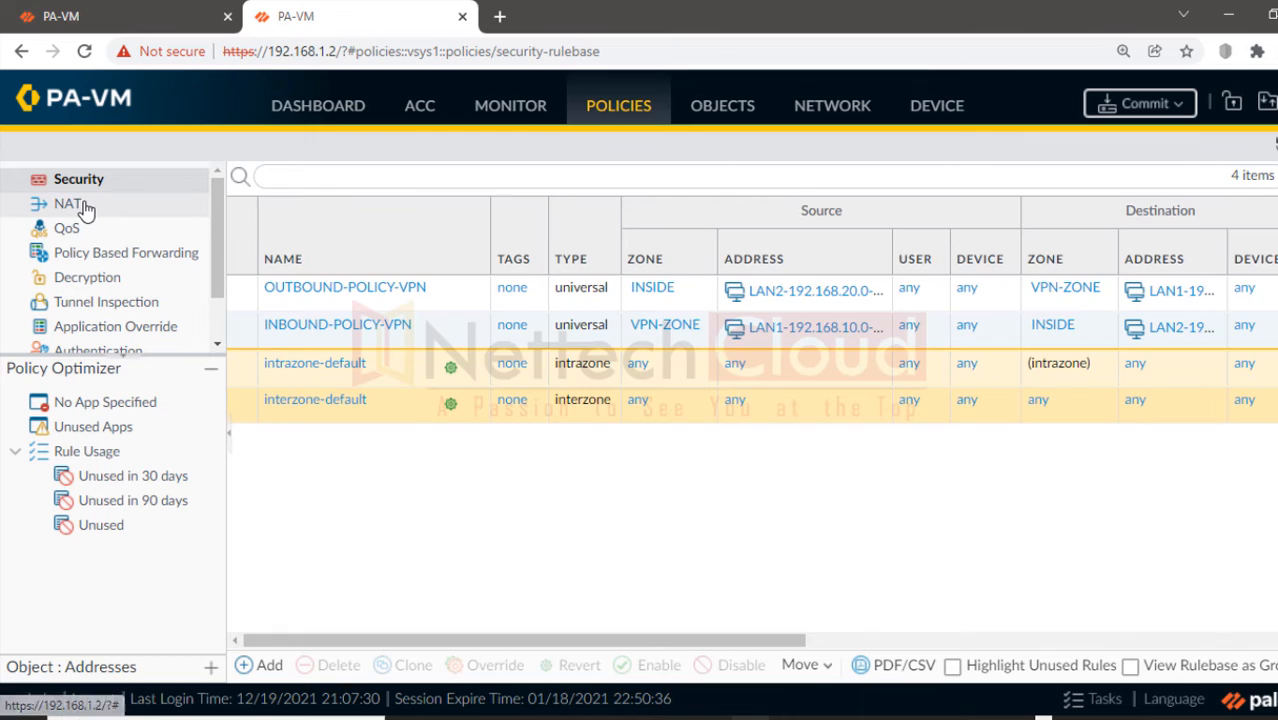
left_click(86, 206)
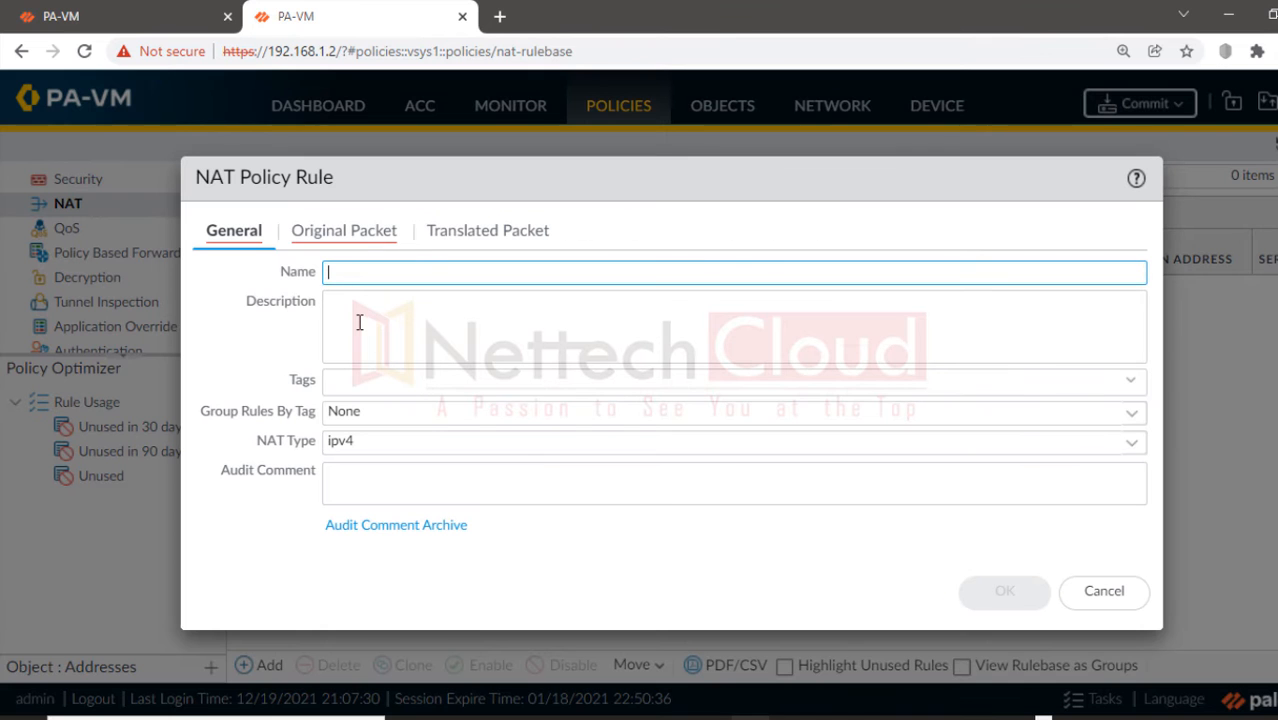
type("DNAT-POLICY")
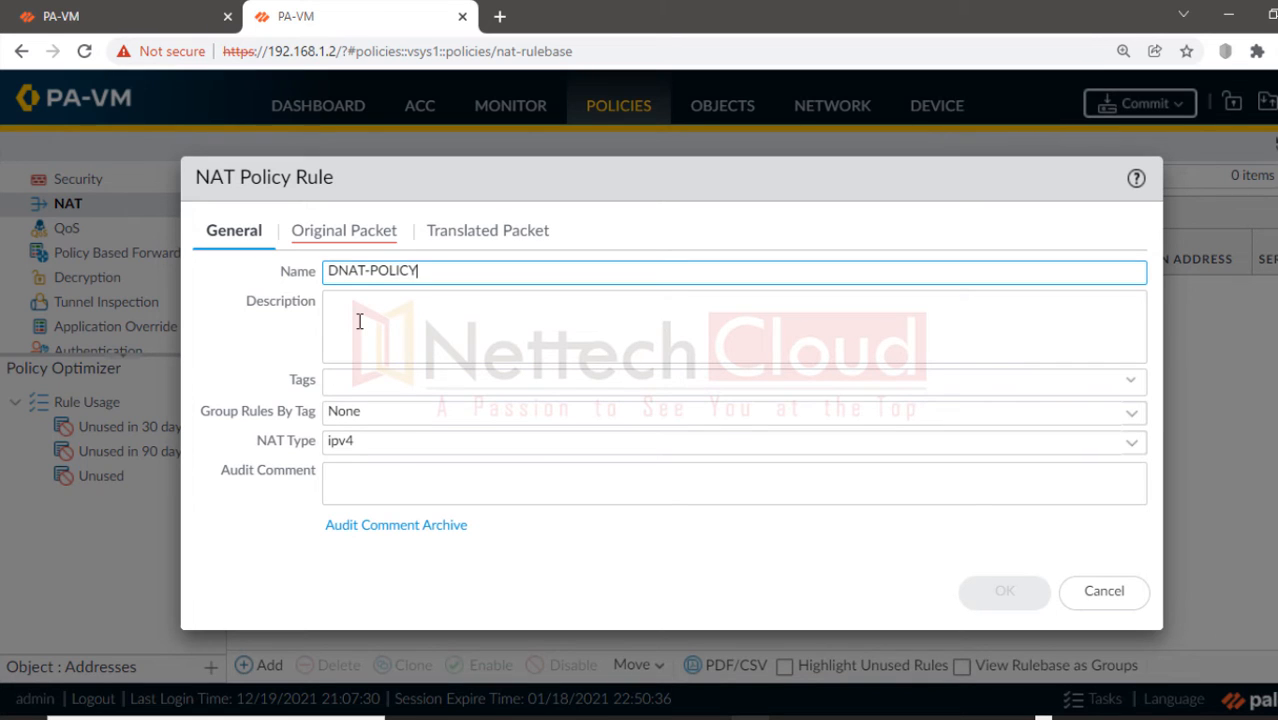
key("Tab")
type("Tr")
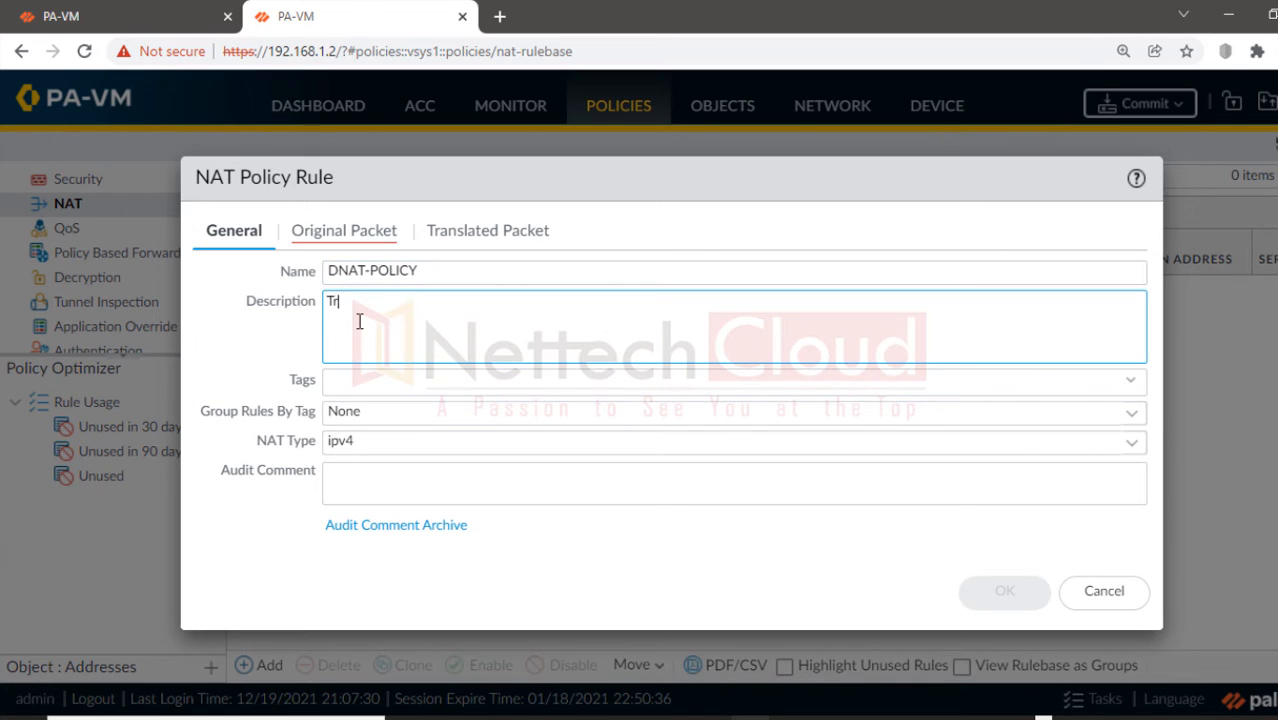
type("anslates destination network")
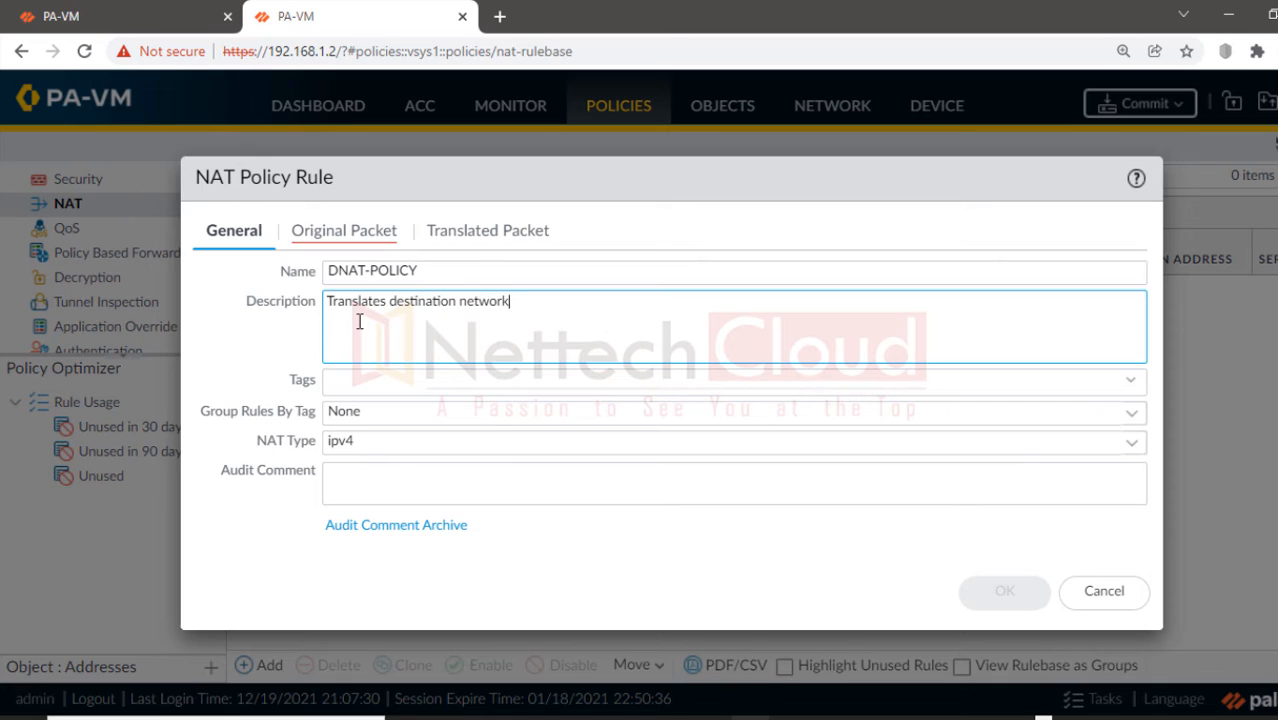
type(" address from network 192.")
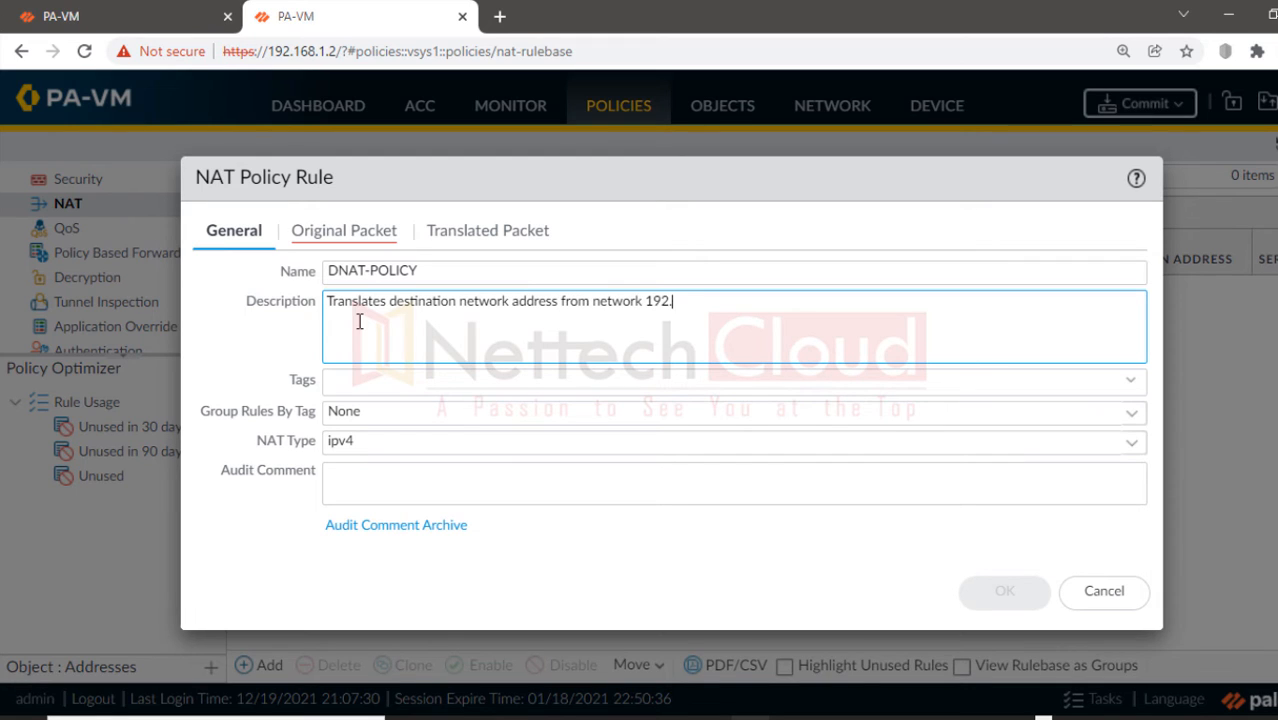
type("168.40.0 to 192.1")
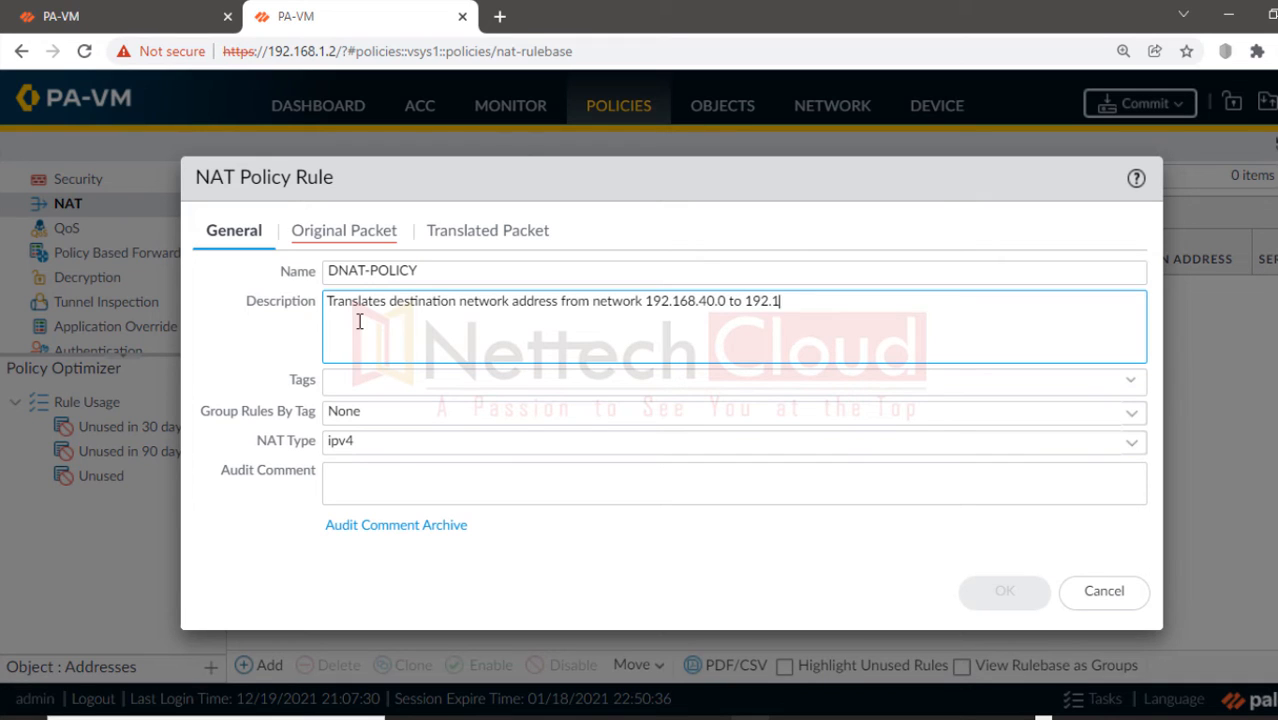
type("68.10.0")
Step: Match DNAT-POLICY's original packets from source zone VPN-ZONE to destination zone INSIDE
left_click(312, 240)
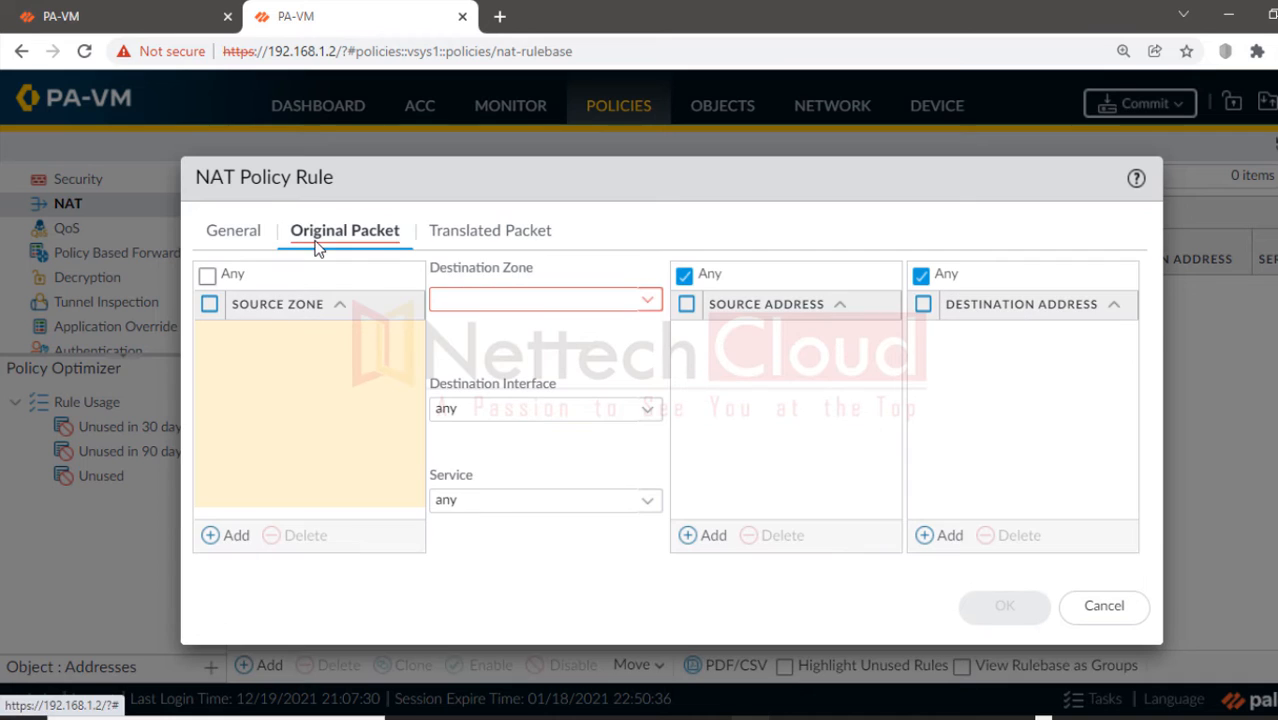
left_click(226, 538)
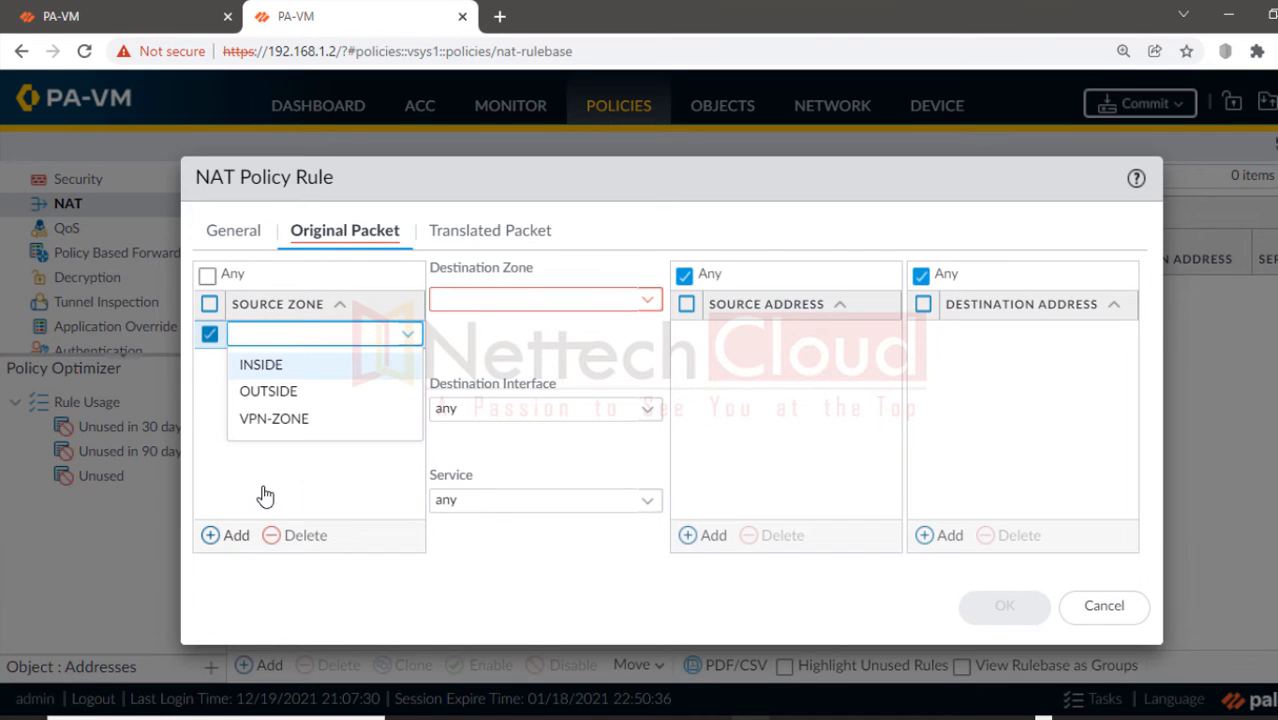
left_click(290, 428)
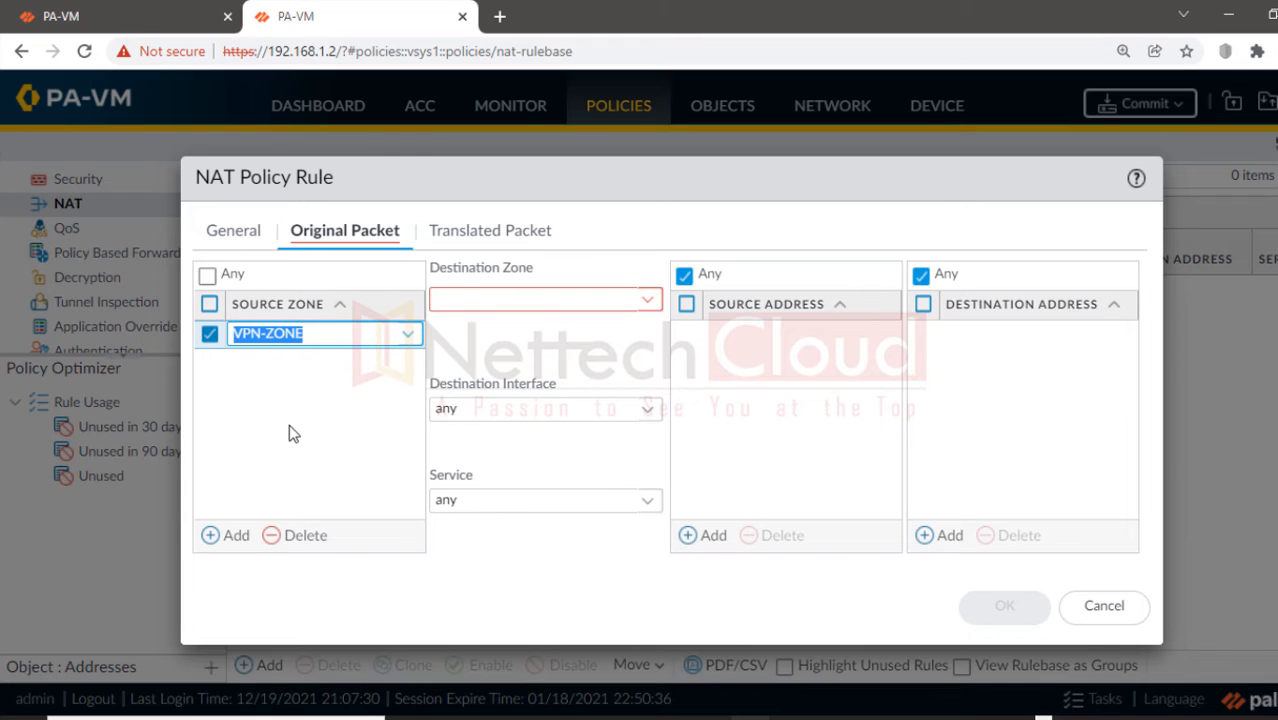
left_click(289, 426)
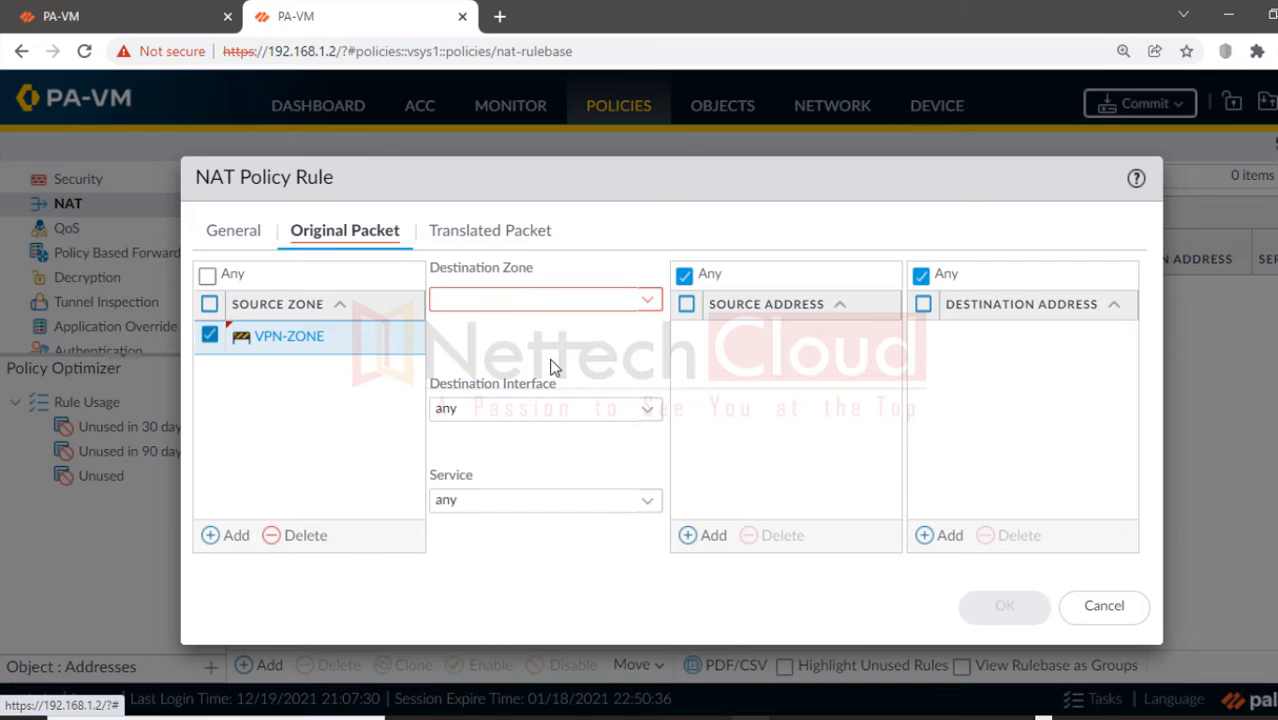
left_click(649, 302)
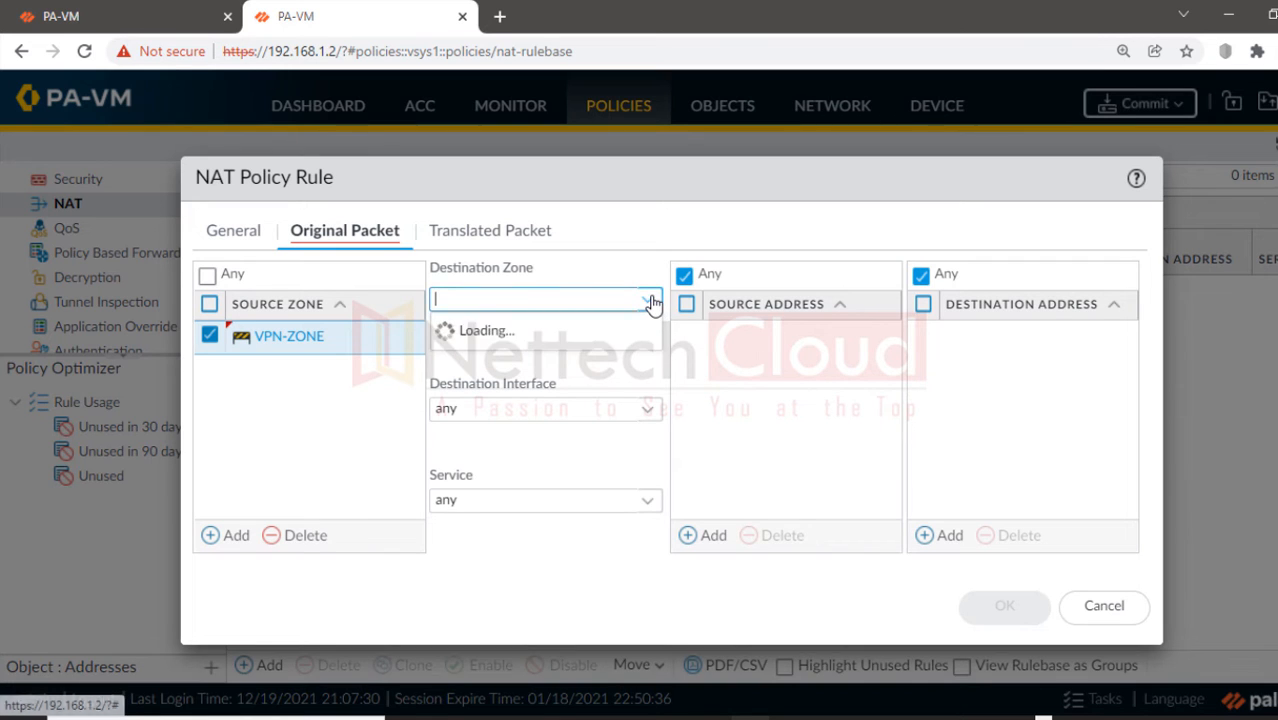
left_click(500, 333)
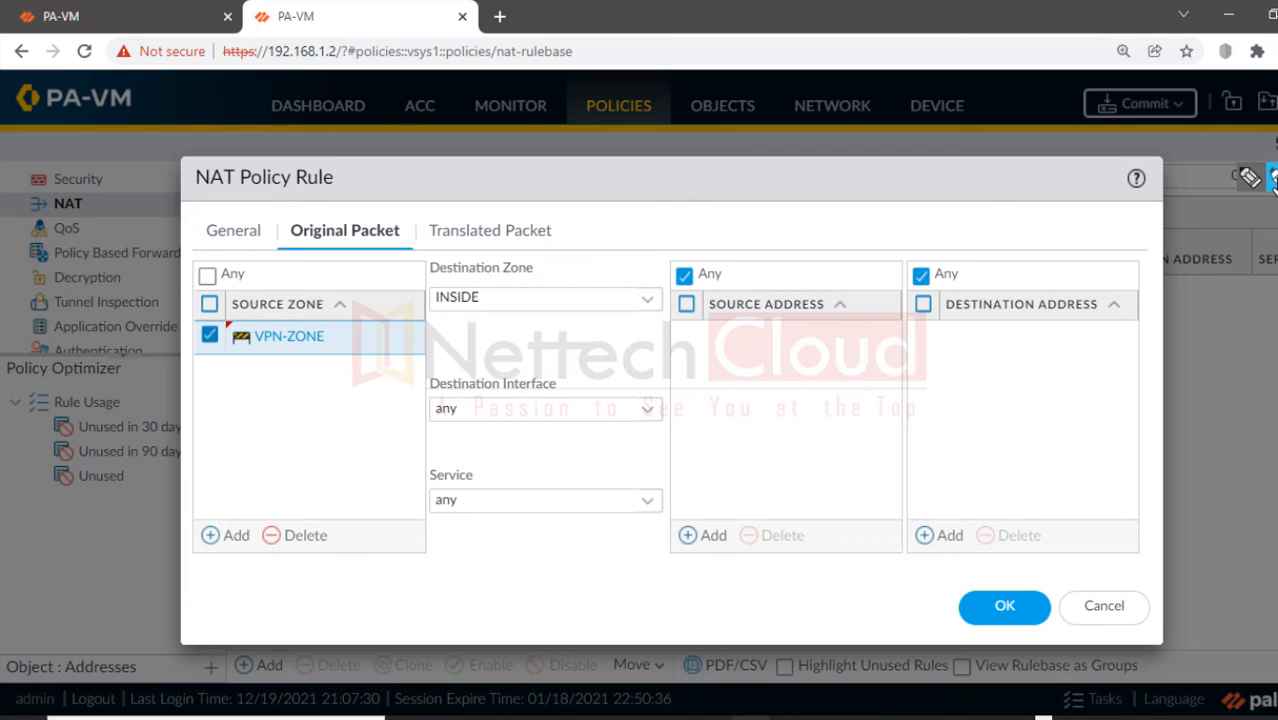
left_click_drag(430, 298, 648, 302)
left_click_drag(232, 336, 340, 356)
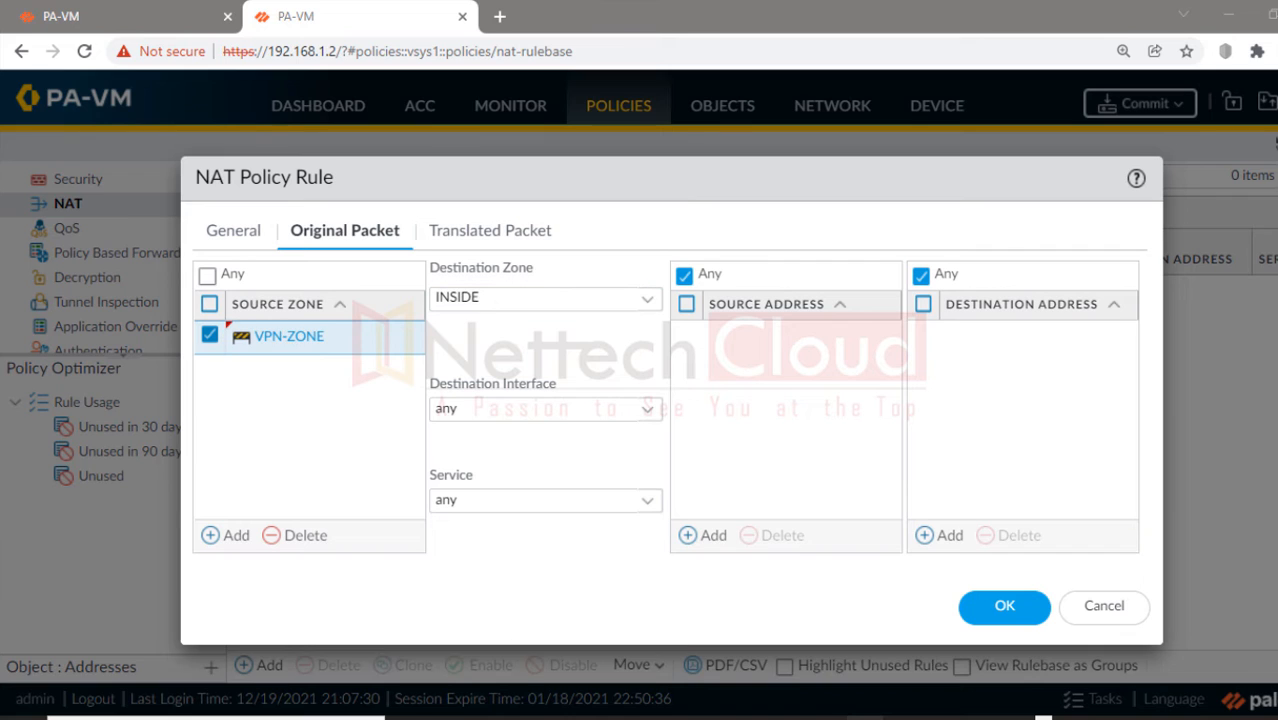
Step: Create address object 192.168.20.0-24 (IP Netmask 192.168.20.0/24) as the rule's source address
left_click(713, 539)
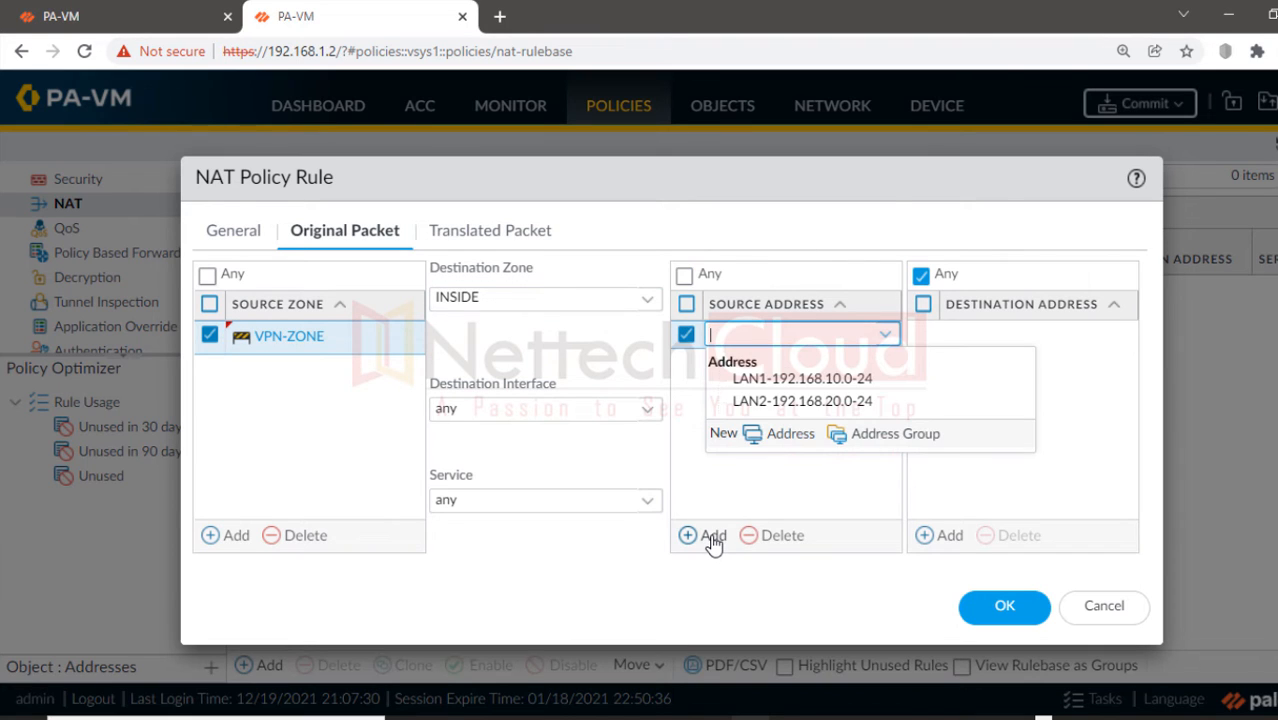
left_click(782, 434)
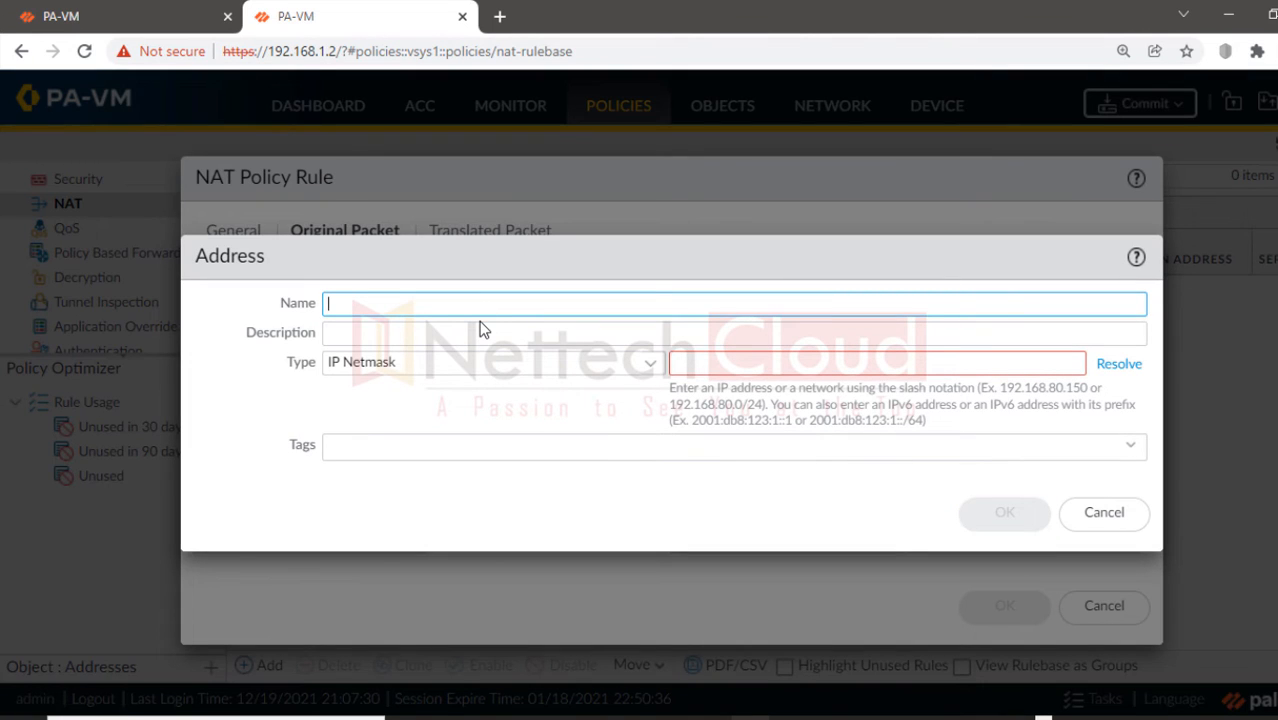
type("192.168.20.0-24")
left_click(685, 365)
type("192.1")
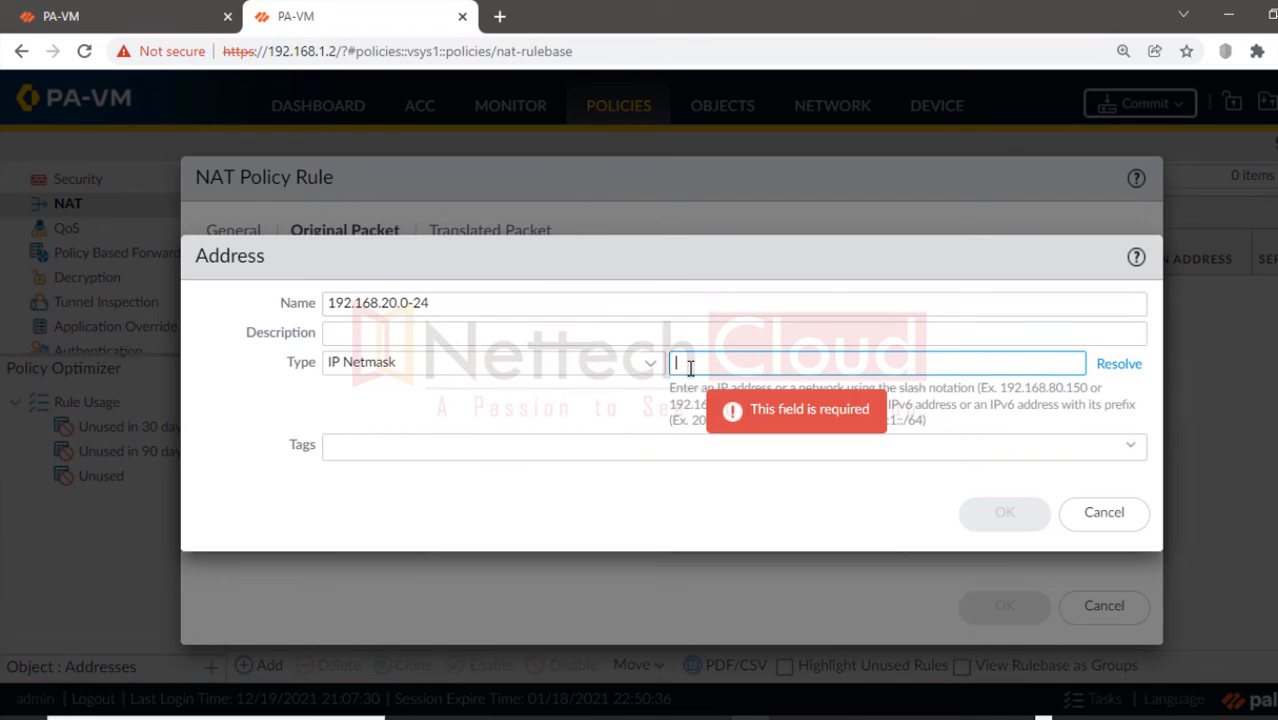
type("68.20.0/24")
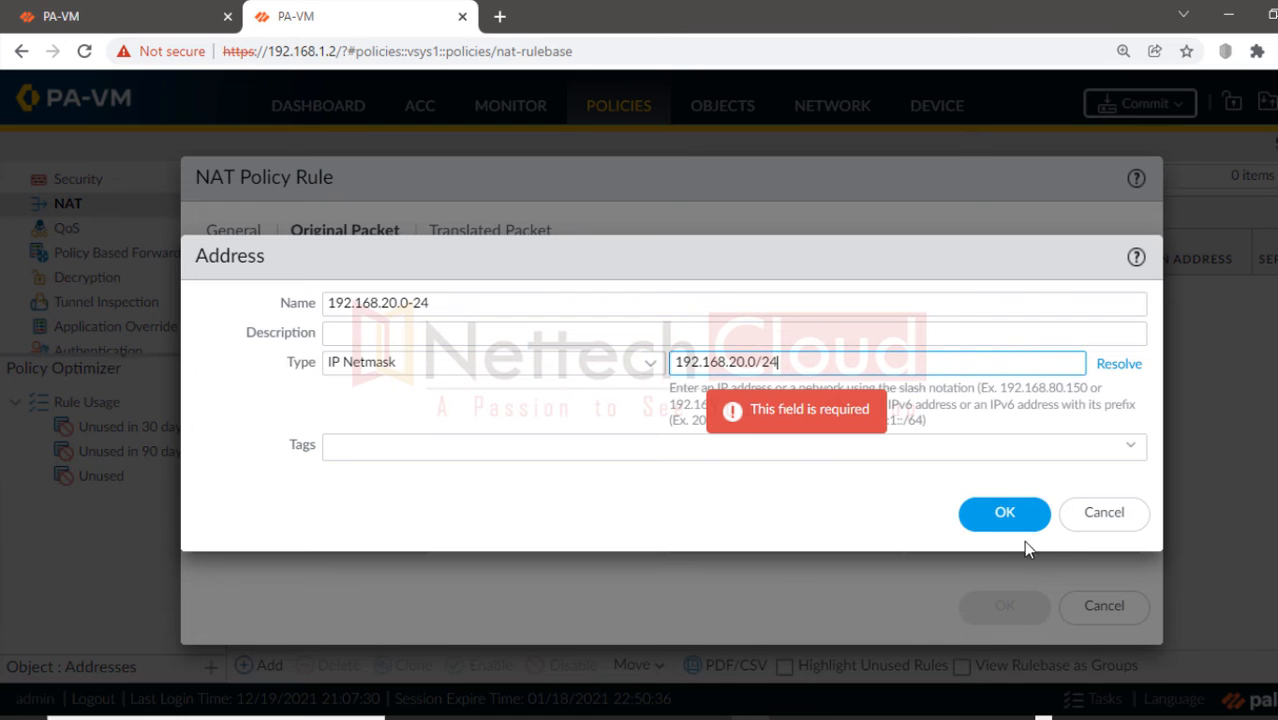
left_click(1005, 524)
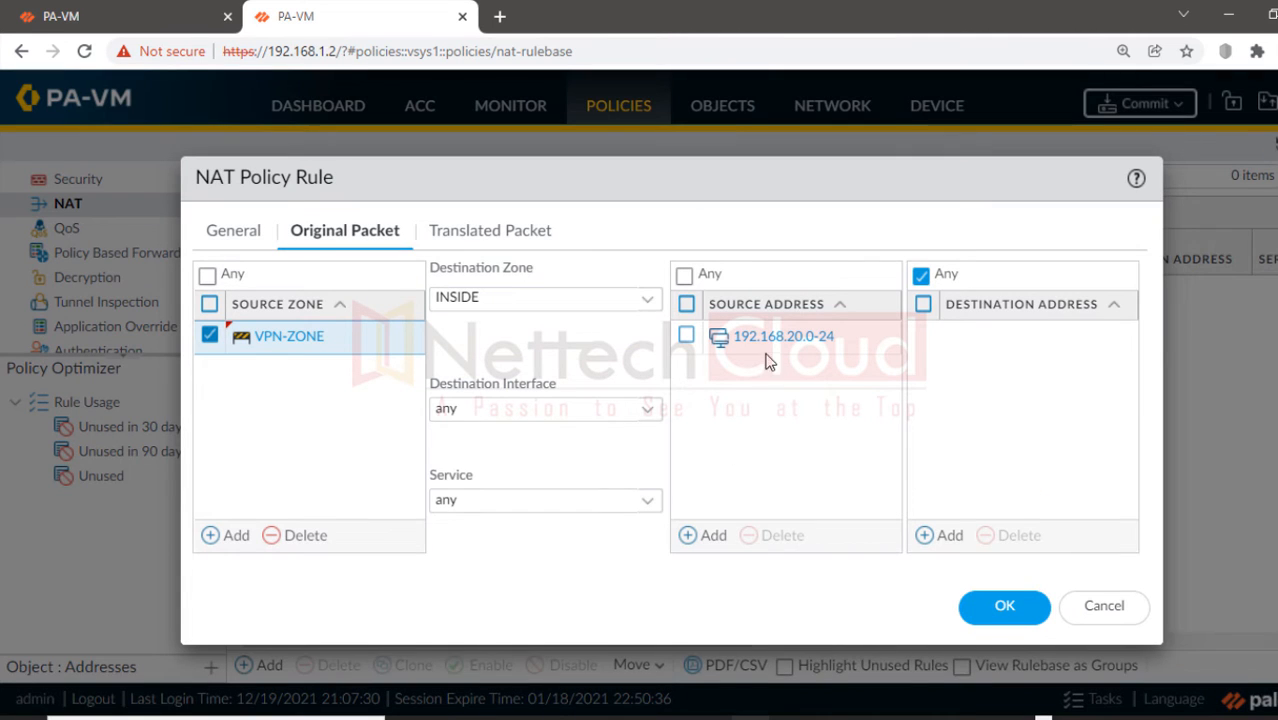
Step: Create address object 192.168.40.0-24 (IP Netmask 192.168.40.0/24) as the rule's destination address
left_click(936, 537)
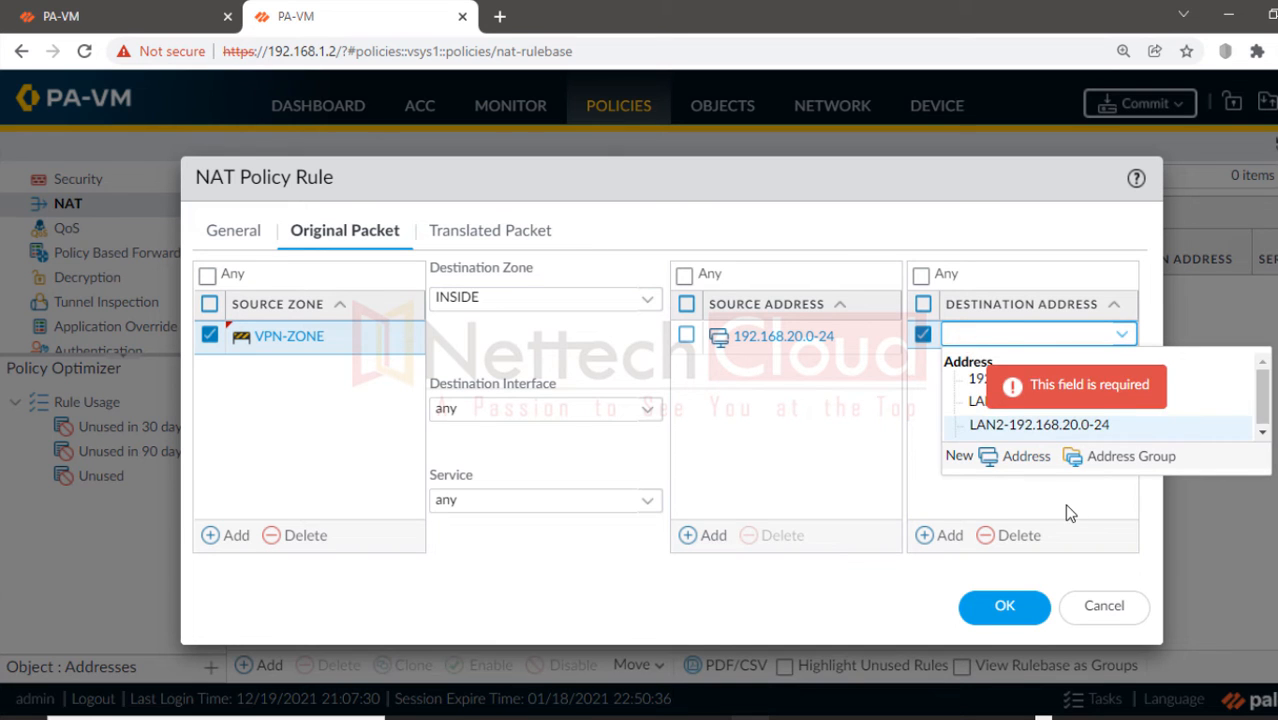
left_click(1030, 457)
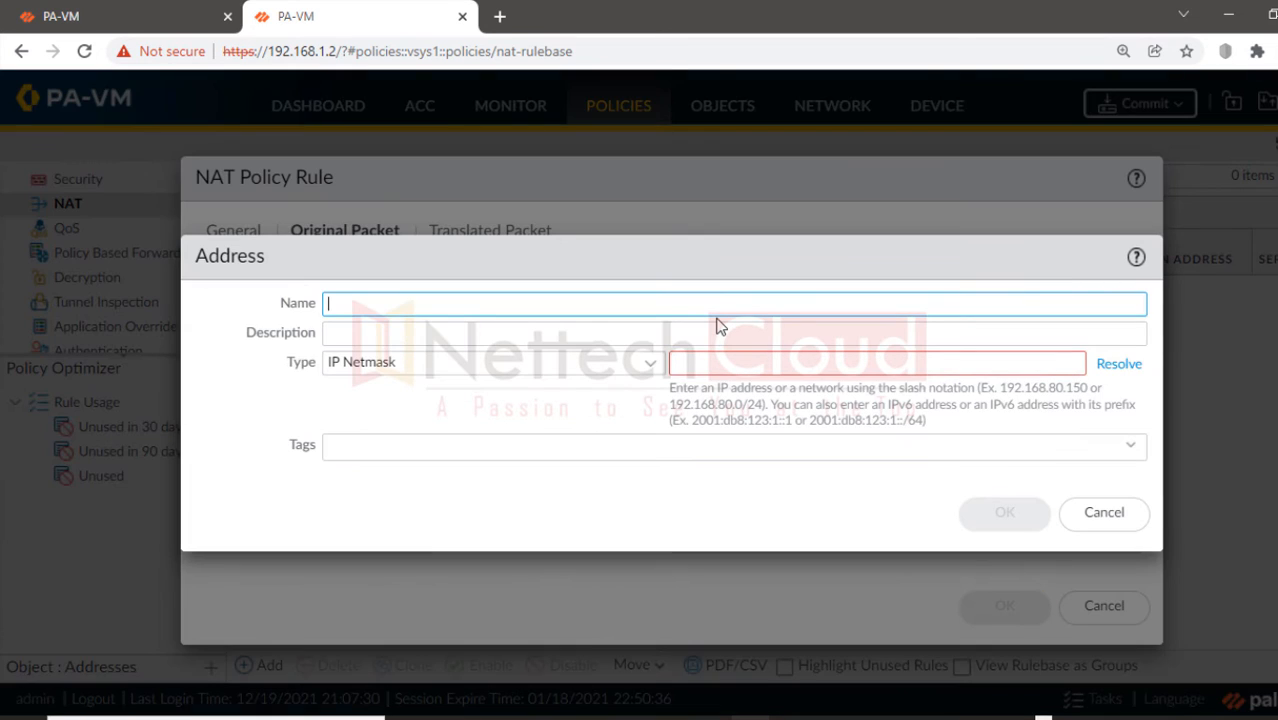
type("192.168.40.0-24")
left_click(716, 368)
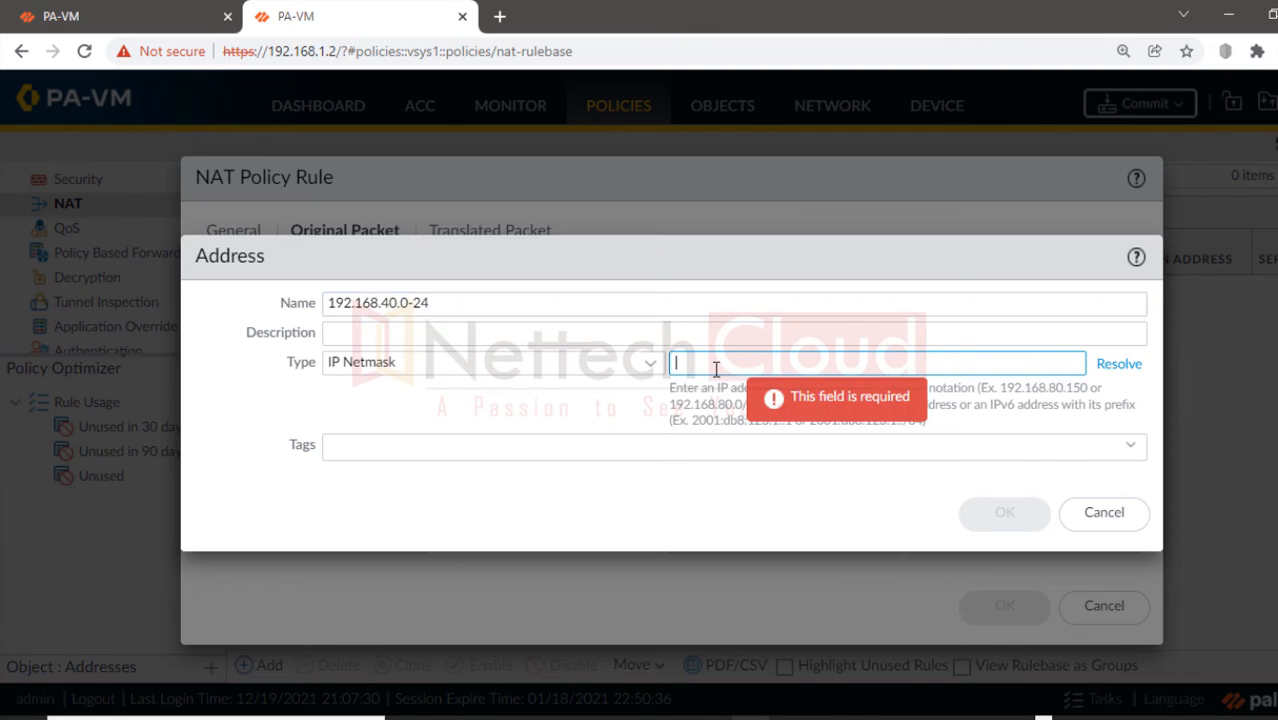
type("192.168.40.0/24")
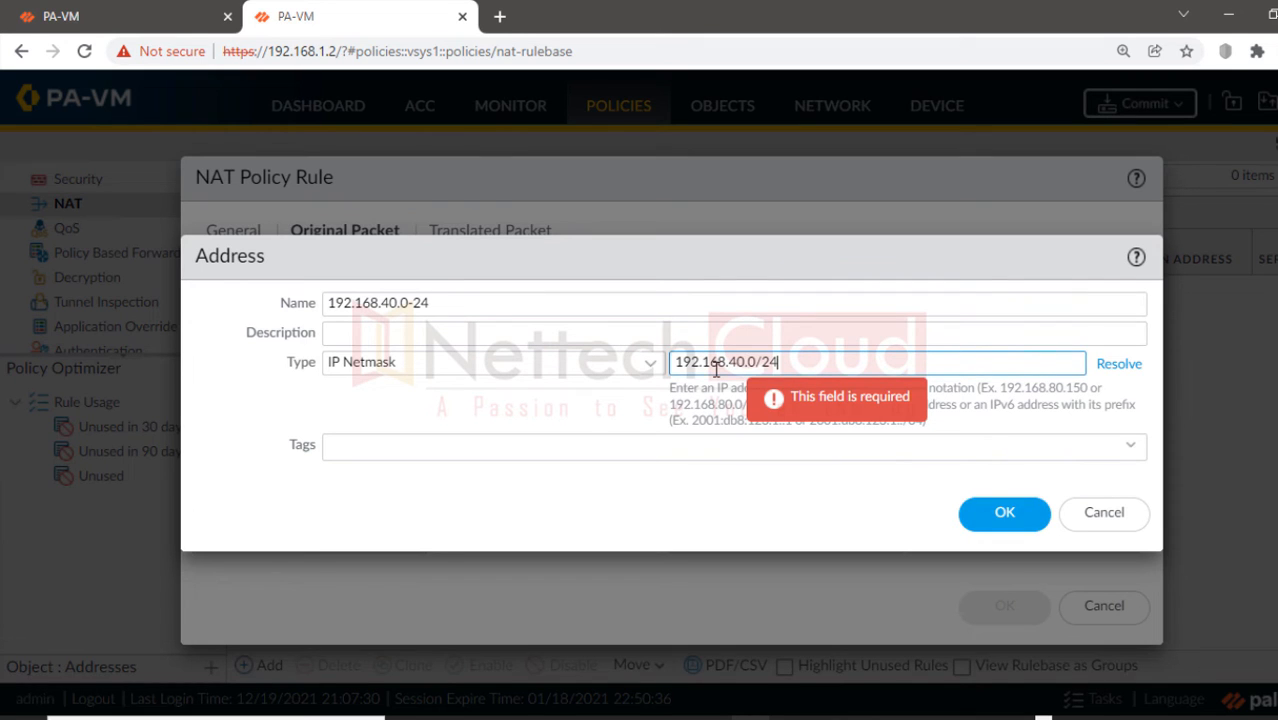
left_click(992, 516)
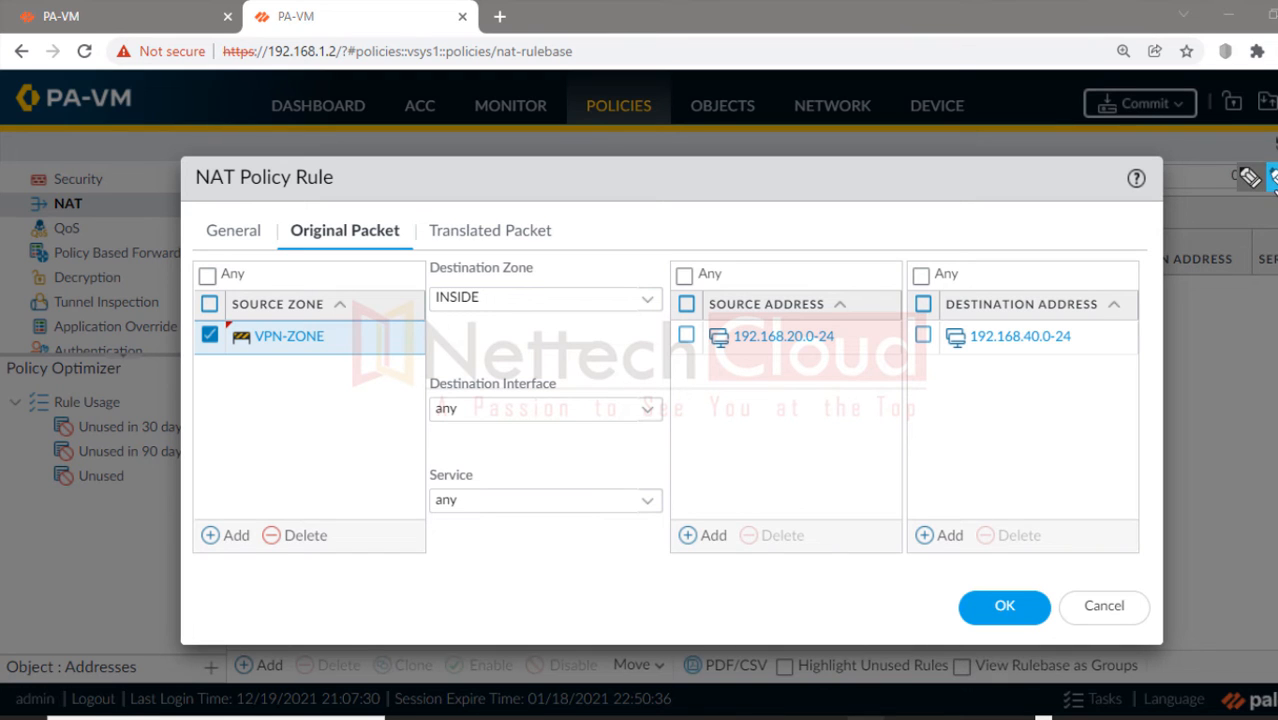
Step: Mark the VPN-ZONE and INSIDE zones and the source and destination addresses in red
left_click_drag(226, 340, 346, 338)
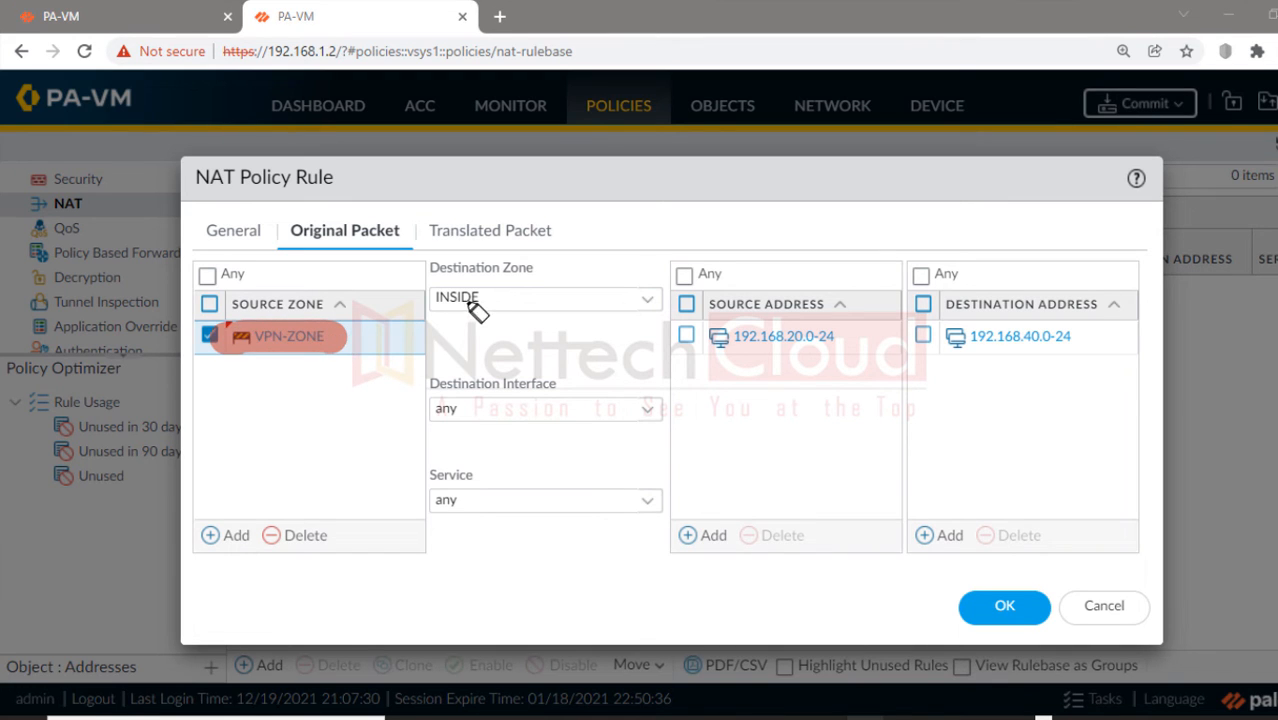
left_click_drag(415, 297, 652, 298)
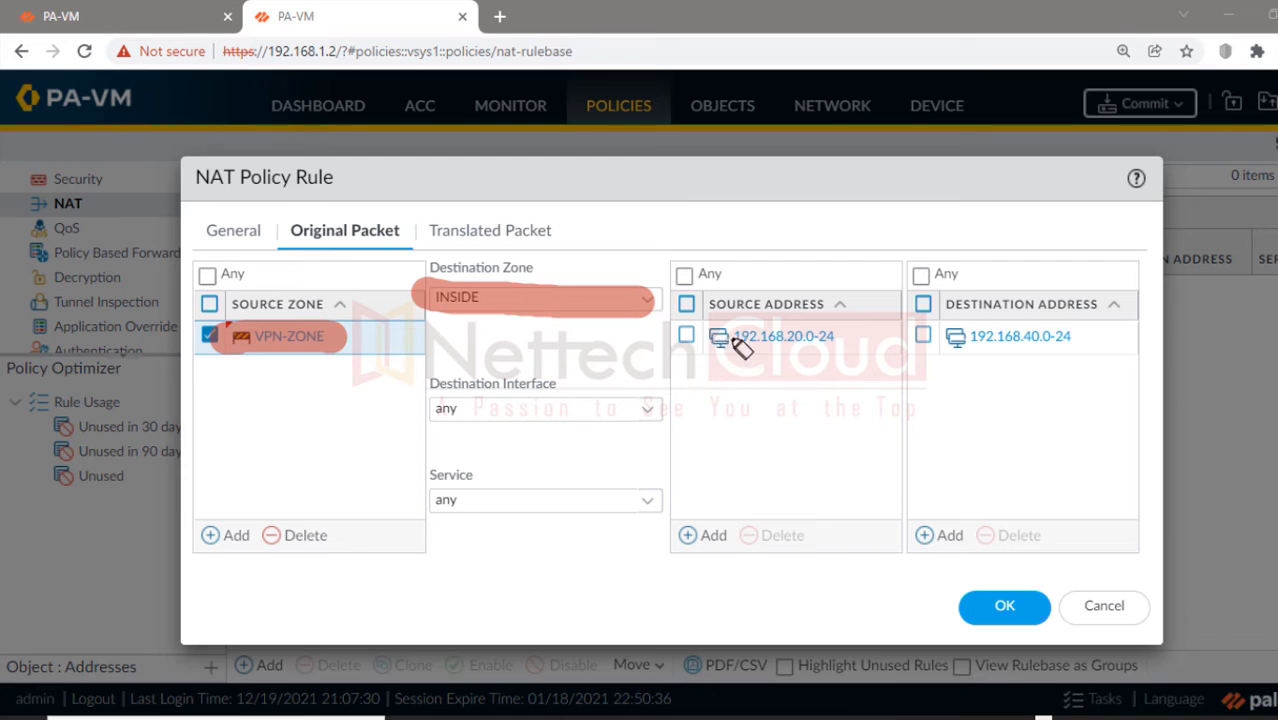
left_click_drag(706, 337, 848, 338)
left_click_drag(942, 338, 1070, 343)
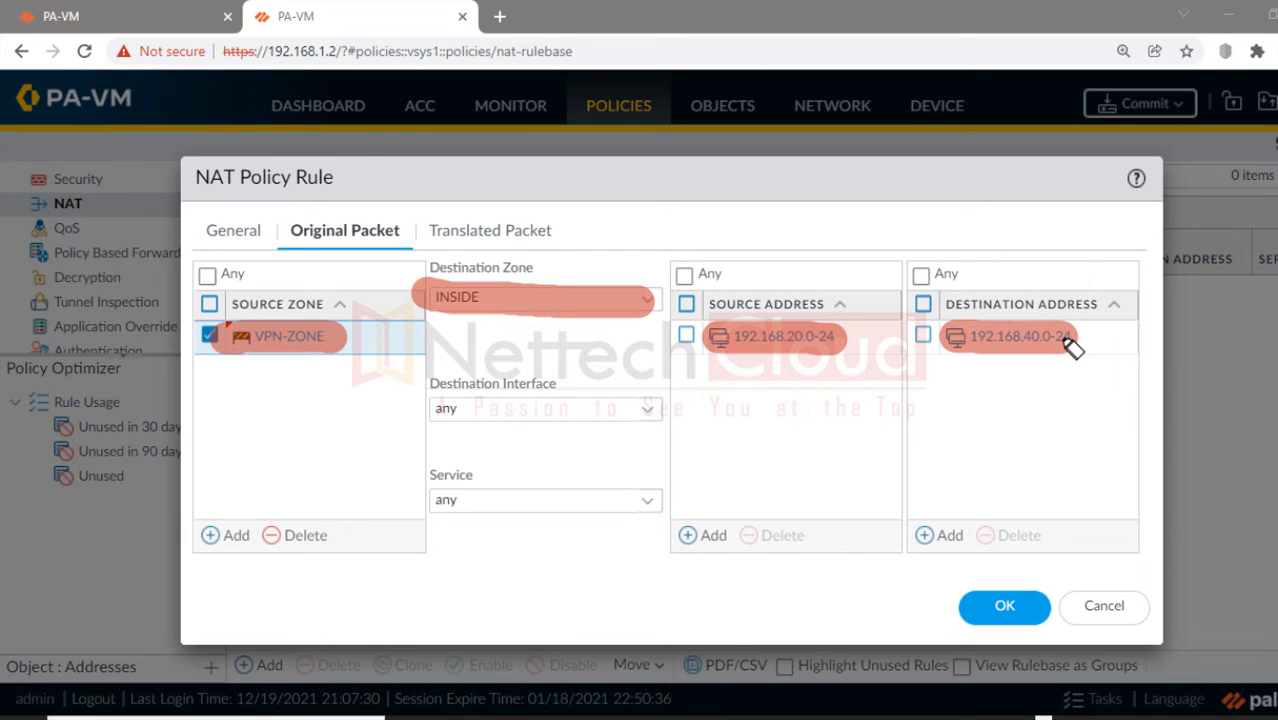
Step: Add more red marks near 192.168.40.0-24, clear them, and show the Translated Packet settings
mouse_move(1018, 357)
left_mouse_down()
mouse_move(1024, 480)
mouse_move(983, 458)
mouse_move(1061, 457)
mouse_move(1008, 508)
mouse_move(1027, 605)
left_mouse_up()
left_click(958, 545)
mouse_move(1090, 527)
left_mouse_down()
mouse_move(1084, 593)
mouse_move(1120, 548)
left_mouse_up()
left_click(1157, 550)
mouse_move(1238, 512)
left_mouse_down()
mouse_move(1218, 565)
mouse_move(1247, 533)
mouse_move(1252, 544)
left_mouse_up()
key("Escape")
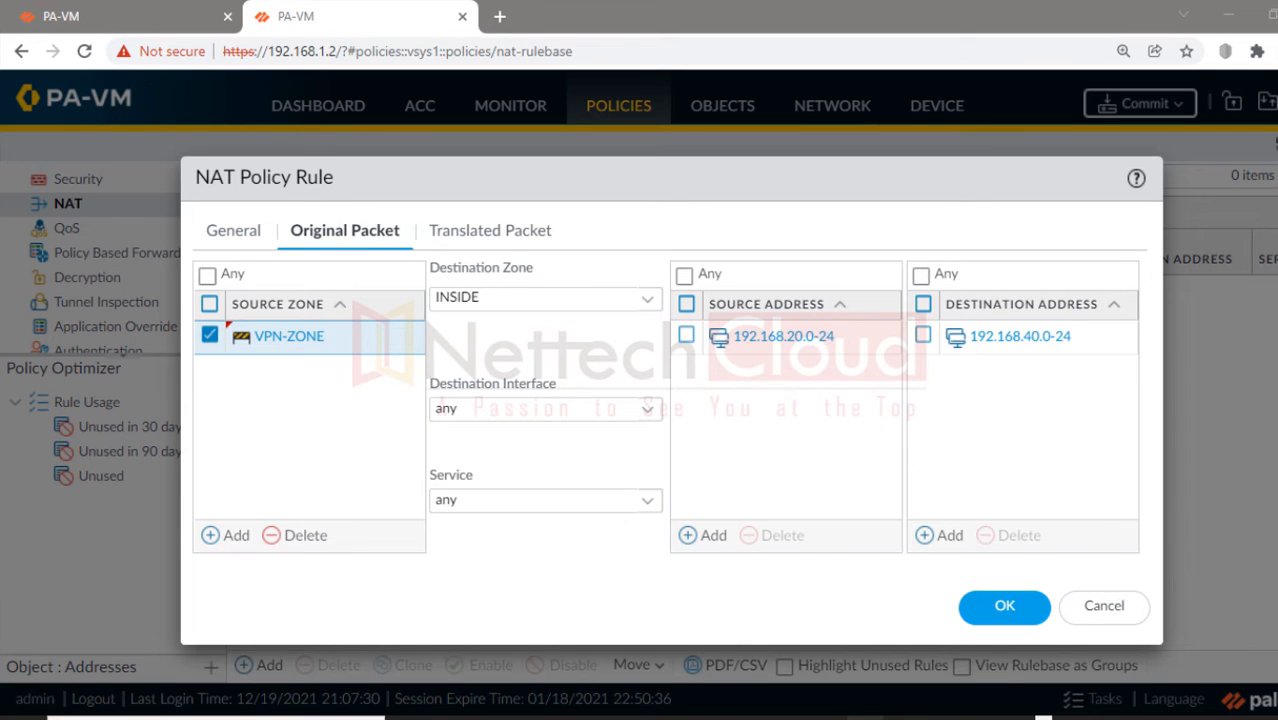
left_click(522, 238)
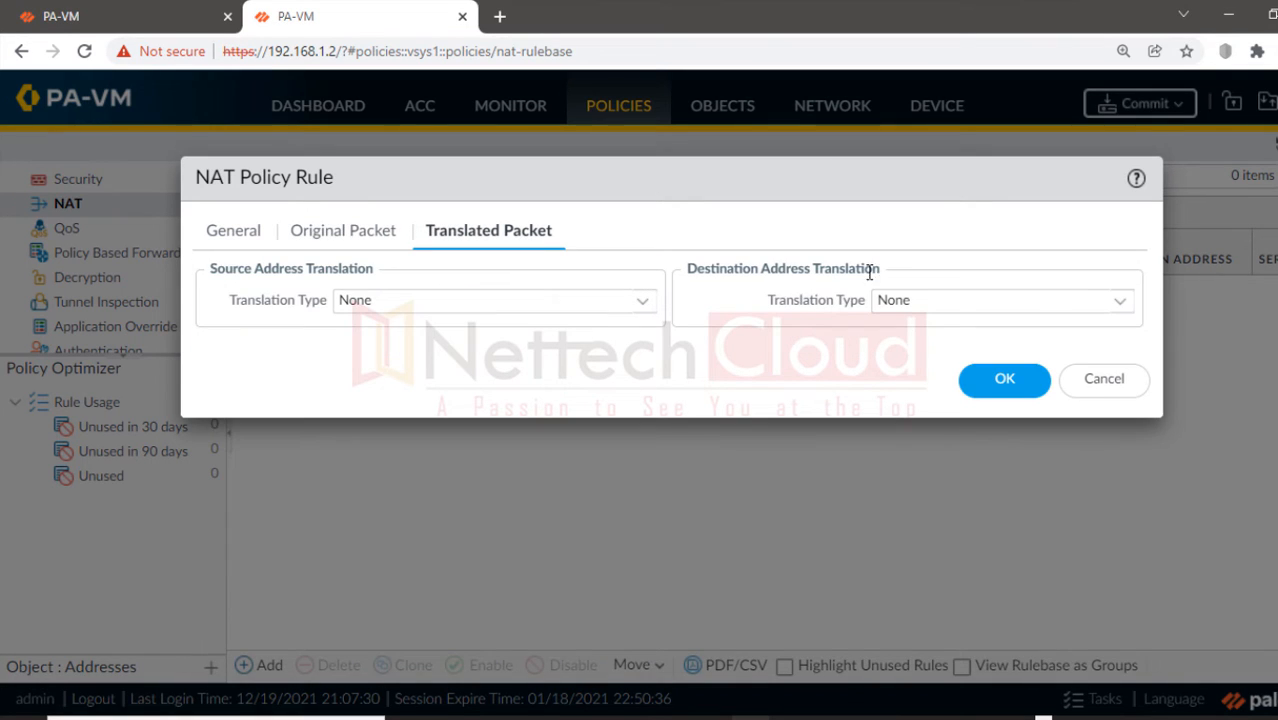
Step: Set destination translation to Static IP with translated address 192.168.10.0/24
left_click(1119, 301)
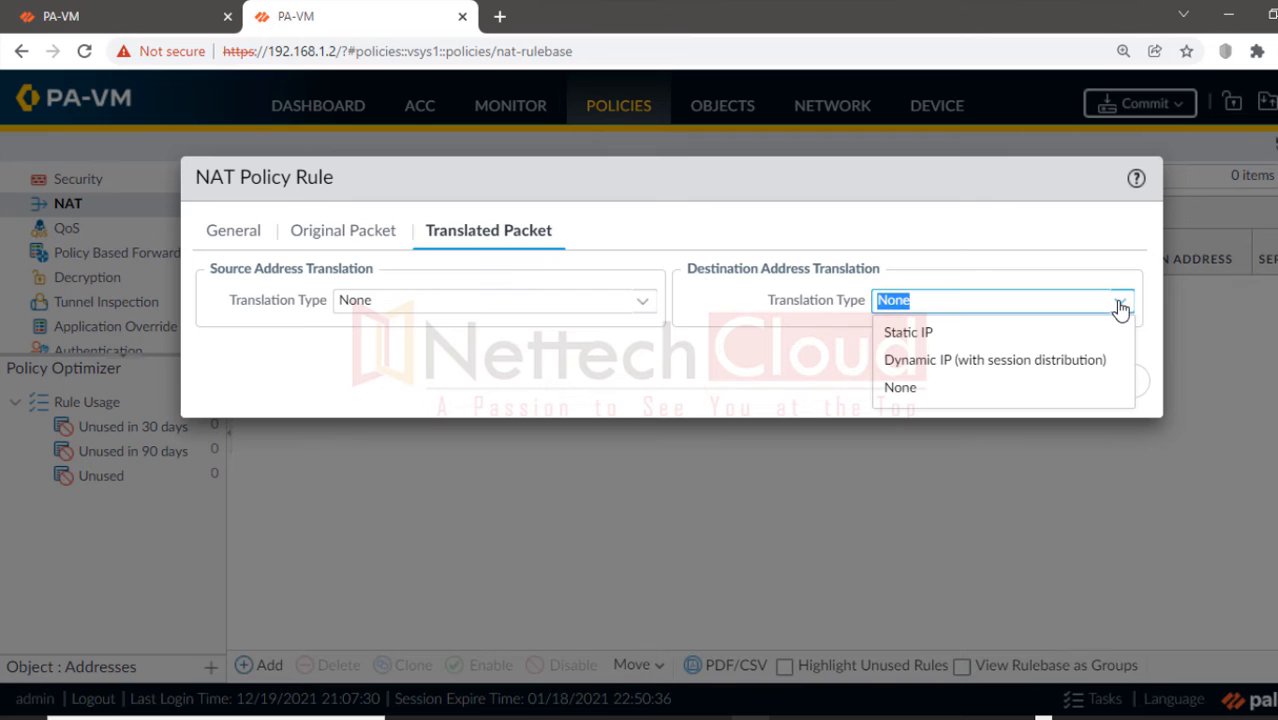
left_click(935, 330)
left_click(934, 331)
type("19")
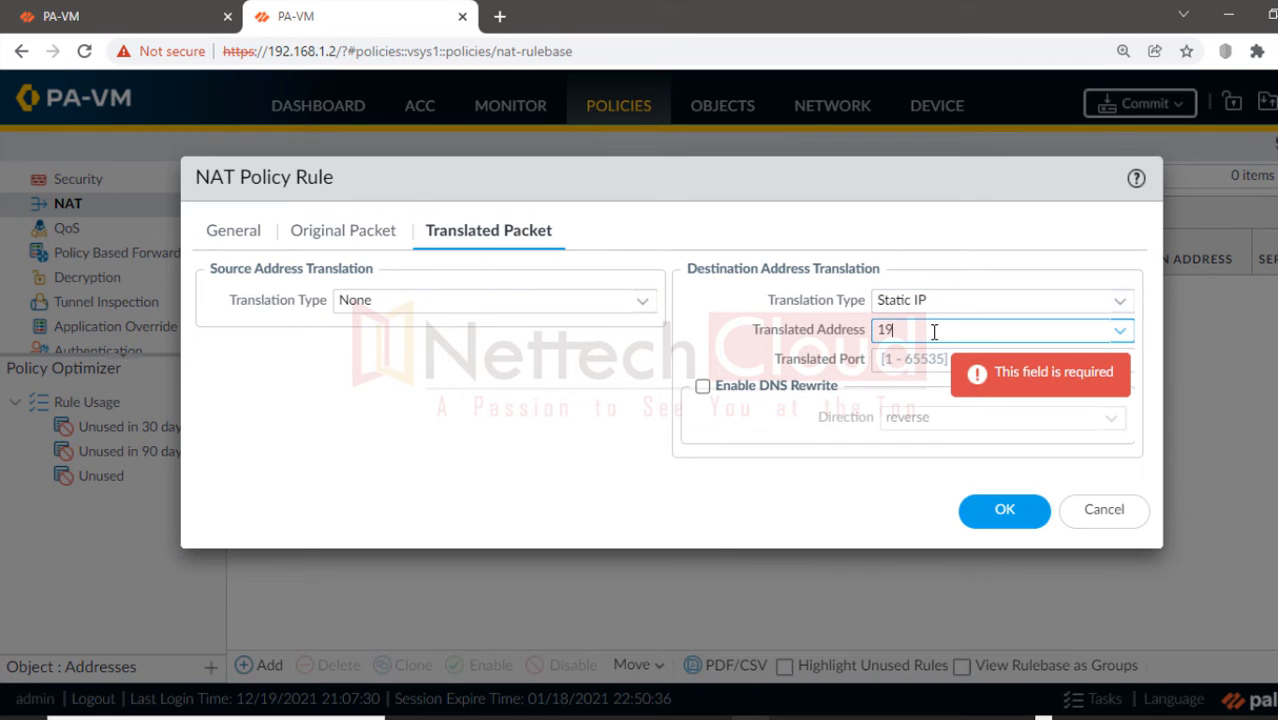
type("2.168.10.0/24")
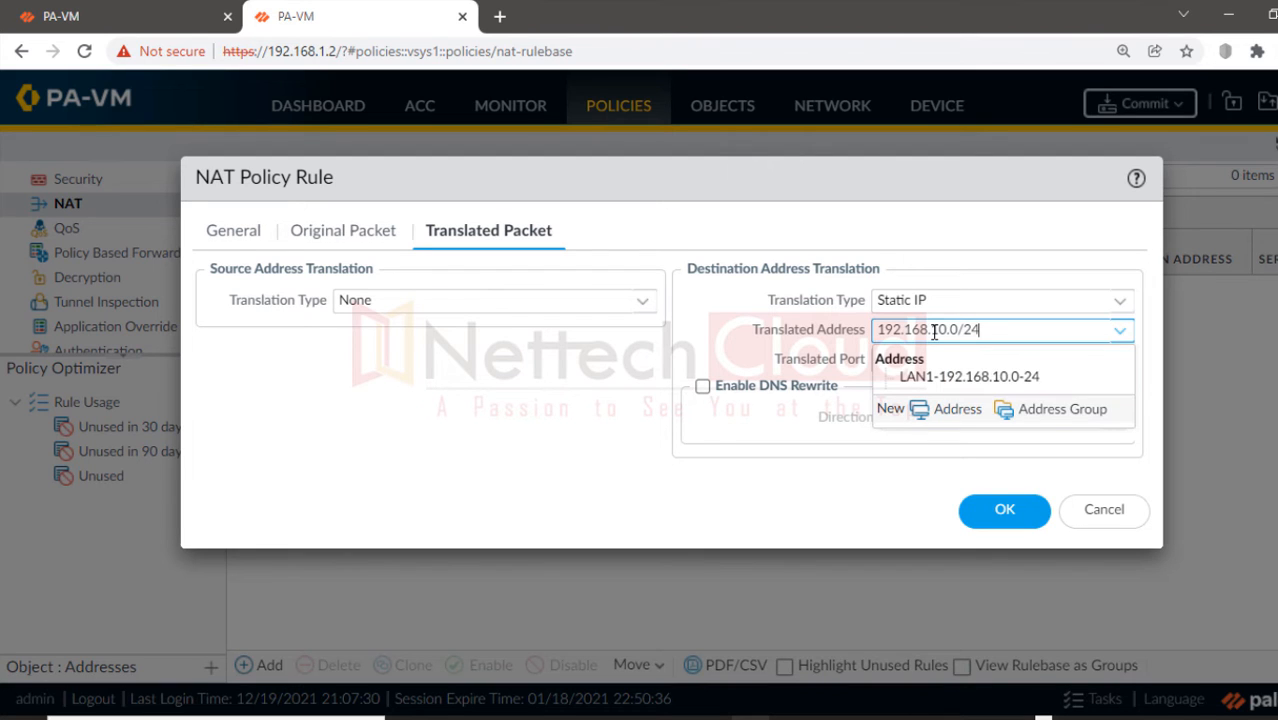
left_click(827, 489)
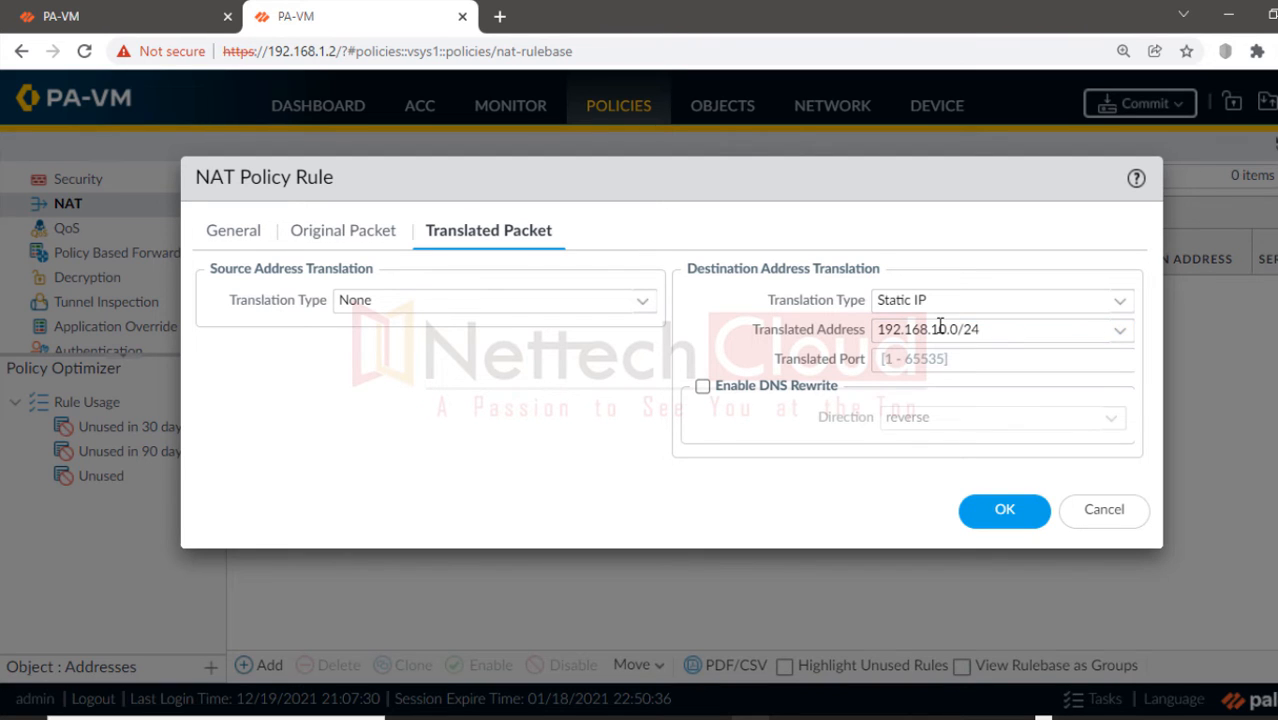
Step: Recheck the Original Packet settings and save the DNAT-POLICY rule
left_click(364, 242)
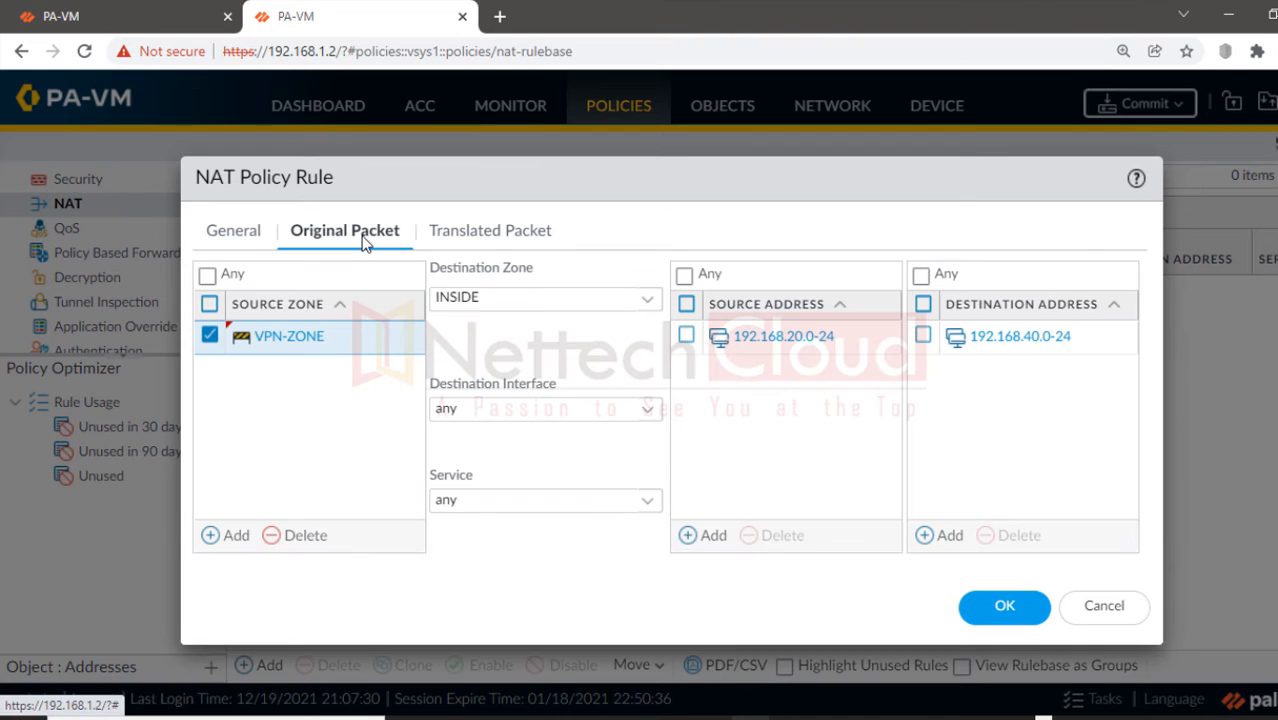
left_click(464, 231)
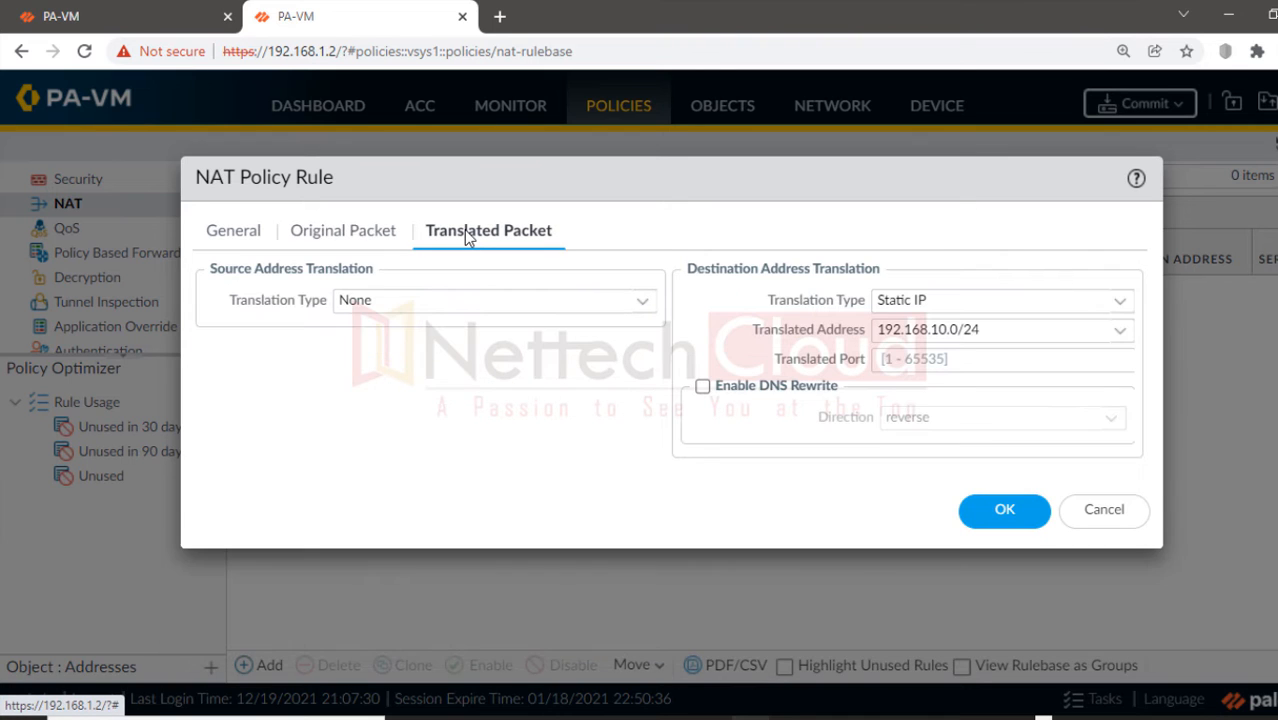
left_click(1001, 513)
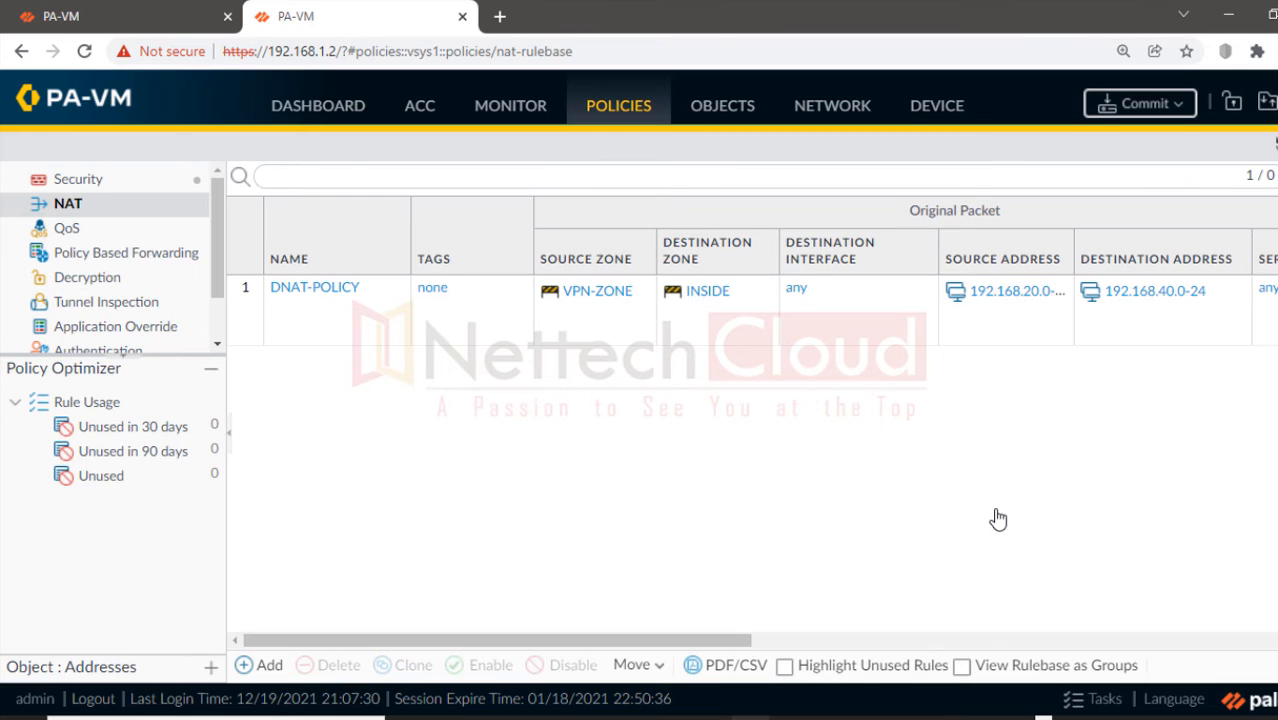
Step: In the Paint diagram, sketch red traffic flow from LAN 2 to PA 1 with labels, then clear it
key("alt+Tab")
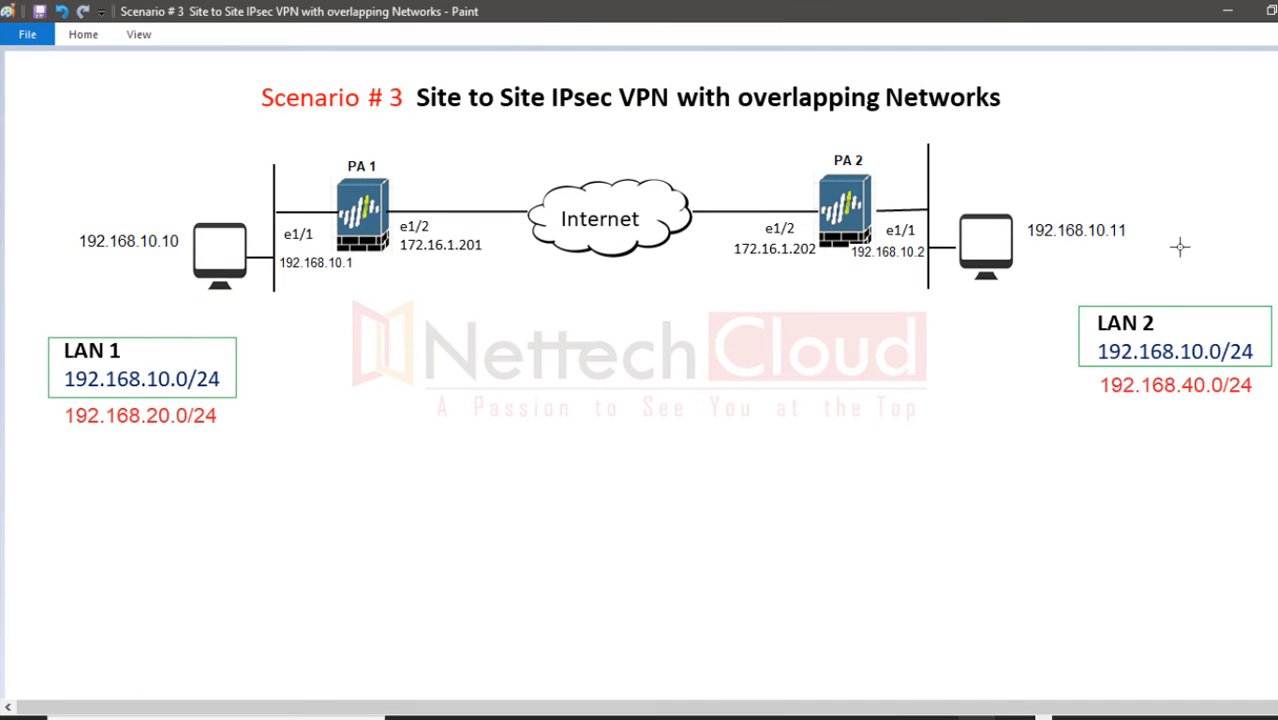
mouse_move(1250, 178)
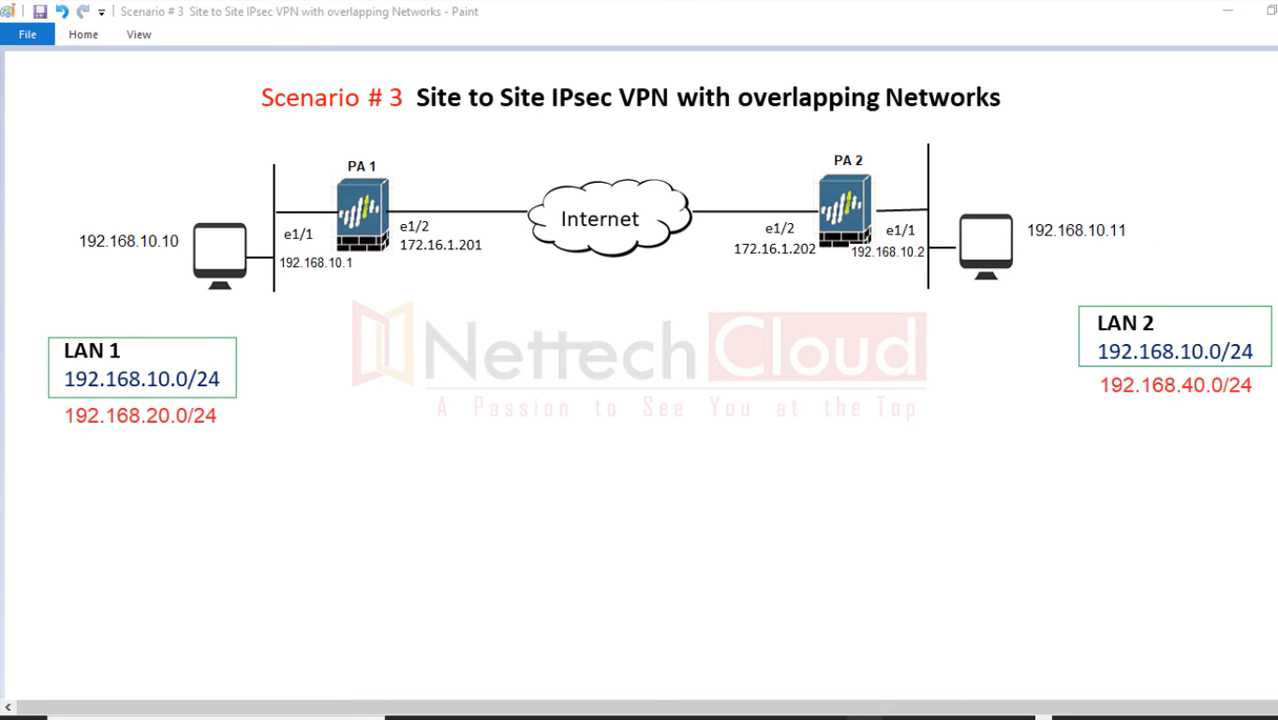
left_click(1193, 262)
left_click_drag(322, 322, 696, 350)
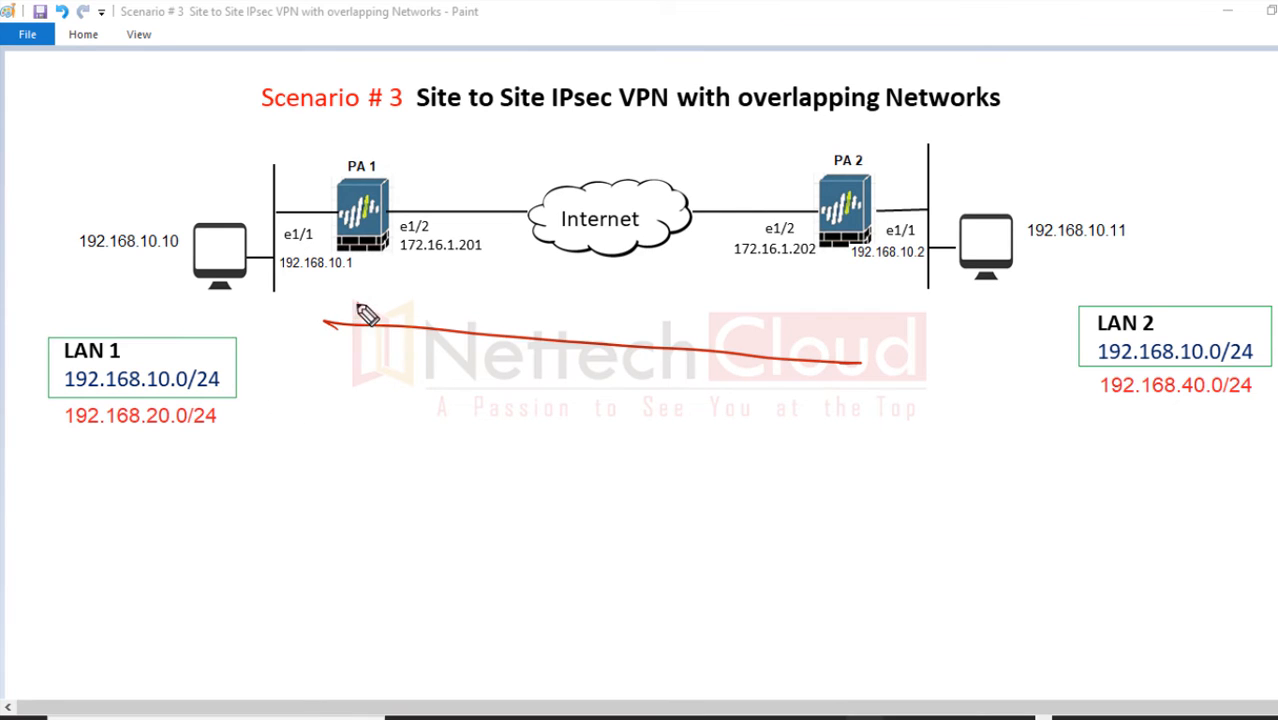
left_click_drag(360, 301, 397, 382)
mouse_move(964, 146)
left_mouse_down()
mouse_move(998, 172)
mouse_move(935, 150)
left_mouse_up()
left_click_drag(182, 168, 228, 150)
left_click_drag(245, 130, 250, 120)
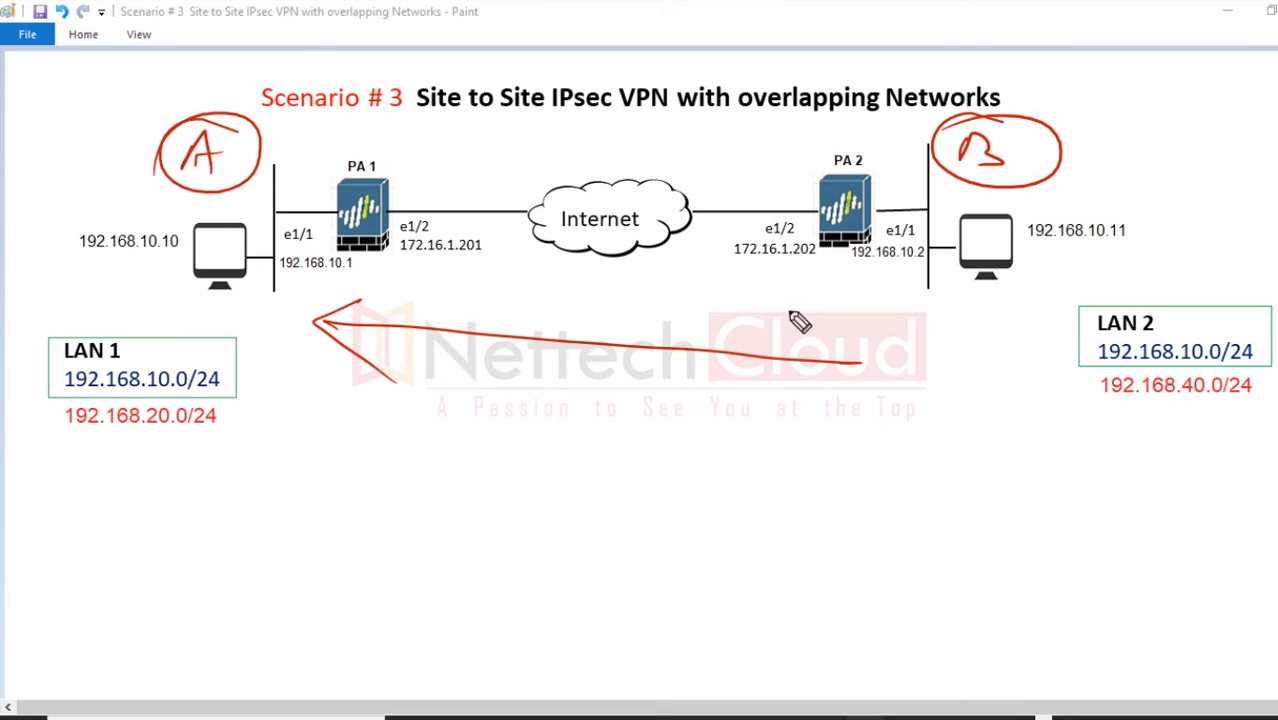
mouse_move(795, 283)
left_mouse_down()
mouse_move(826, 297)
mouse_move(950, 290)
left_mouse_up()
mouse_move(372, 290)
left_mouse_down()
mouse_move(383, 303)
mouse_move(480, 305)
mouse_move(357, 348)
left_mouse_up()
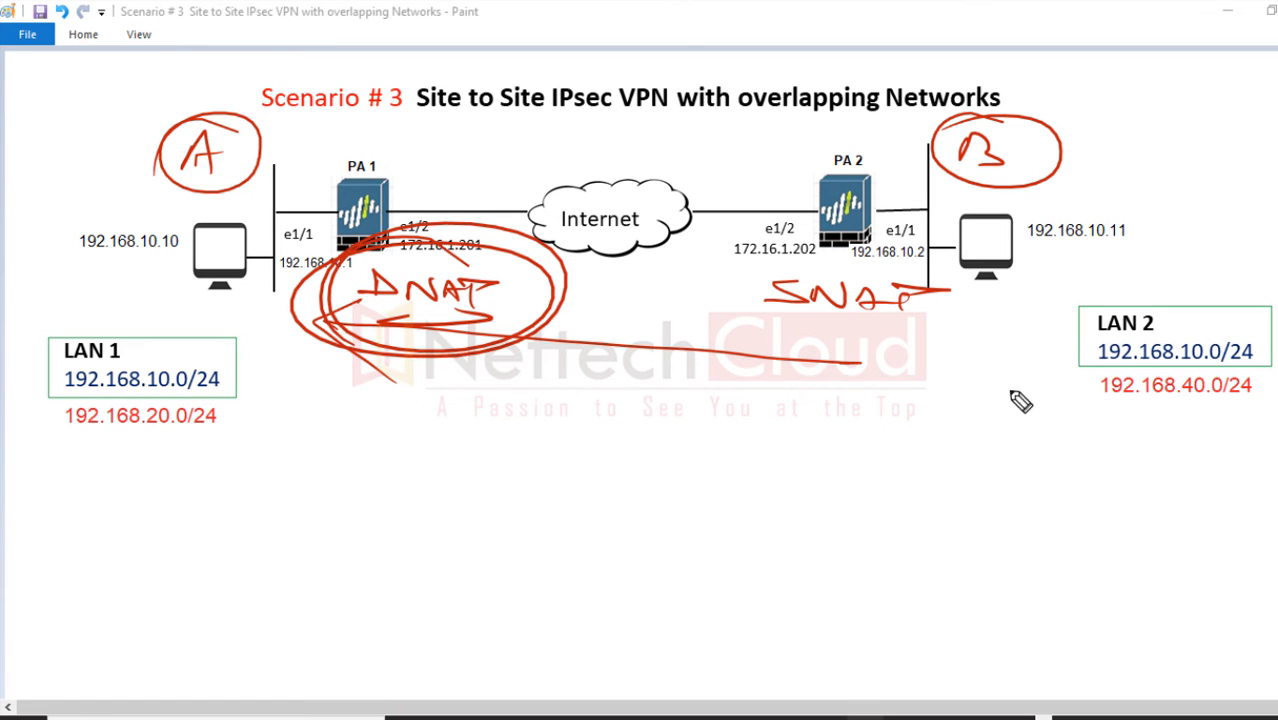
key("Escape")
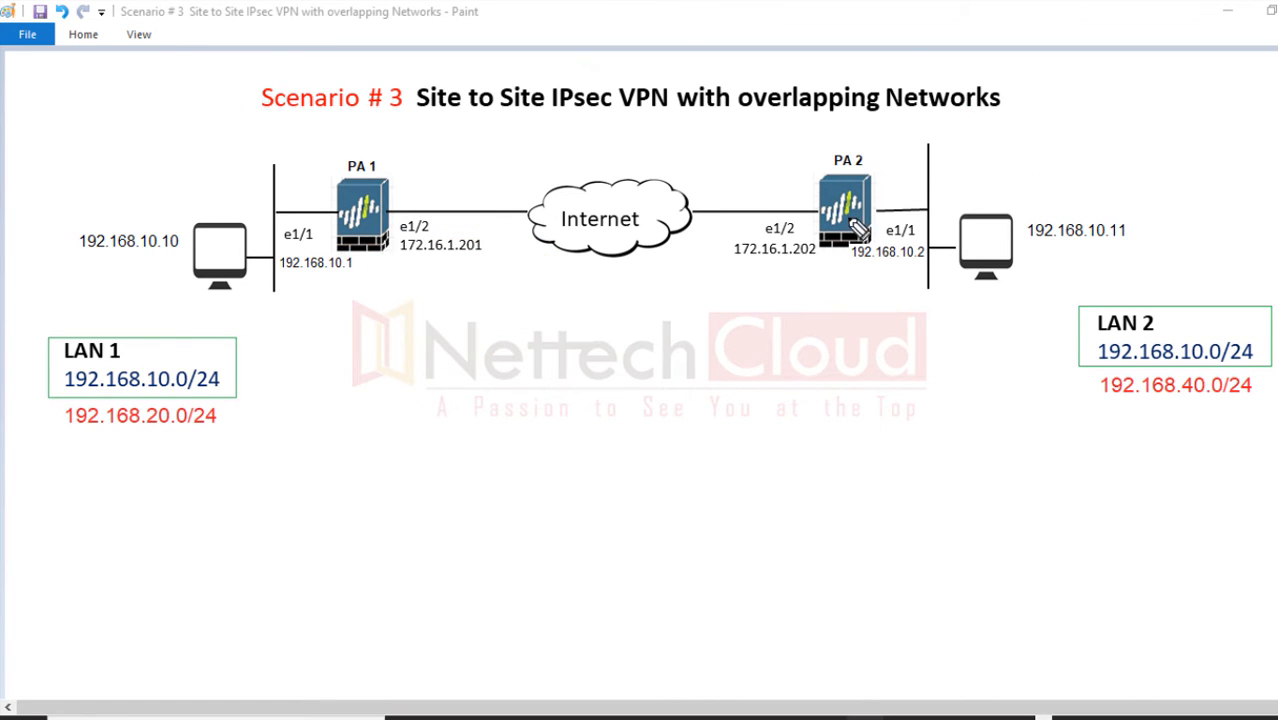
Step: Circle PA 2 in red and write an underlined SNAT below the Internet cloud
mouse_move(800, 165)
left_mouse_down()
mouse_move(930, 150)
mouse_move(876, 128)
left_mouse_up()
mouse_move(598, 282)
left_mouse_down()
mouse_move(612, 300)
mouse_move(745, 297)
left_mouse_up()
left_click_drag(586, 330, 712, 329)
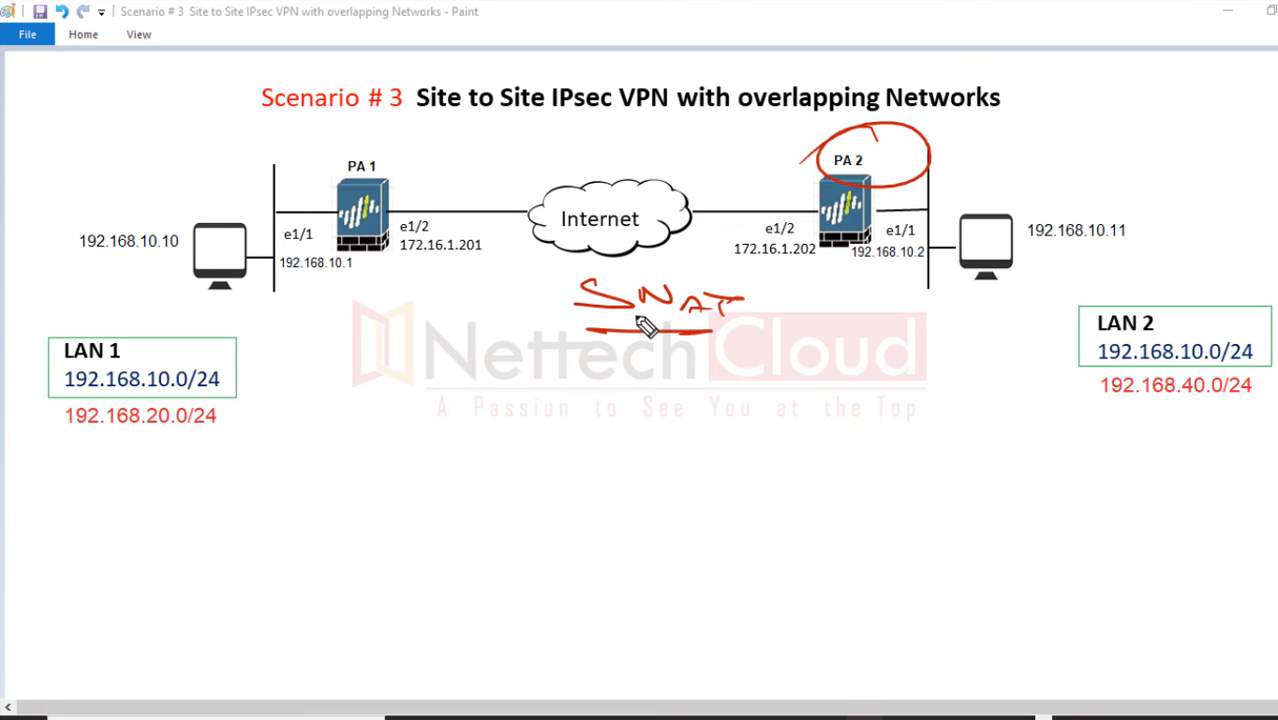
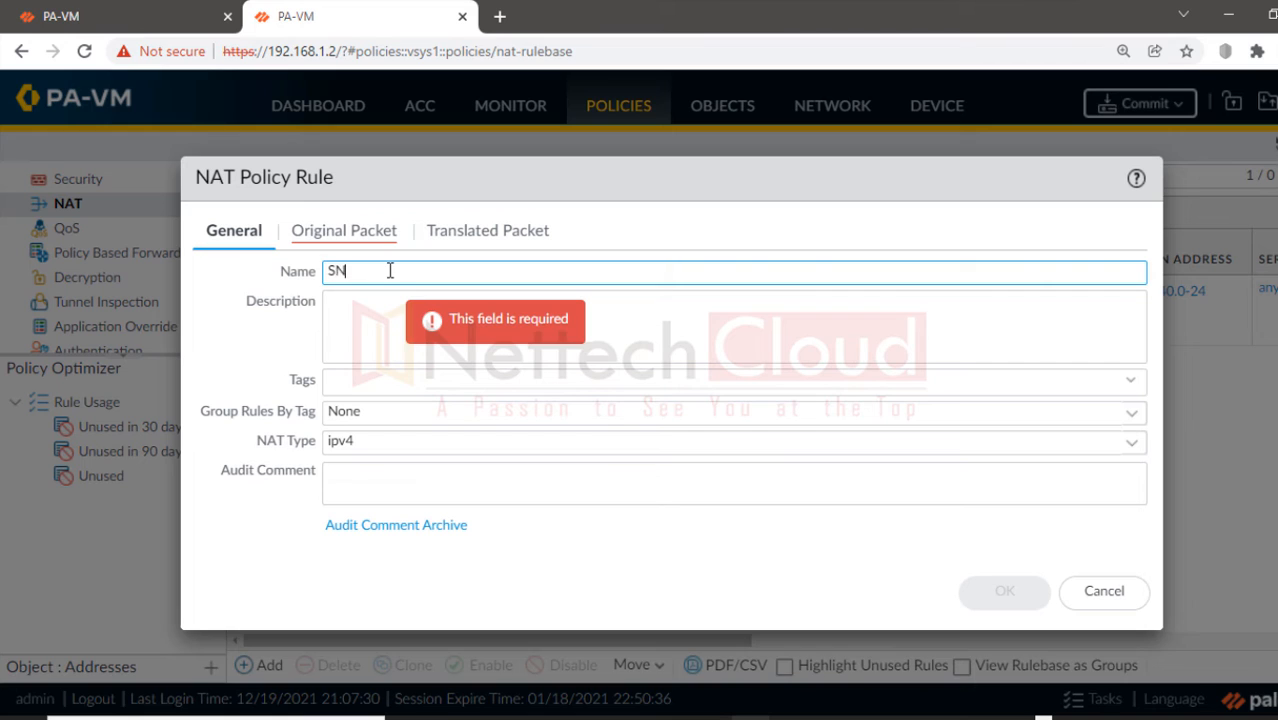
Step: Name the rule SNAT-POLICY and describe it as translating source 192.168.10.0 to 192.168.40.0
type("-POLICY")
left_click(354, 320)
type("T")
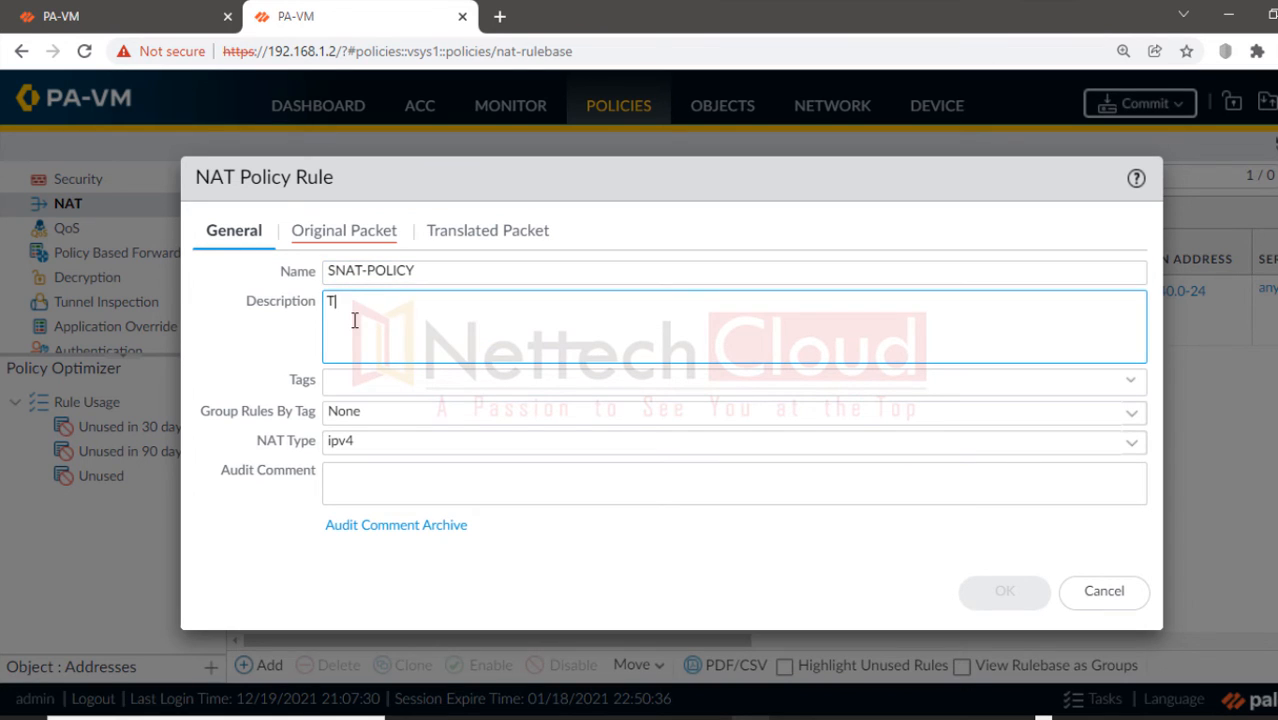
type("his translates source ad")
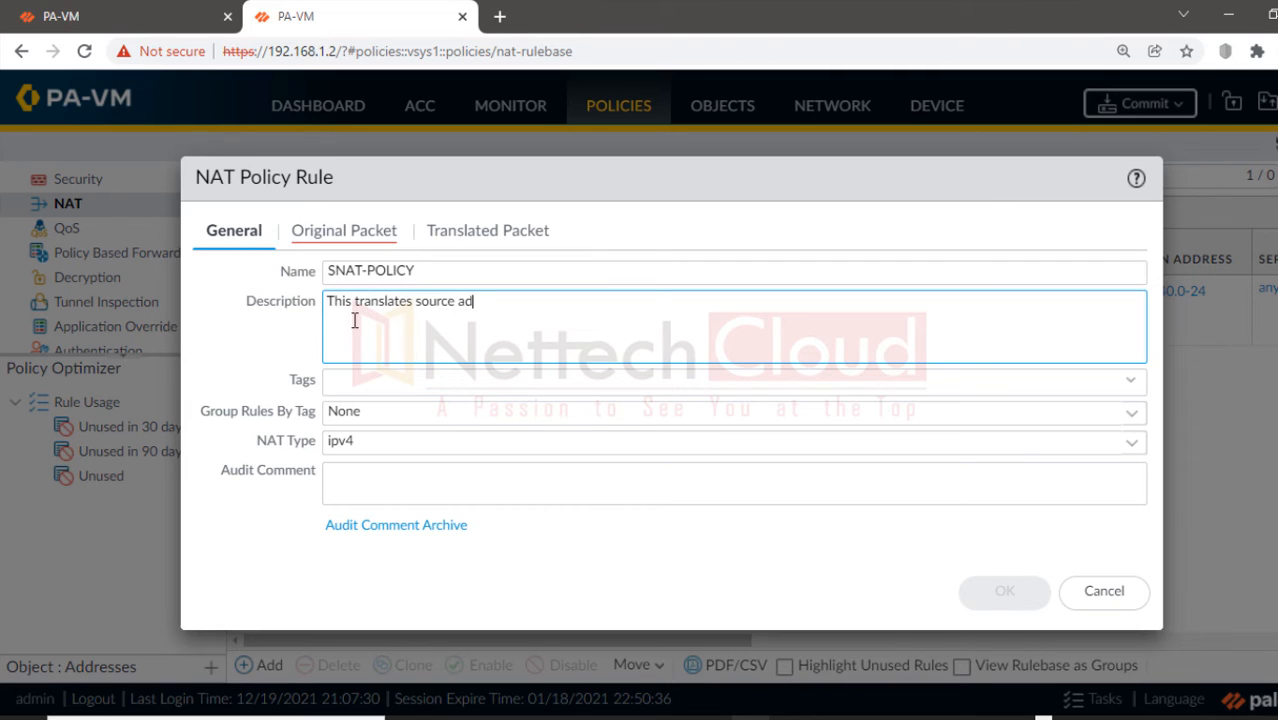
type("dress 192.168.10.0 to 1")
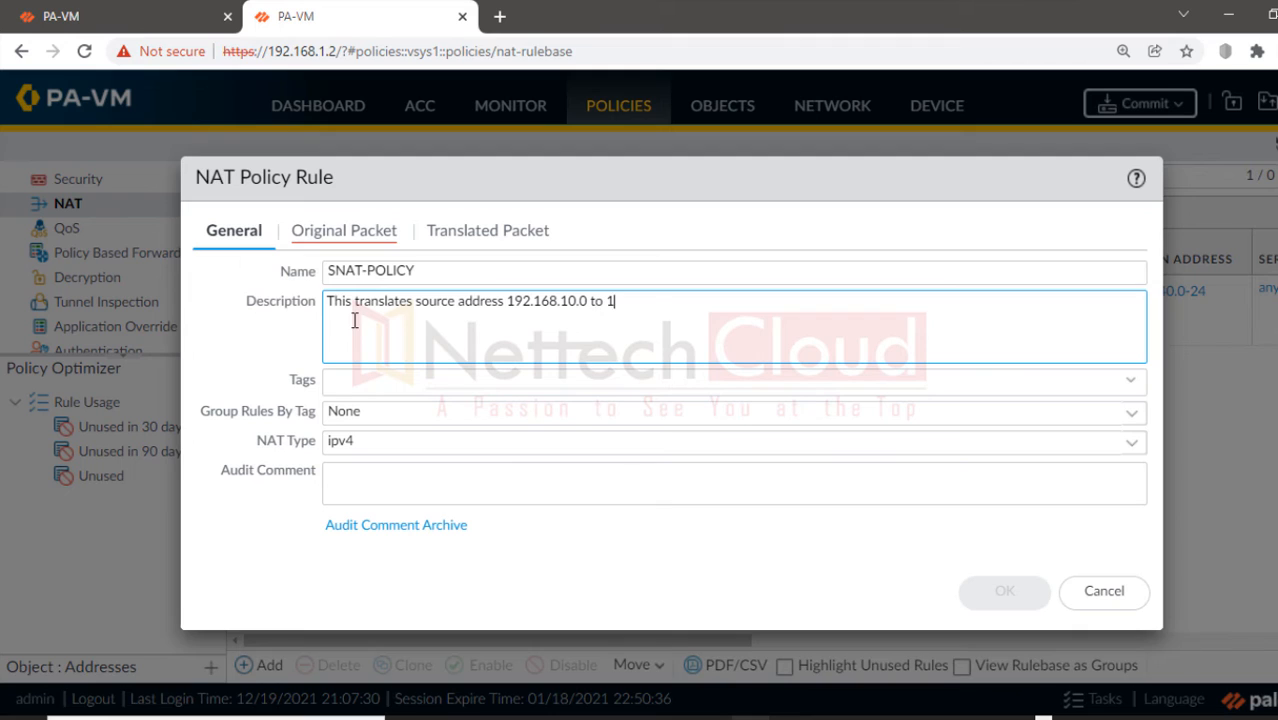
type("92.168.40.0")
left_click_drag(506, 302, 658, 297)
Step: Match traffic from source zone INSIDE to destination zone VPN-ZONE
left_click(318, 234)
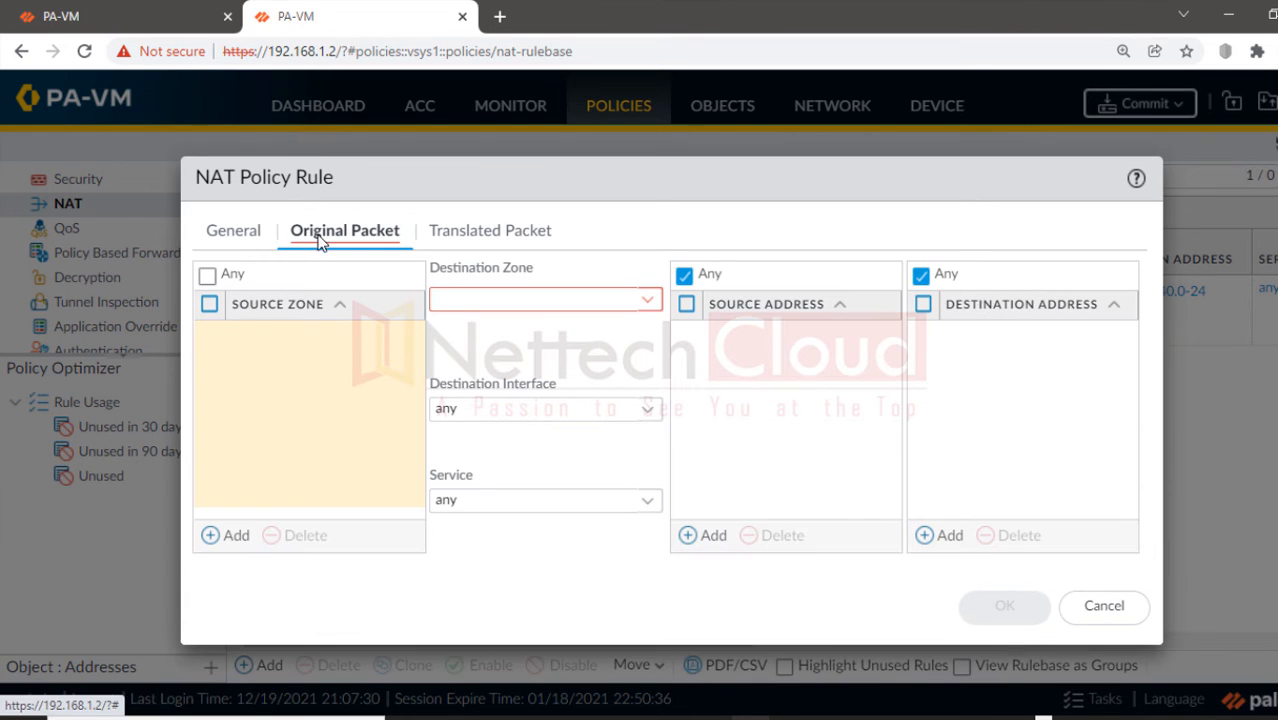
left_click(218, 538)
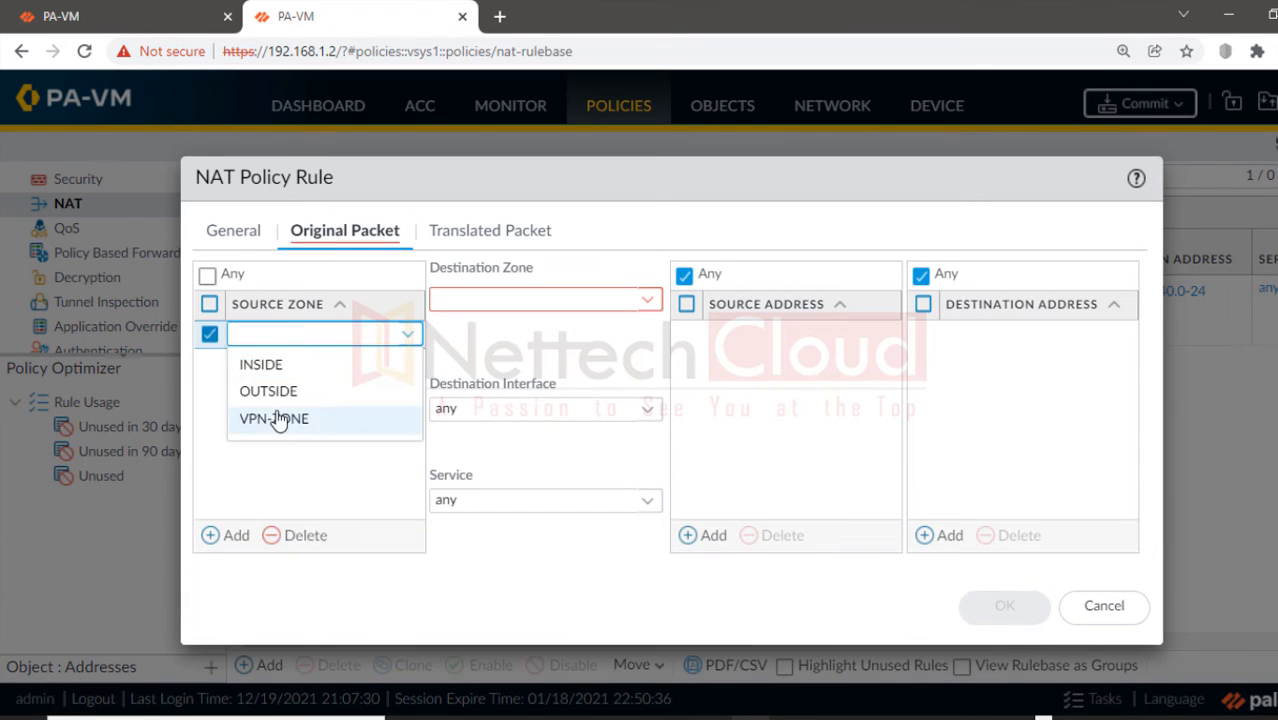
left_click(263, 363)
left_click(647, 304)
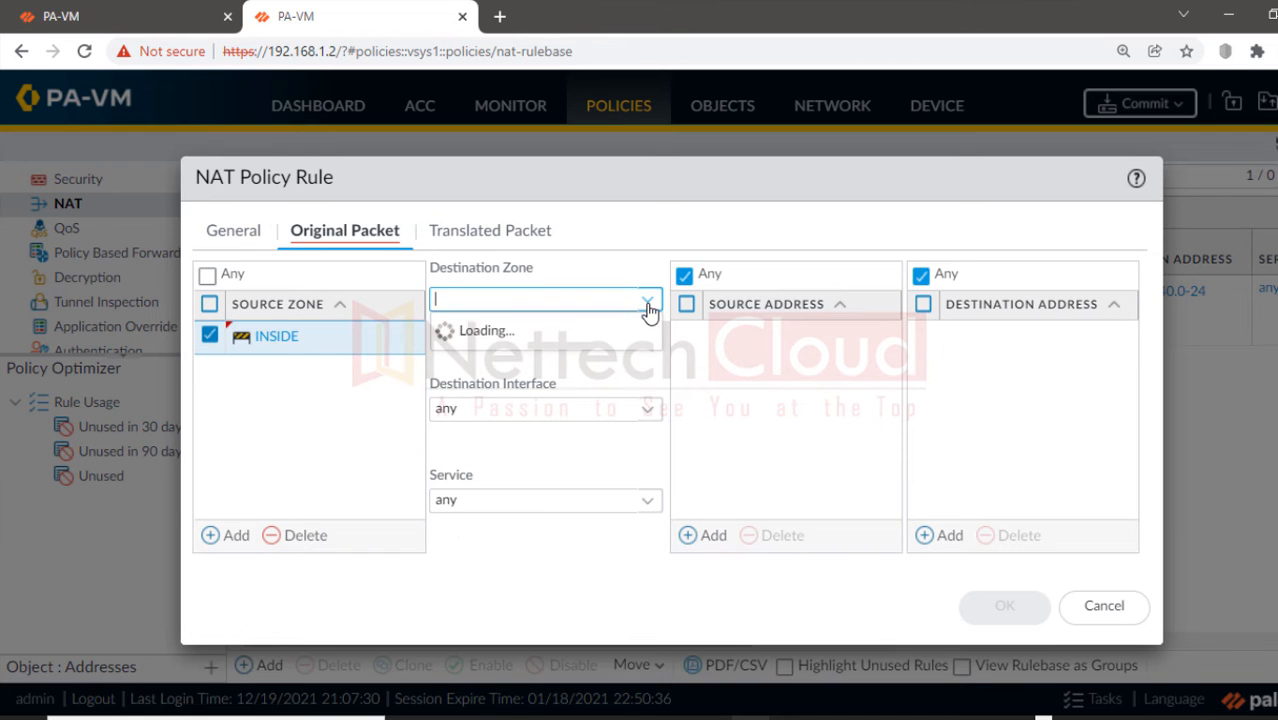
left_click(507, 386)
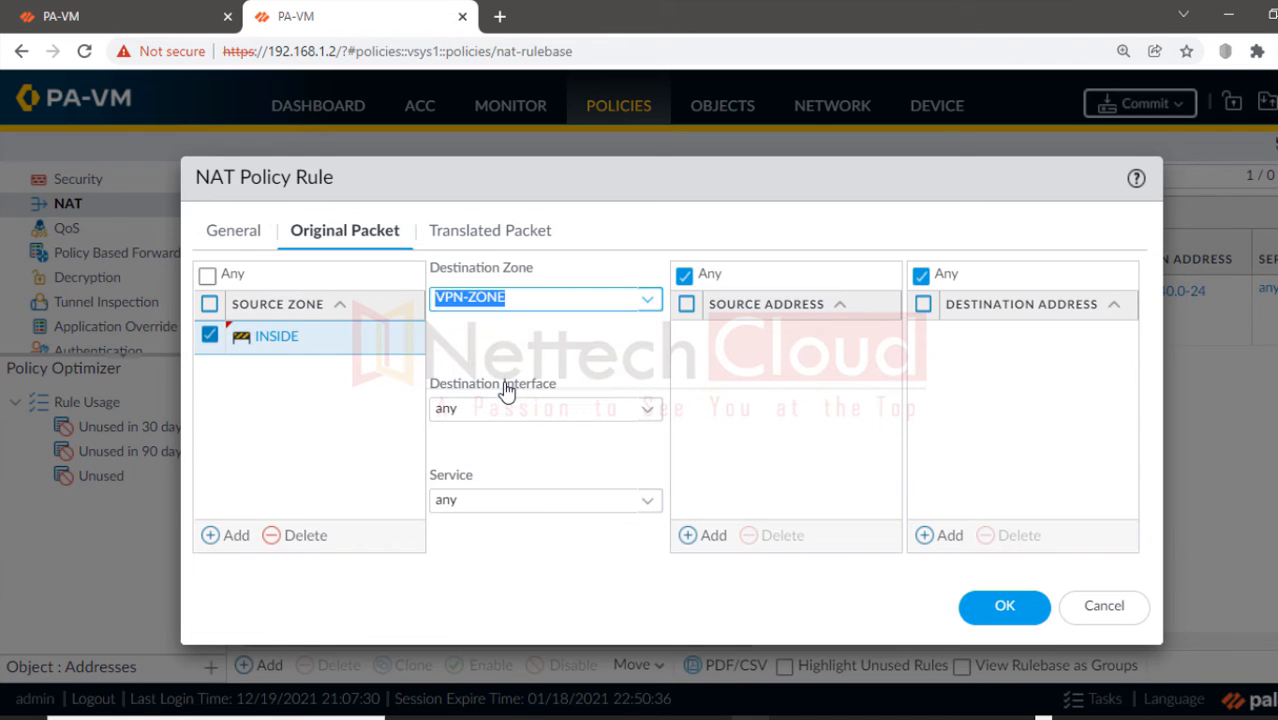
Step: Add a new source address object 192.168.10.0-24 with network 192.168.10.0/24
left_click(706, 538)
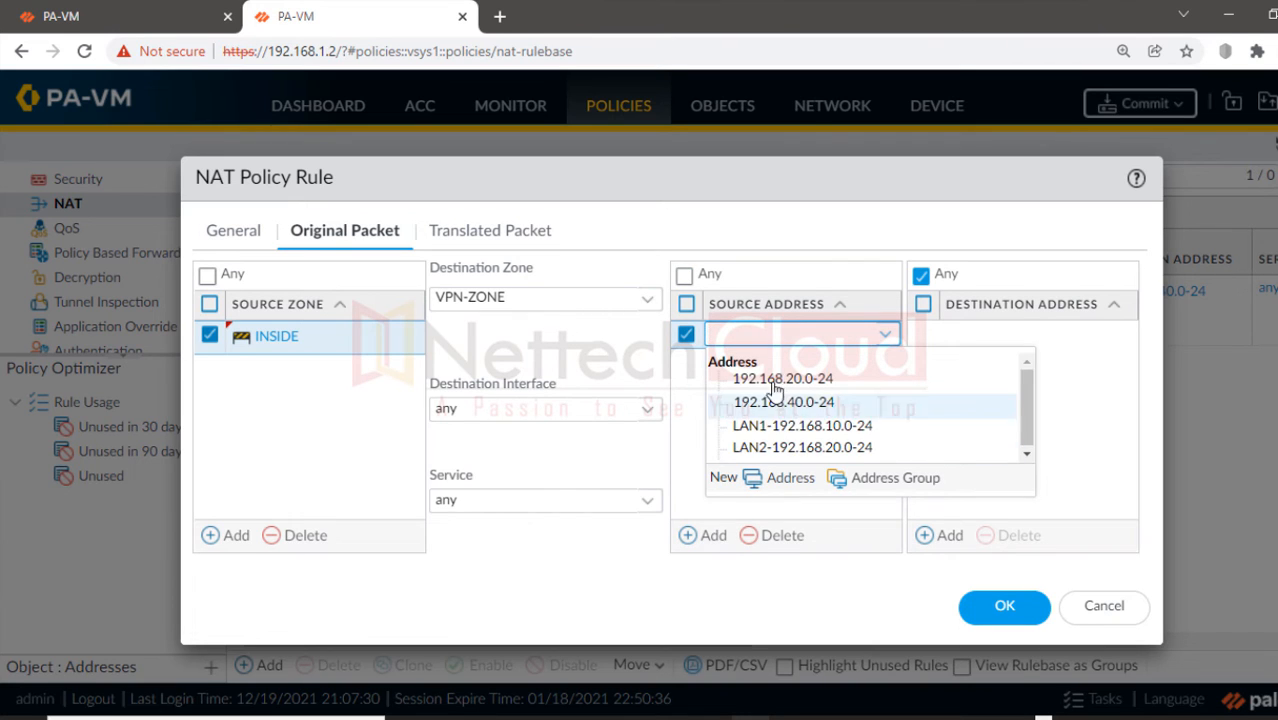
left_click(771, 482)
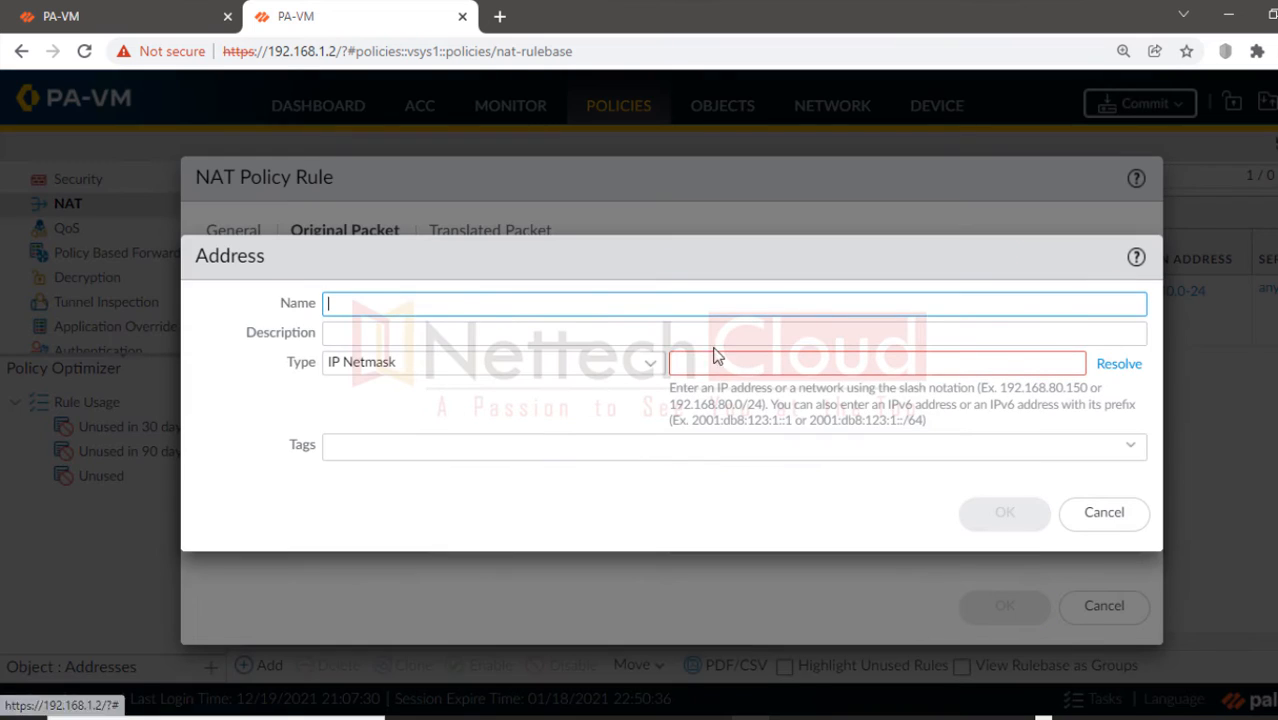
type("1")
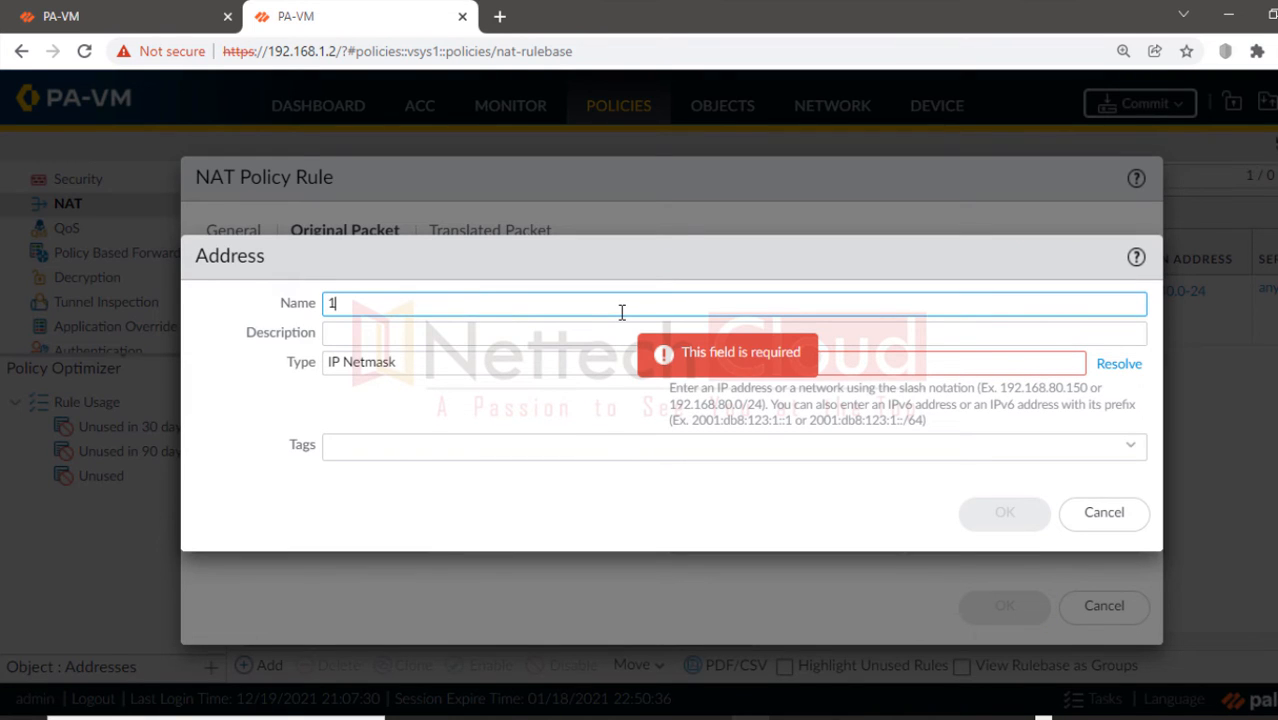
type("92.168.10.0-24")
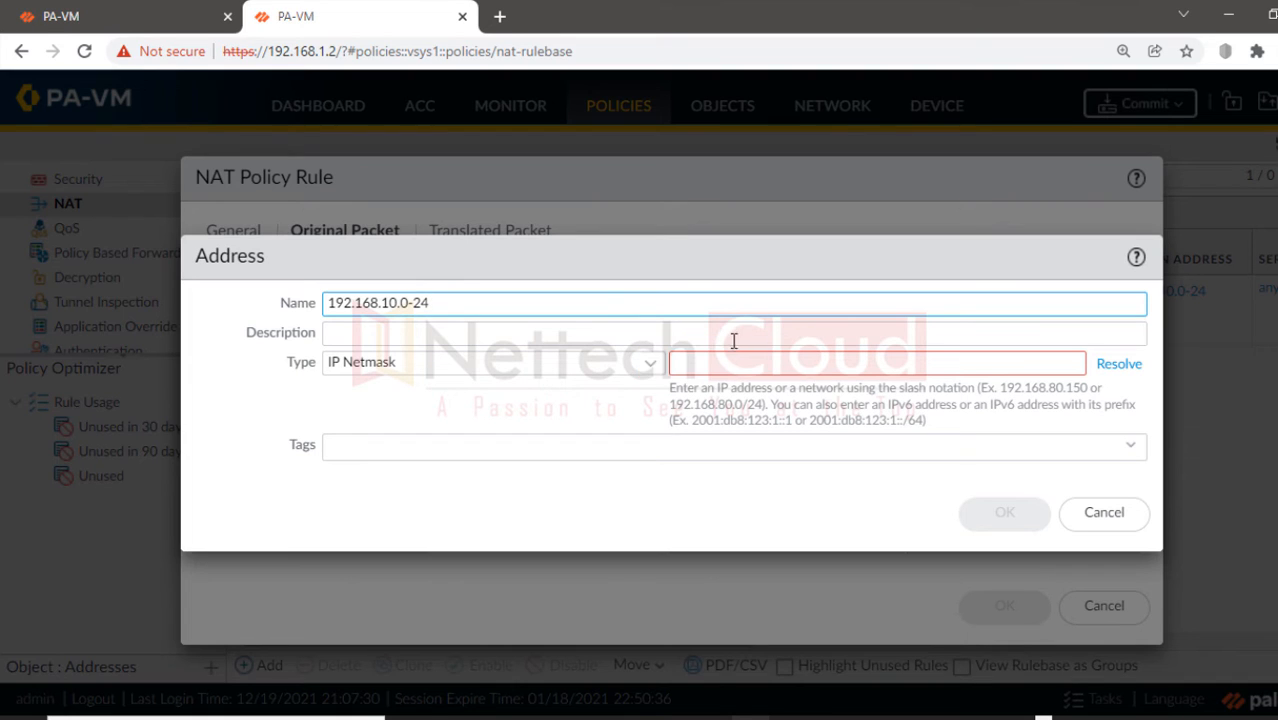
left_click(722, 364)
type("192.16")
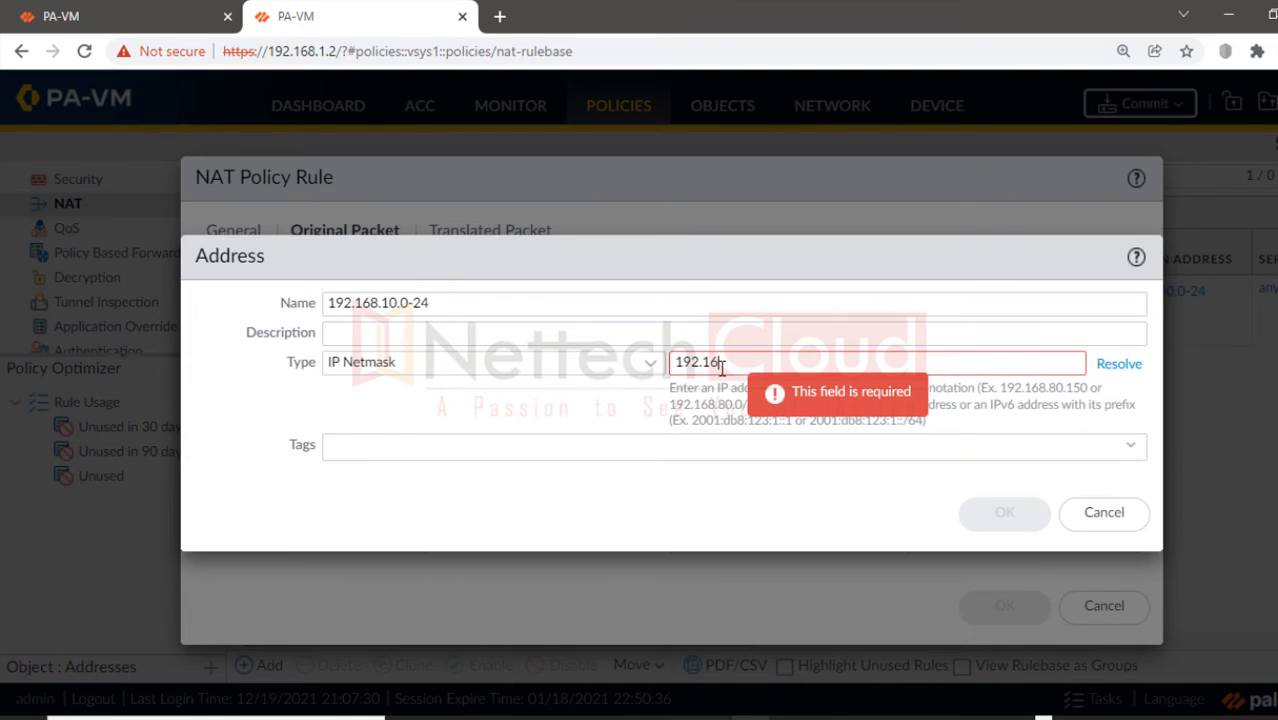
type("8.10.0/24")
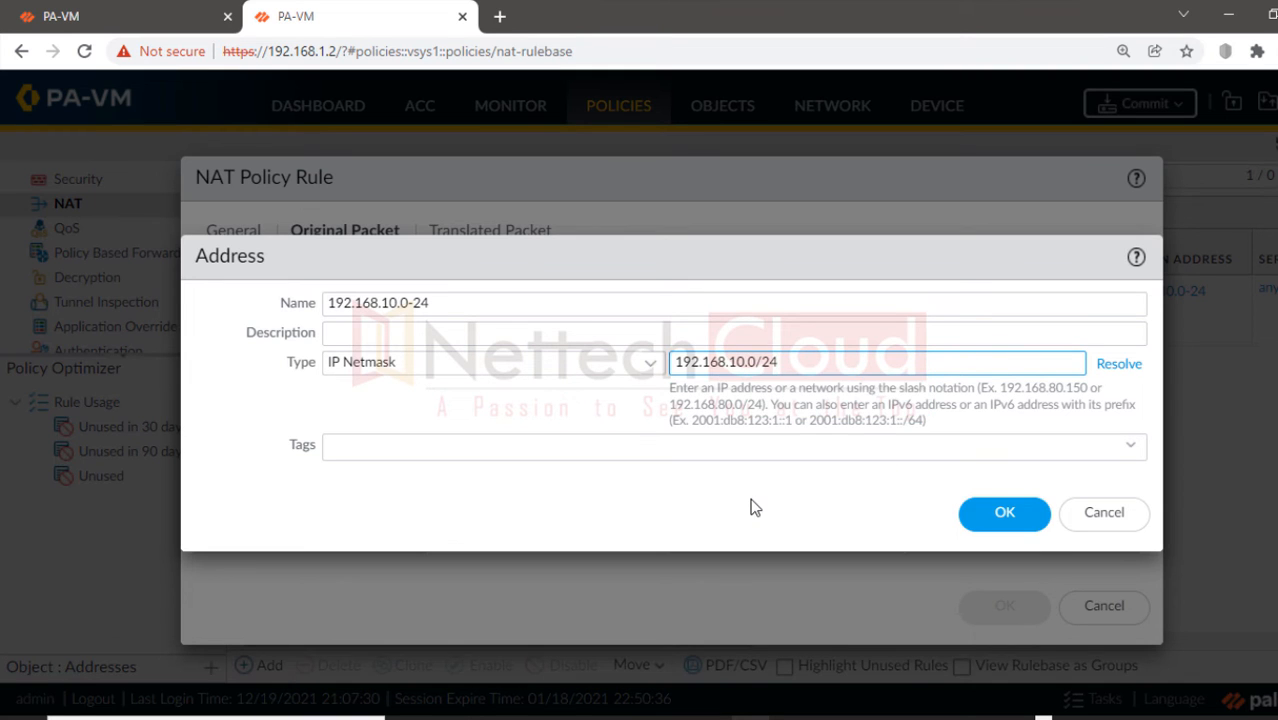
left_click(1004, 512)
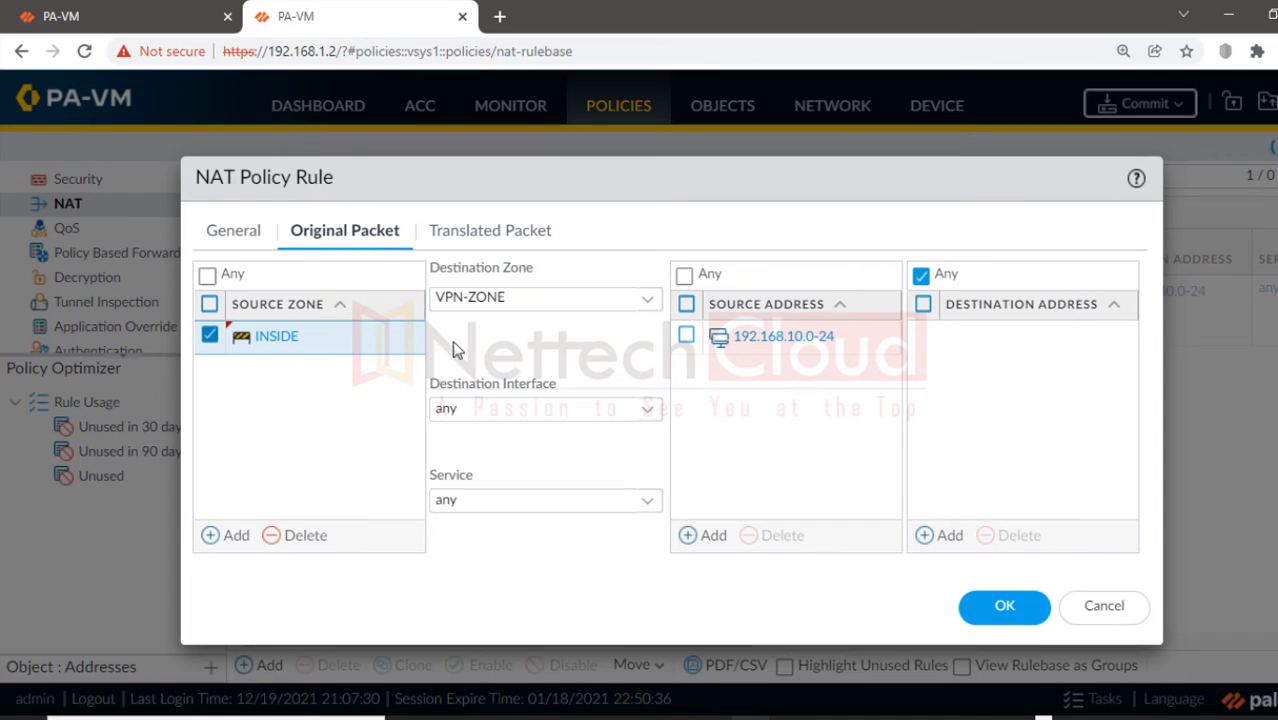
Step: Add 192.168.20.0-24 as the destination address, then bring up the Translated Packet settings
left_click(946, 538)
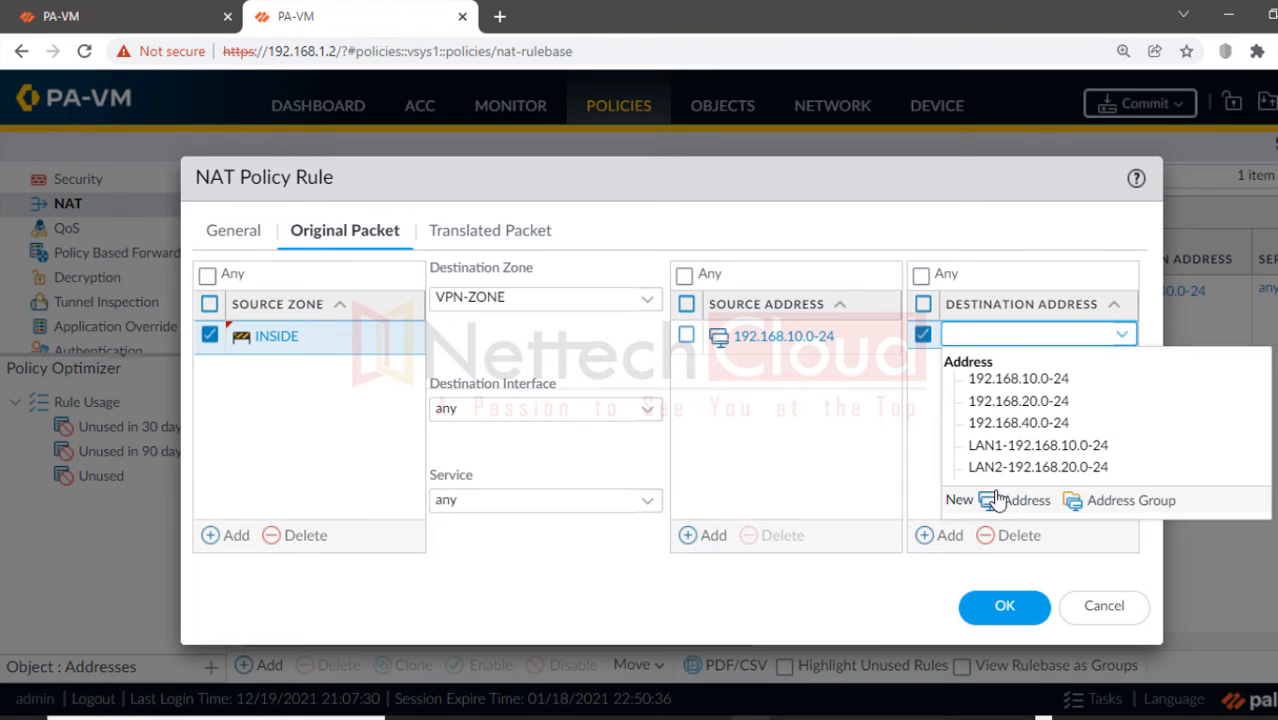
left_click(1013, 404)
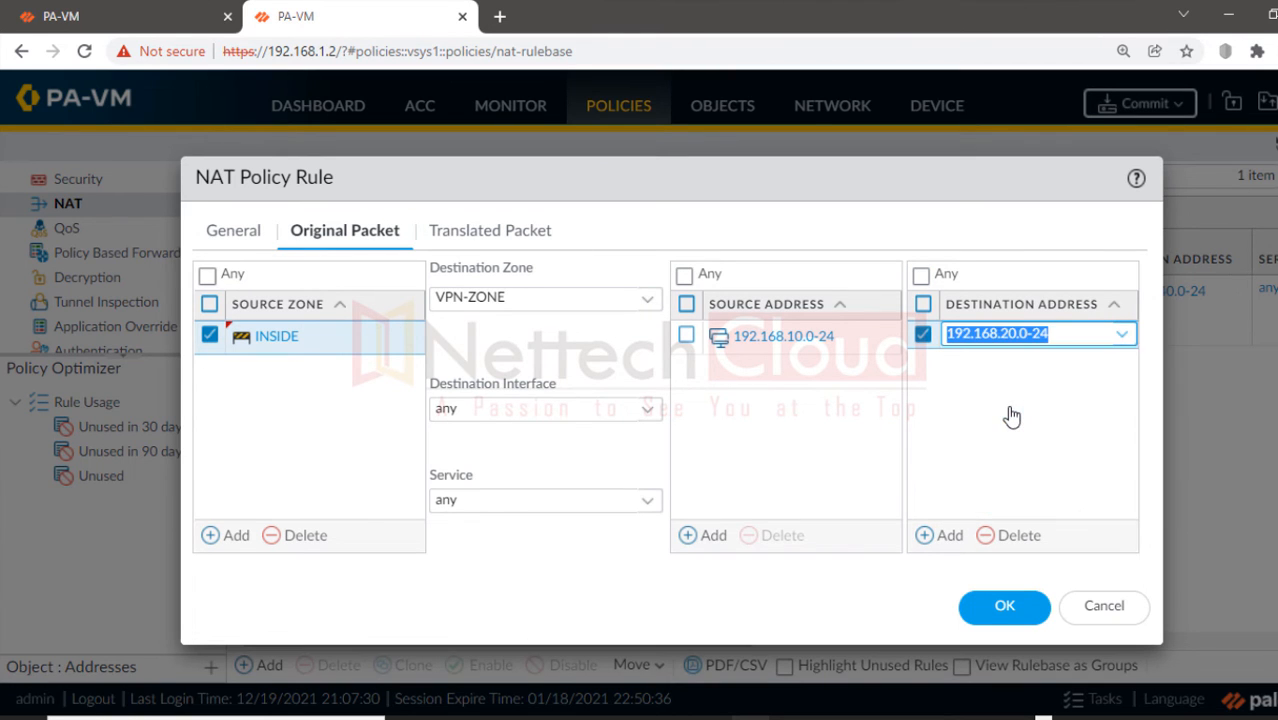
left_click(872, 424)
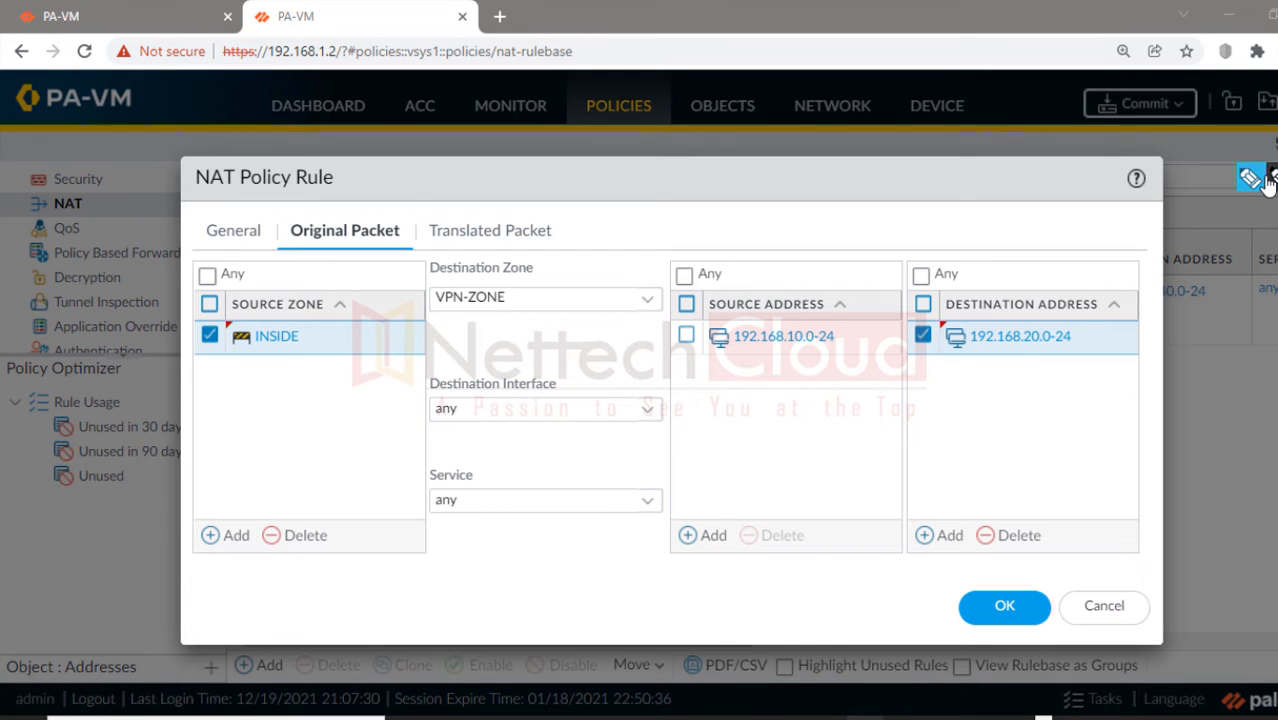
left_click_drag(752, 377, 866, 351)
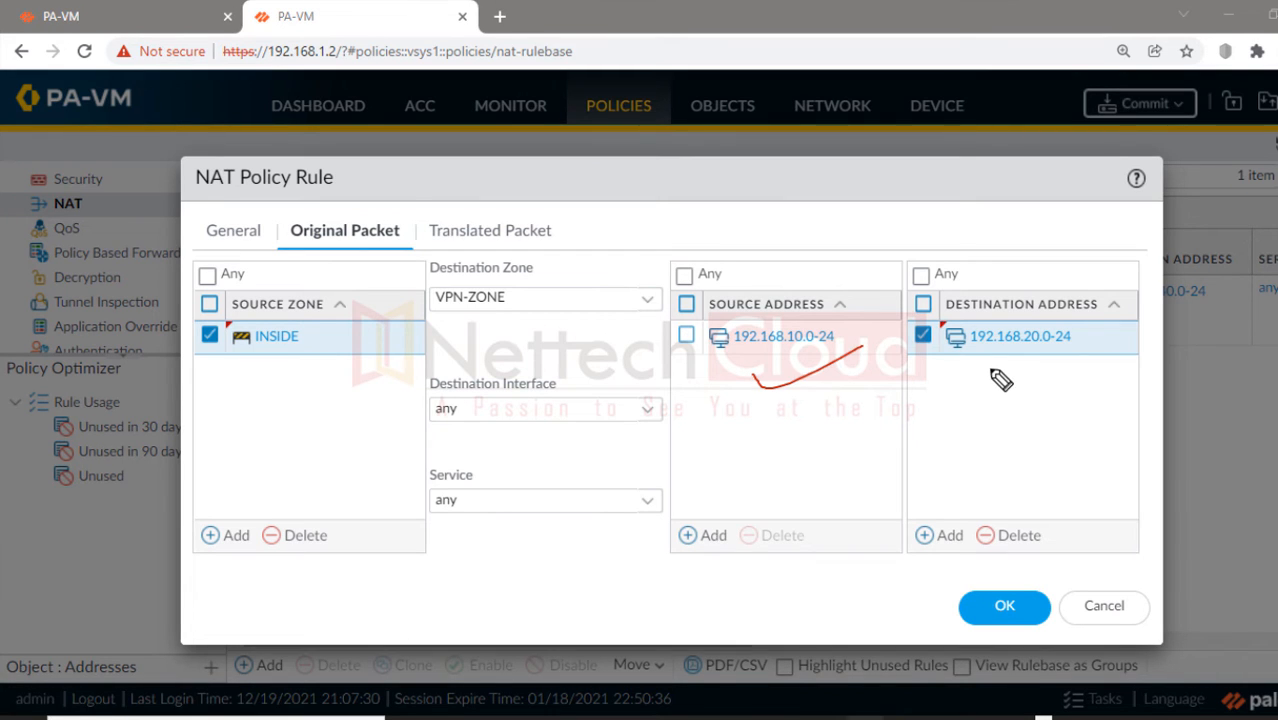
left_click_drag(992, 369, 1128, 338)
left_click_drag(510, 332, 590, 307)
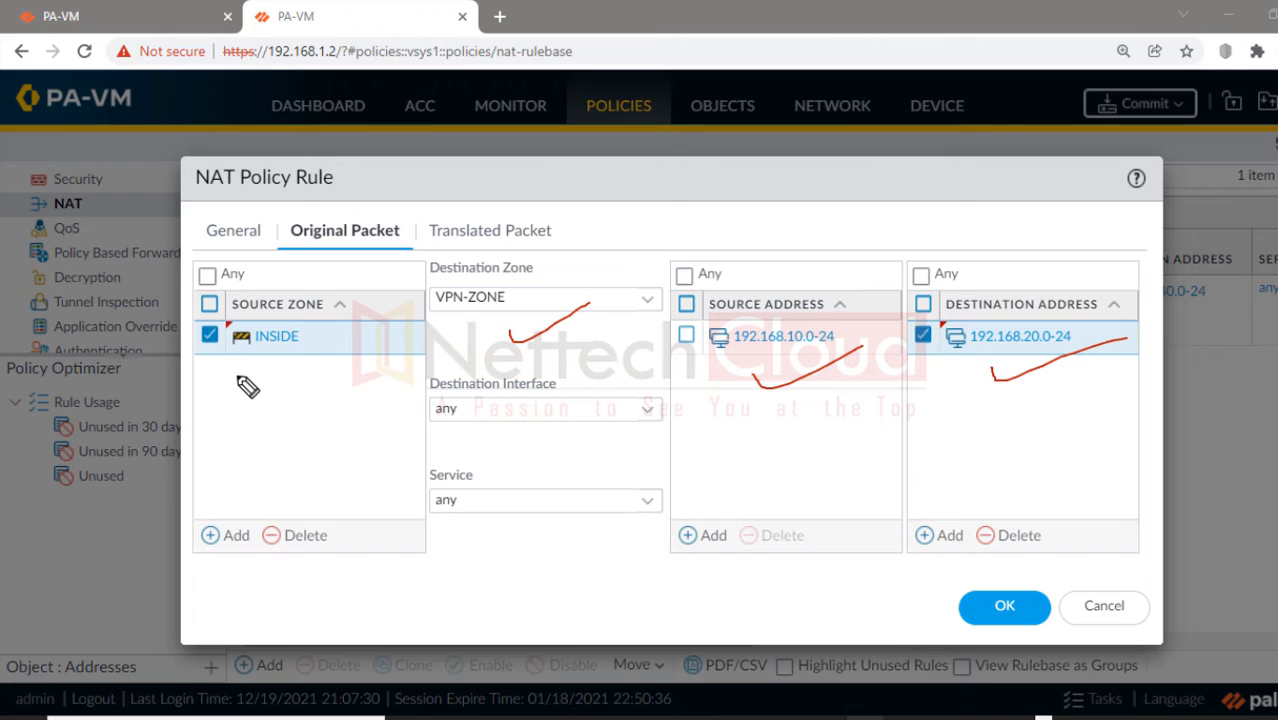
left_click_drag(248, 371, 329, 348)
key("Escape")
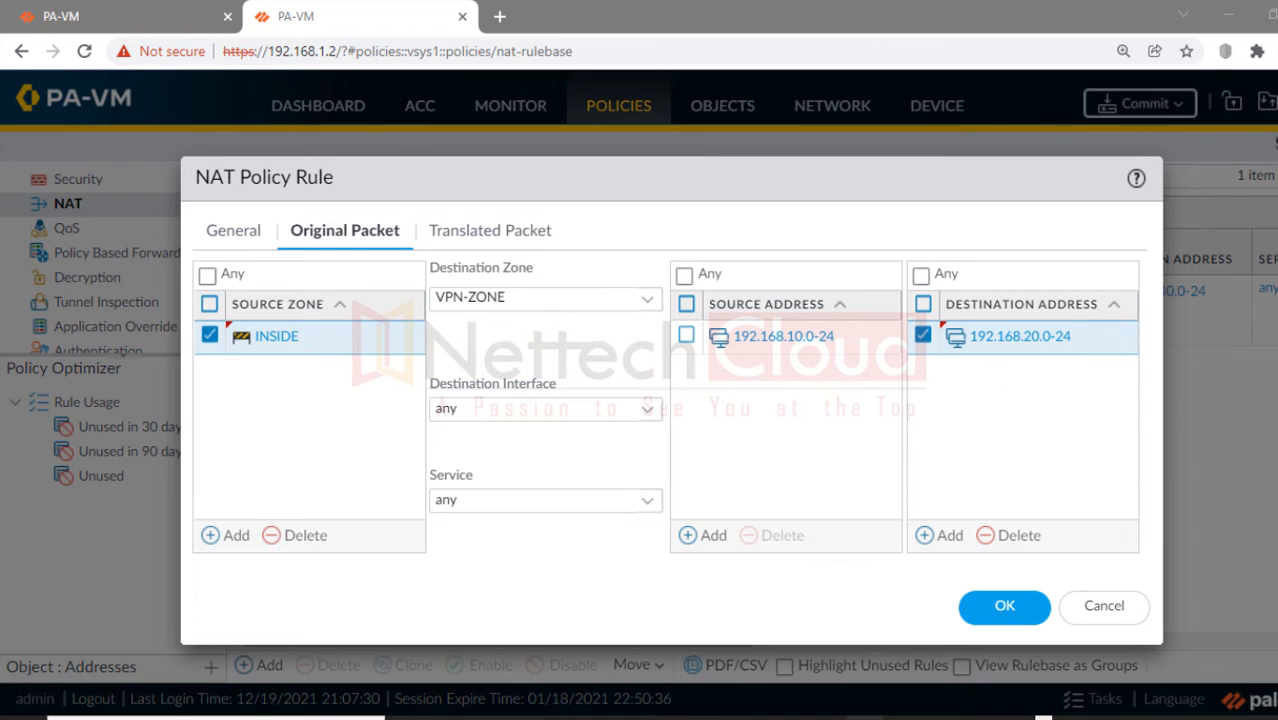
left_click(488, 231)
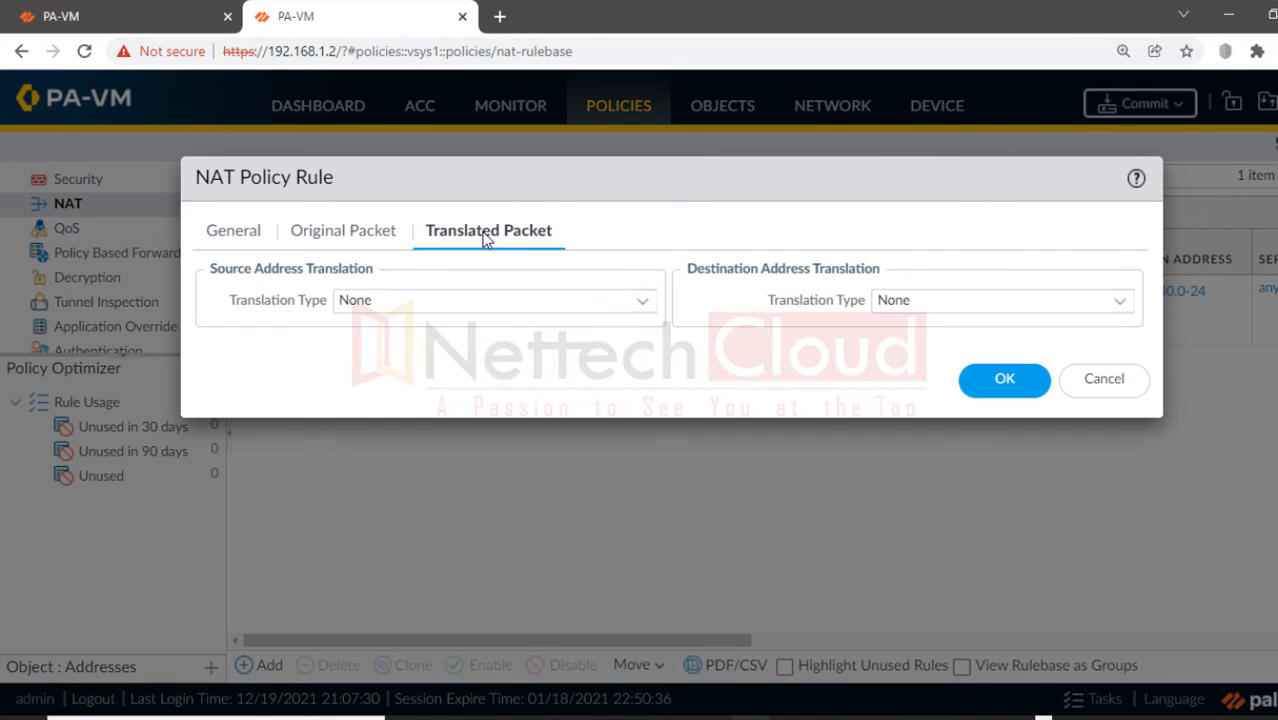
Step: Set Static IP source translation to 192.168.40.0/24 and save SNAT-POLICY
left_click(330, 244)
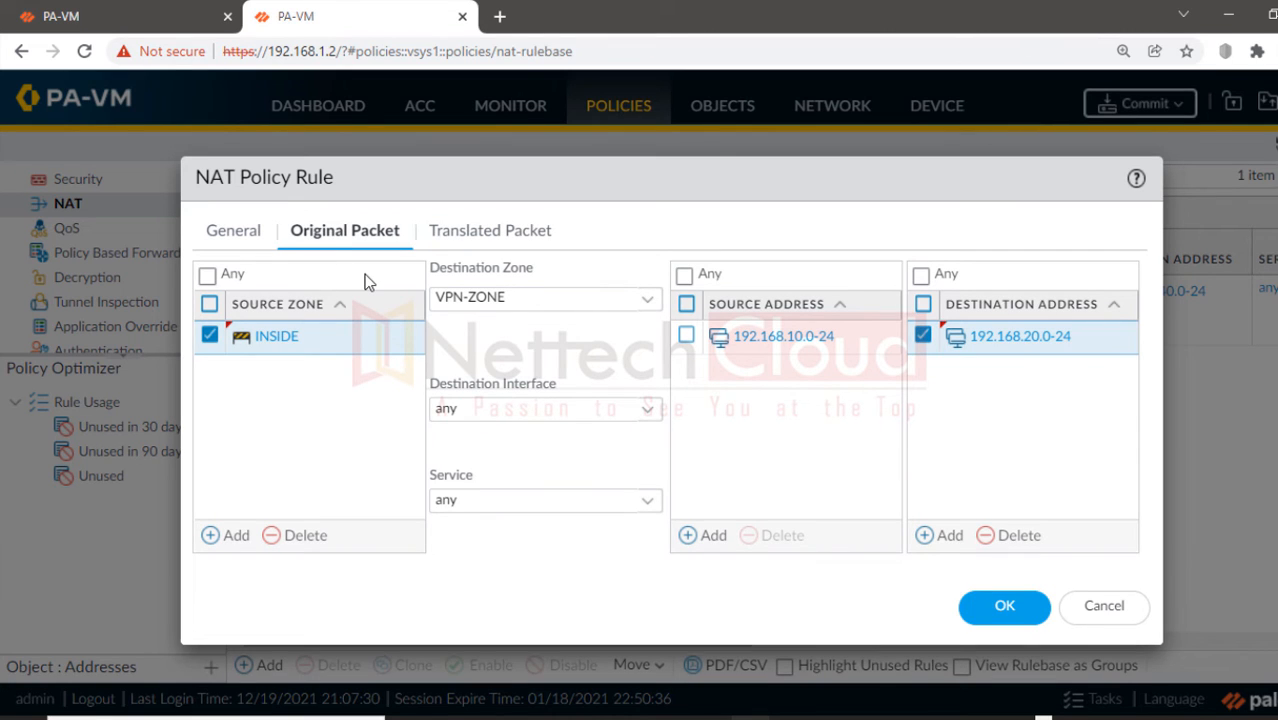
left_click(460, 244)
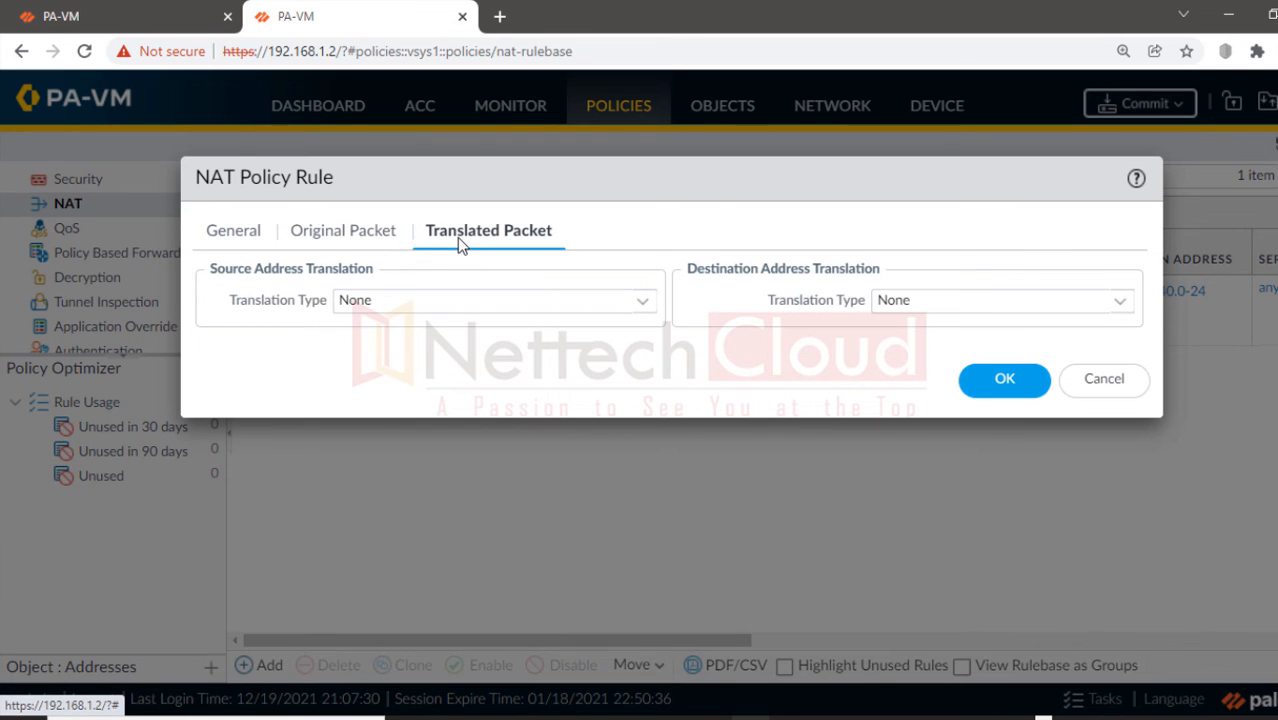
left_click(641, 305)
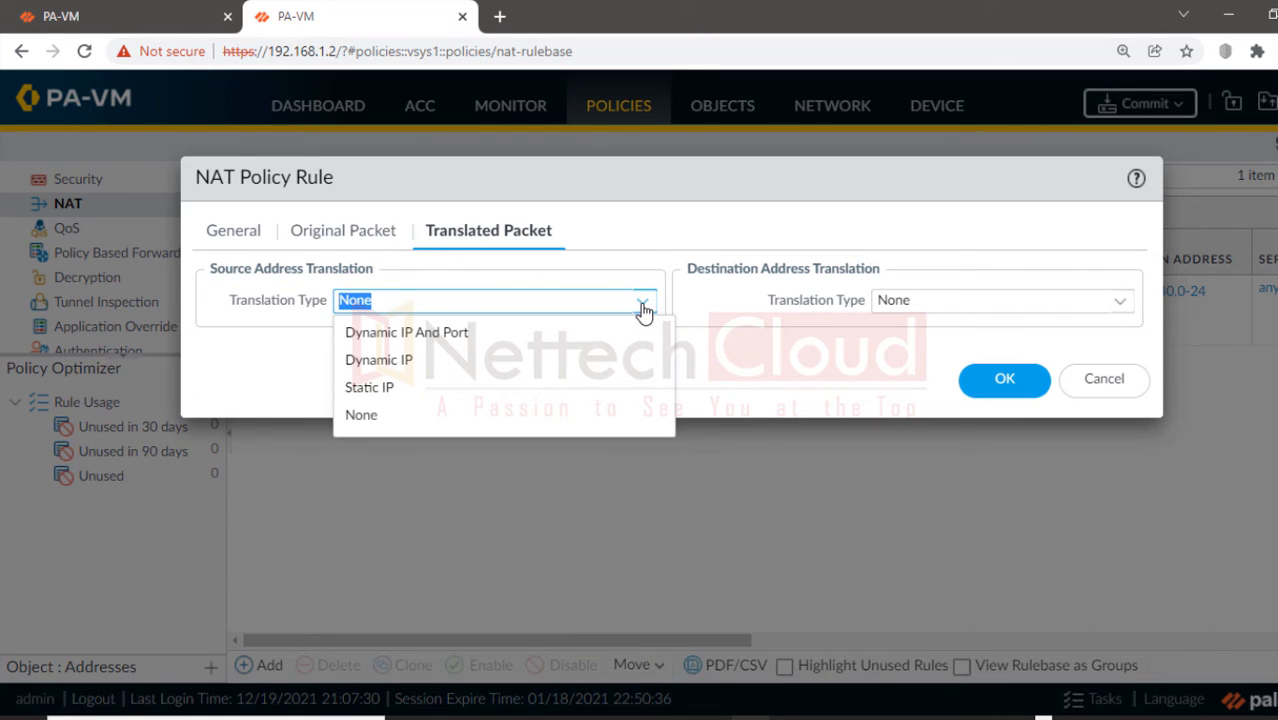
left_click(415, 390)
left_click(397, 328)
type("192.168.40")
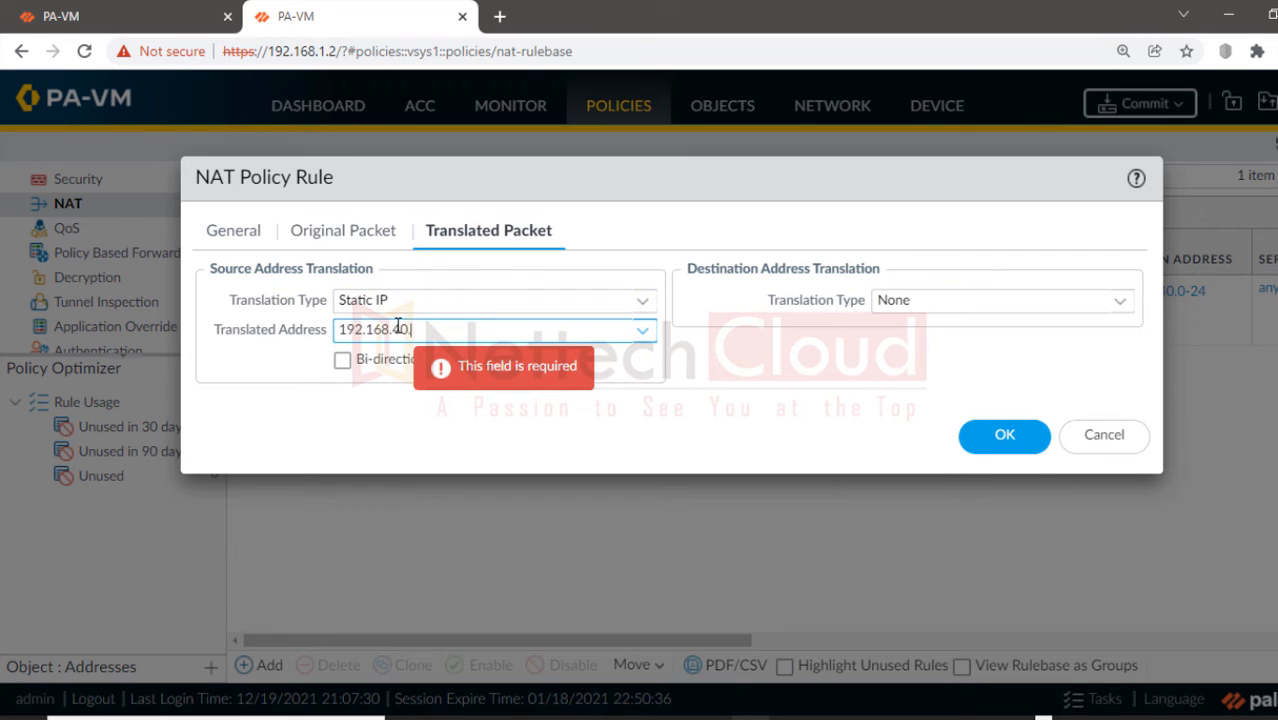
type(".0/24")
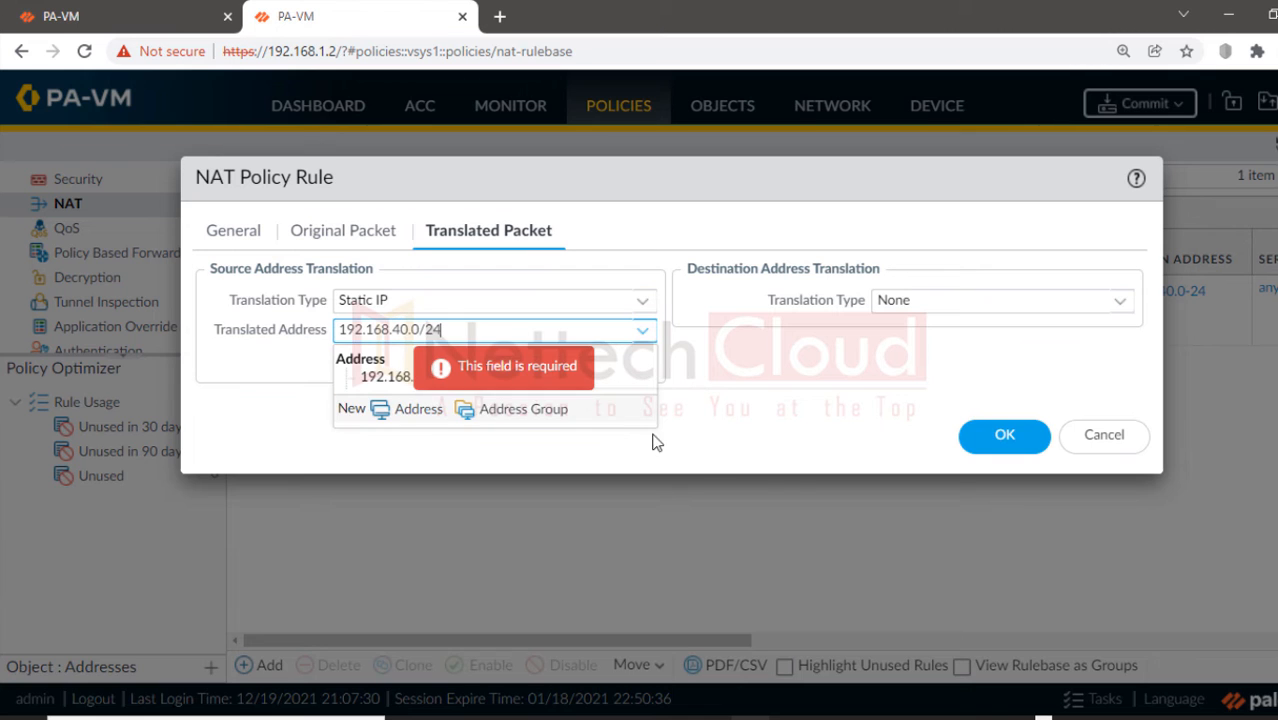
left_click(795, 460)
left_click(1004, 438)
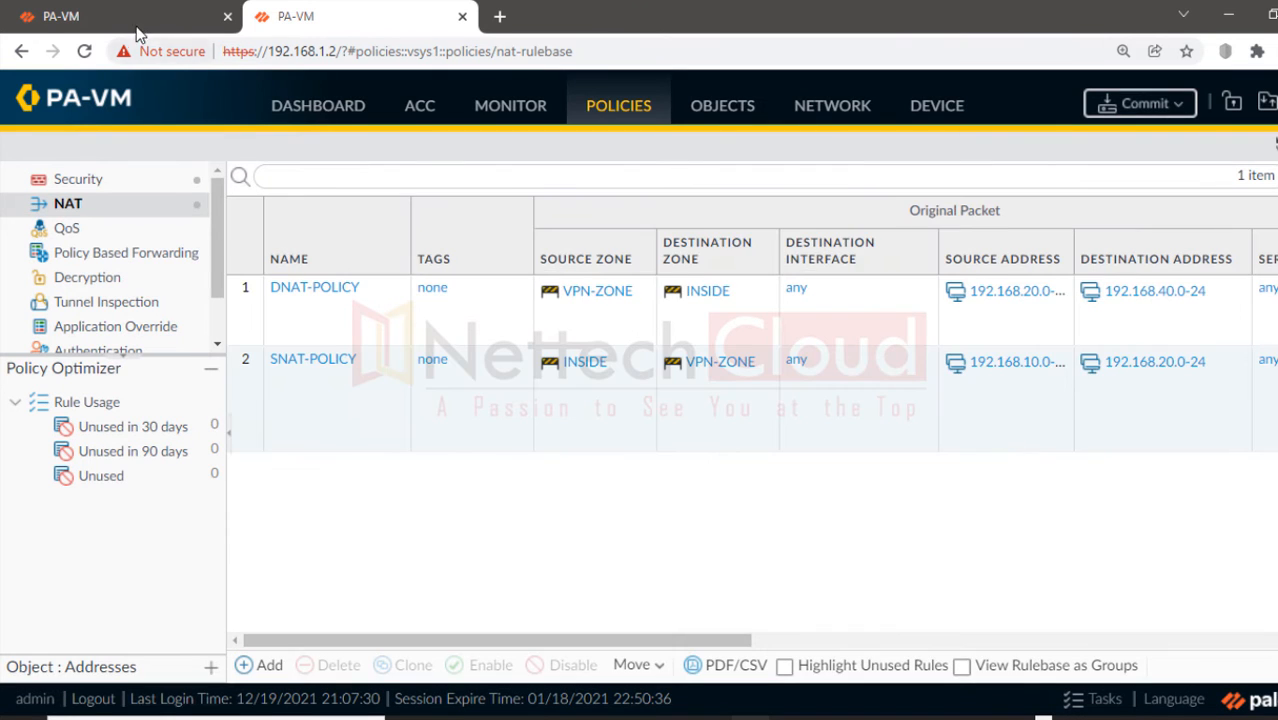
Step: Go to the 192.168.1.1 firewall's tab and add a new rule under Policies > NAT
left_click(127, 21)
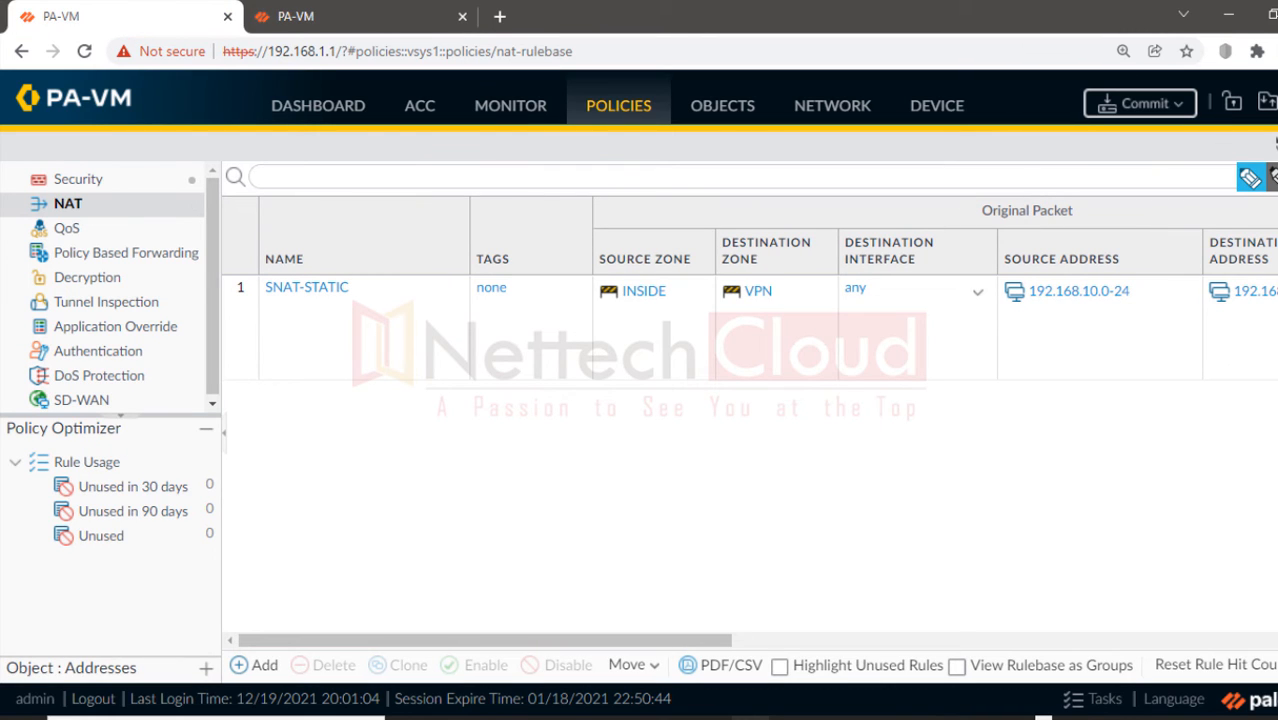
mouse_move(320, 36)
left_mouse_down()
mouse_move(295, 115)
mouse_move(280, 25)
mouse_move(295, 105)
mouse_move(300, 16)
left_mouse_up()
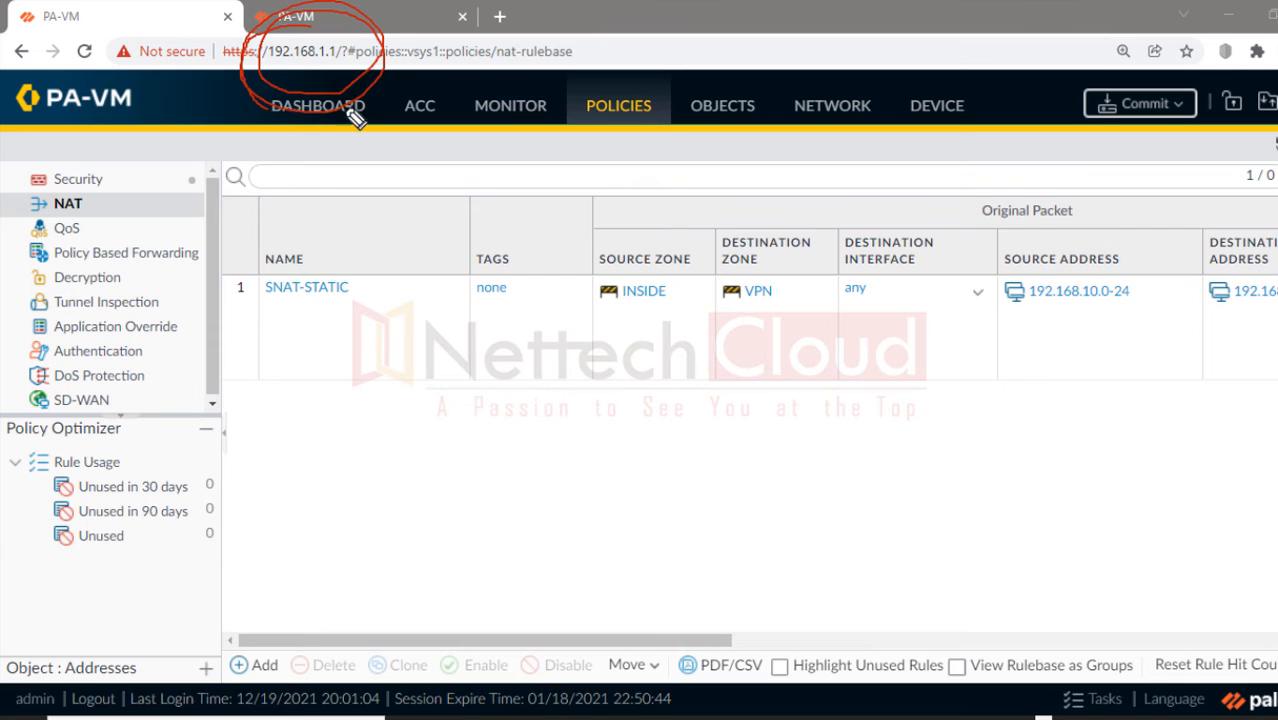
key("e")
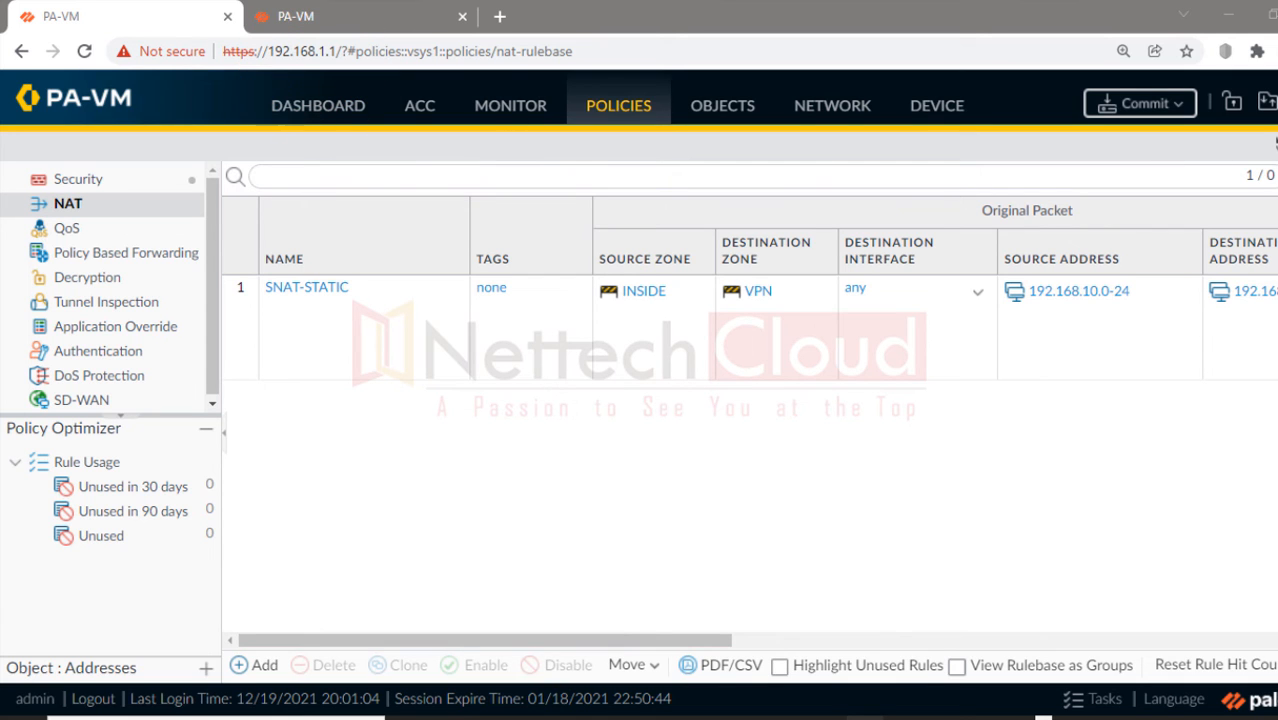
left_click(247, 666)
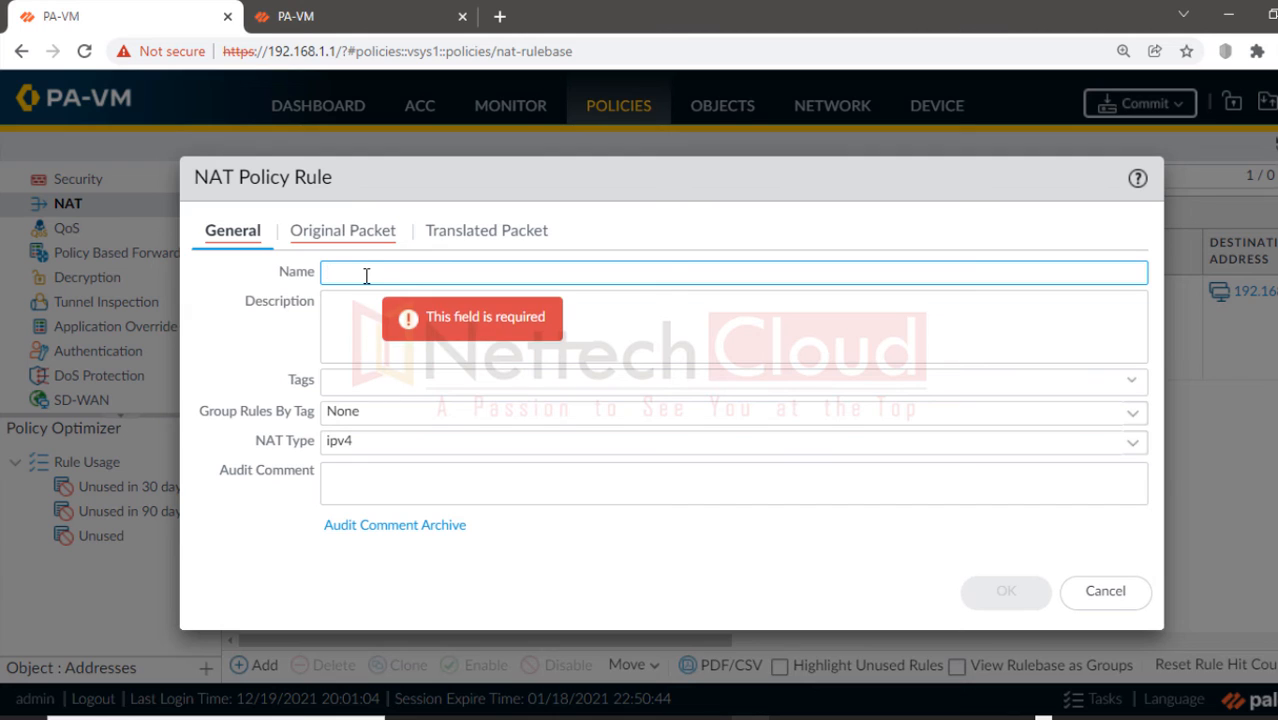
Step: Name the rule DNAT-POLICY, describe destination 192.168.20.0 to 192.168.10.0 translation, and fix the typo
type("DNAT-POLICY")
left_click(346, 314)
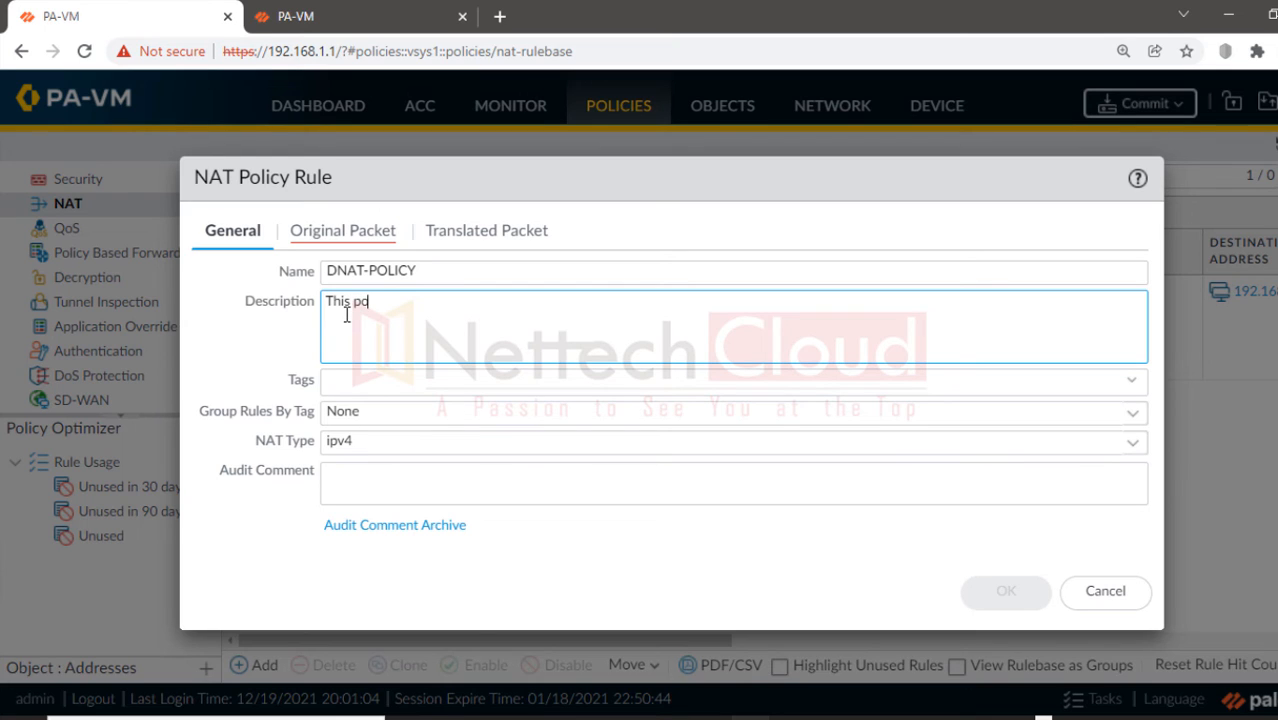
type("This policy translates detin")
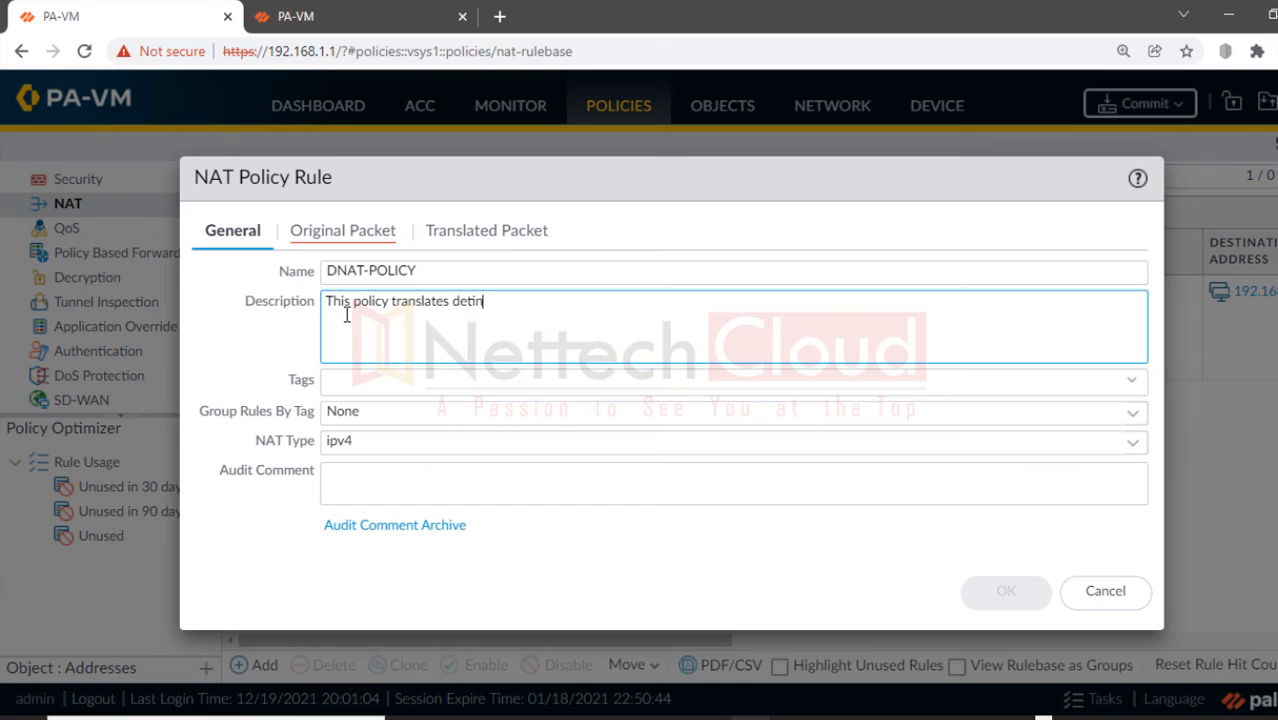
type("ation address 192.16")
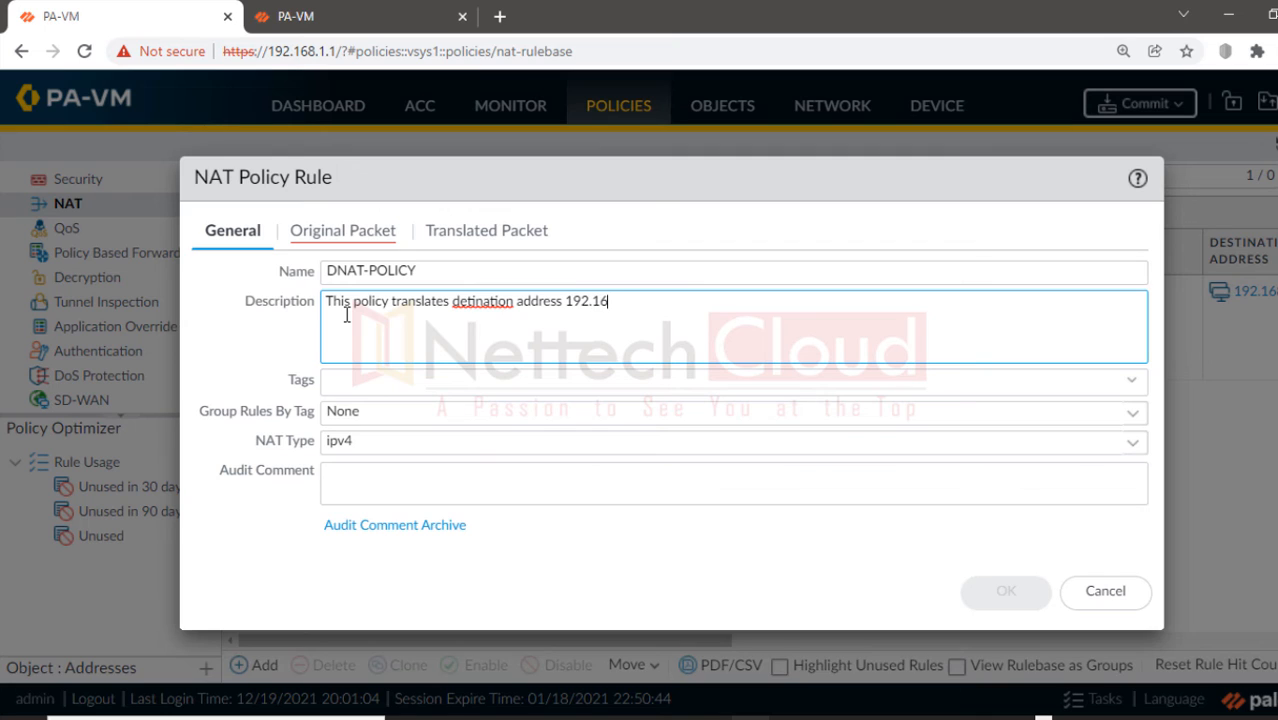
type("8.20.0 to 192.168.10.0")
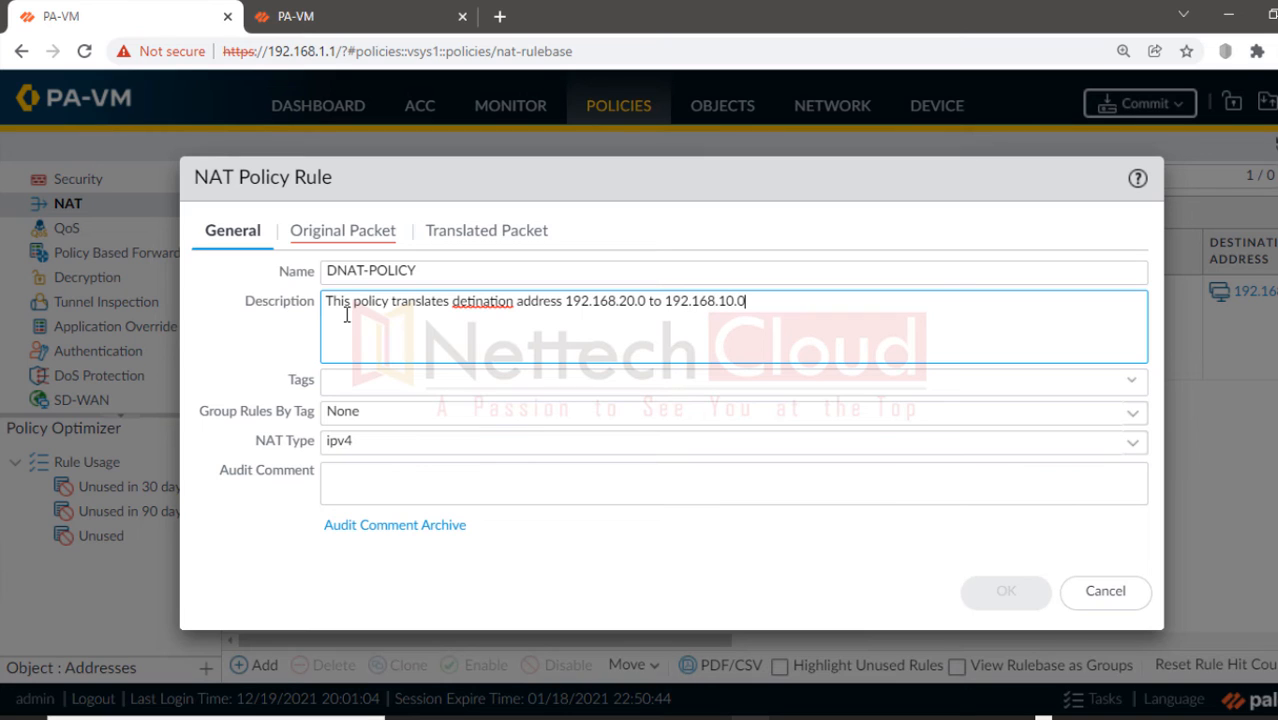
right_click(462, 305)
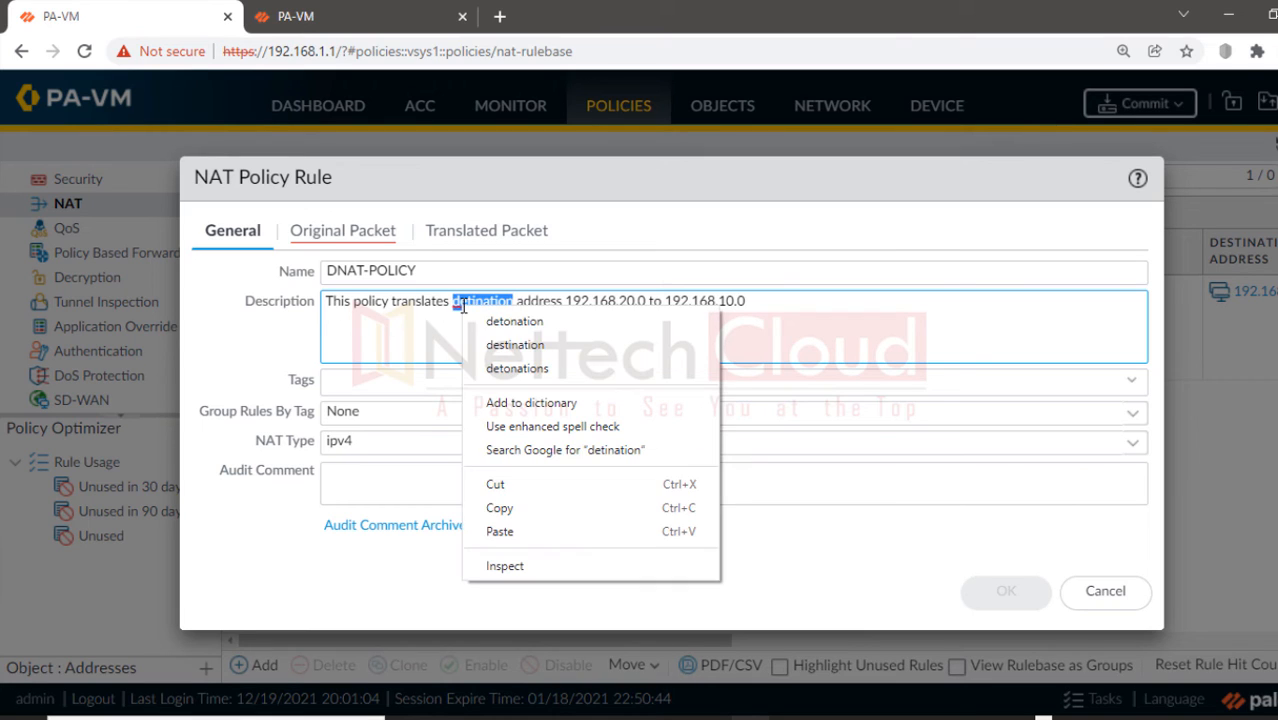
left_click(491, 345)
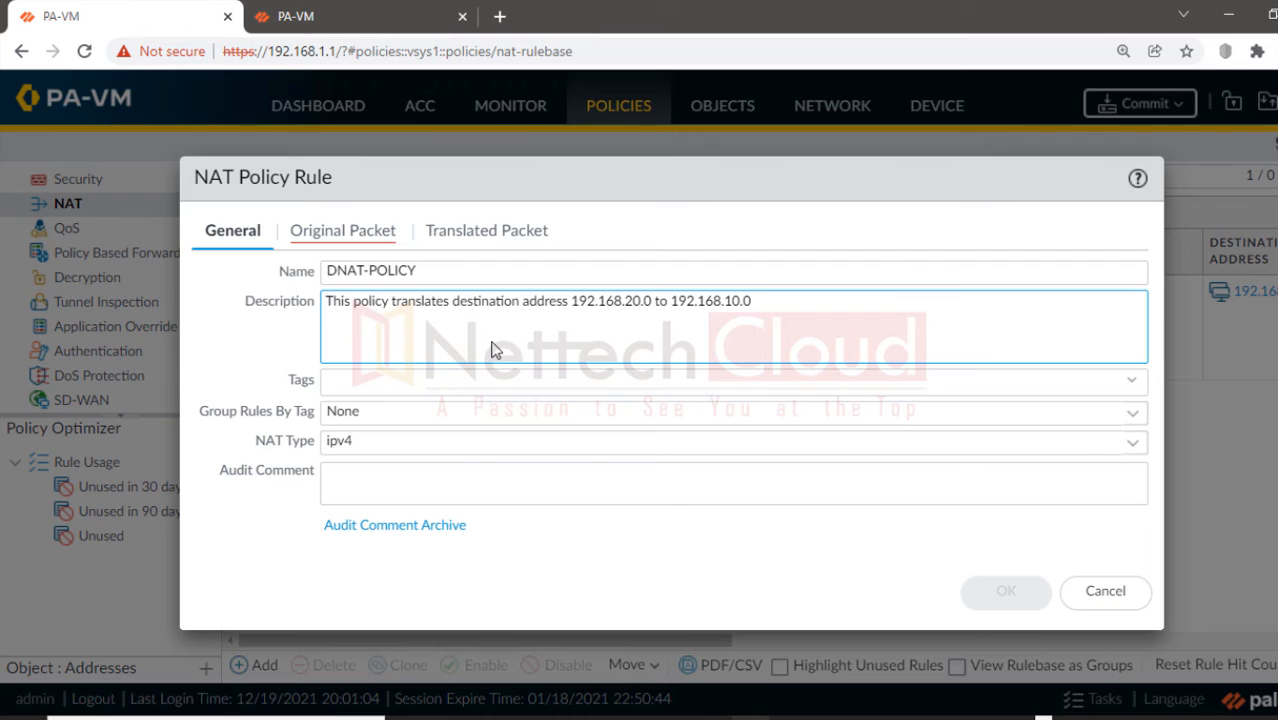
left_click(345, 232)
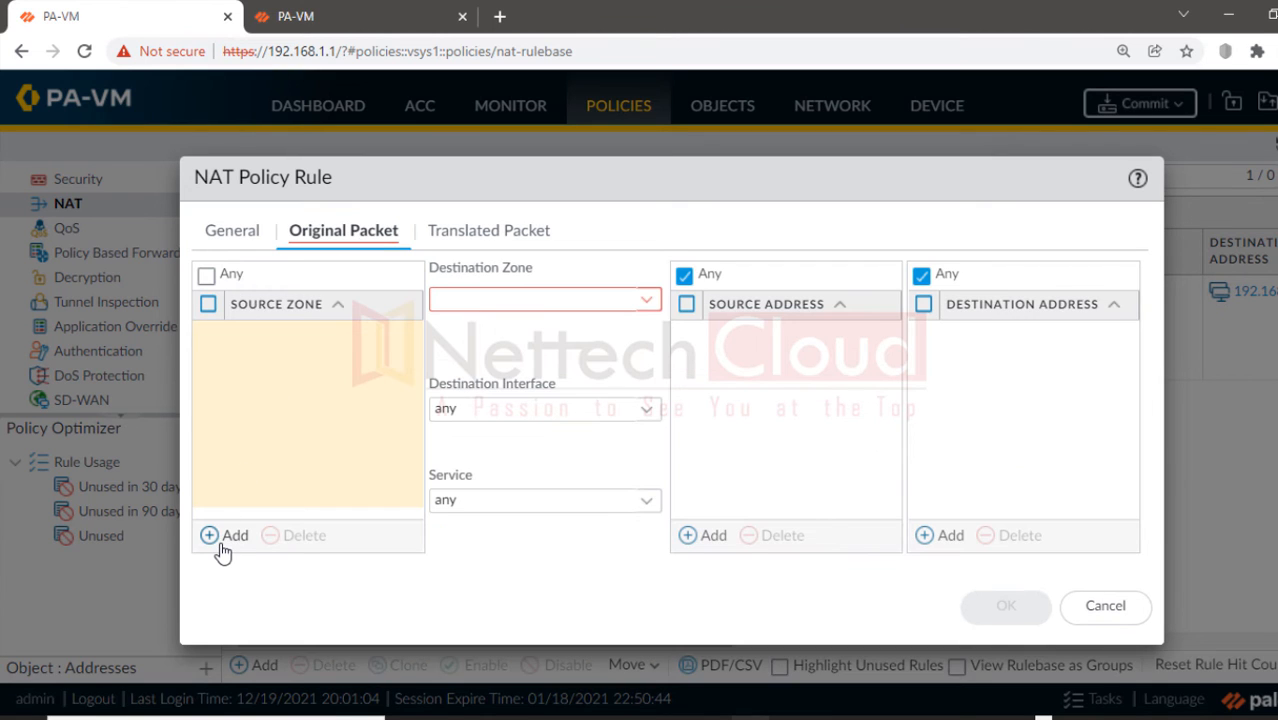
Step: Match source zone VPN to destination zone INSIDE with source address 192.168.40.0-24
left_click(221, 544)
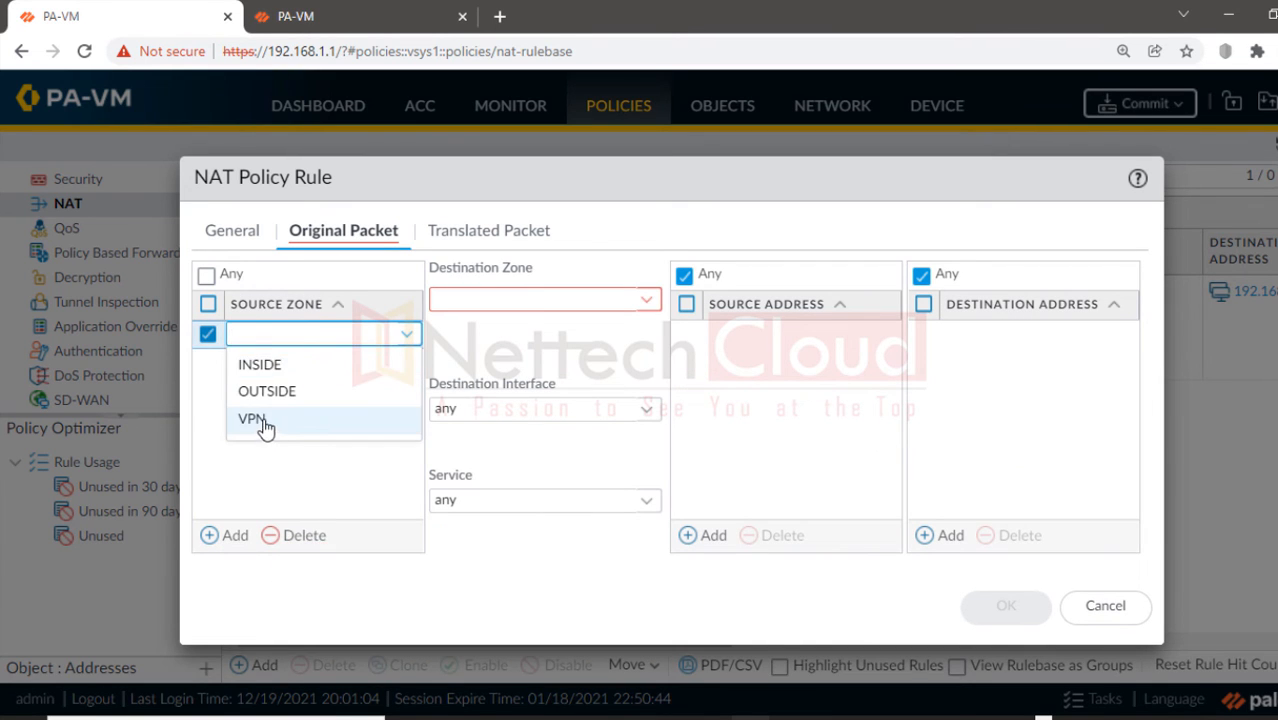
left_click(258, 420)
left_click(648, 302)
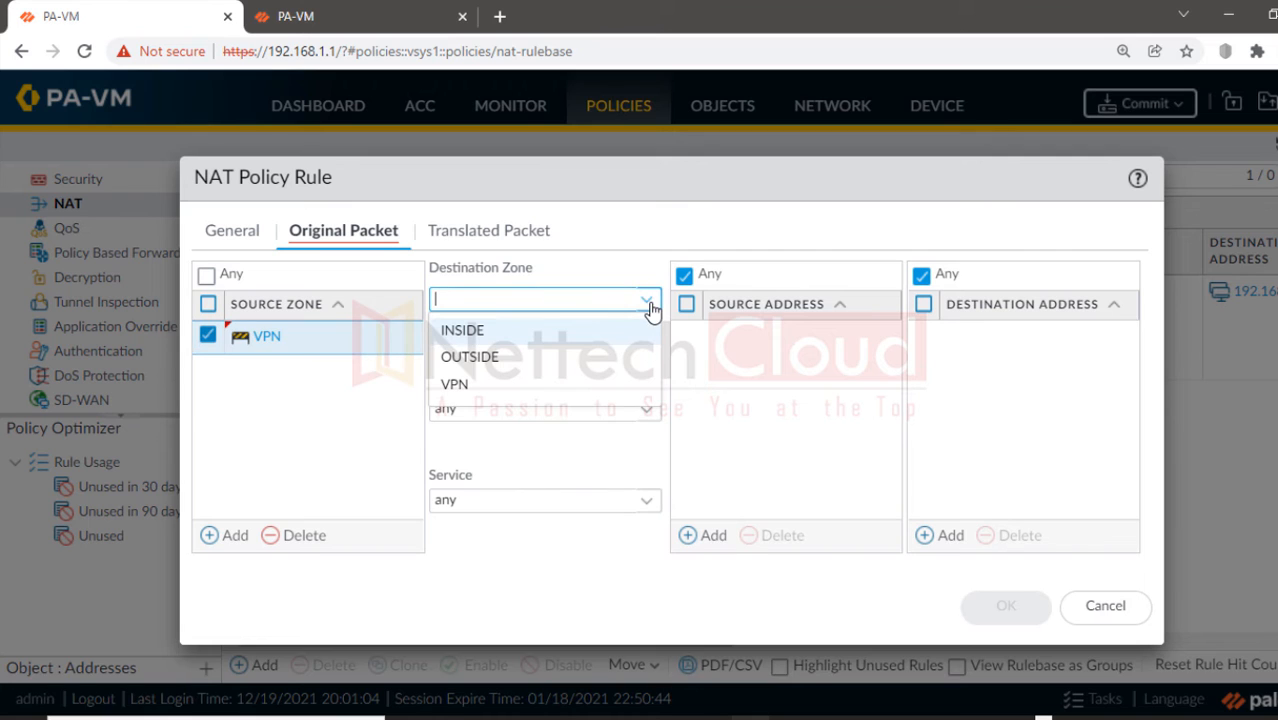
left_click(497, 340)
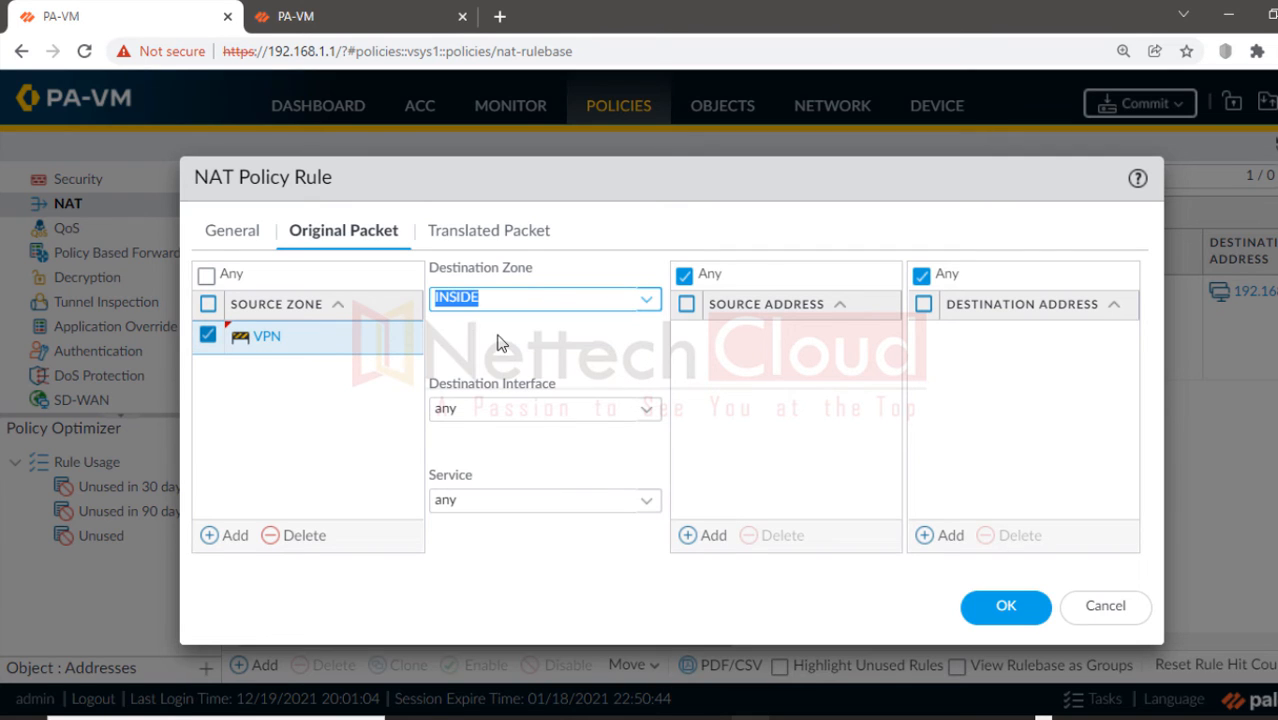
left_click(712, 538)
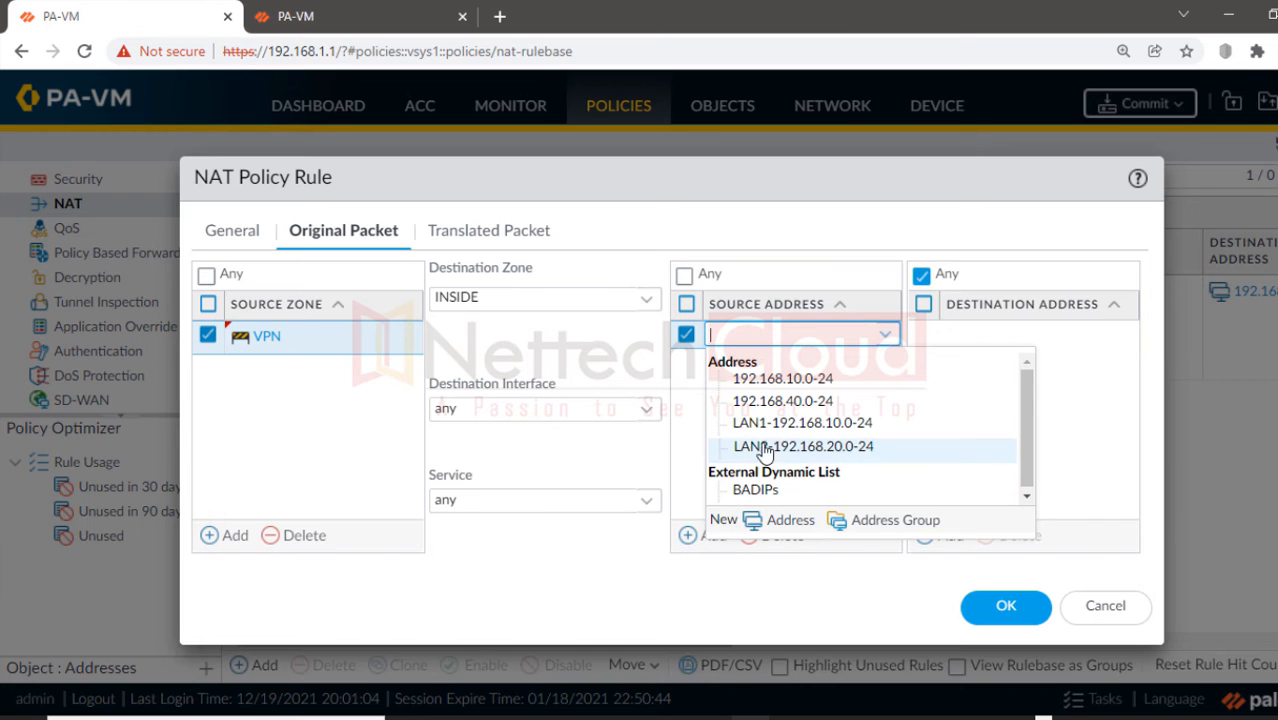
left_click(766, 401)
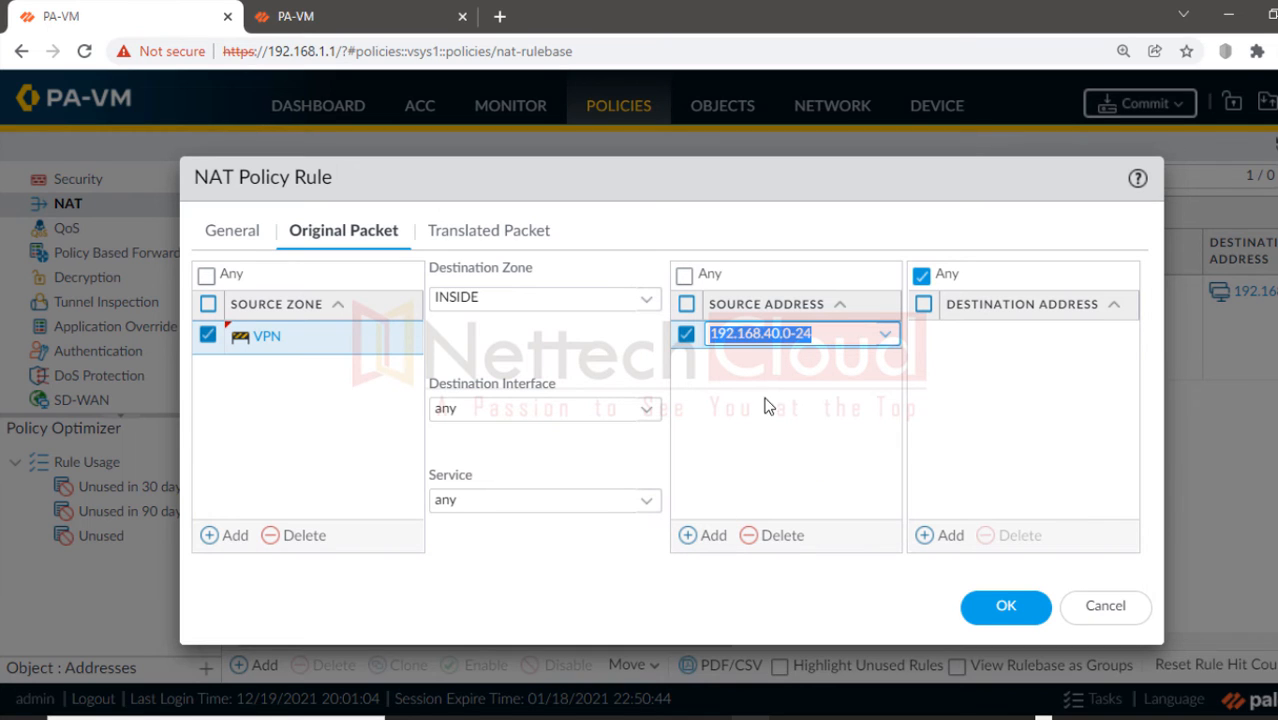
Step: Create a new destination address object 192.168.20.0-24 for 192.168.20.0/24
left_click(932, 536)
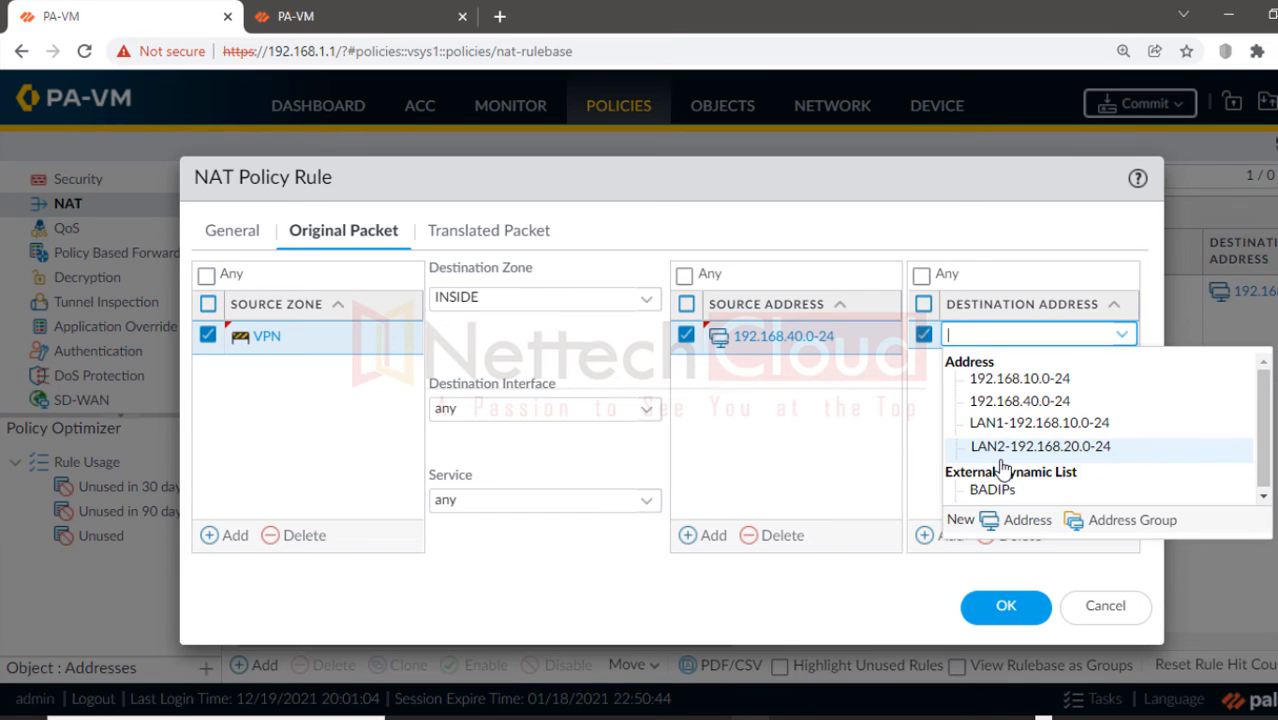
left_click(1018, 520)
type("192")
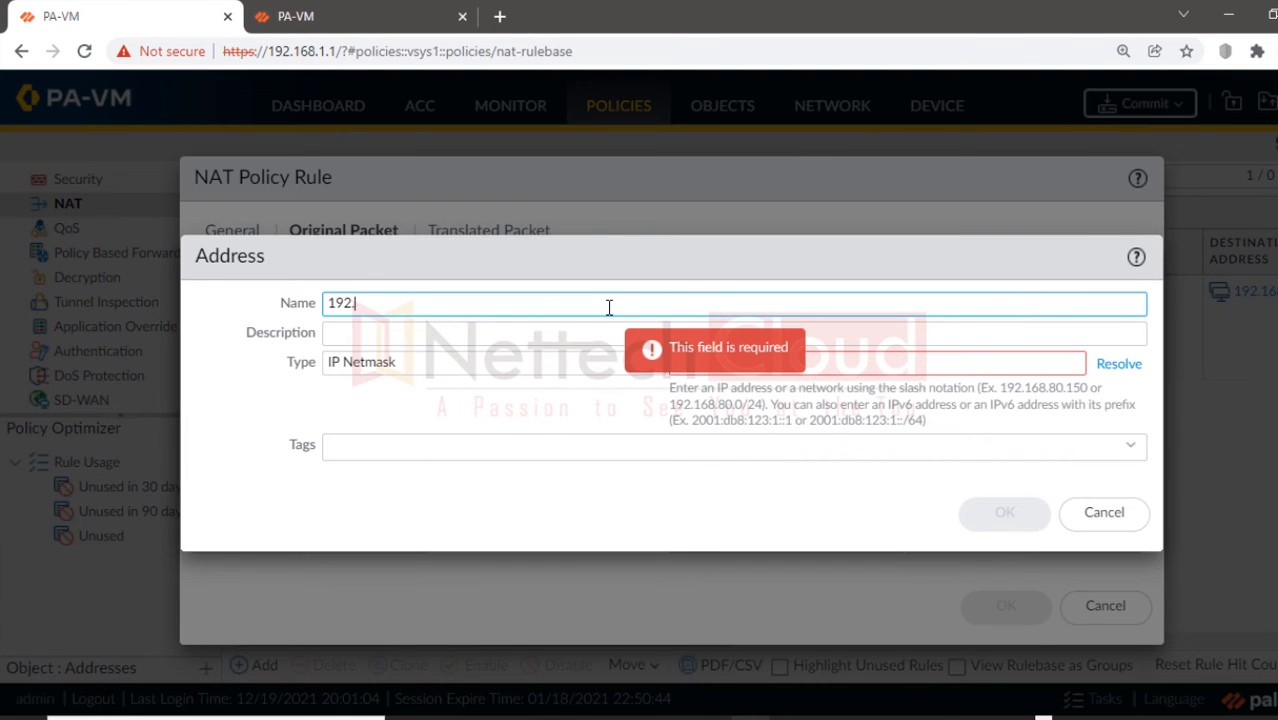
type(".168.20.0-24")
left_click(818, 361)
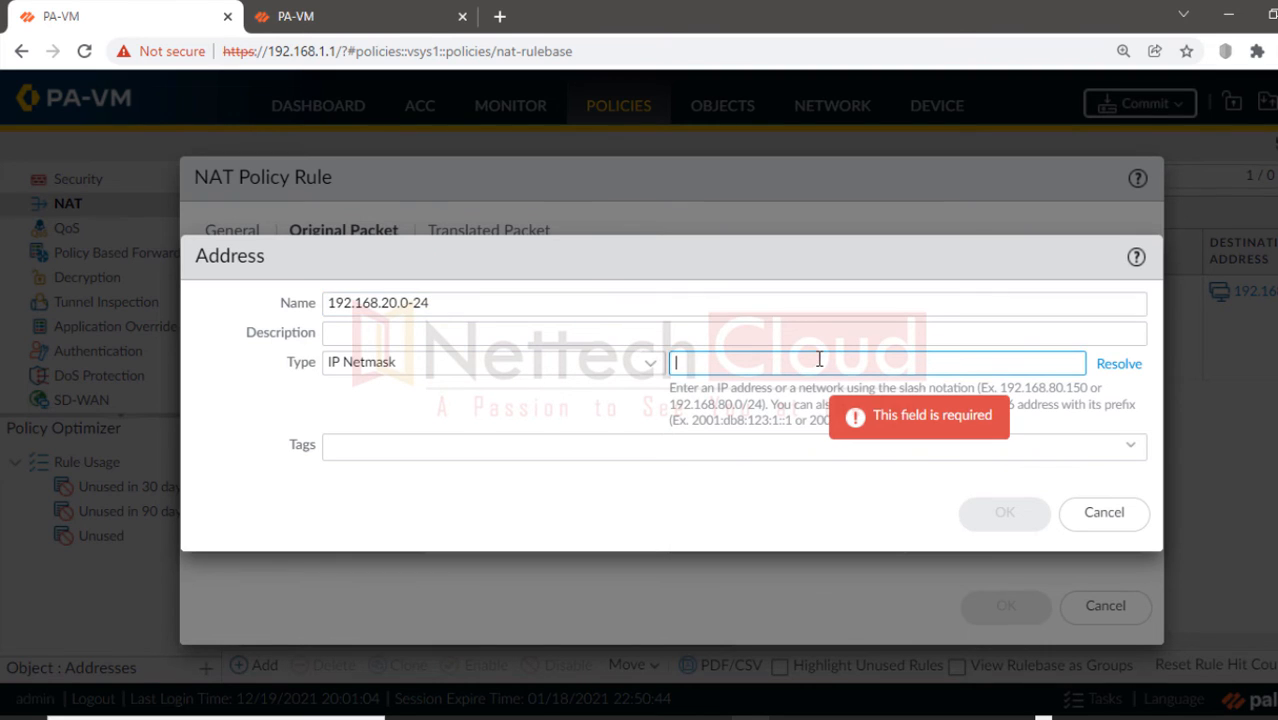
type("192.168.20.0/24")
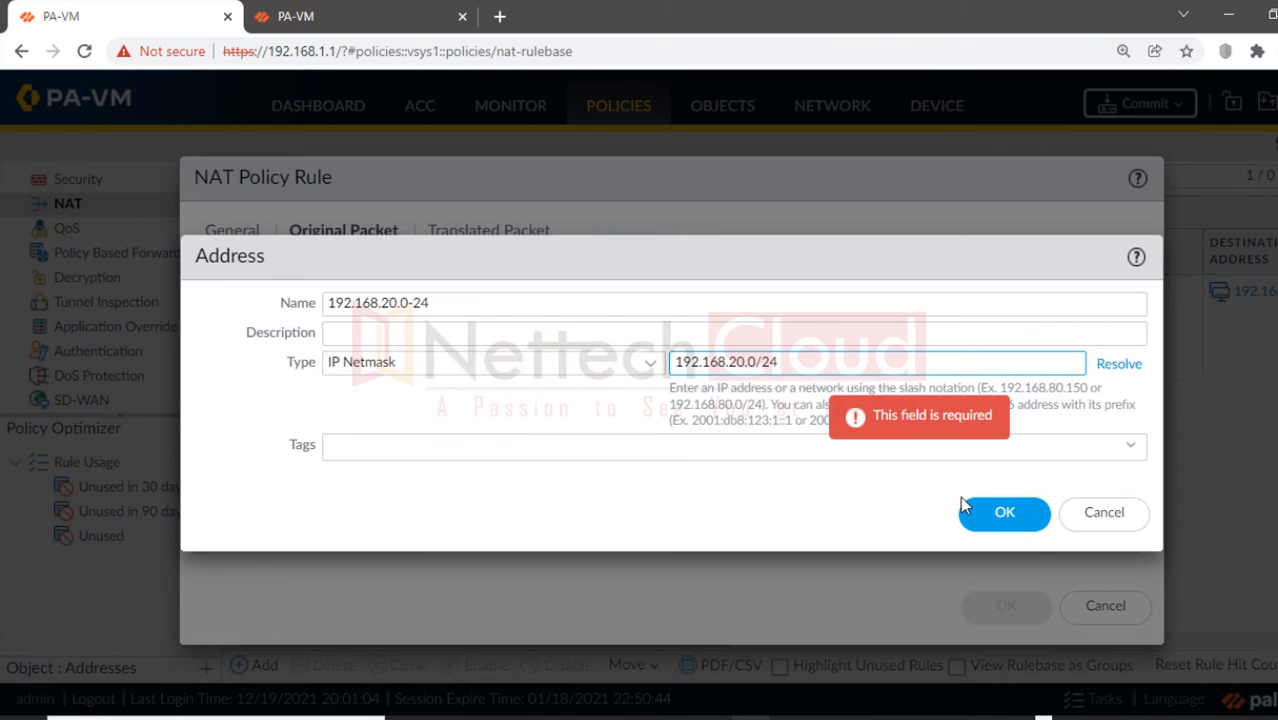
left_click(1000, 514)
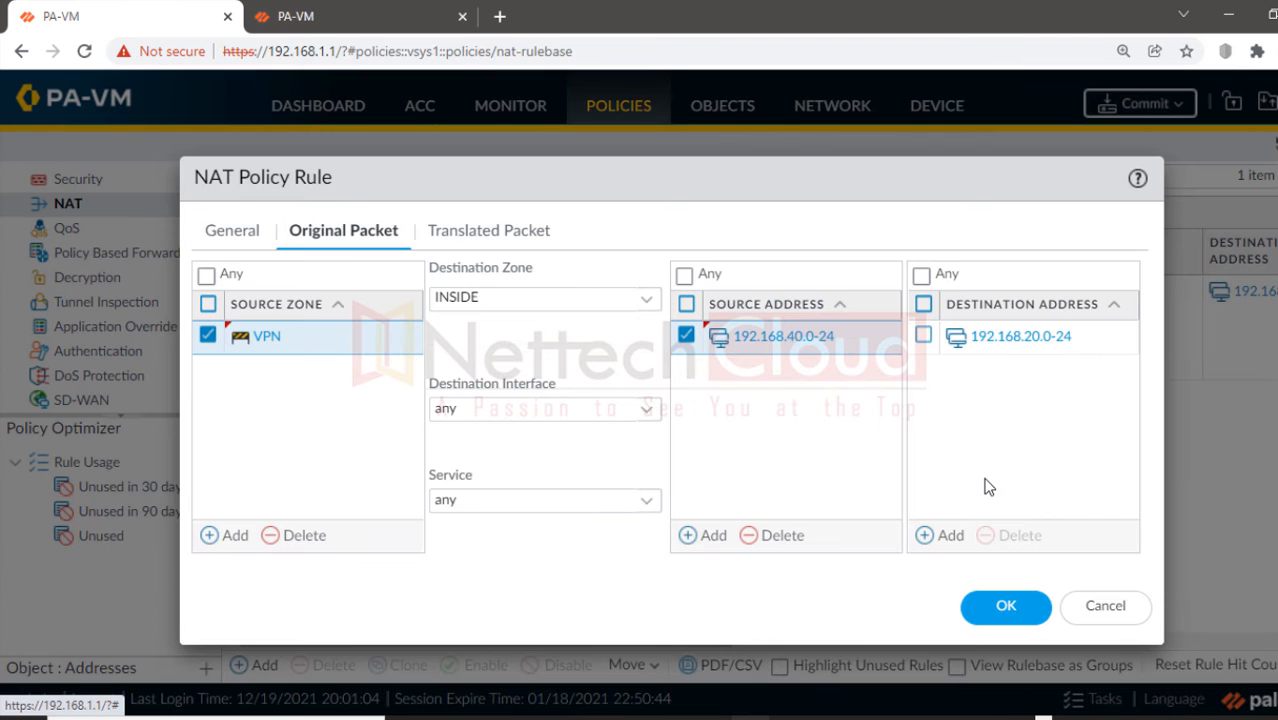
Step: Set Static IP destination translation to 192.168.10.0/24 and save DNAT-POLICY
left_click(484, 234)
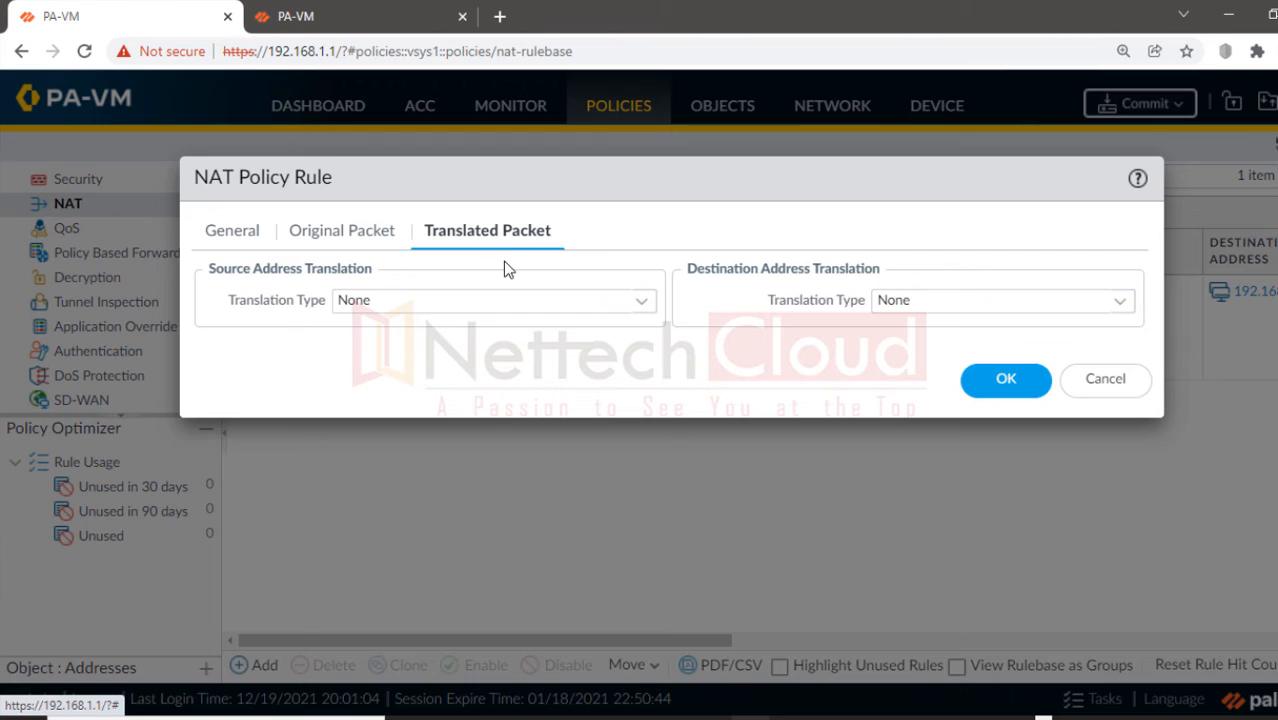
left_click(1122, 303)
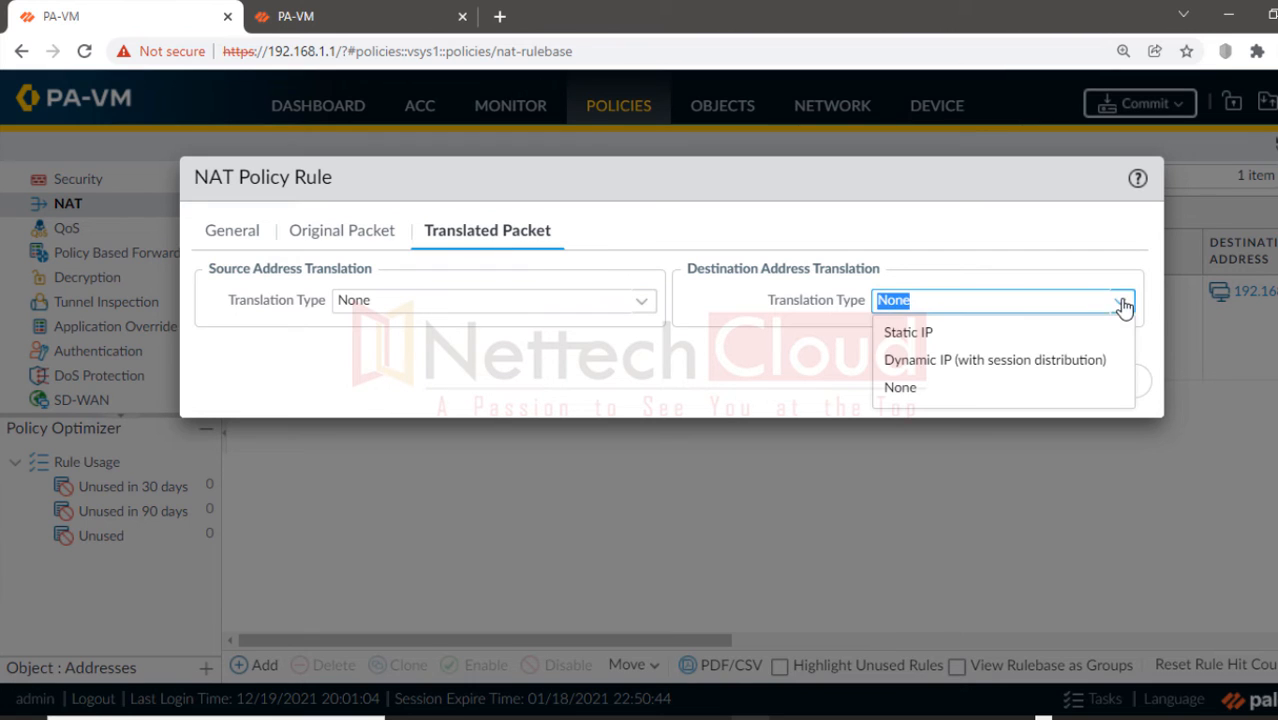
left_click(892, 331)
left_click(928, 333)
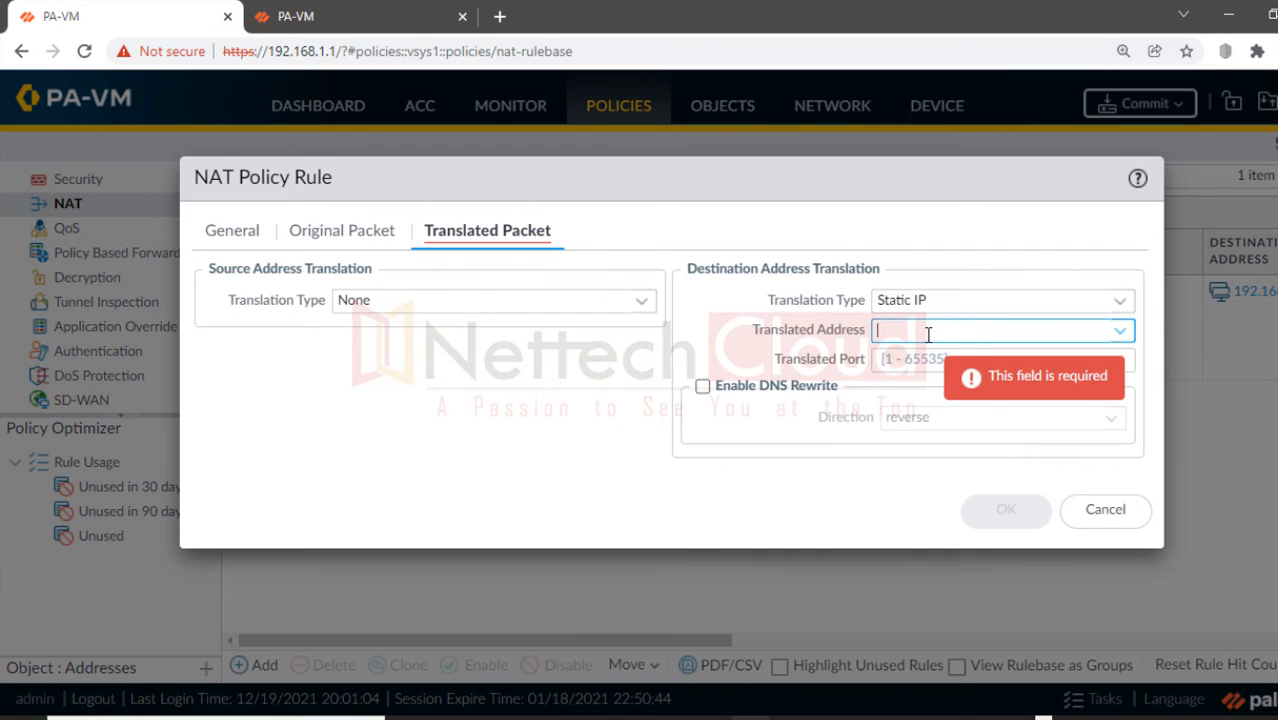
type("192.168")
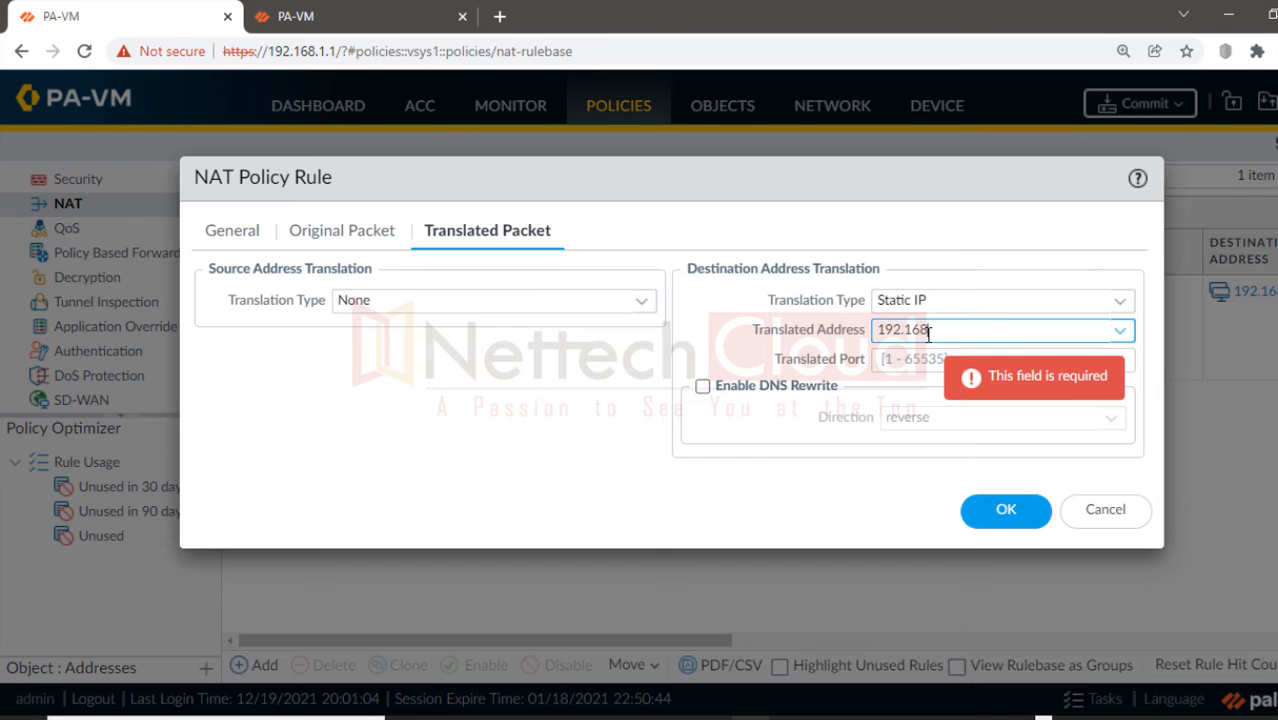
type(".10.0/24")
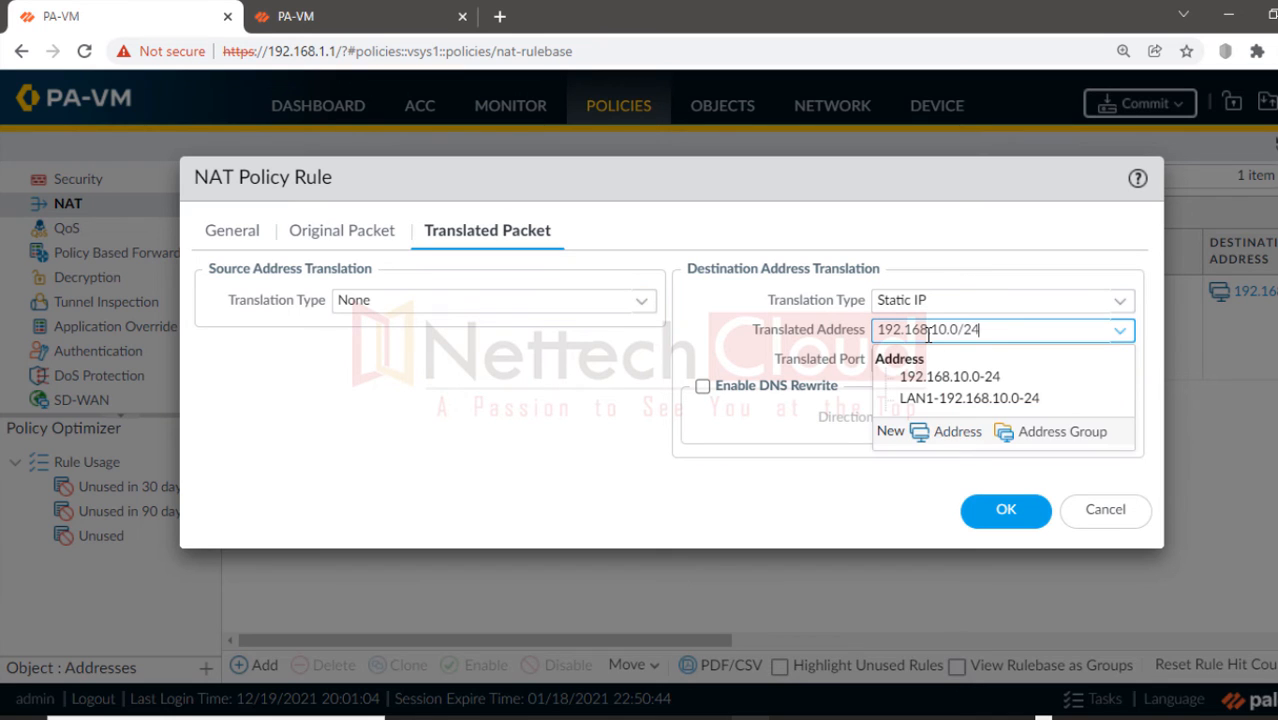
left_click(335, 232)
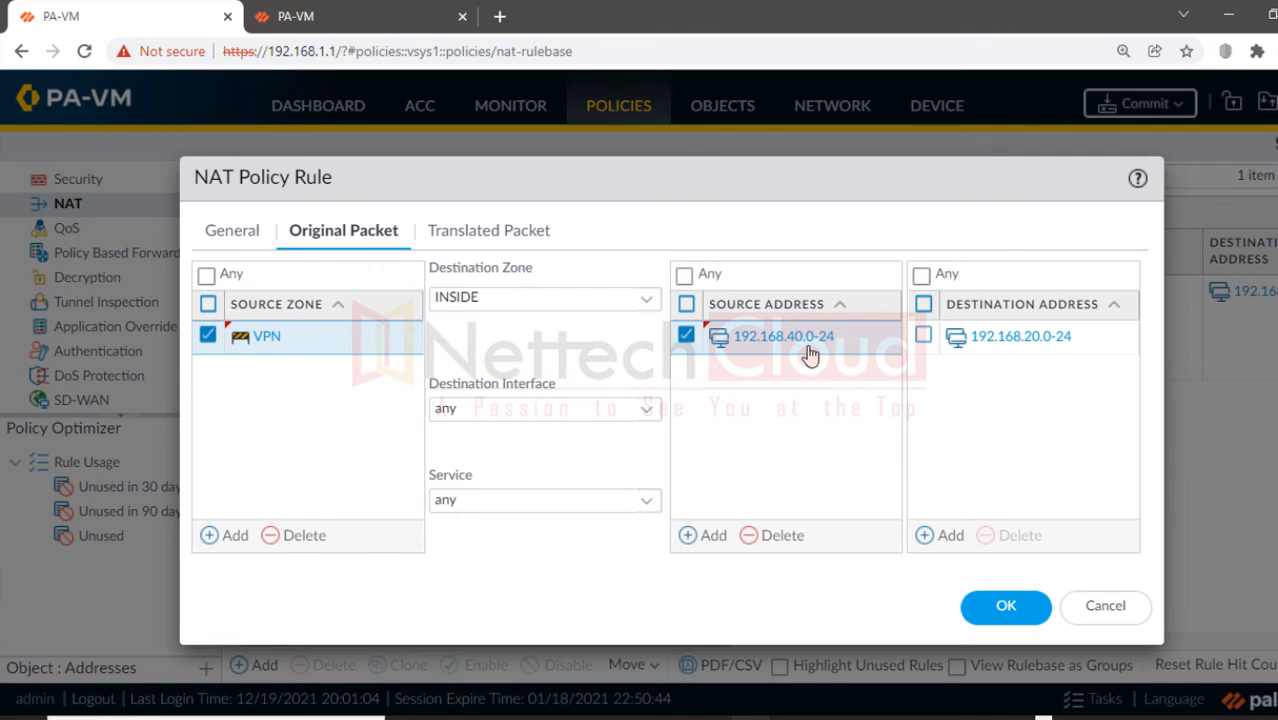
left_click(502, 237)
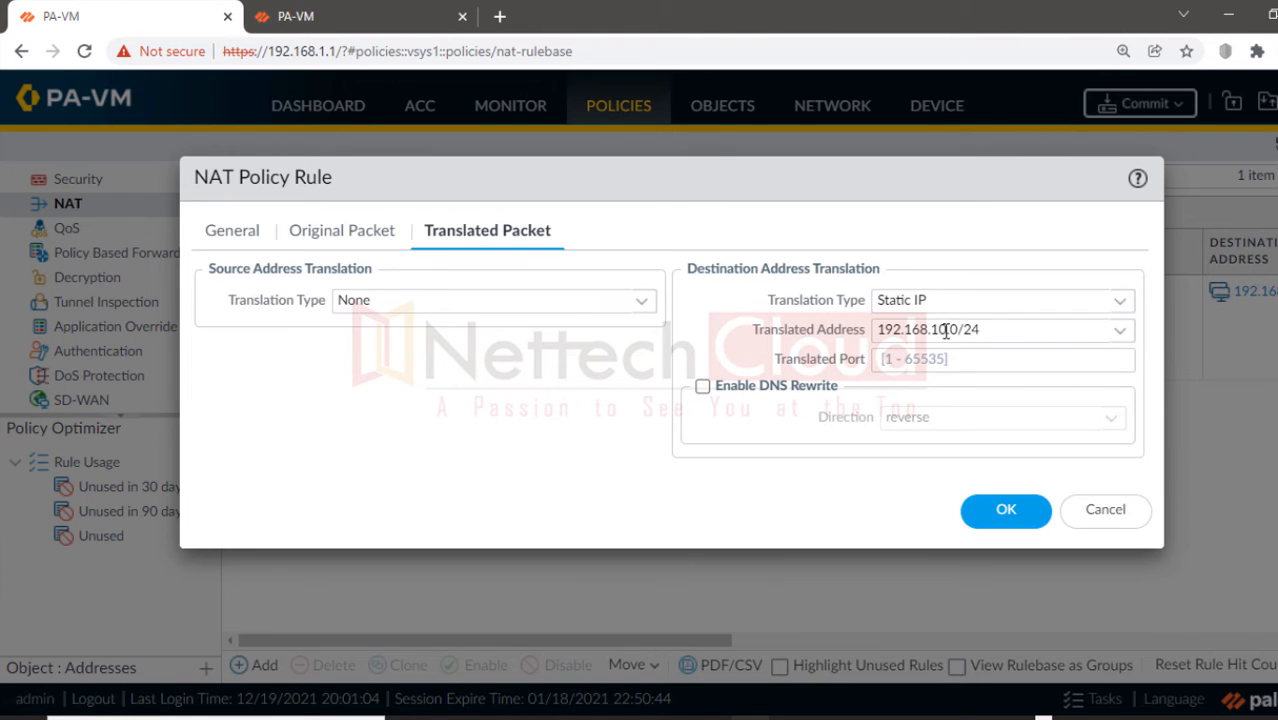
left_click(1001, 511)
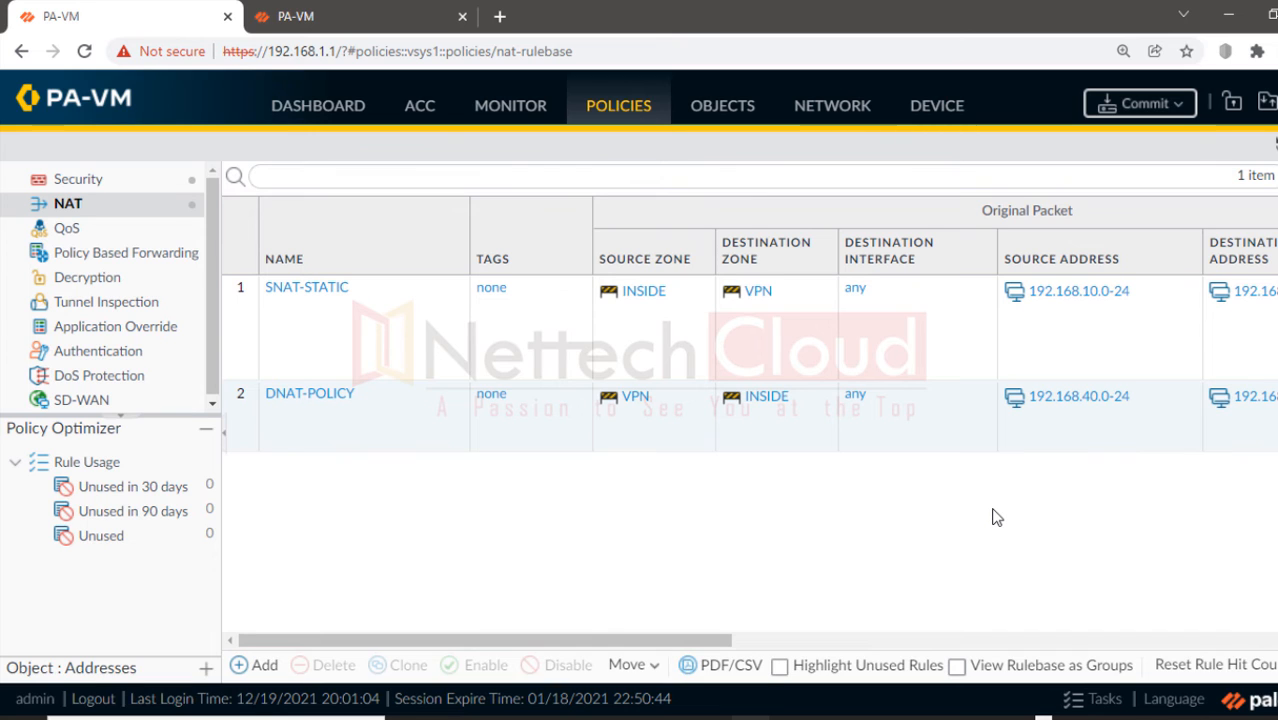
Step: In OUTBOUND-POLICY-VPN, replace source address LAN1-192.168.10.0-24 with 192.168.10.0-24
left_click(86, 188)
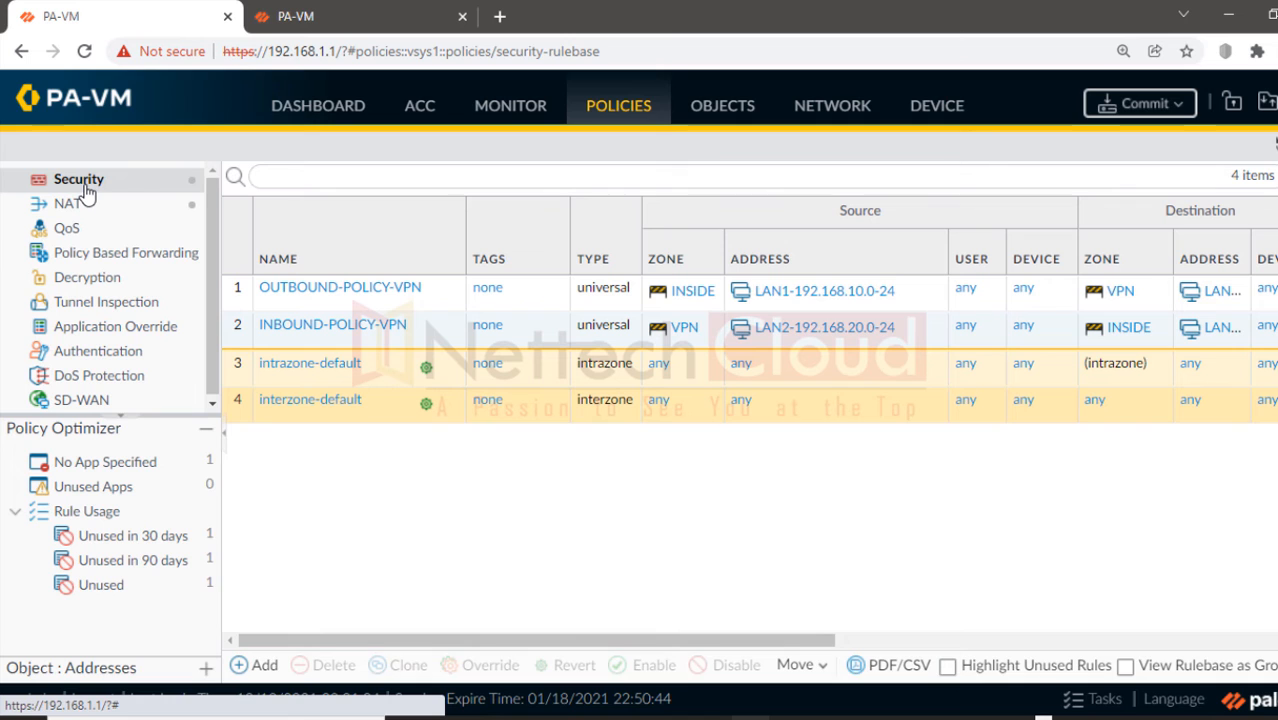
left_click(316, 293)
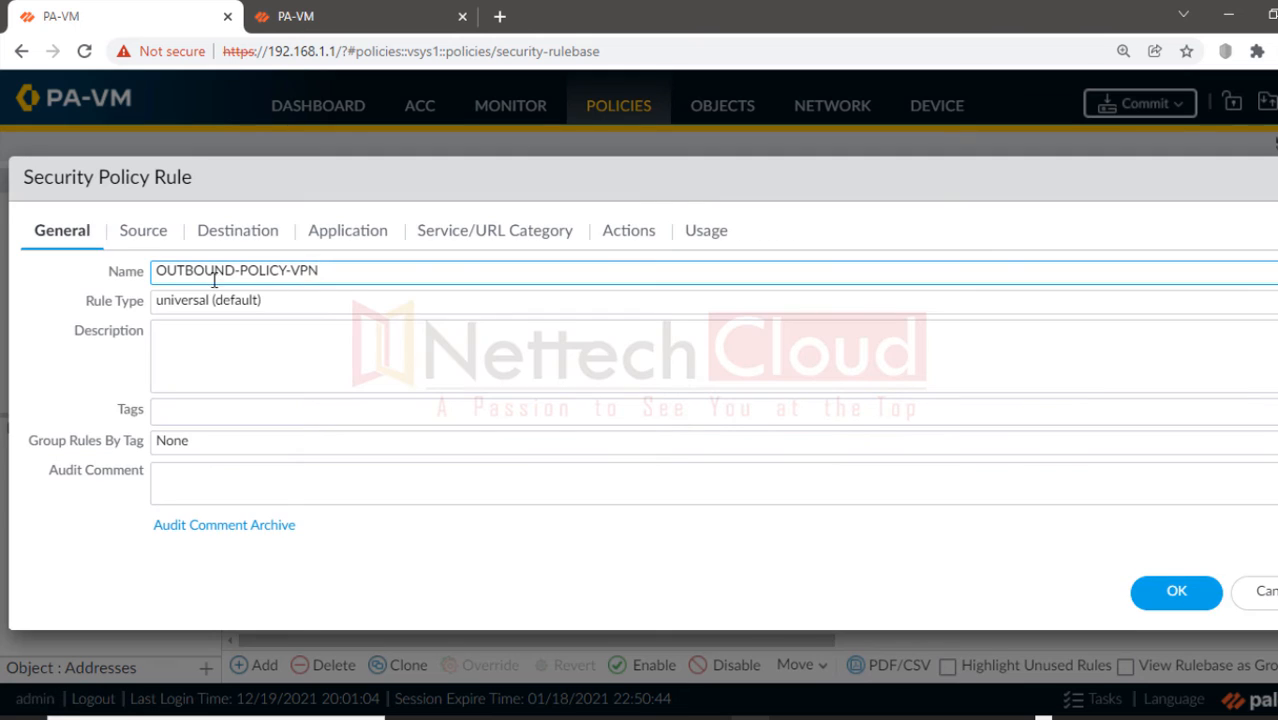
left_click(140, 232)
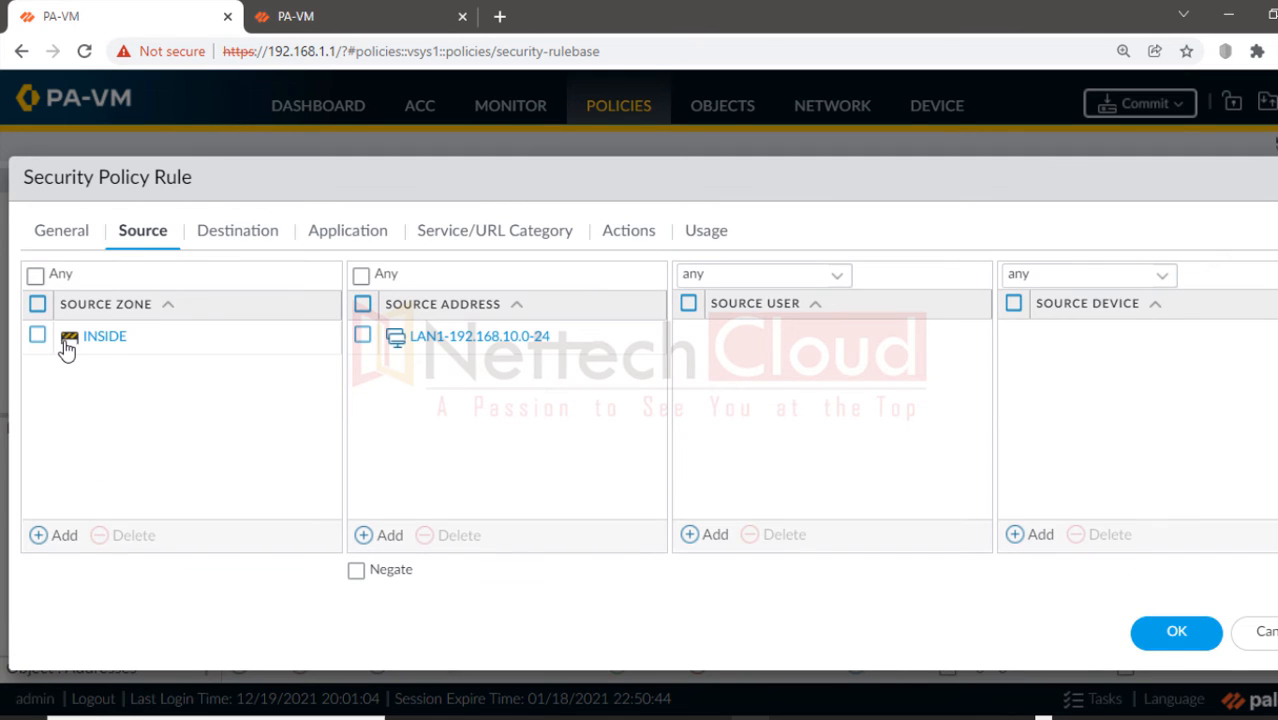
left_click(361, 337)
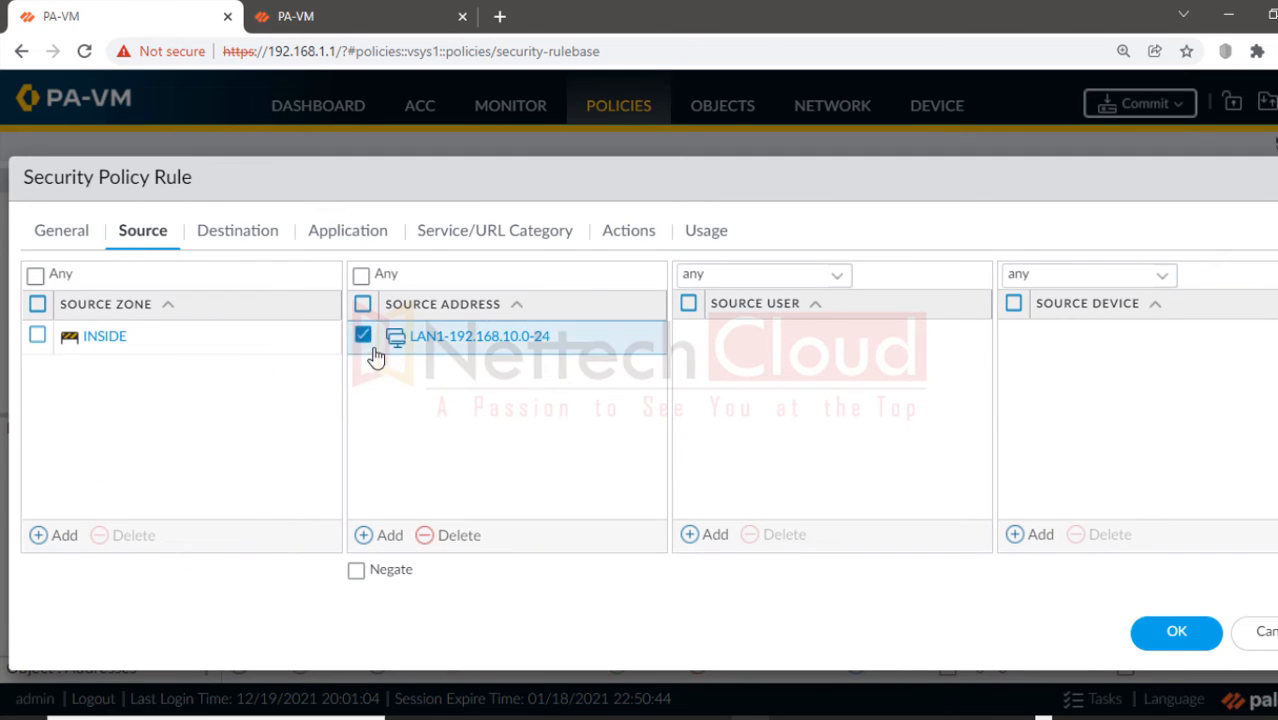
left_click(443, 537)
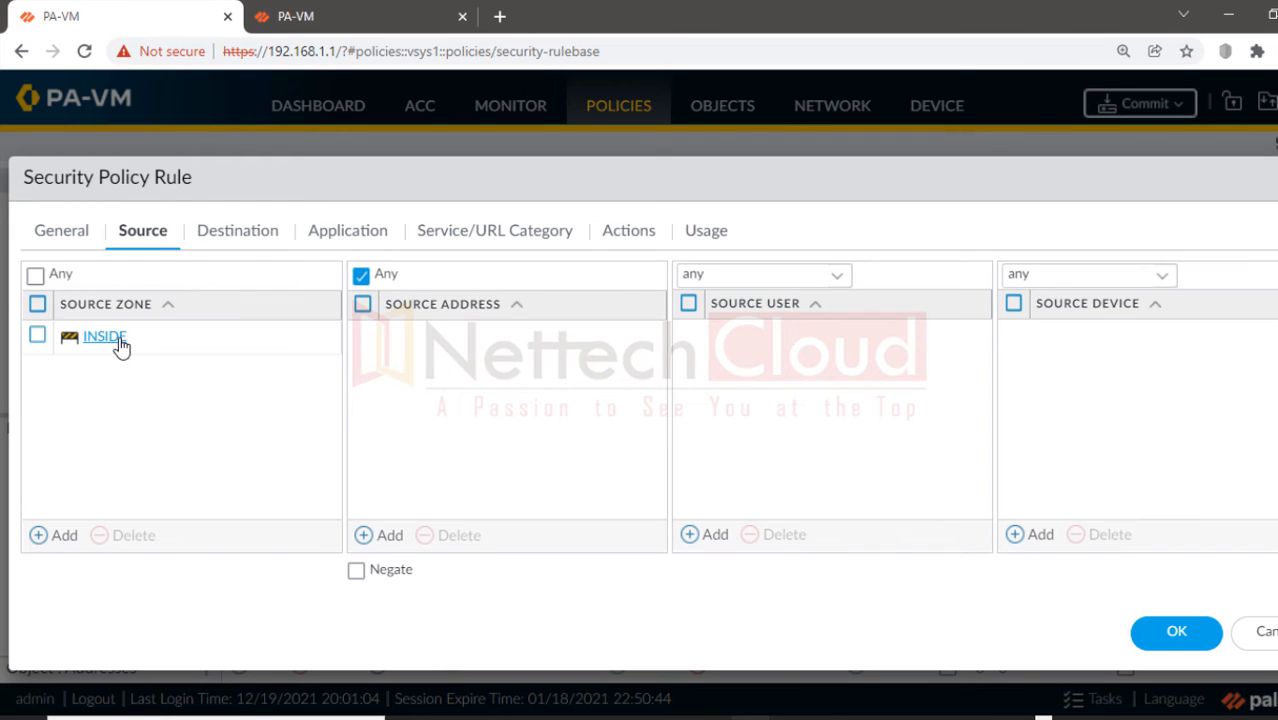
left_click(381, 535)
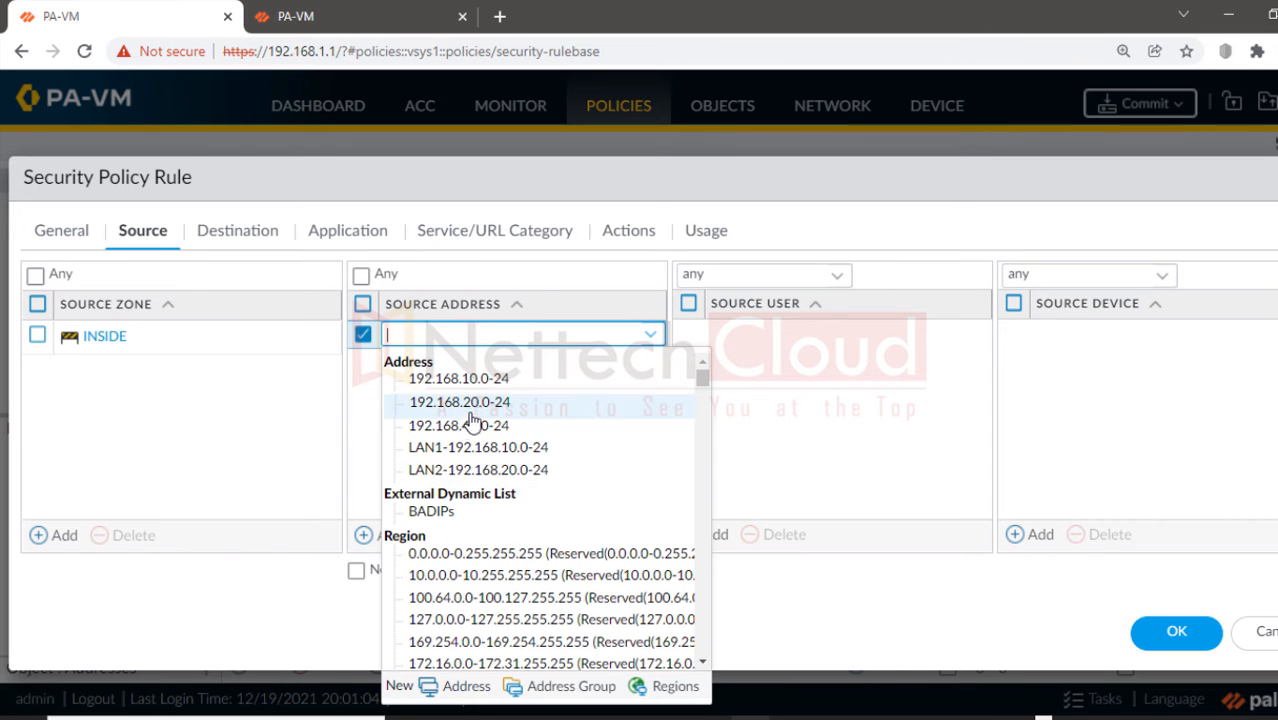
left_click(462, 379)
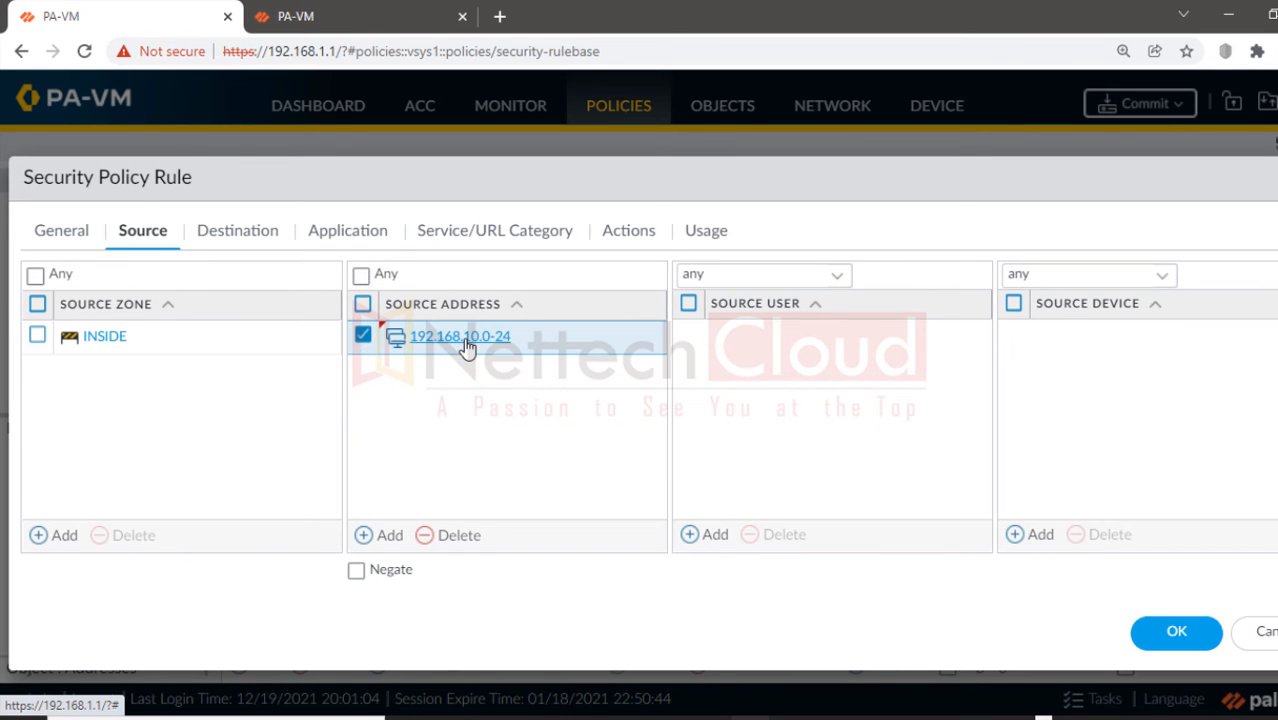
Step: Swap destination LAN2-192.168.20.0-24 for 192.168.40.0-24 and look over application and service settings
left_click(227, 232)
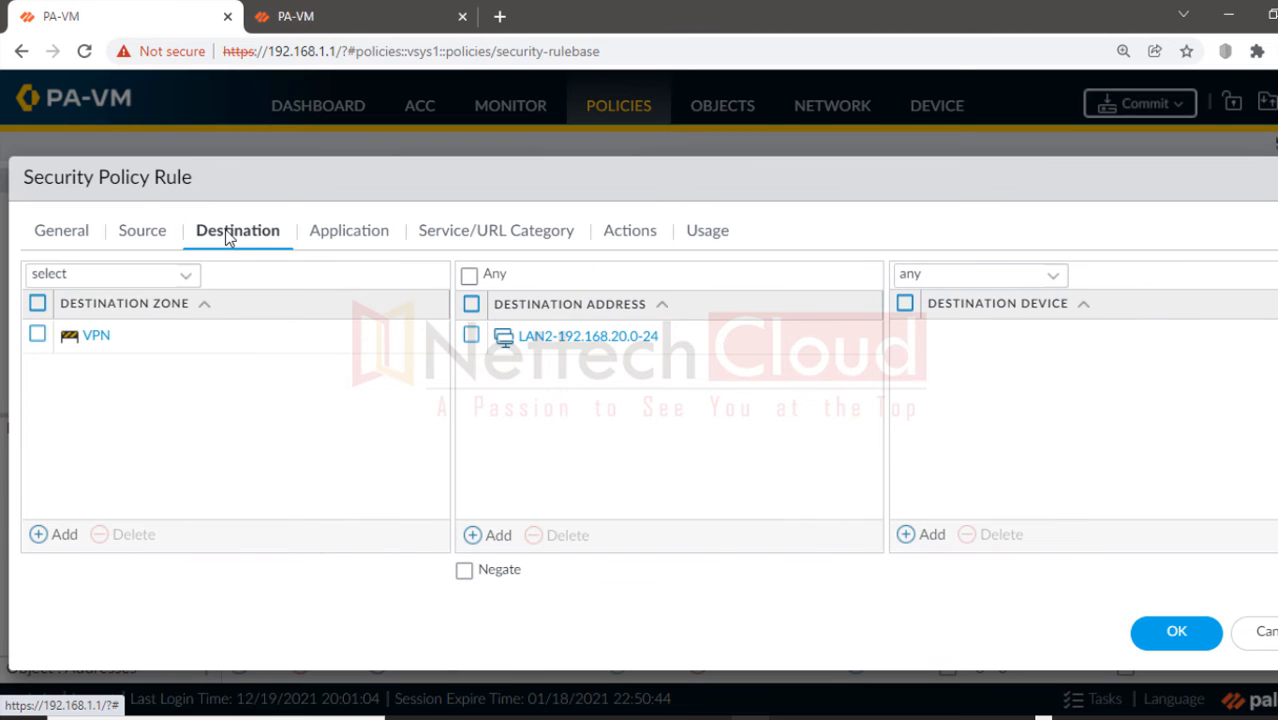
left_click(471, 337)
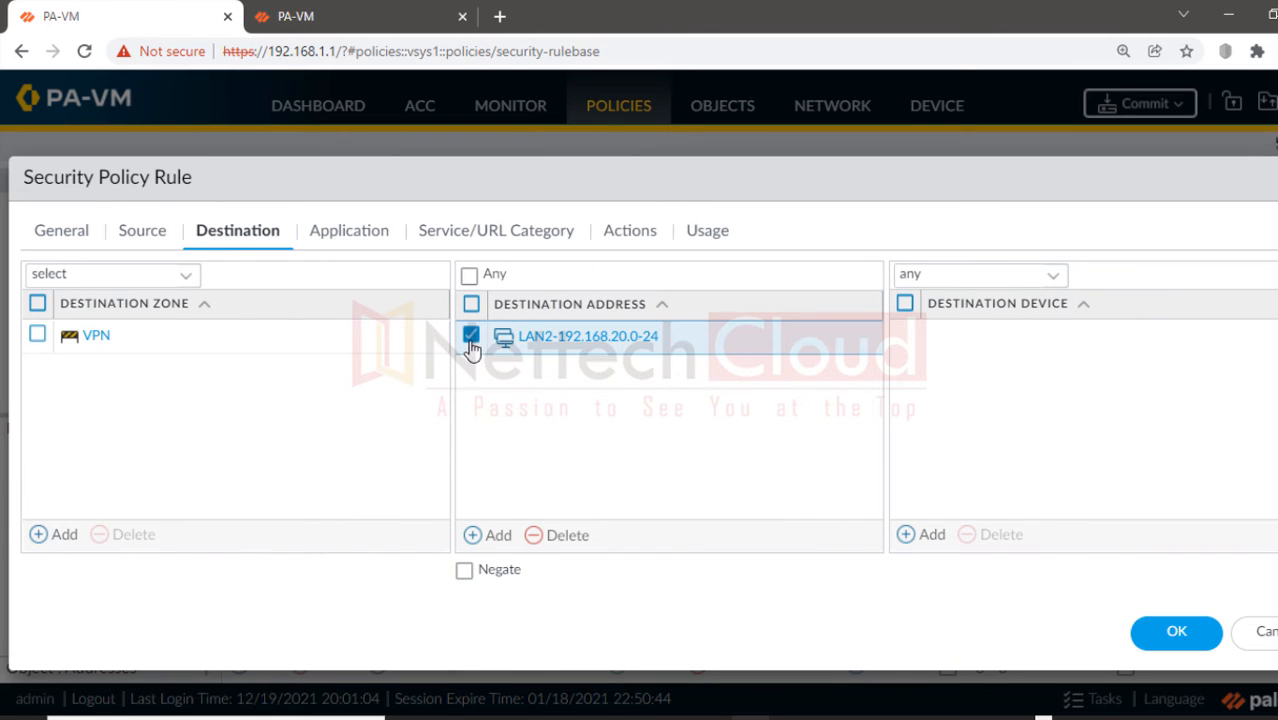
left_click(556, 536)
left_click(503, 538)
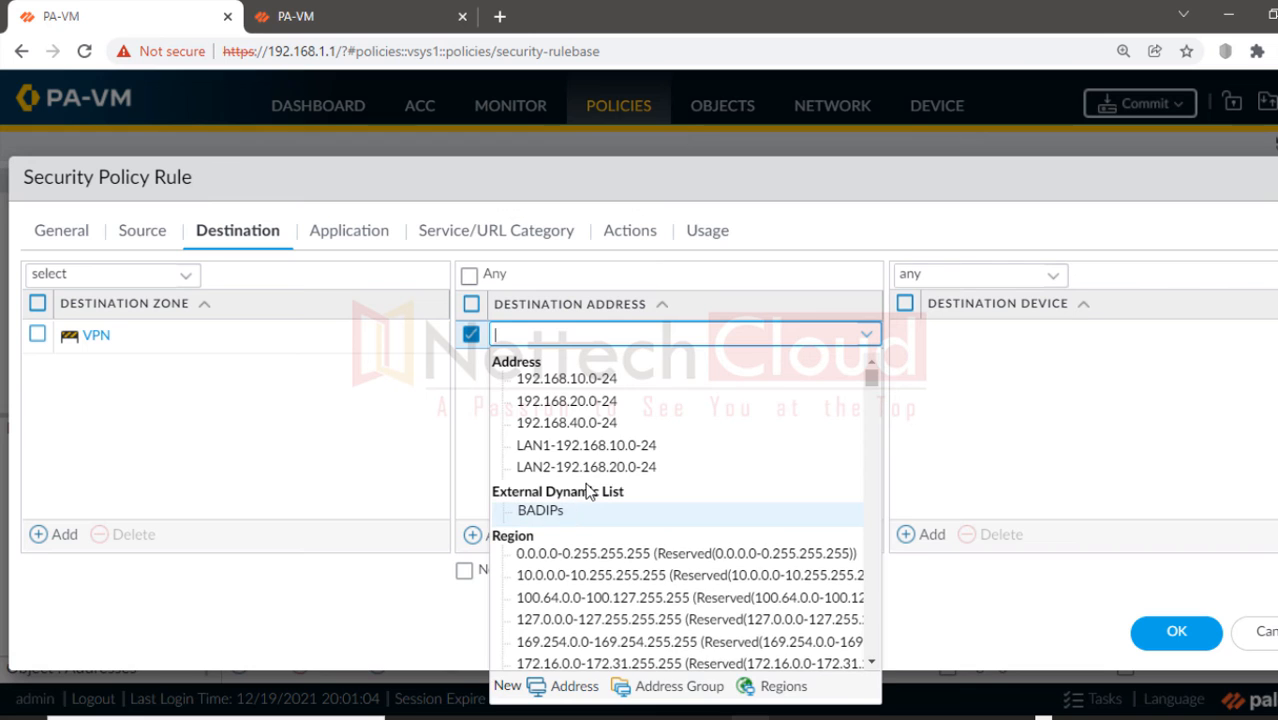
left_click(583, 424)
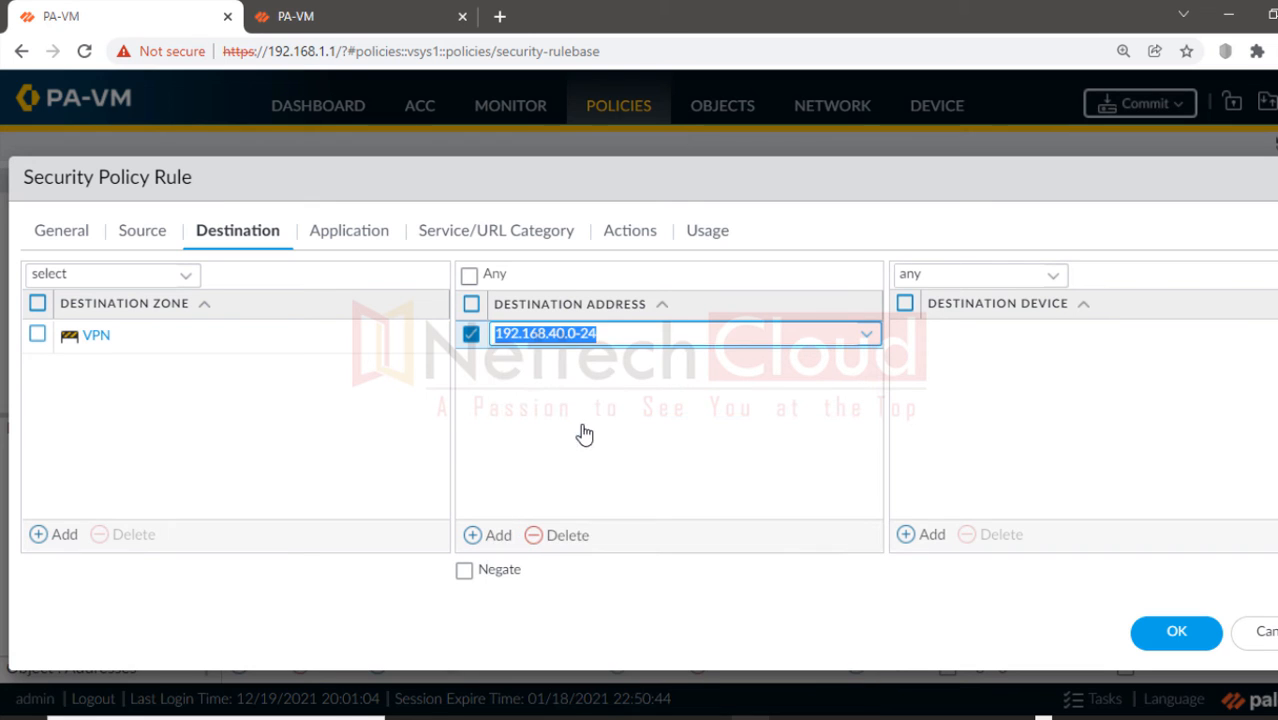
left_click(355, 240)
left_click(499, 246)
Step: Review the rule's Allow action and its INSIDE source zone and 192.168.10.0-24 address
left_click(629, 232)
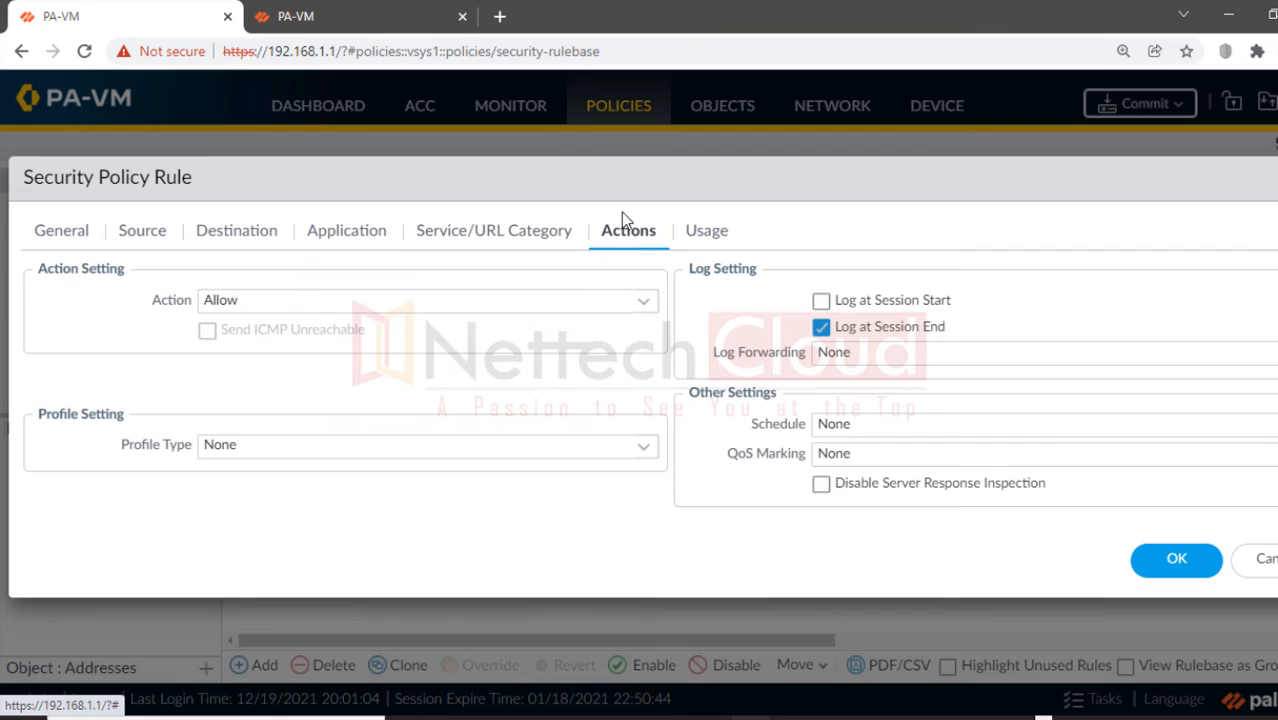
left_click_drag(599, 177, 613, 152)
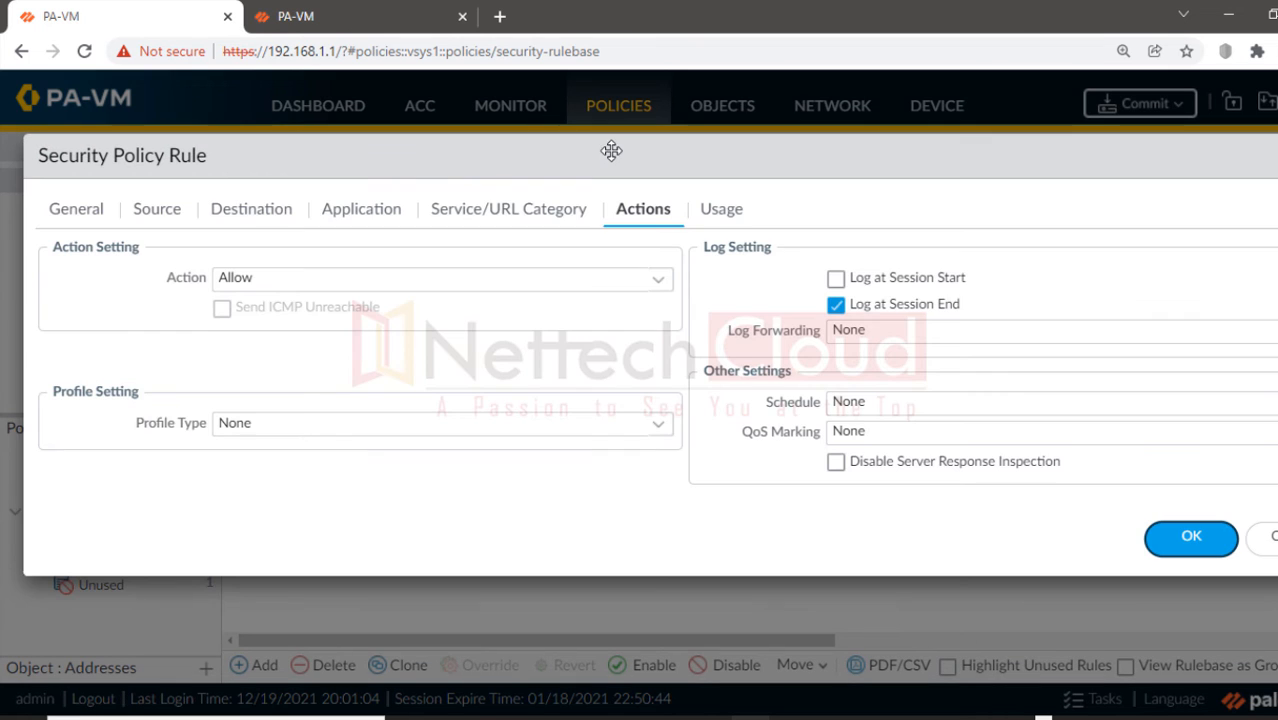
left_click(170, 214)
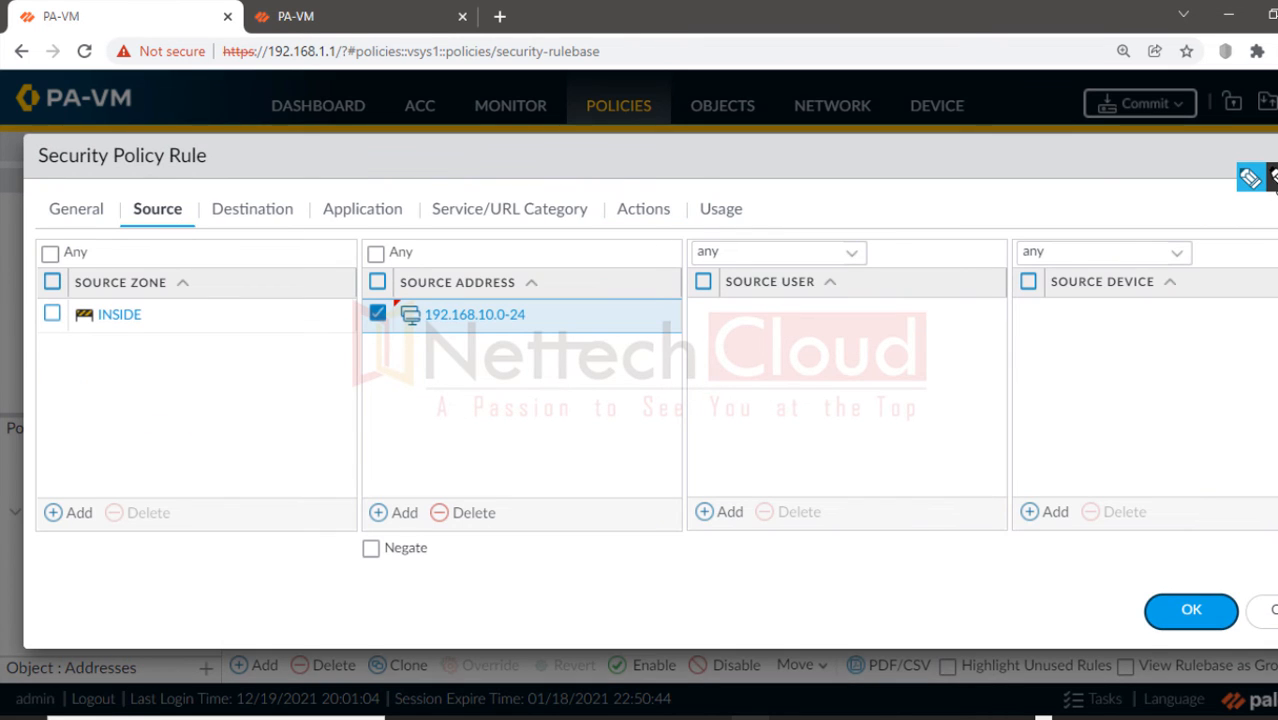
left_click(1273, 180)
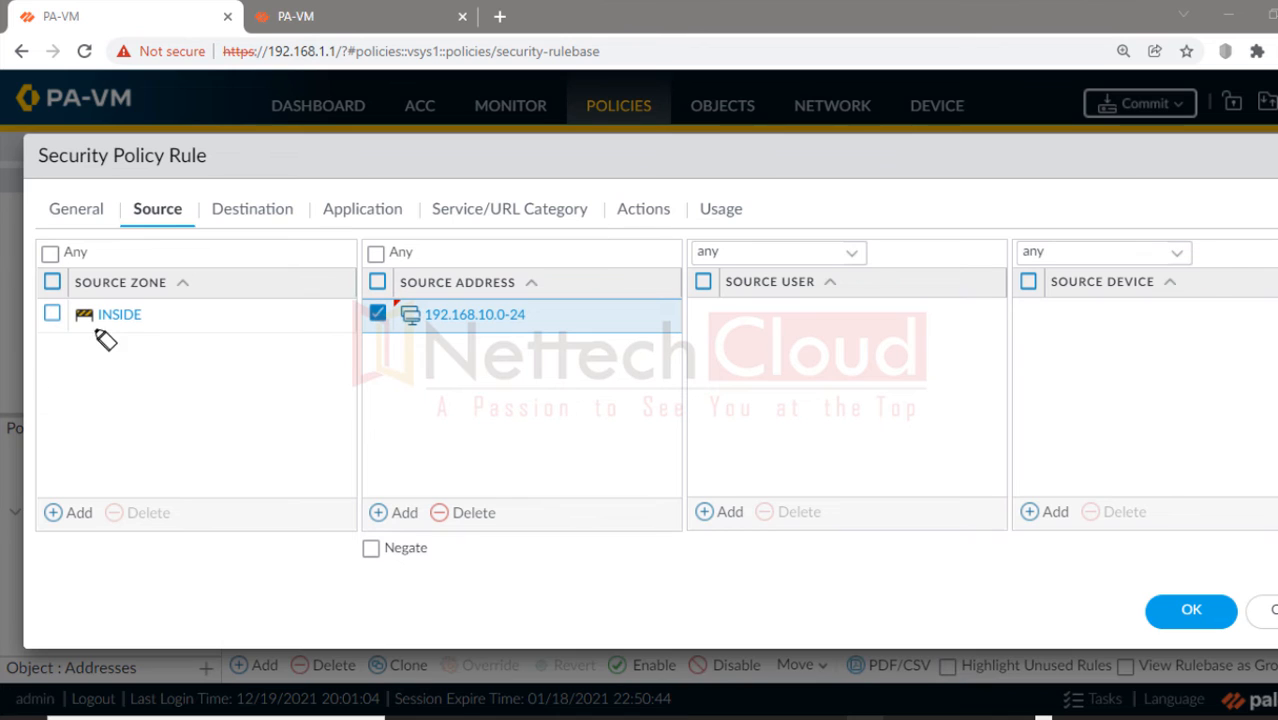
left_click_drag(62, 316, 150, 325)
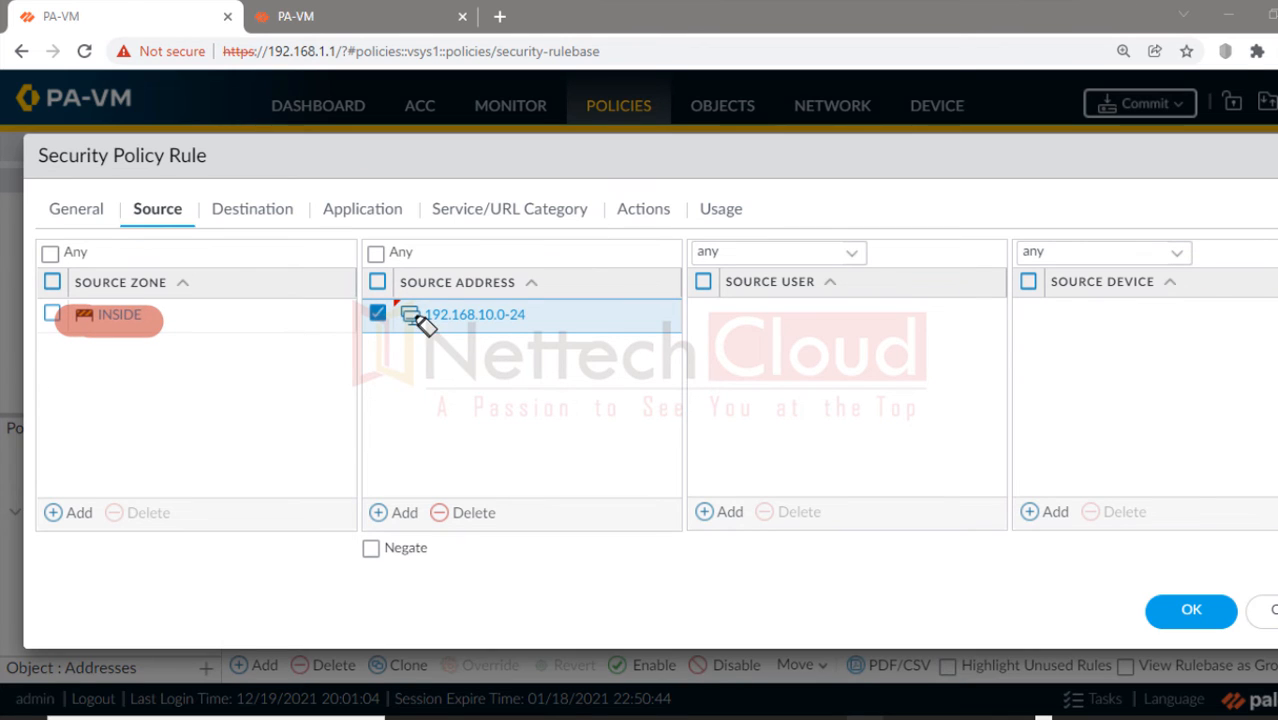
left_click_drag(405, 316, 540, 328)
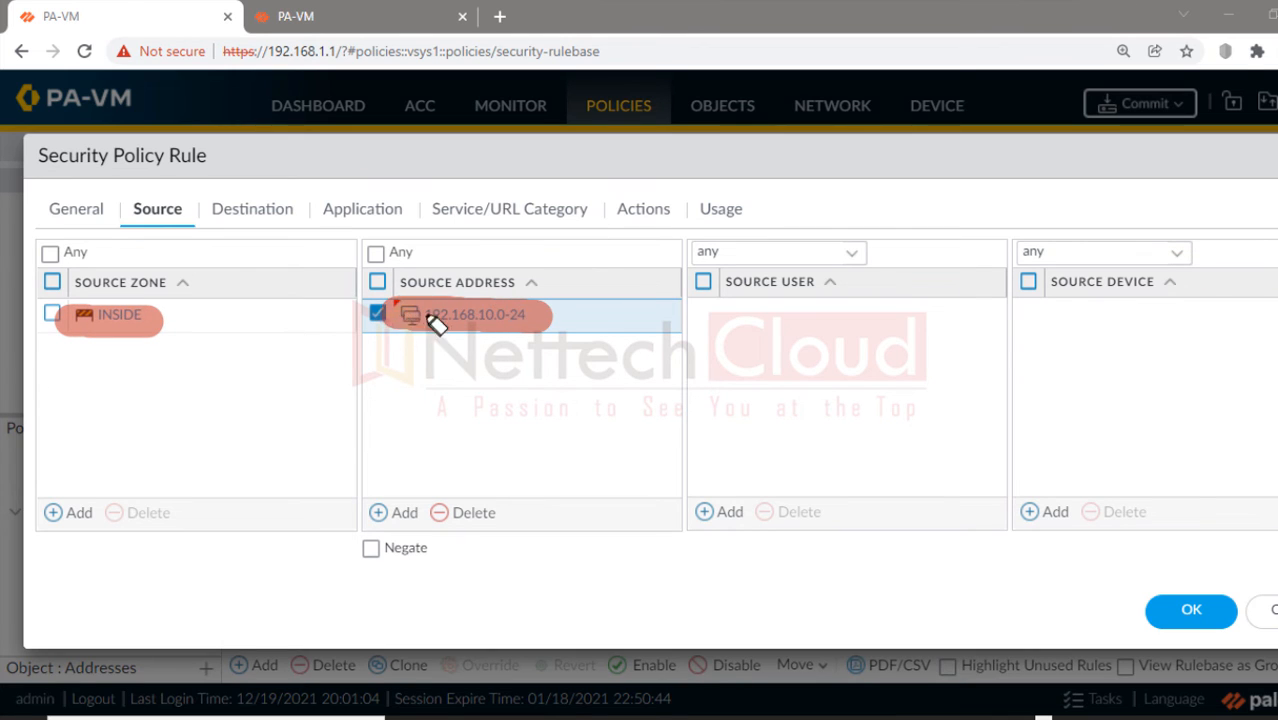
left_click_drag(395, 318, 528, 319)
left_click_drag(380, 308, 531, 322)
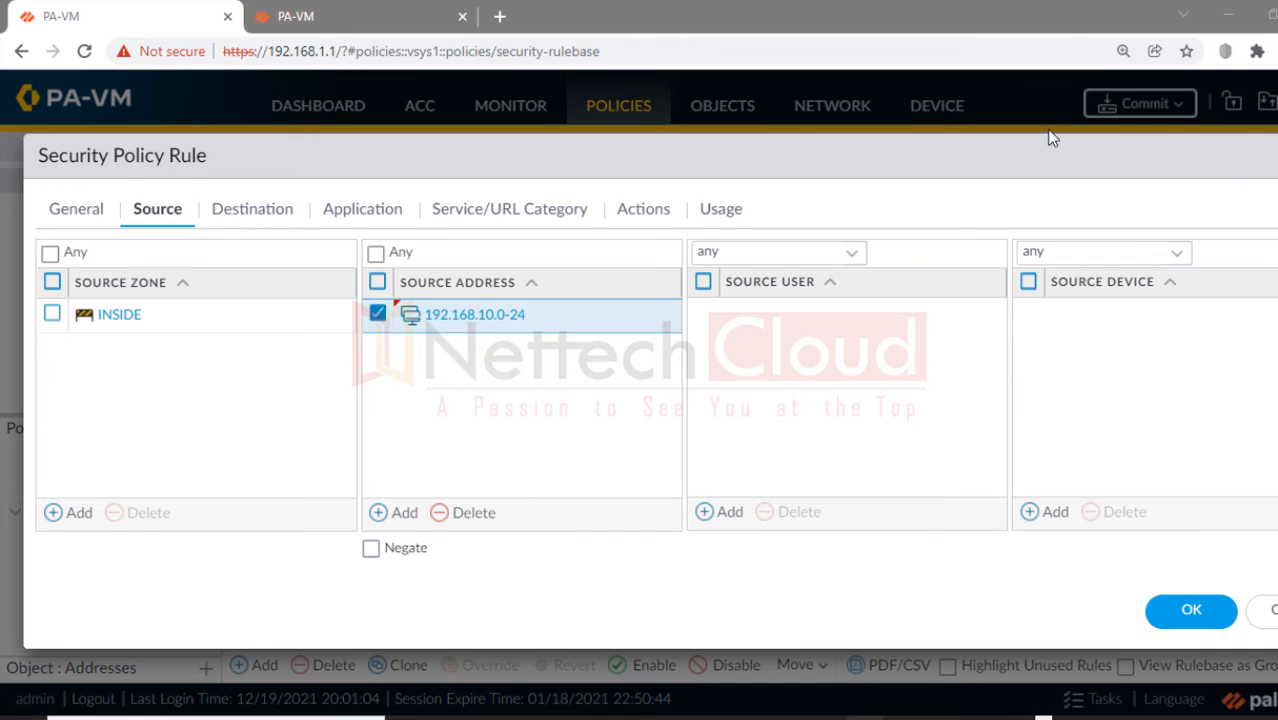
Step: Check the VPN destination zone and 192.168.40.0-24 address, then save OUTBOUND-POLICY-VPN
left_click(279, 219)
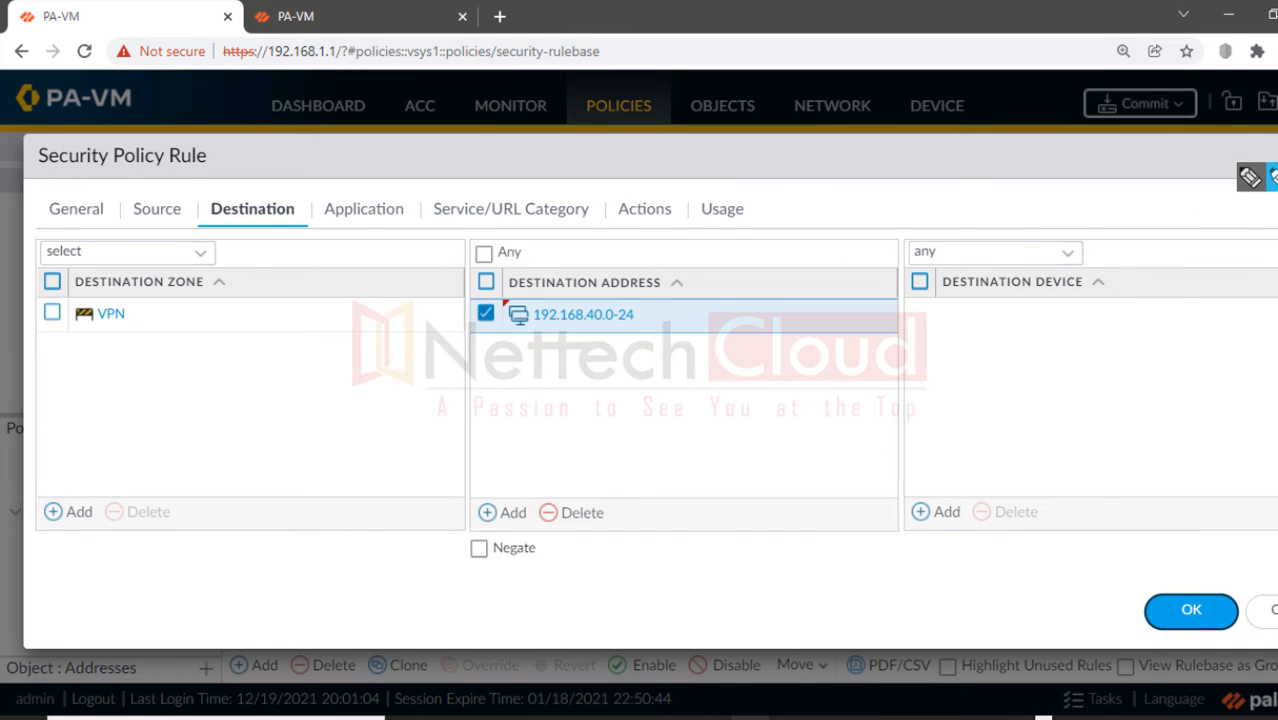
left_click_drag(64, 314, 140, 314)
mouse_move(530, 316)
left_mouse_down()
mouse_move(662, 318)
mouse_move(528, 318)
mouse_move(640, 310)
left_mouse_up()
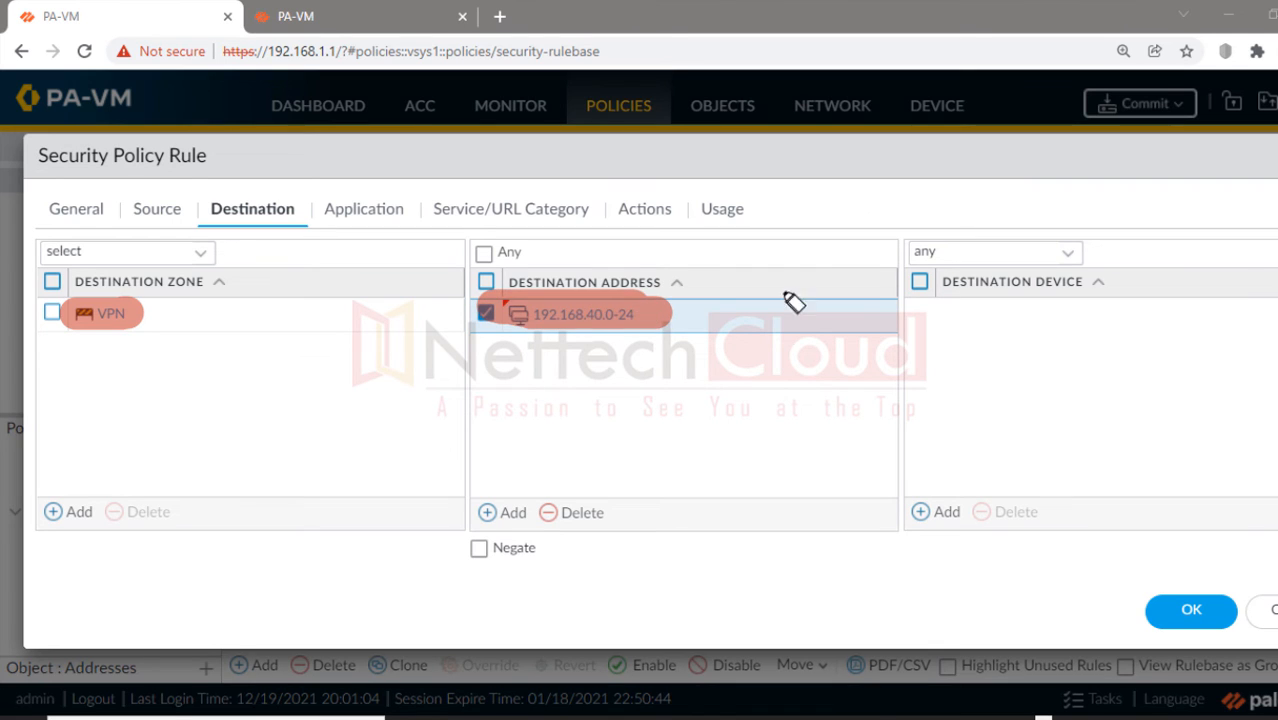
key("Escape")
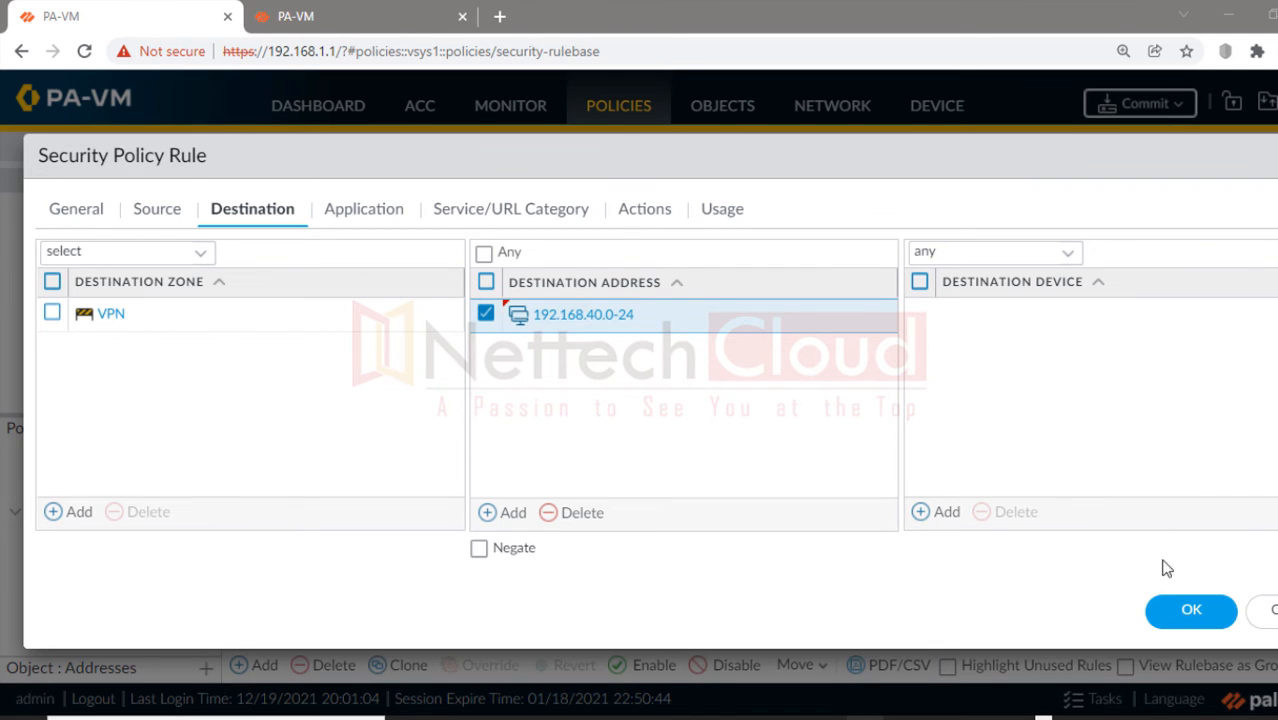
left_click(1180, 609)
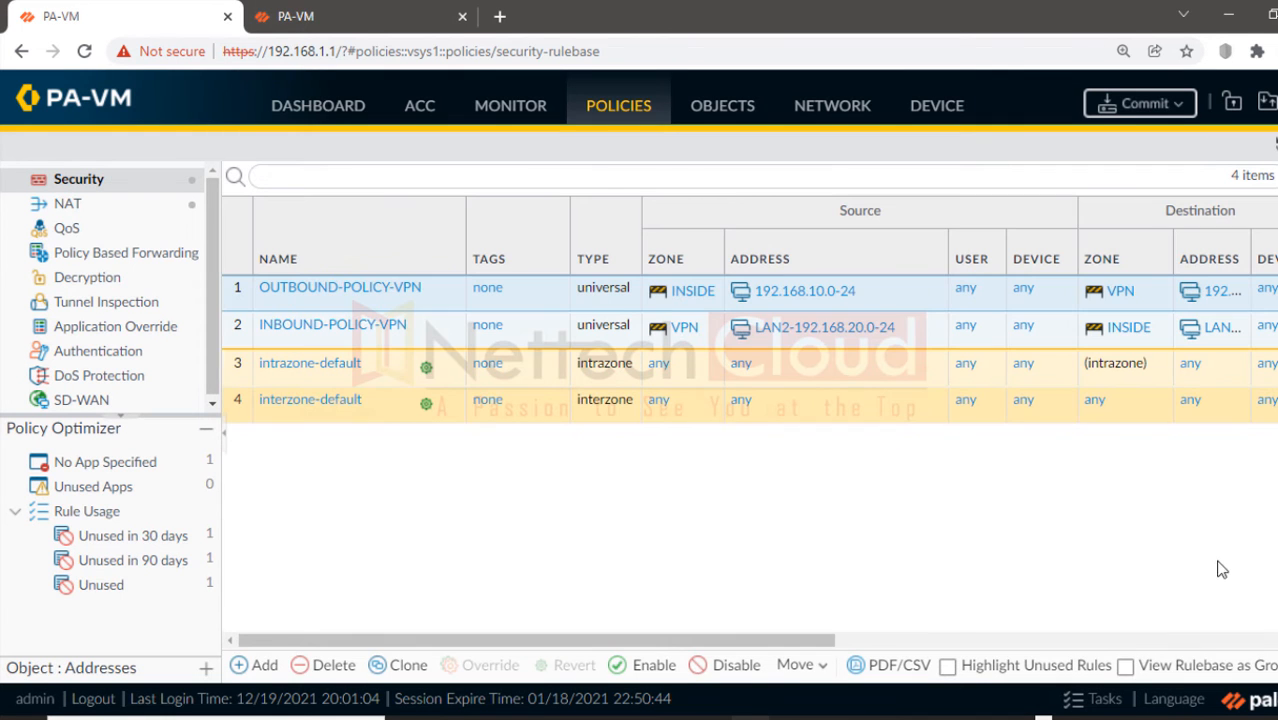
Step: In INBOUND-POLICY-VPN, replace source LAN2-192.168.20.0-24 with 192.168.40.0-24
left_click(327, 326)
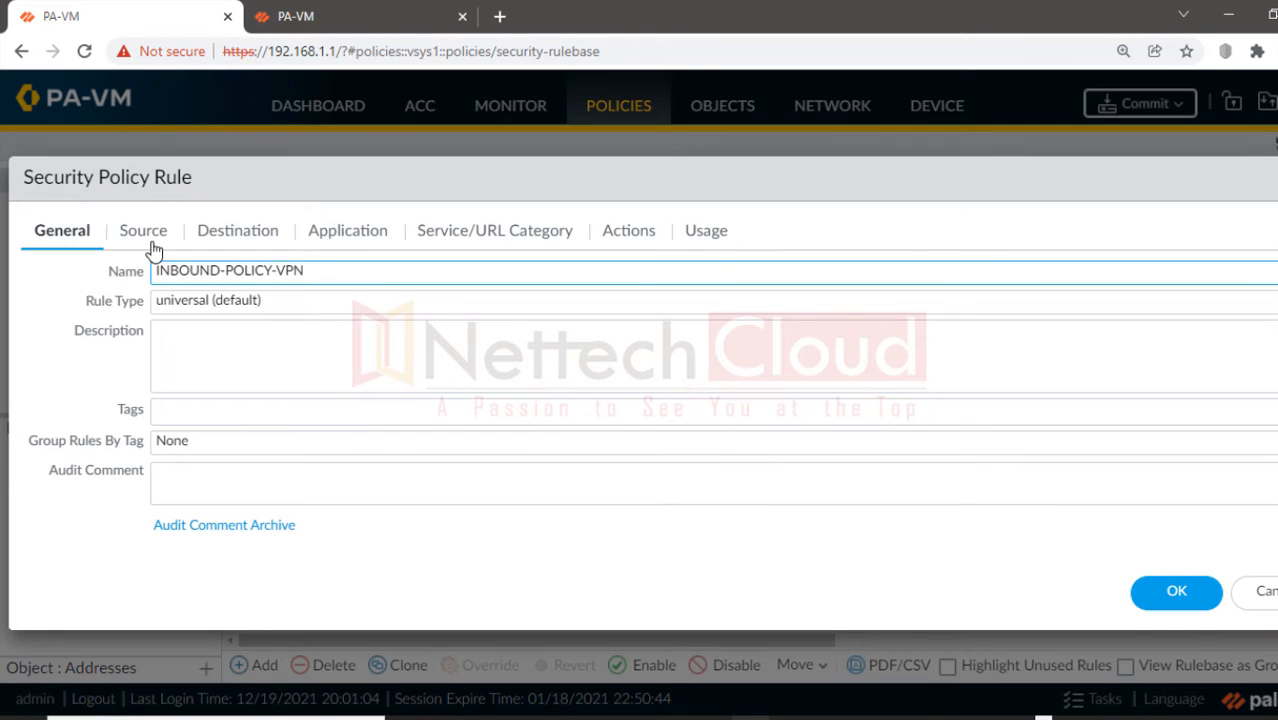
left_click(142, 233)
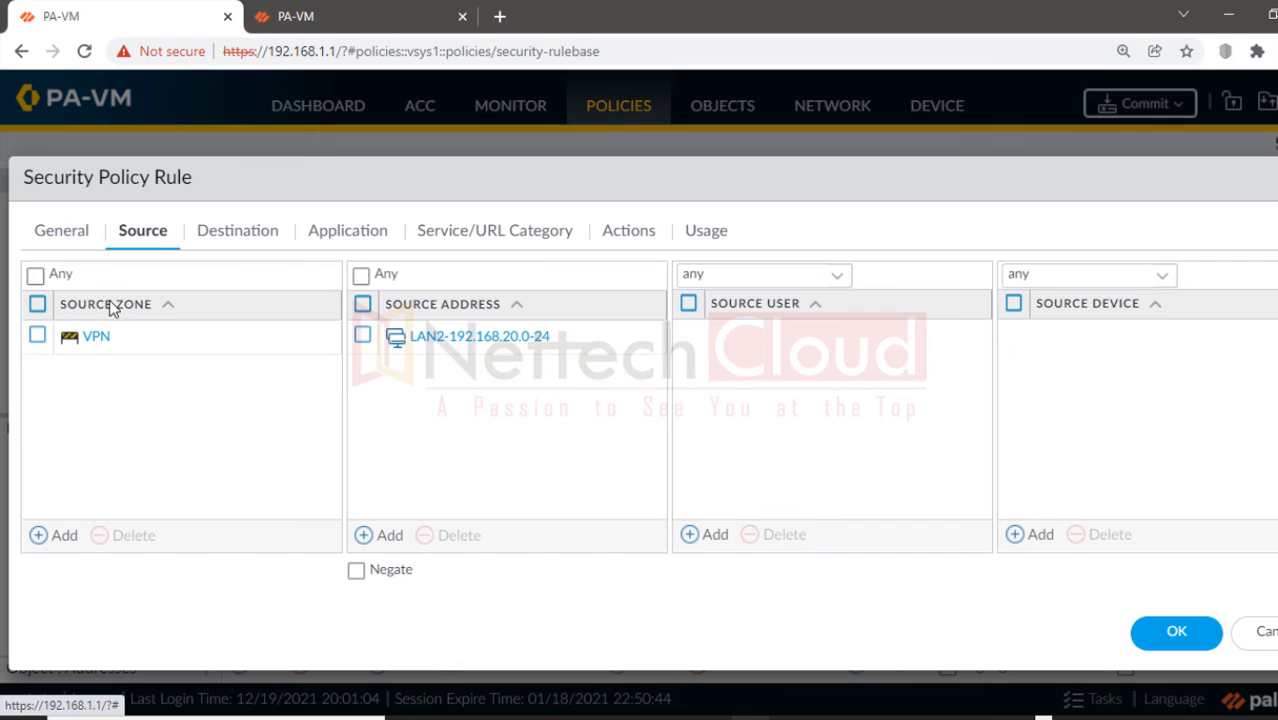
left_click(362, 336)
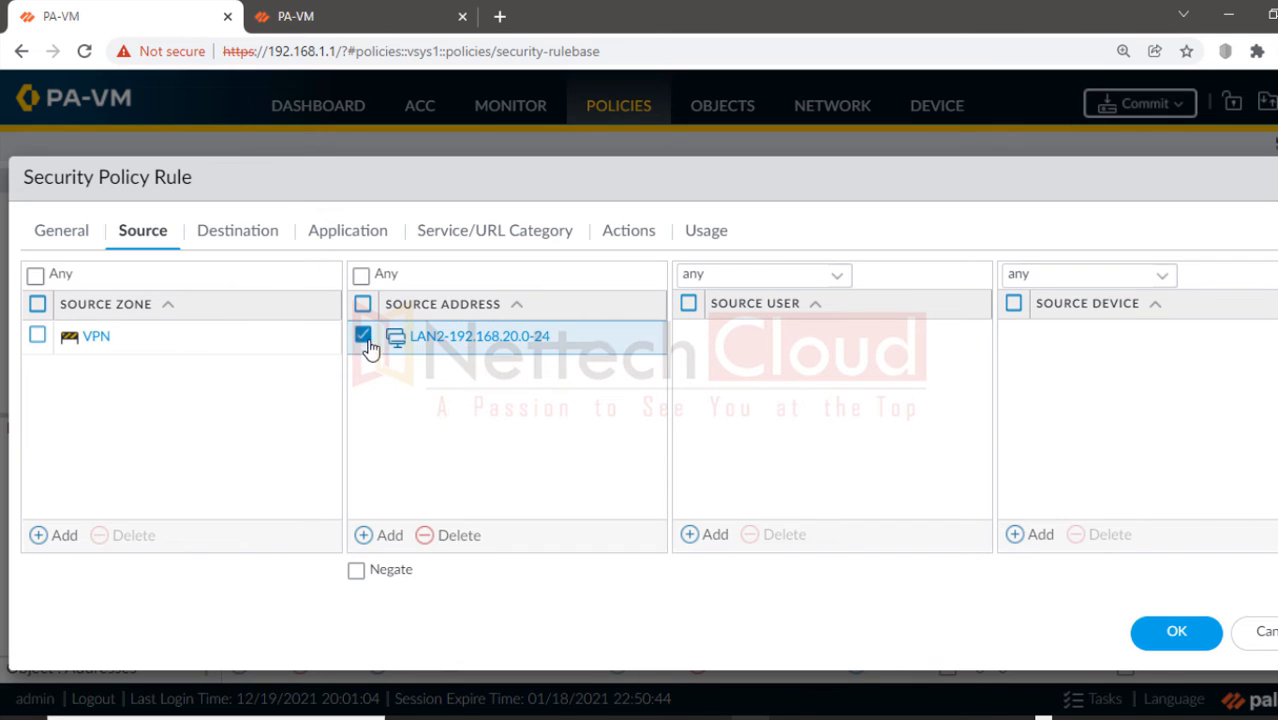
left_click(447, 538)
left_click(387, 537)
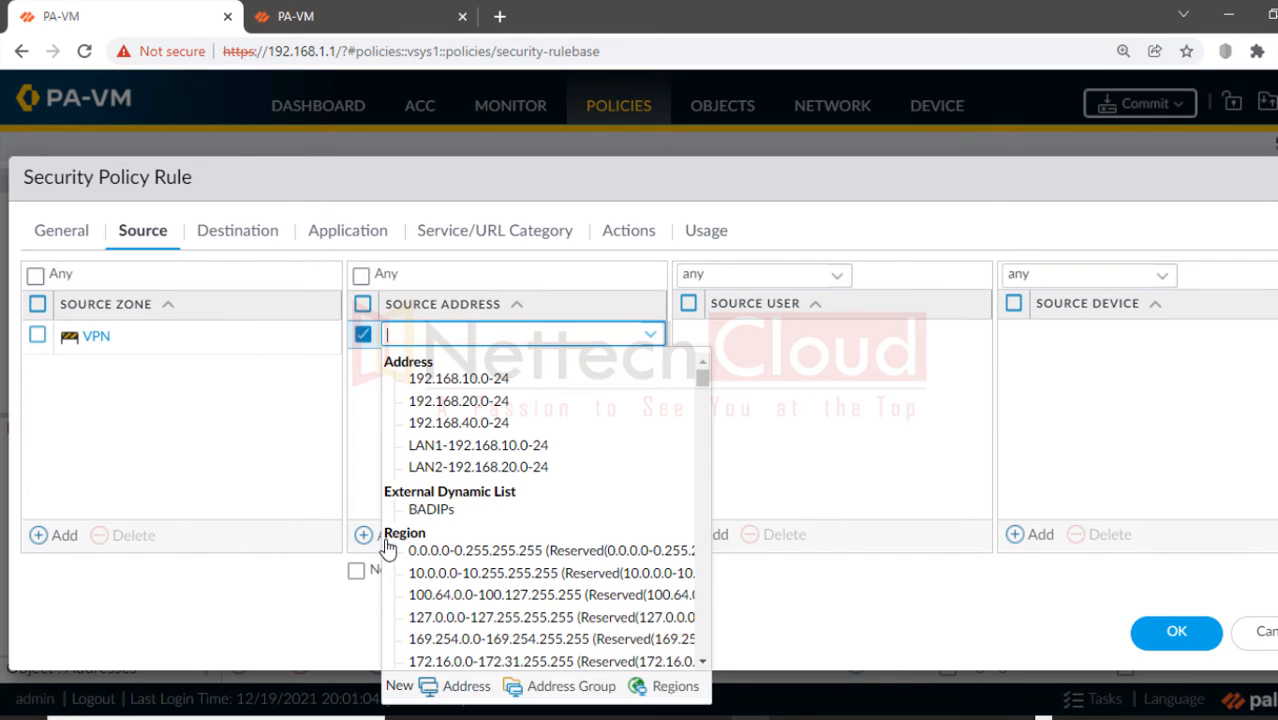
left_click(446, 422)
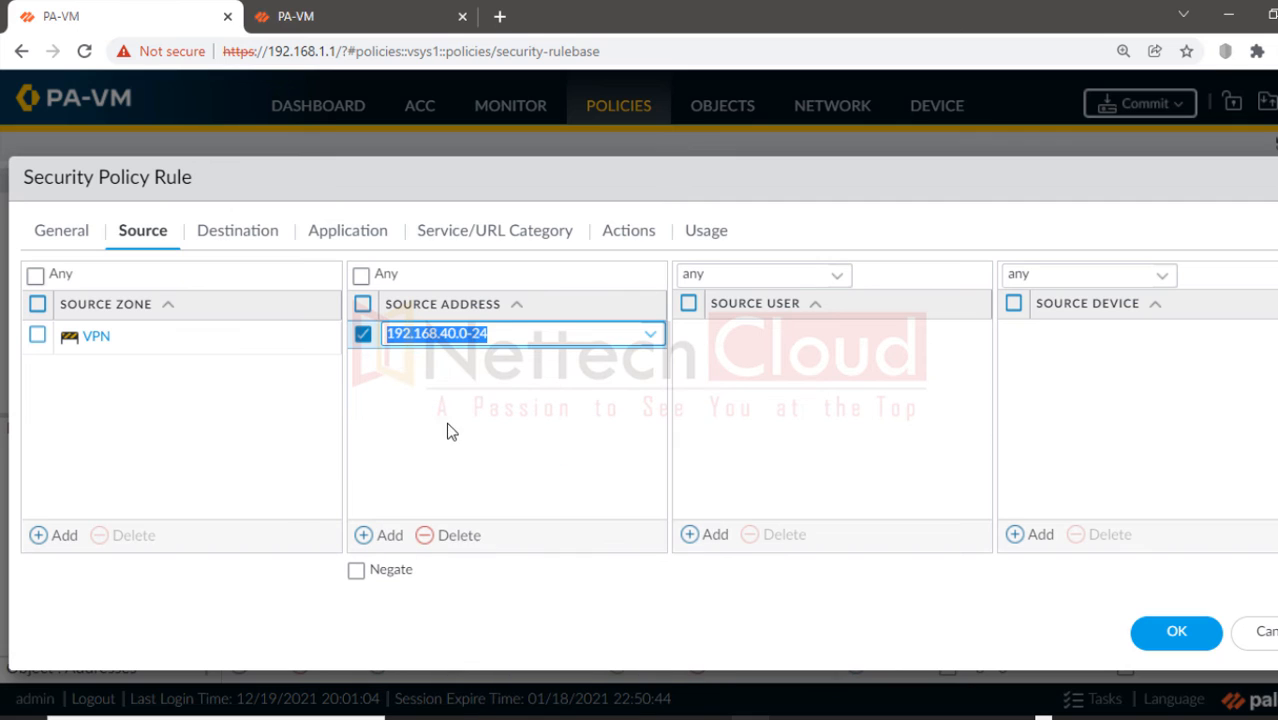
left_click(252, 368)
Step: Replace destination LAN1-192.168.10.0-24 with 192.168.20.0-24, review the remaining settings, and save the rule
left_click(237, 236)
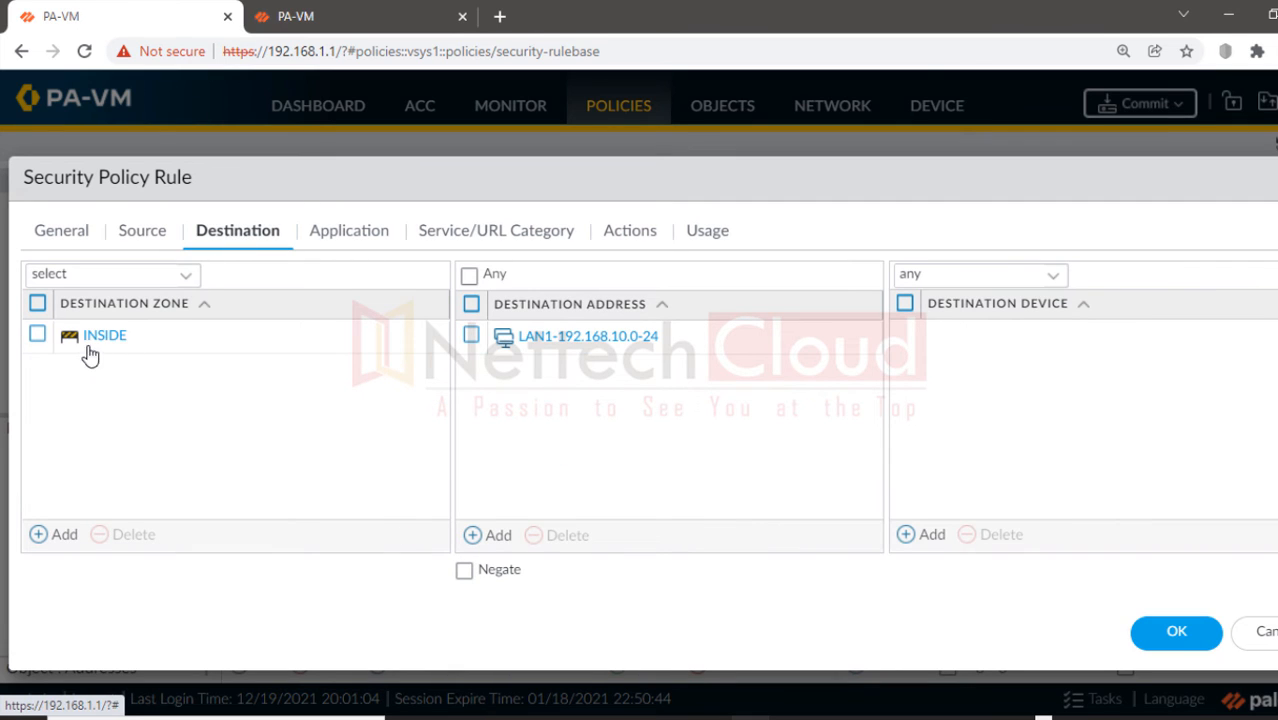
left_click(470, 337)
left_click(548, 537)
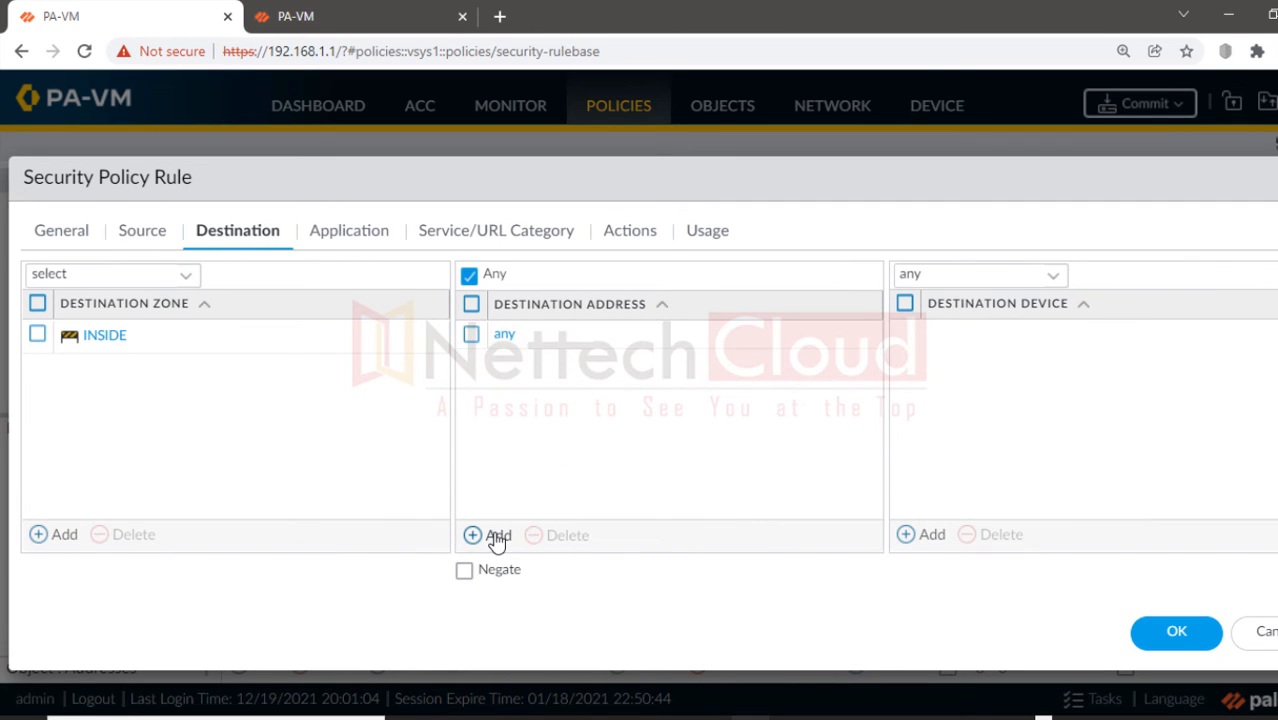
left_click(494, 535)
left_click(577, 410)
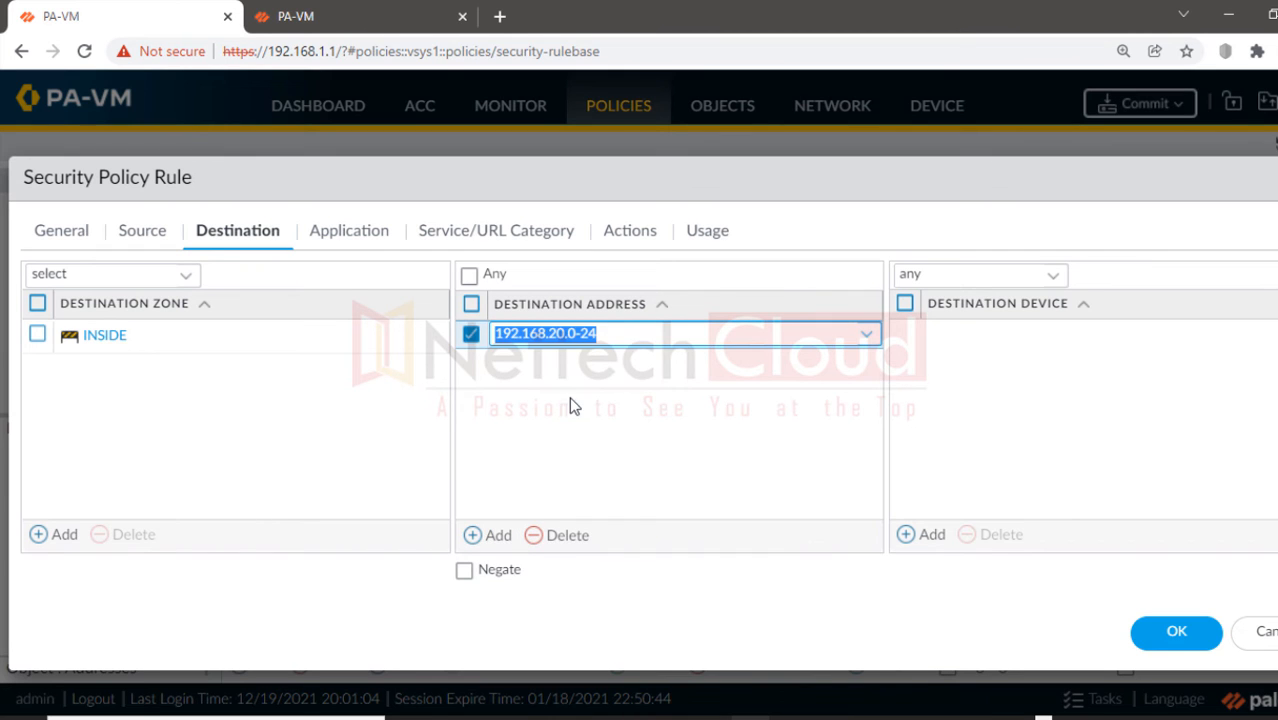
left_click(280, 437)
left_click(346, 237)
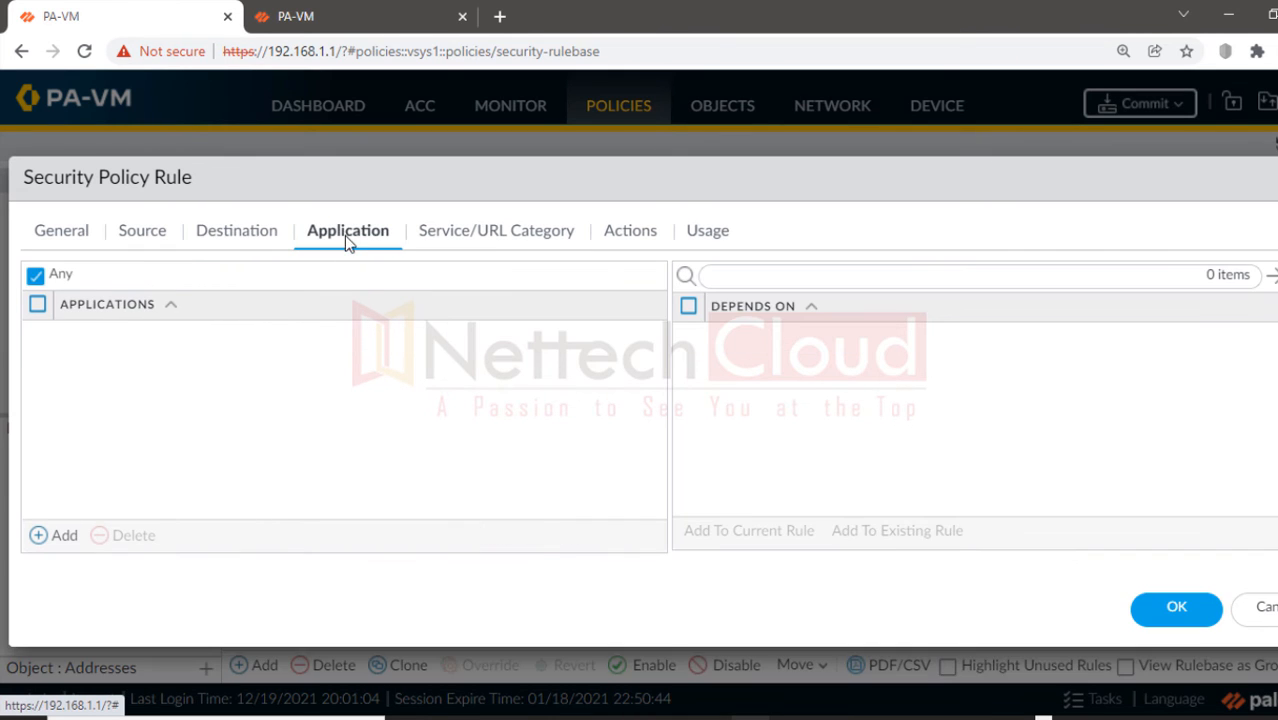
left_click(448, 240)
left_click(1174, 615)
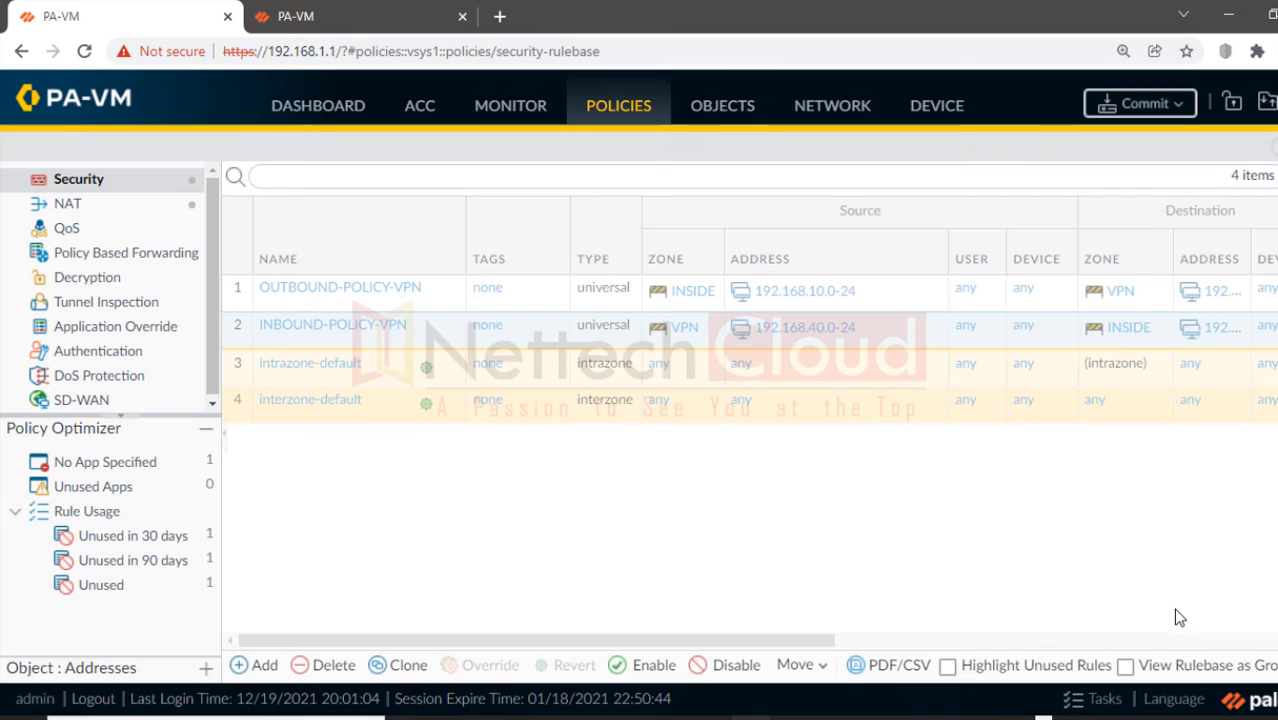
Step: Commit the 192.168.1.1 firewall, then open OUTBOUND-POLICY-VPN on the 192.168.1.2 firewall
left_click(1135, 104)
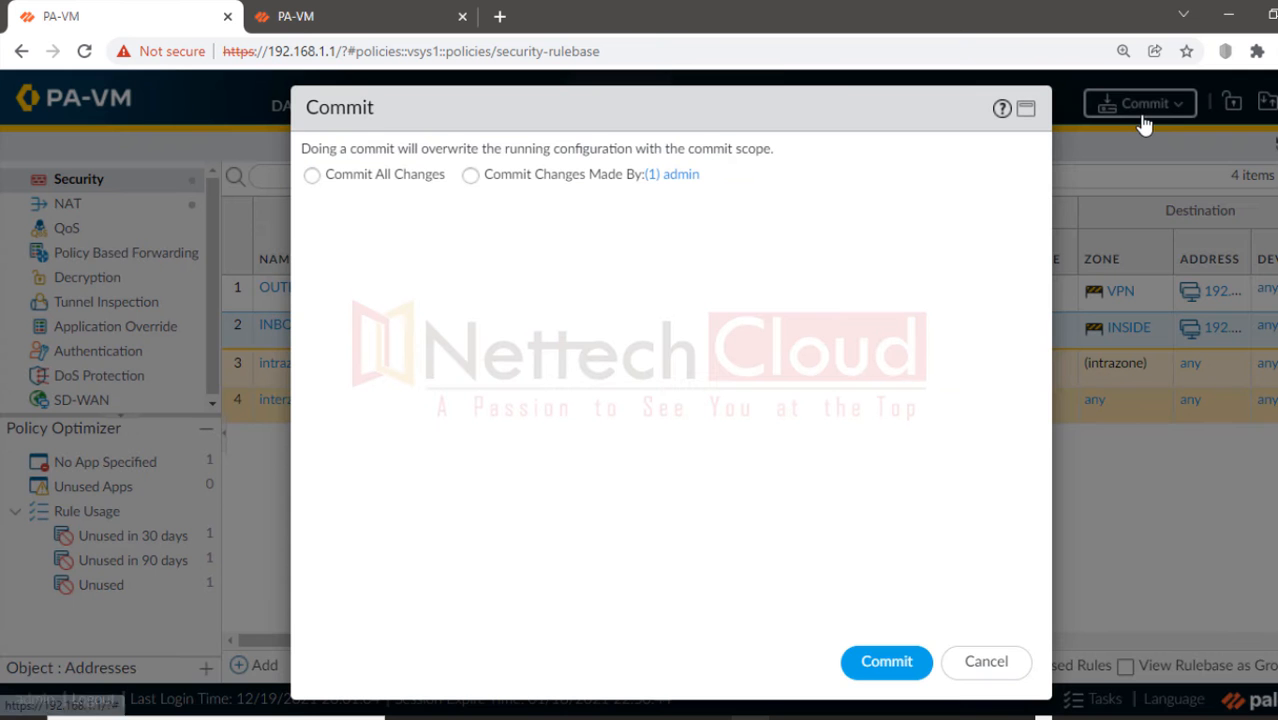
left_click(886, 663)
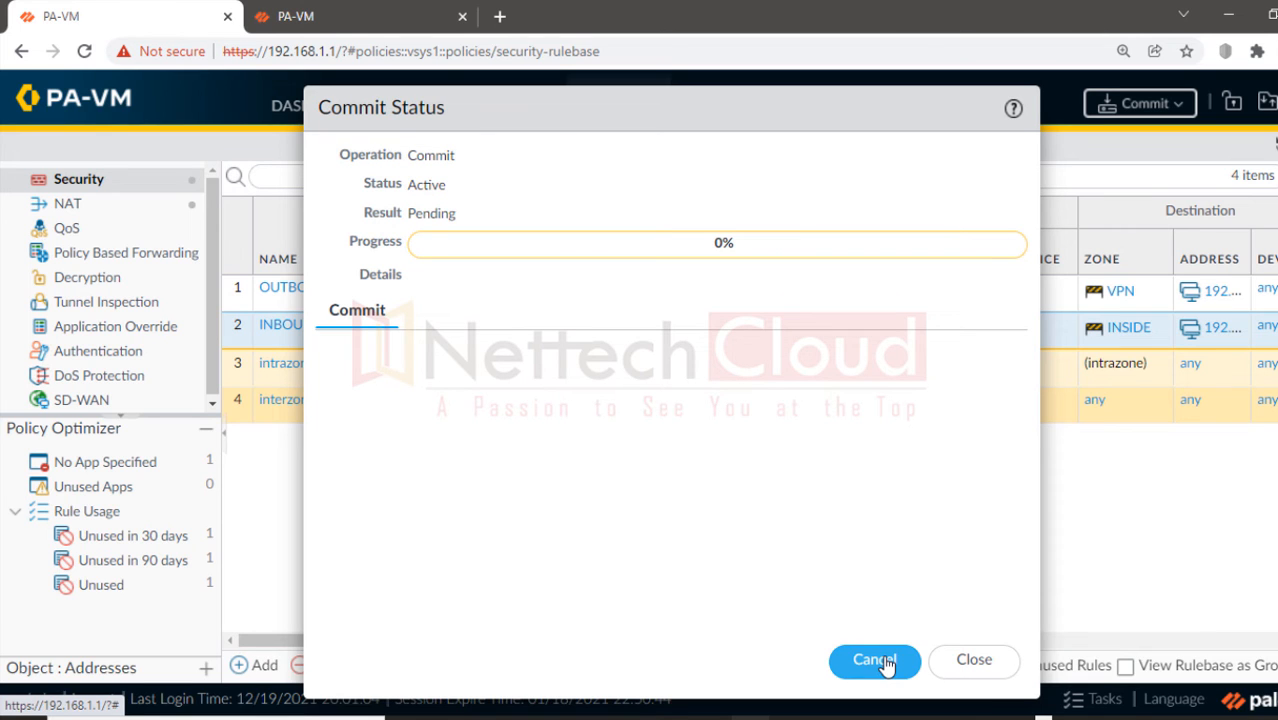
left_click(353, 16)
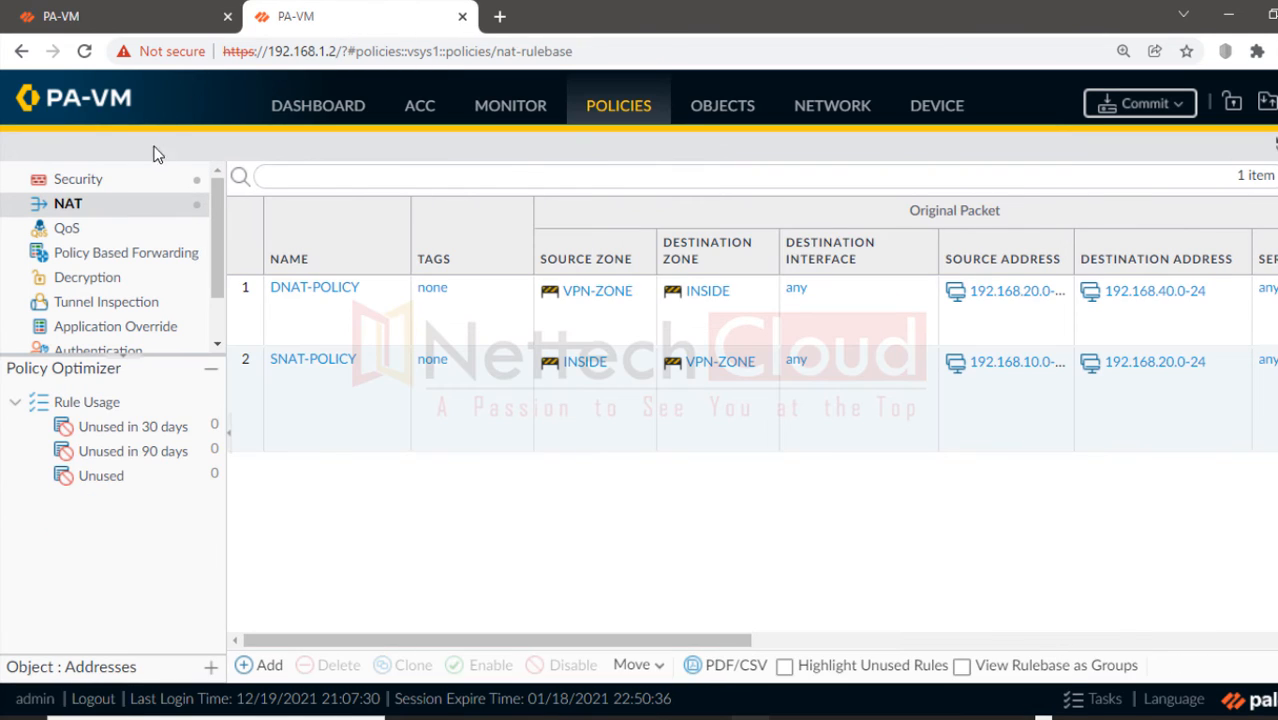
left_click(118, 182)
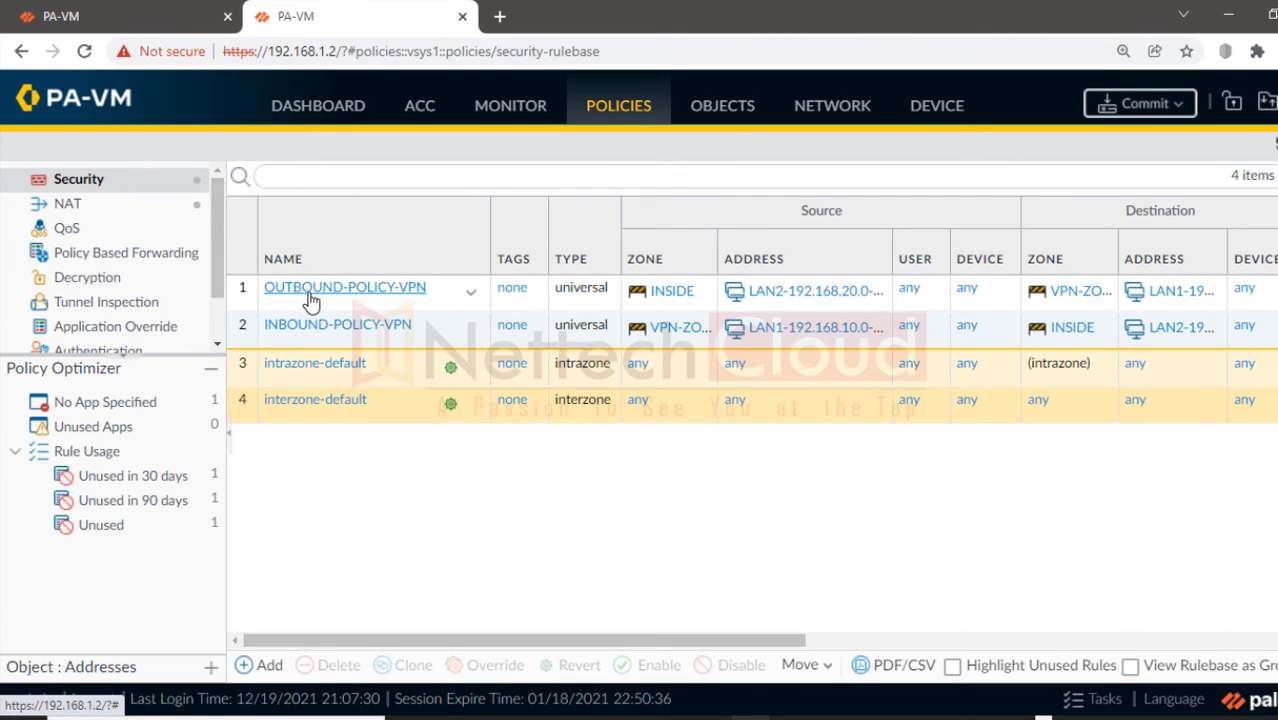
left_click(310, 290)
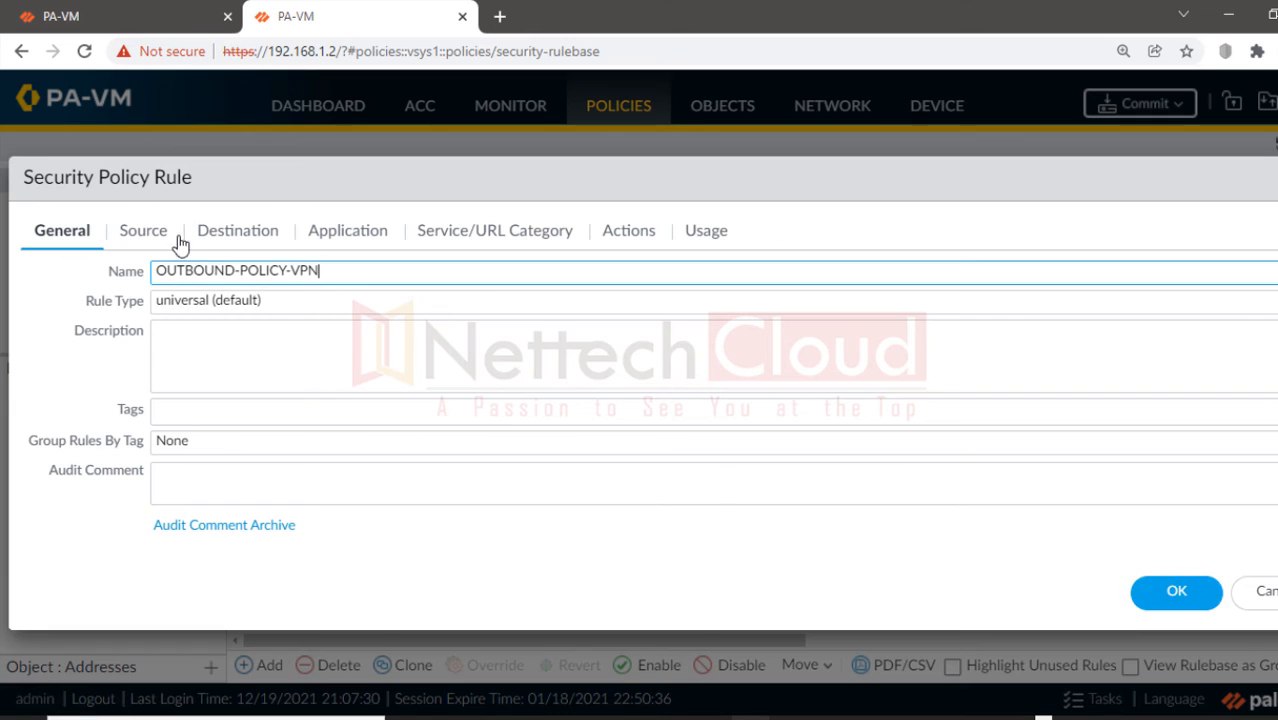
Step: Replace OUTBOUND-POLICY-VPN's source LAN2-192.168.20.0-24 with 192.168.10.0-24
left_click(150, 234)
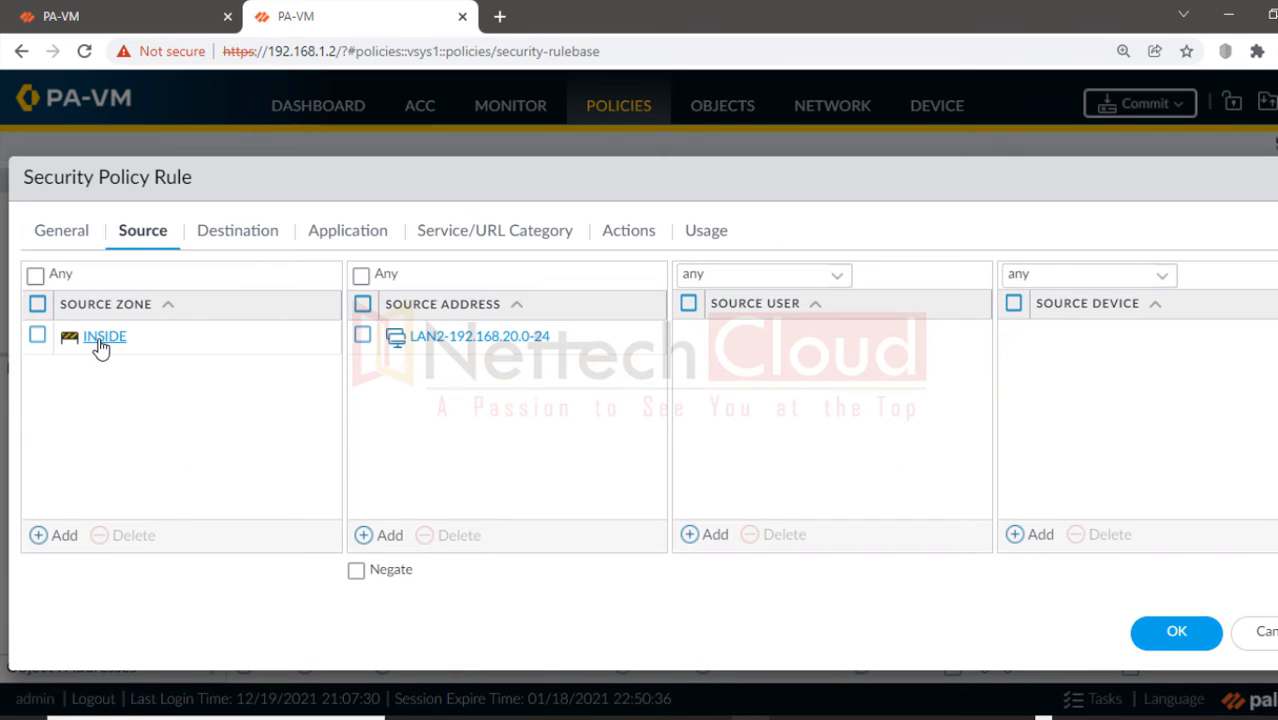
left_click(362, 336)
left_click(455, 536)
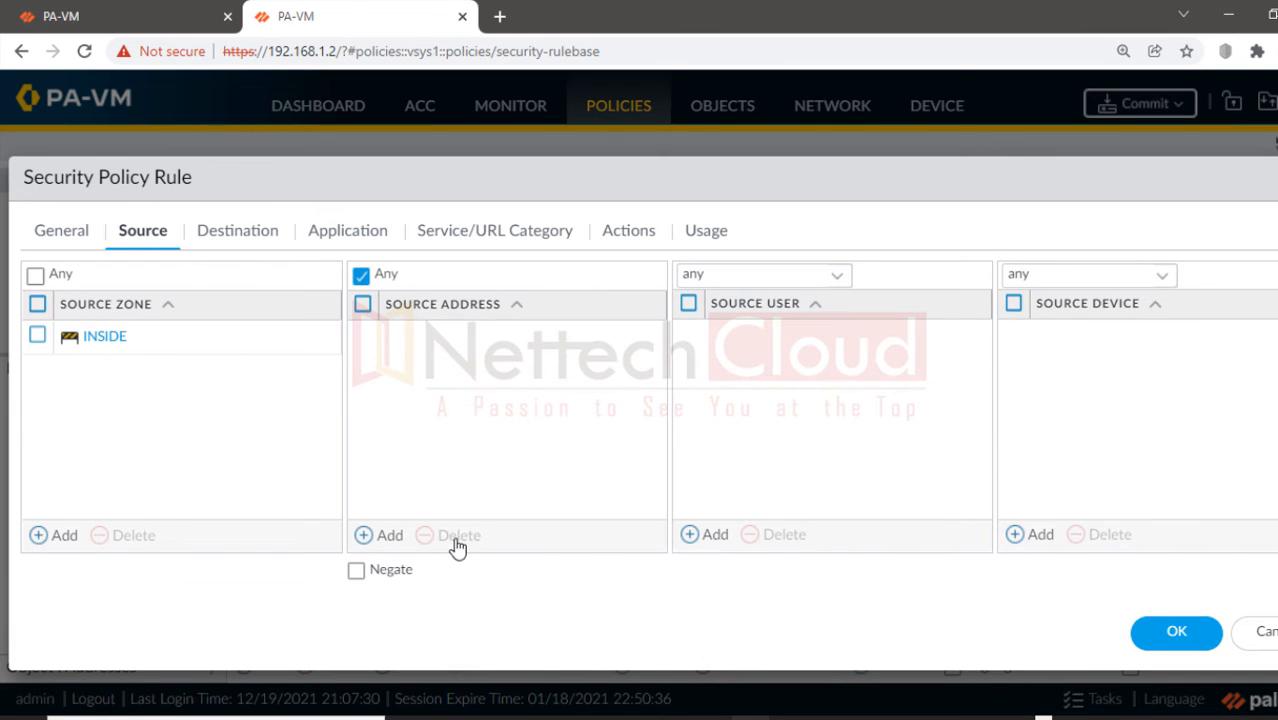
left_click(389, 537)
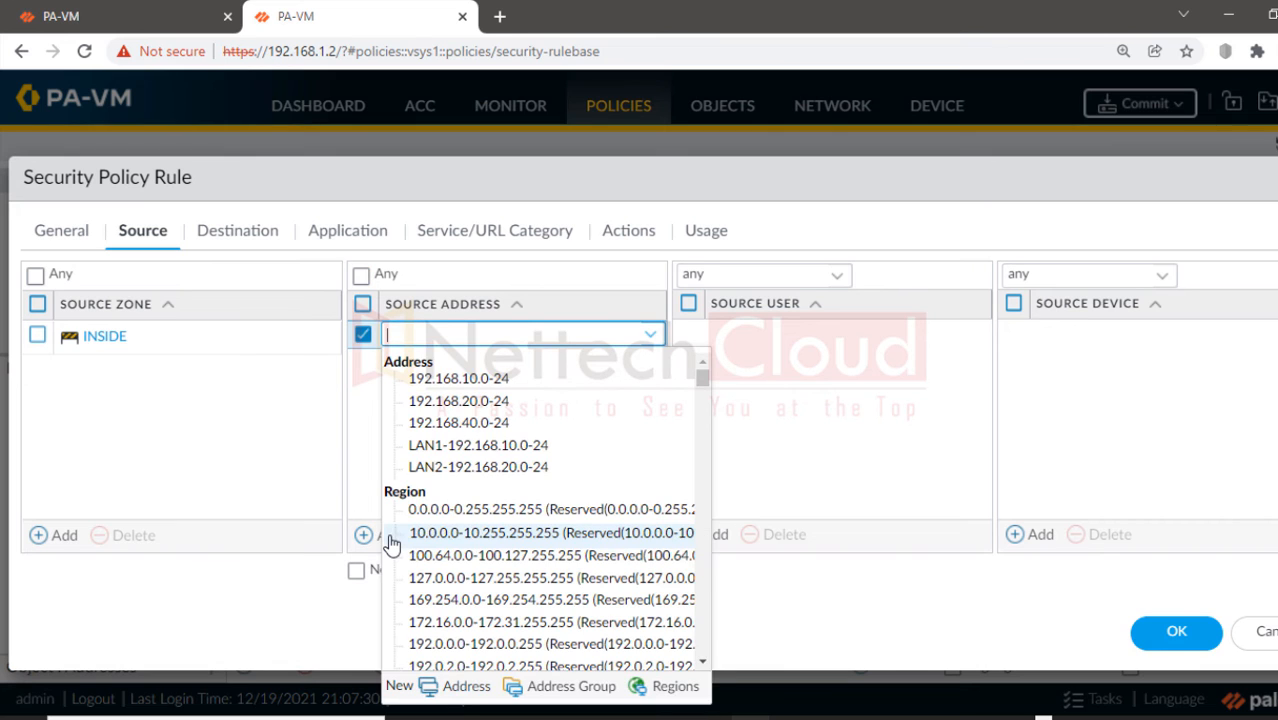
left_click(477, 386)
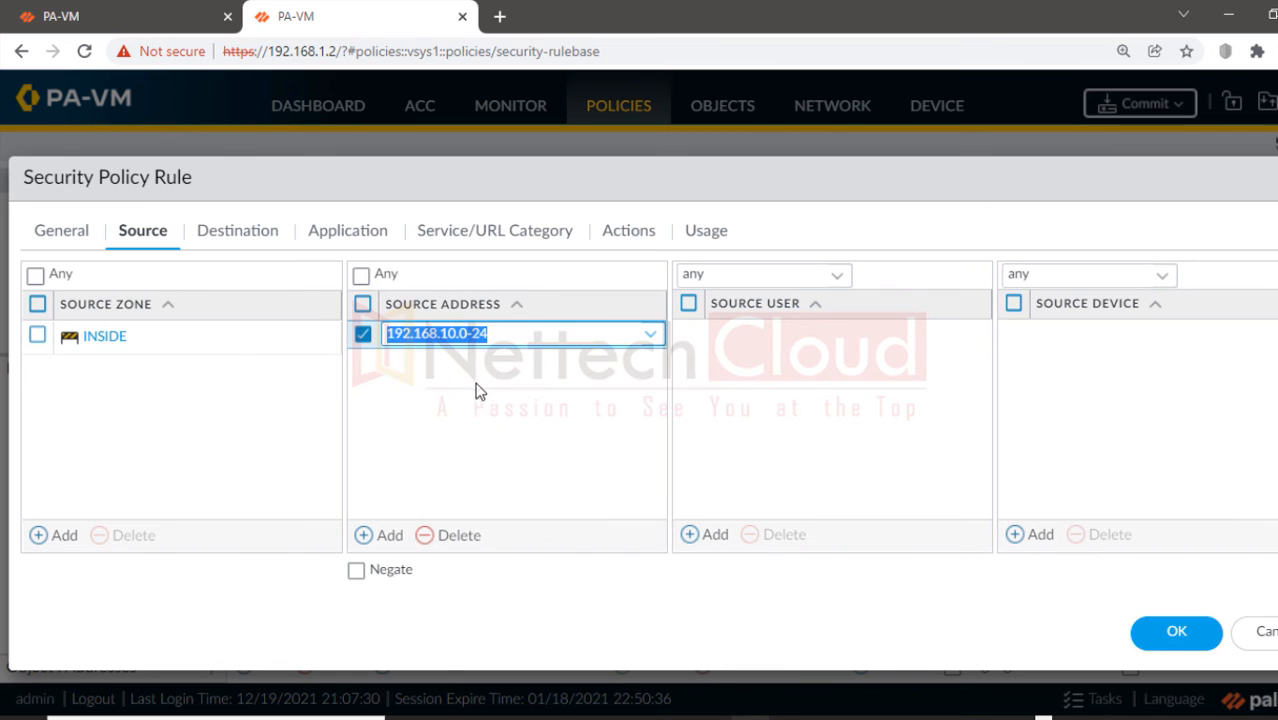
Step: Replace destination LAN1-192.168.10.0-24 with 192.168.20.0-24 and recheck the source and destination
left_click(236, 232)
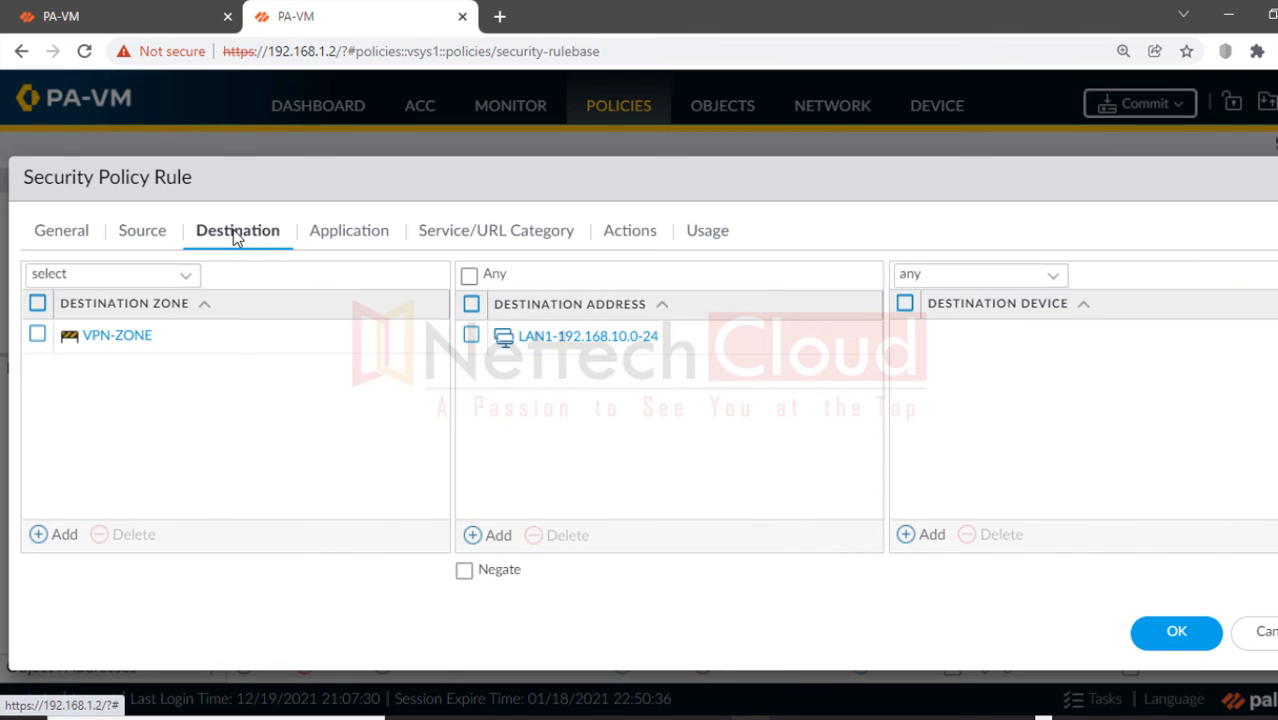
left_click(469, 336)
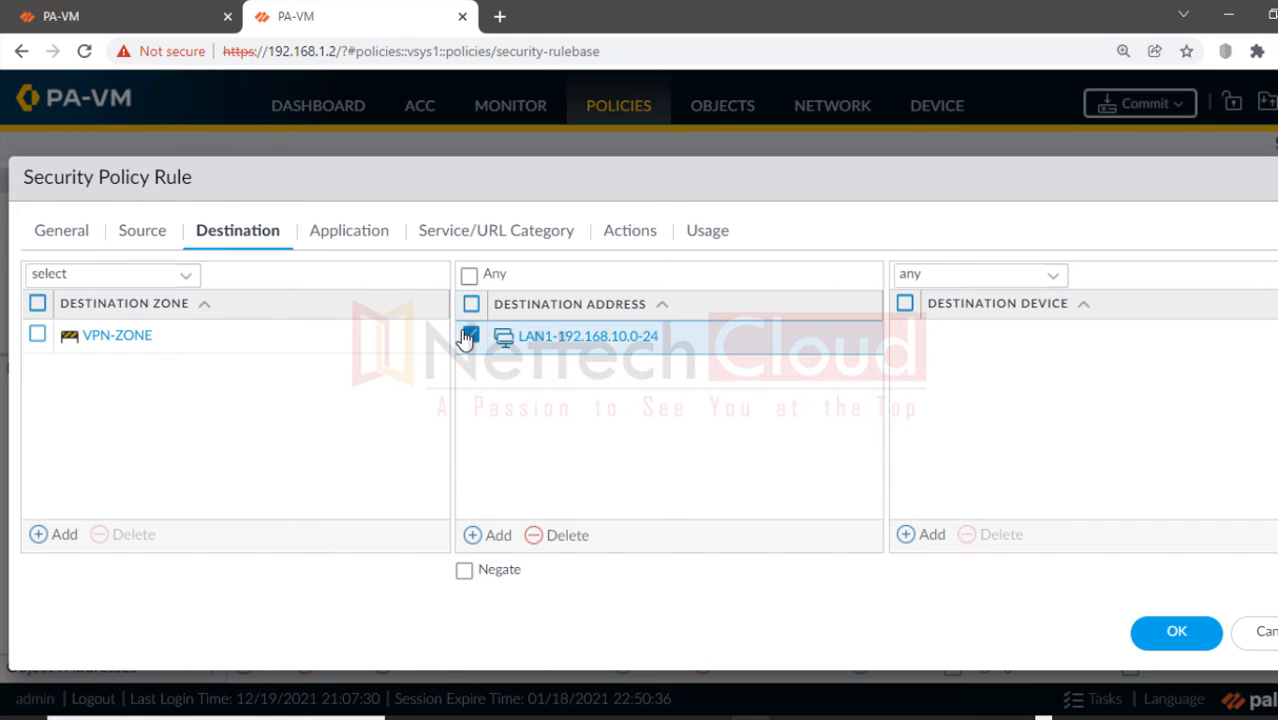
left_click(555, 538)
left_click(500, 535)
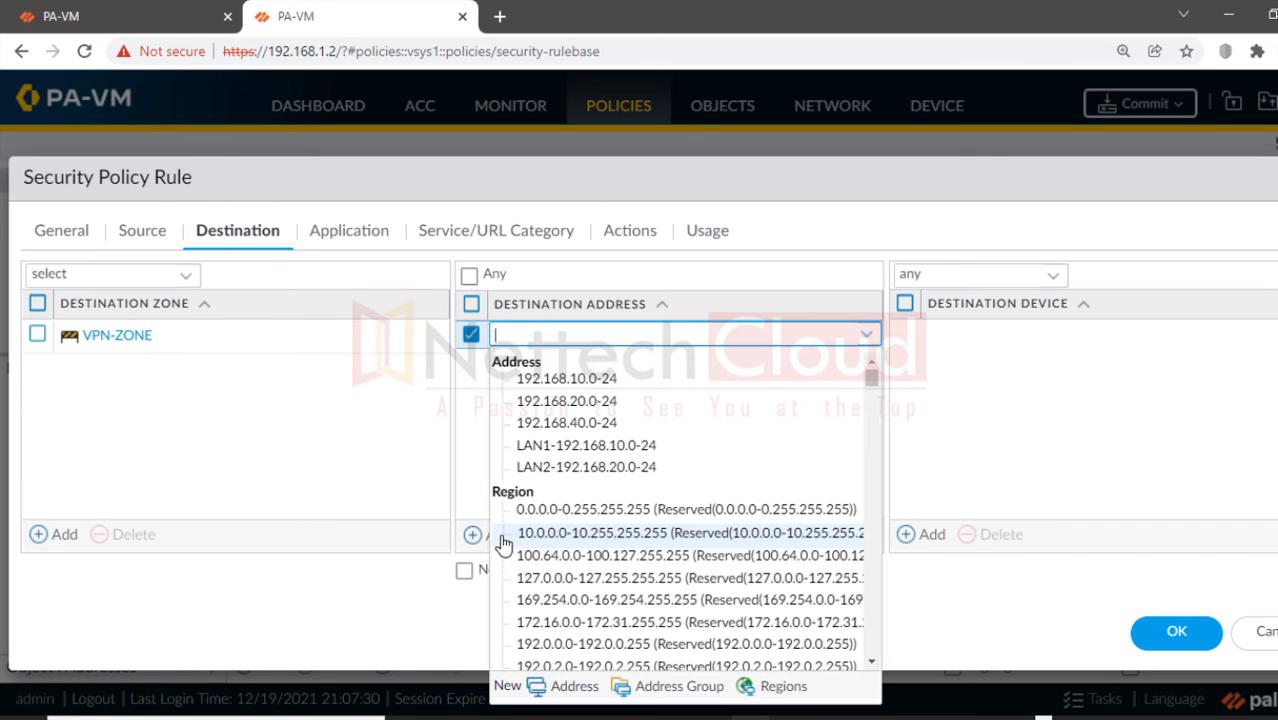
left_click(566, 400)
left_click(390, 418)
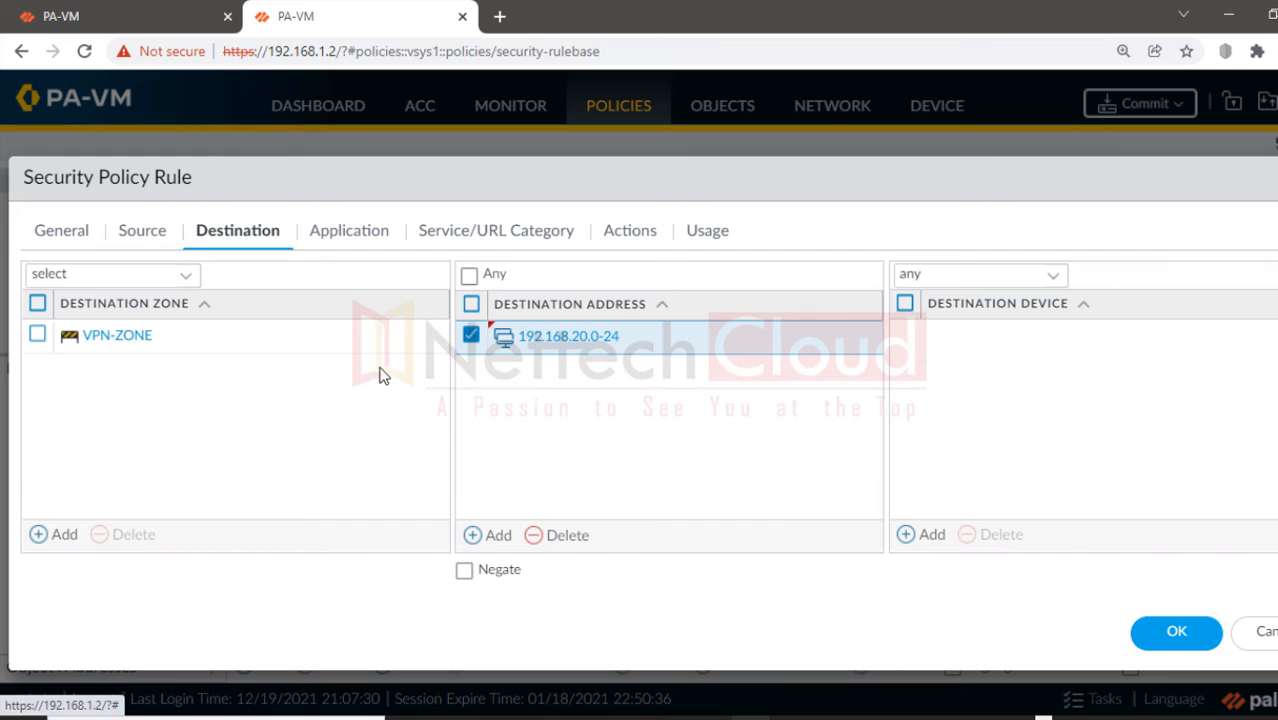
left_click(141, 233)
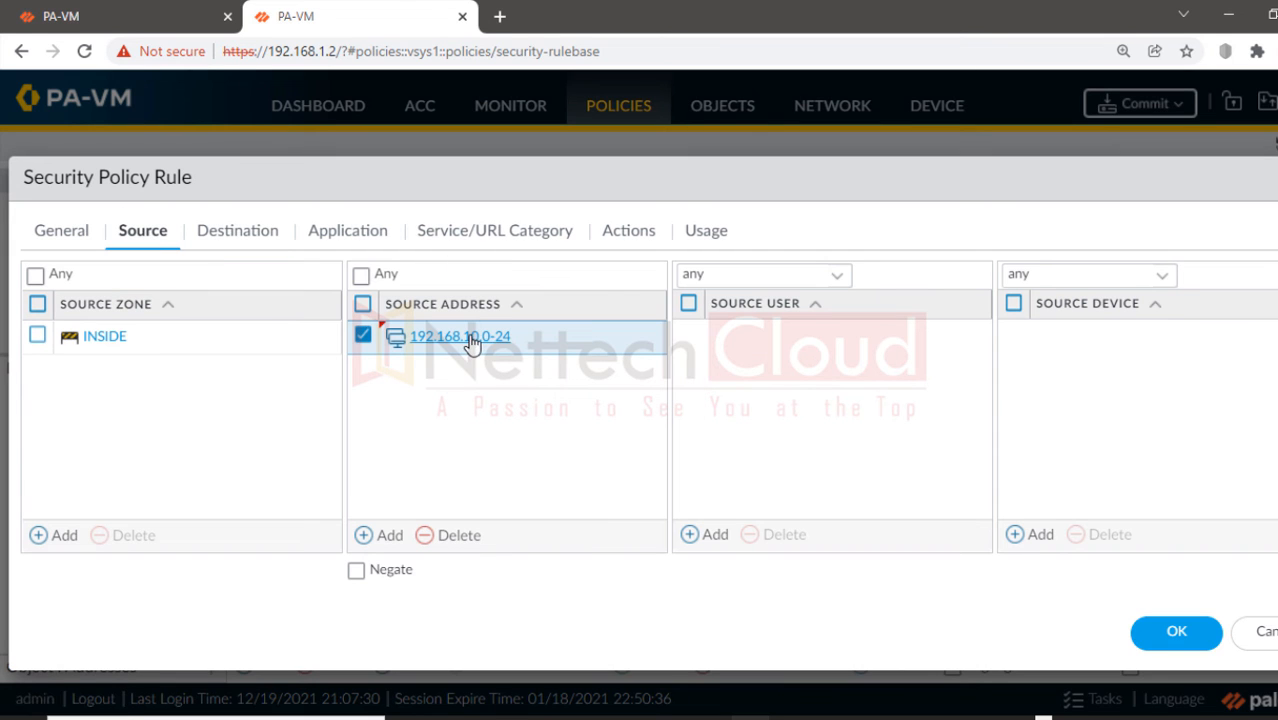
left_click(266, 236)
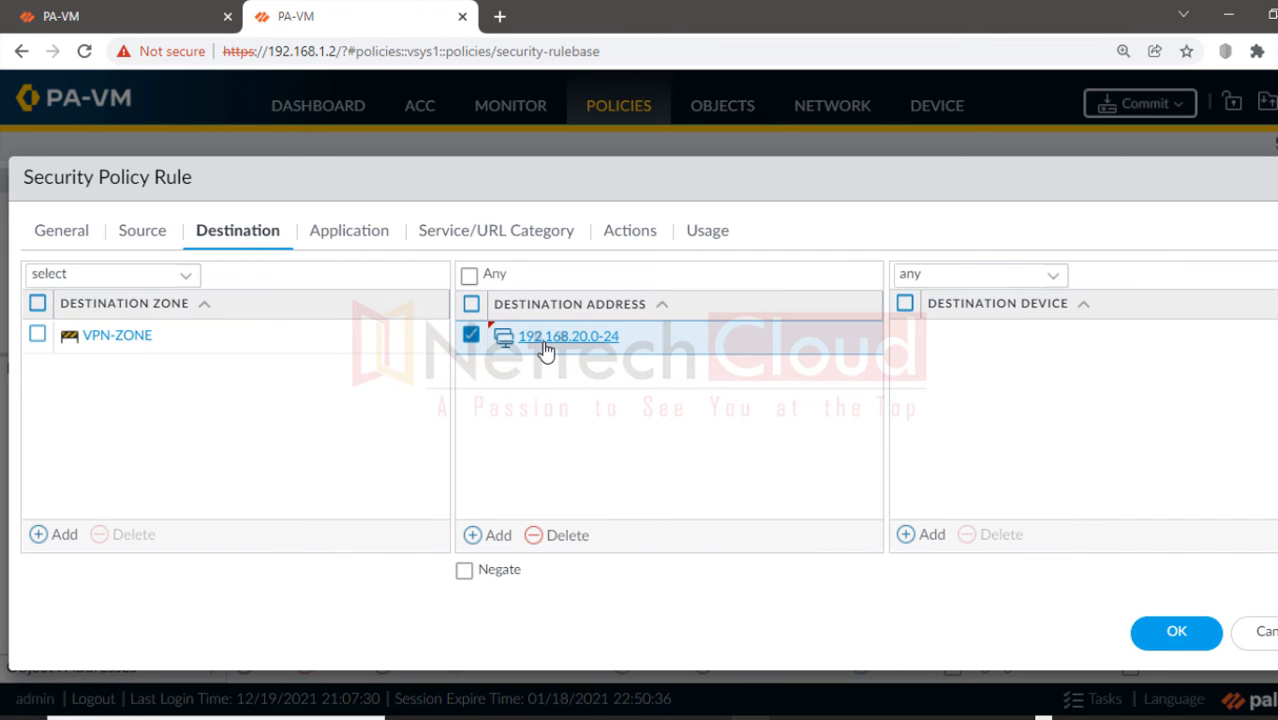
Step: On the Paint diagram, highlight the 192.168.20.0/24 and 192.168.10.0/24 subnets and draw a curve from LAN 2 to PA 2
left_click(987, 718)
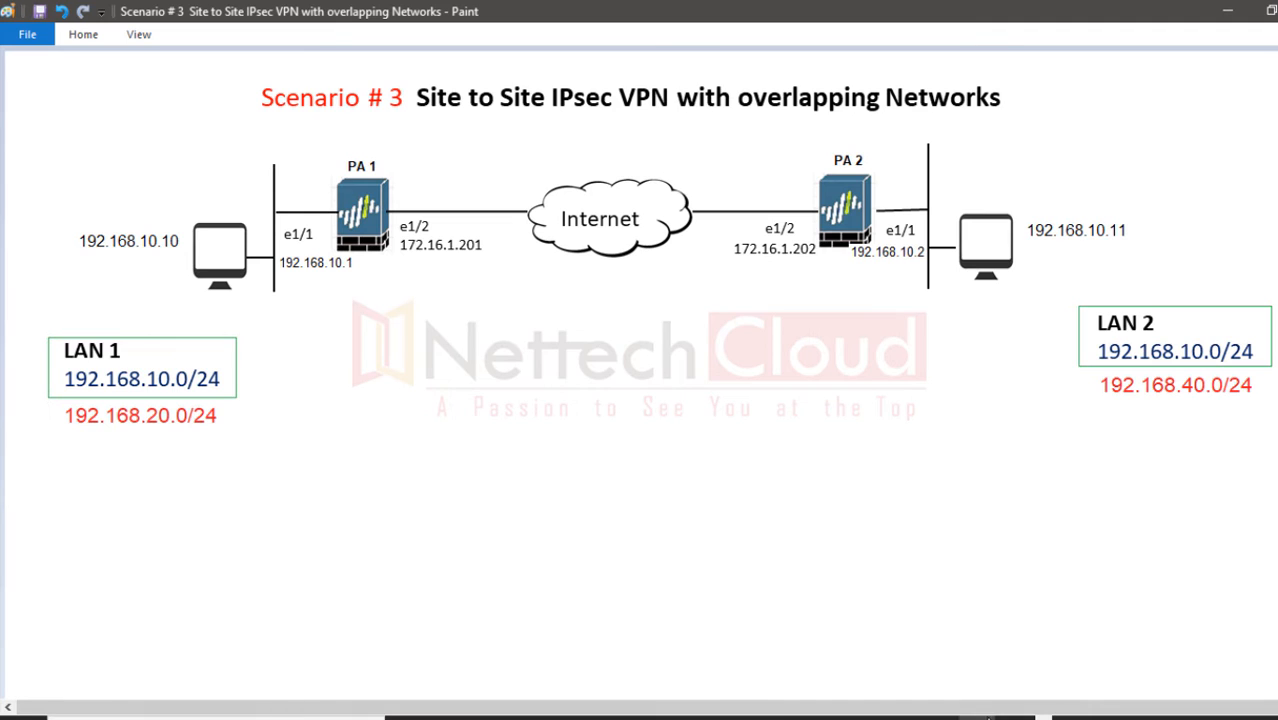
left_click(1264, 180)
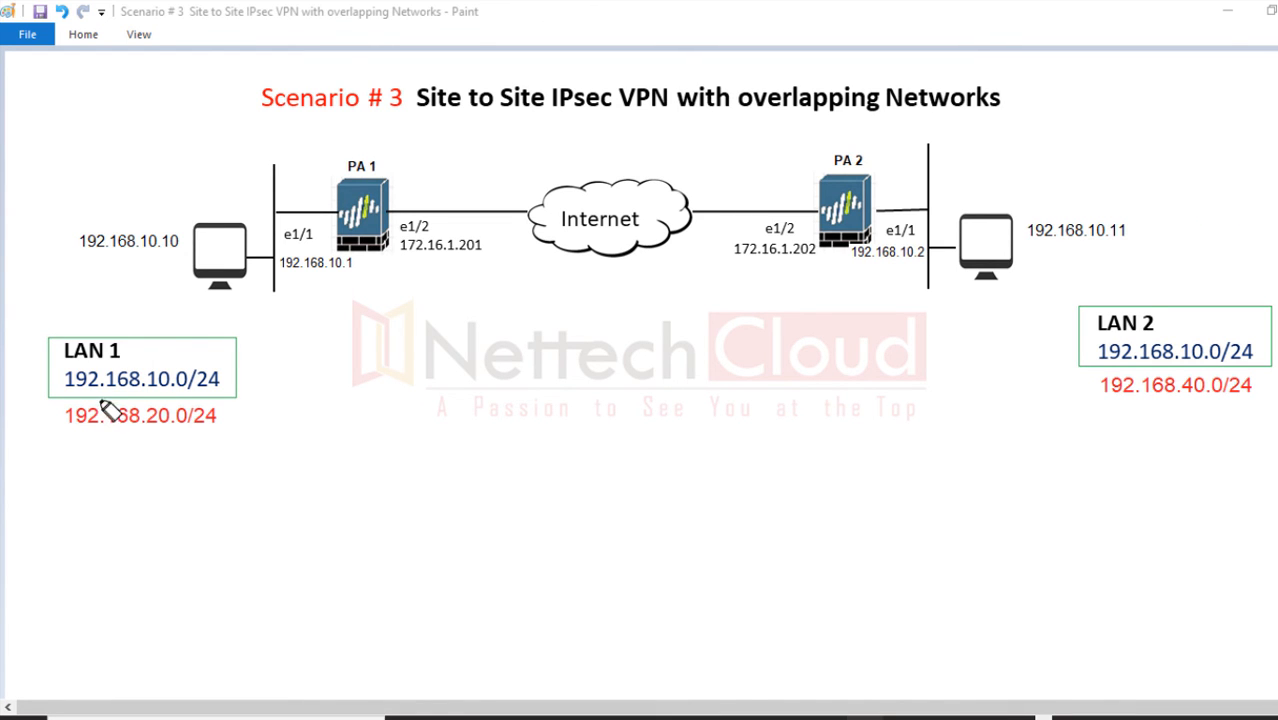
mouse_move(66, 418)
left_mouse_down()
mouse_move(212, 428)
mouse_move(80, 430)
mouse_move(157, 440)
left_mouse_up()
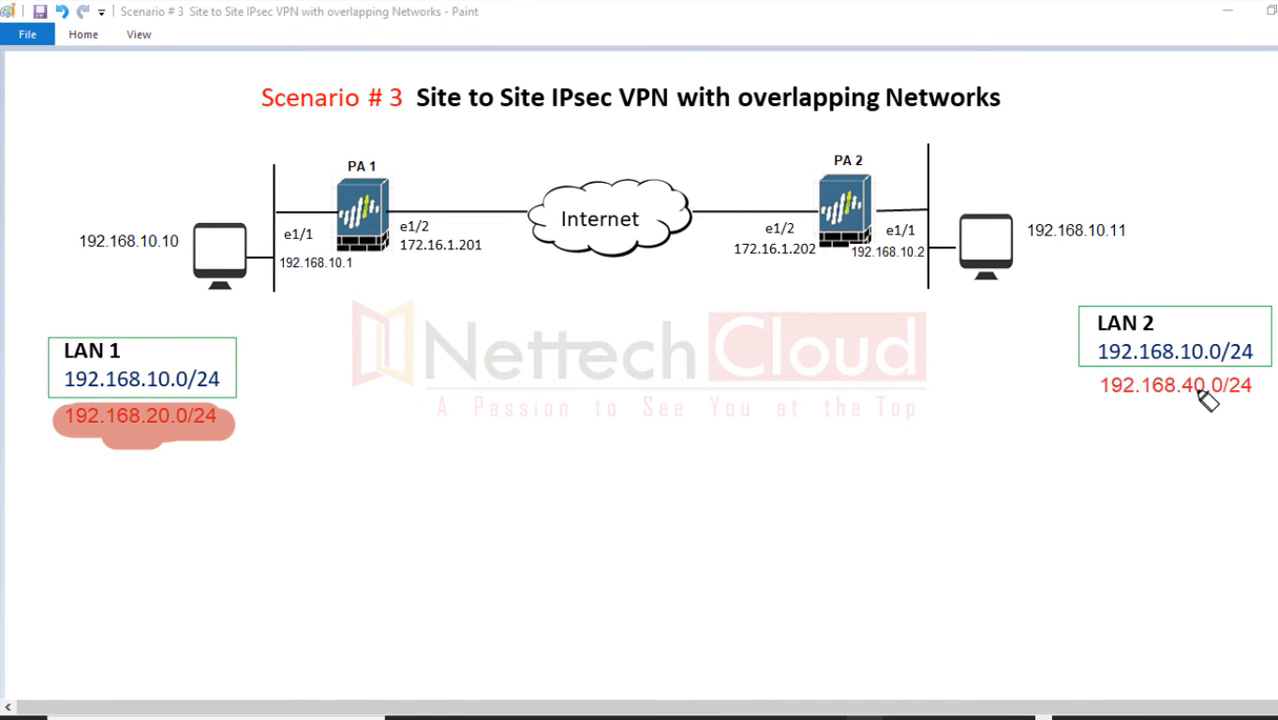
left_click_drag(1133, 362, 1148, 230)
mouse_move(1148, 230)
left_mouse_down()
mouse_move(918, 165)
mouse_move(850, 195)
left_mouse_up()
left_click_drag(893, 112, 906, 224)
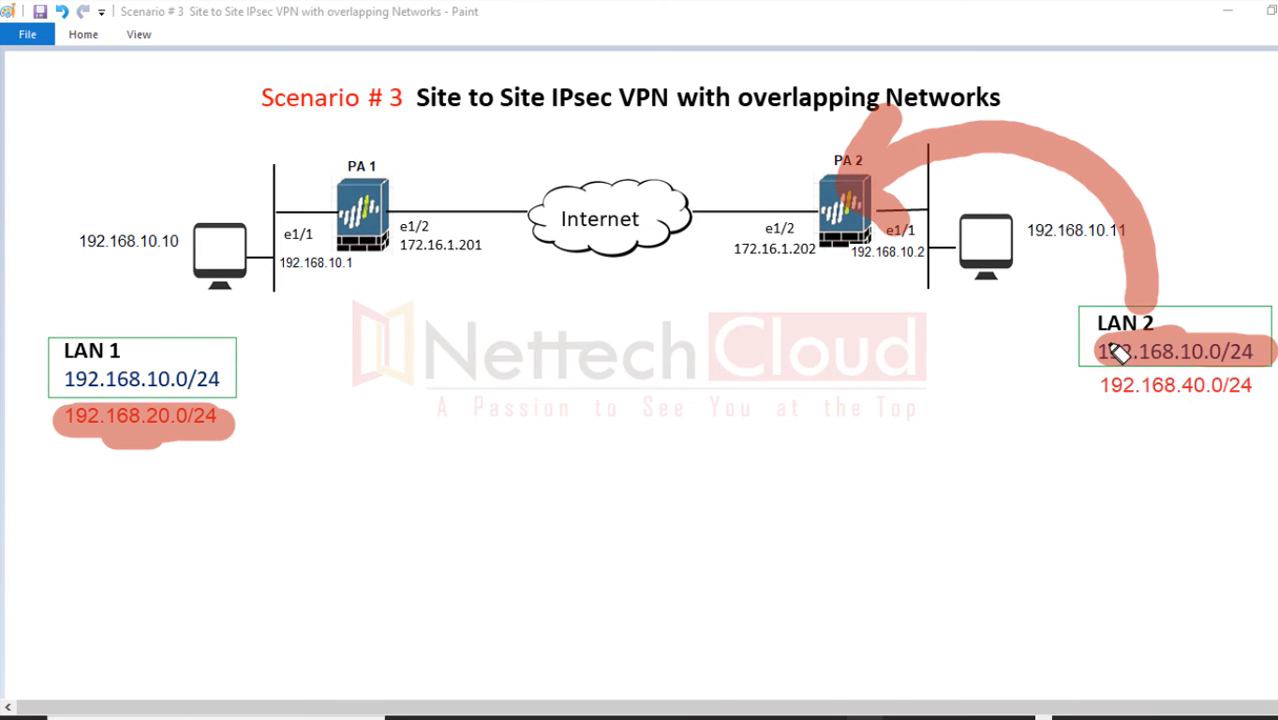
Step: Highlight the LAN 2 label and PA 2's 192.168.10.2, draw an arc to PA 1, then erase the marks
left_click_drag(1092, 322, 1225, 332)
left_click_drag(86, 420, 175, 448)
left_click_drag(901, 259, 918, 250)
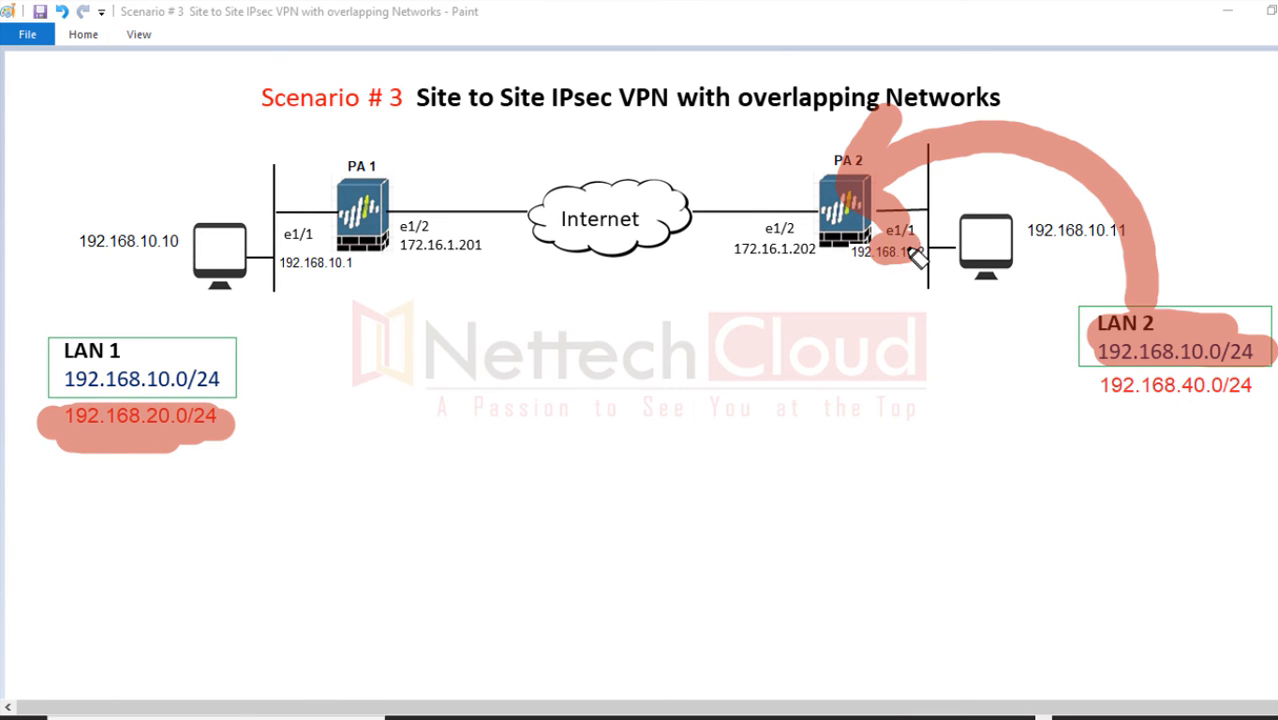
mouse_move(830, 205)
left_mouse_down()
mouse_move(503, 141)
mouse_move(378, 208)
left_mouse_up()
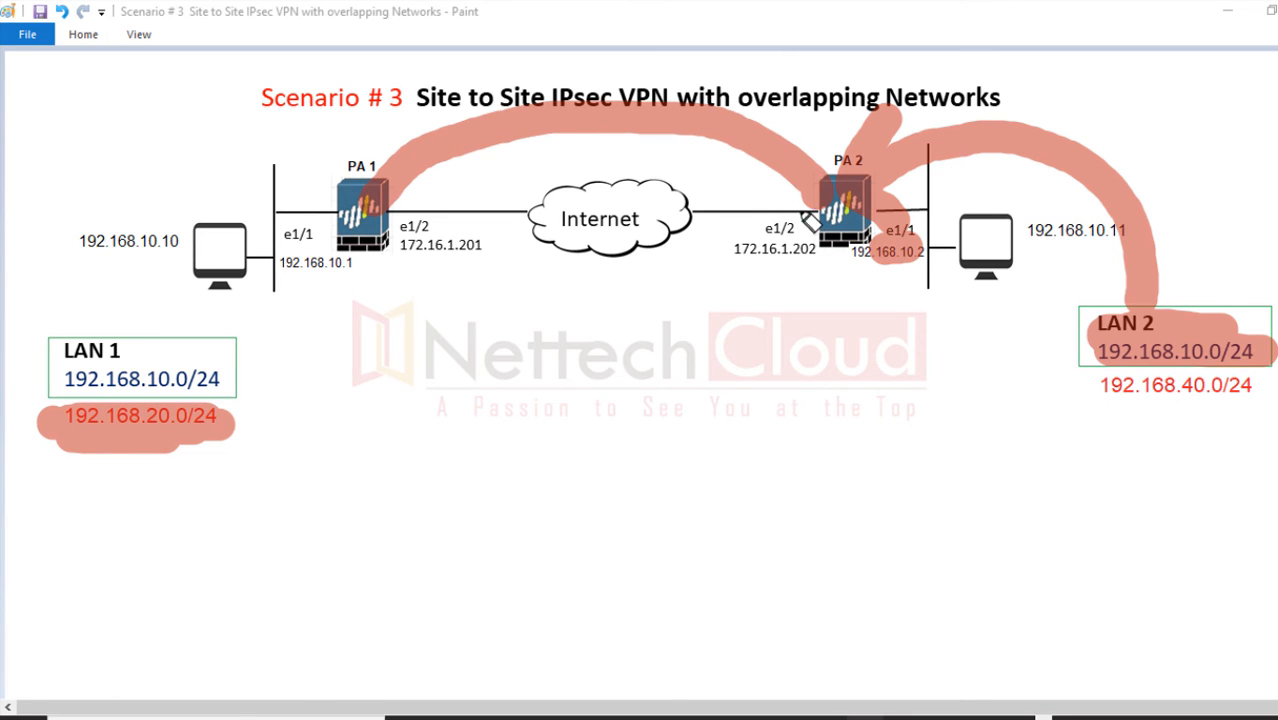
left_click(1248, 177)
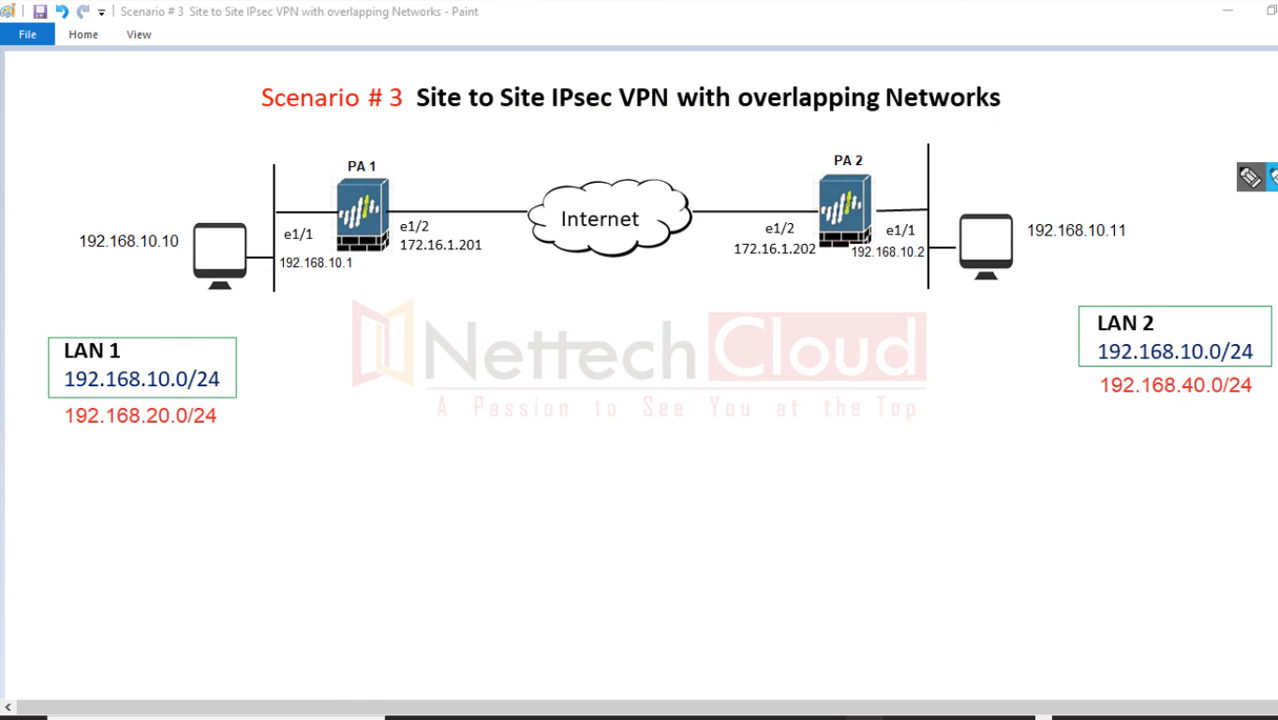
key("alt+Tab")
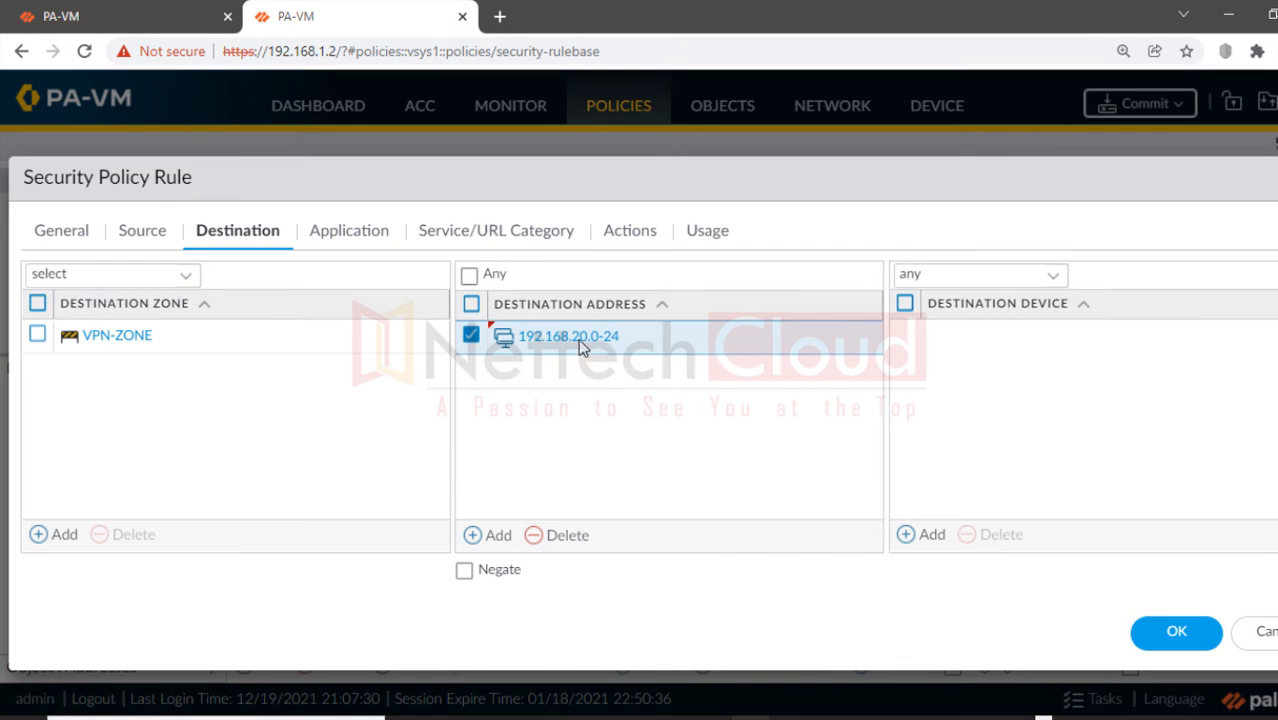
Step: Review the remaining settings and save the OUTBOUND-POLICY-VPN rule
left_click(358, 238)
left_click(452, 234)
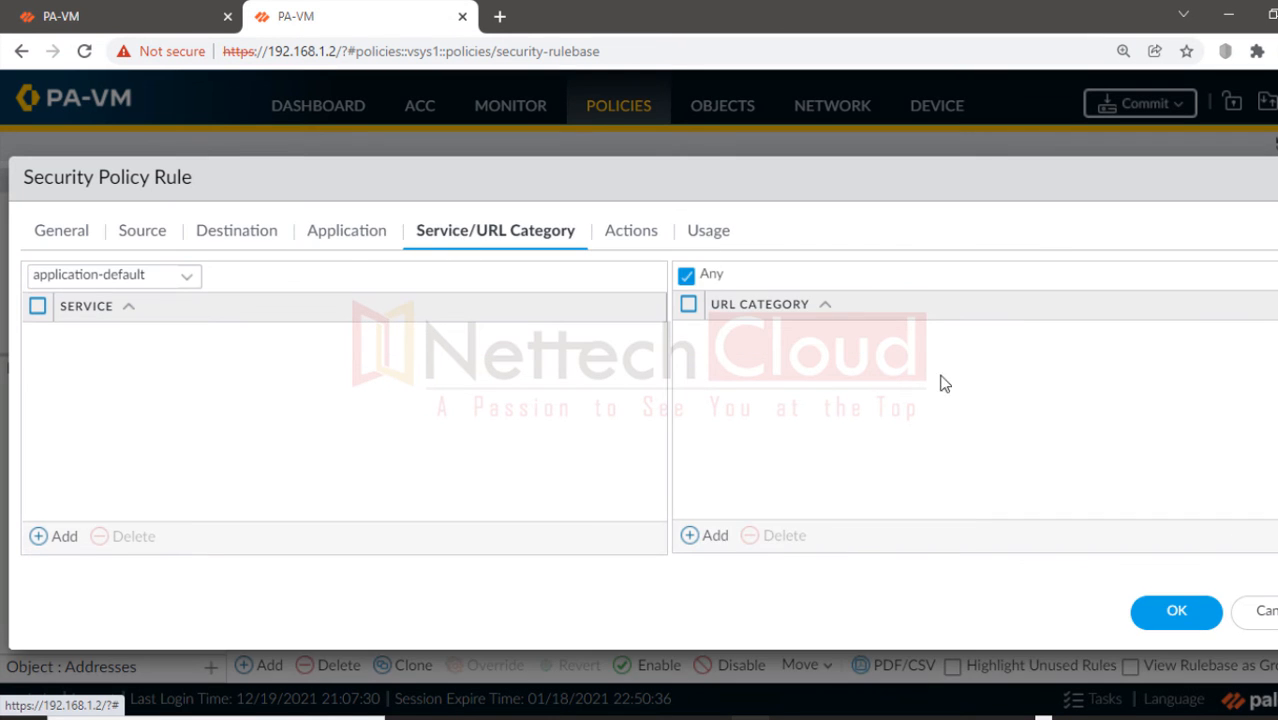
left_click(1172, 611)
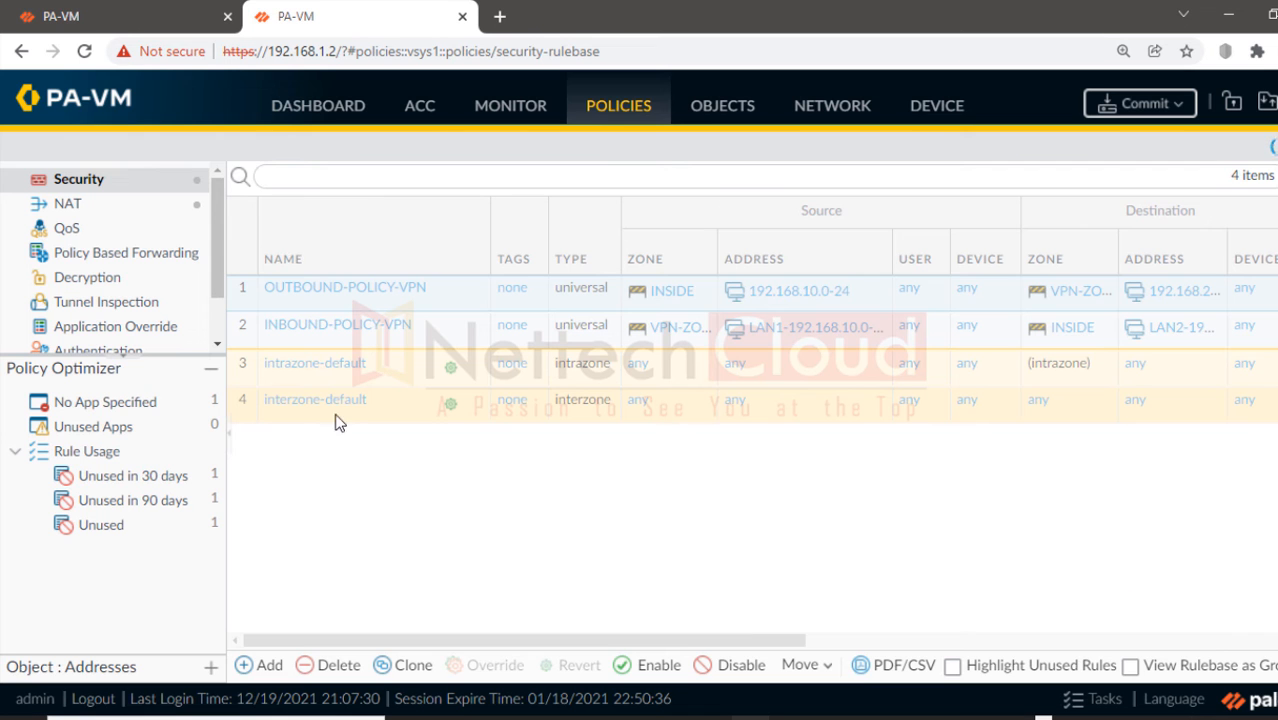
Step: In INBOUND-POLICY-VPN, replace source LAN1-192.168.10.0-24 with 192.168.20.0-24
left_click(338, 325)
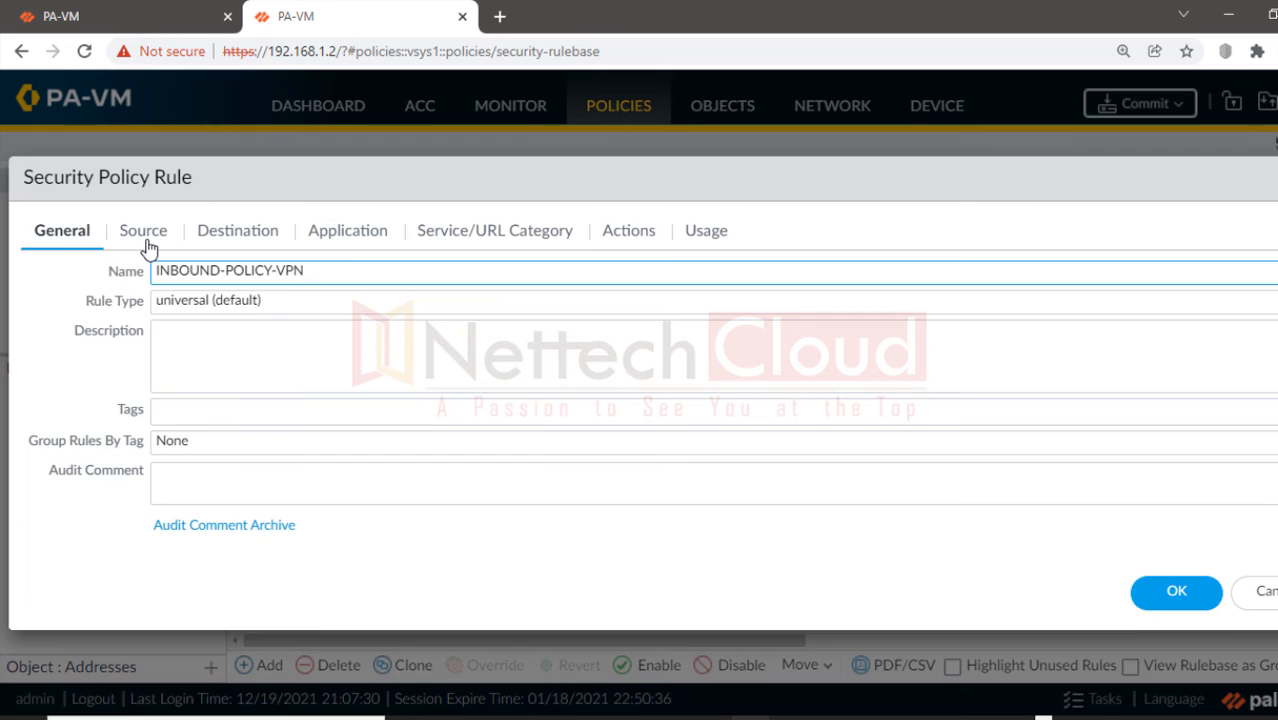
left_click(143, 232)
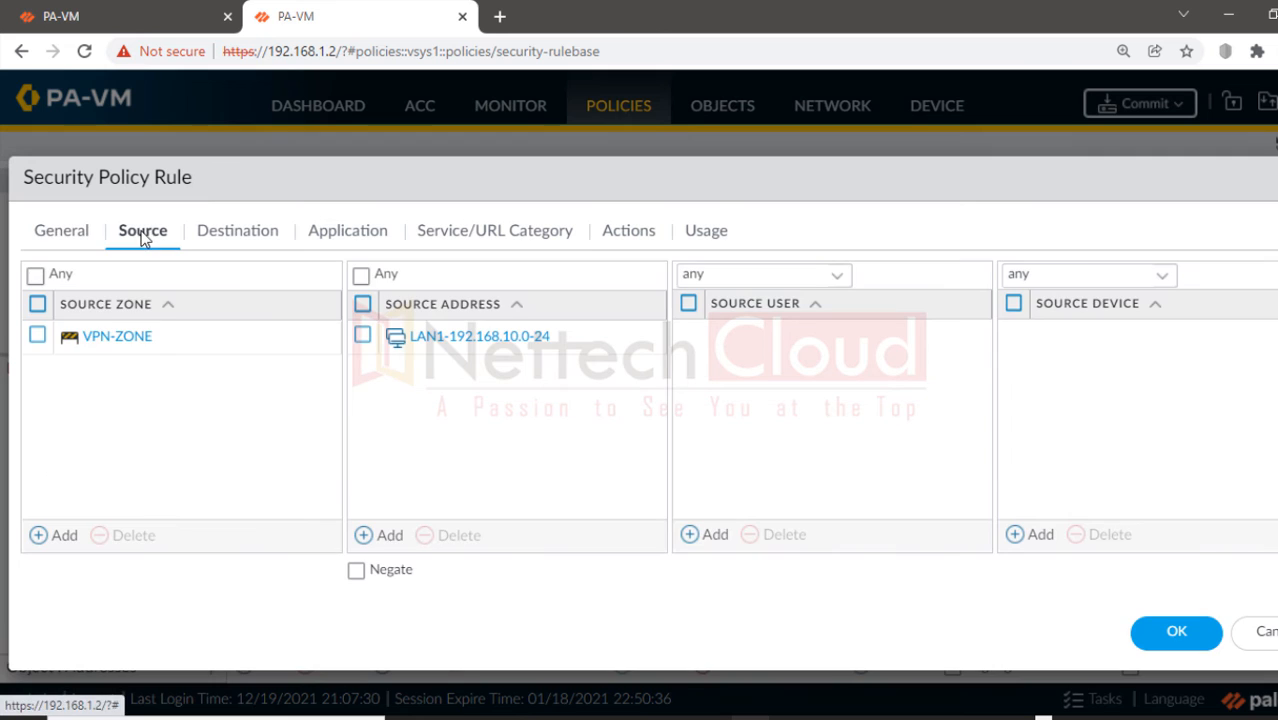
left_click(363, 337)
left_click(444, 537)
left_click(387, 536)
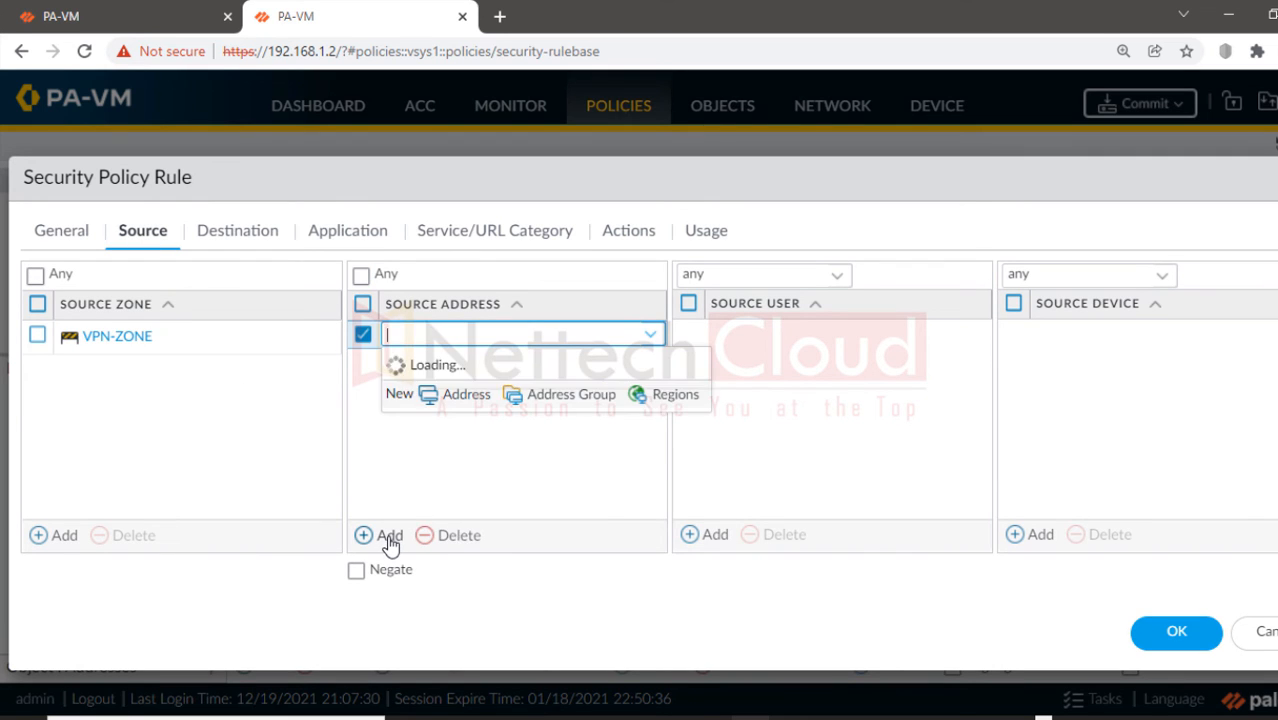
left_click(478, 468)
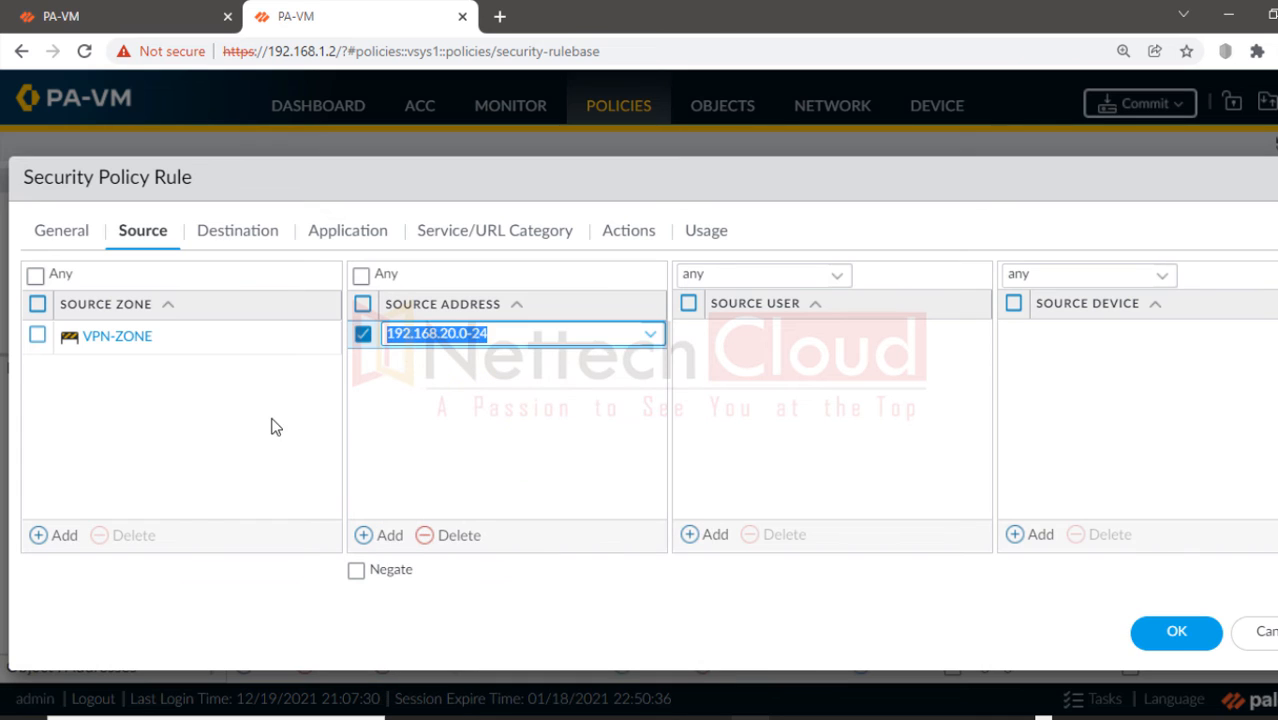
Step: Replace destination LAN2-192.168.20.0-24 with 192.168.40.0-24, review the remaining settings, and save the rule
left_click(237, 230)
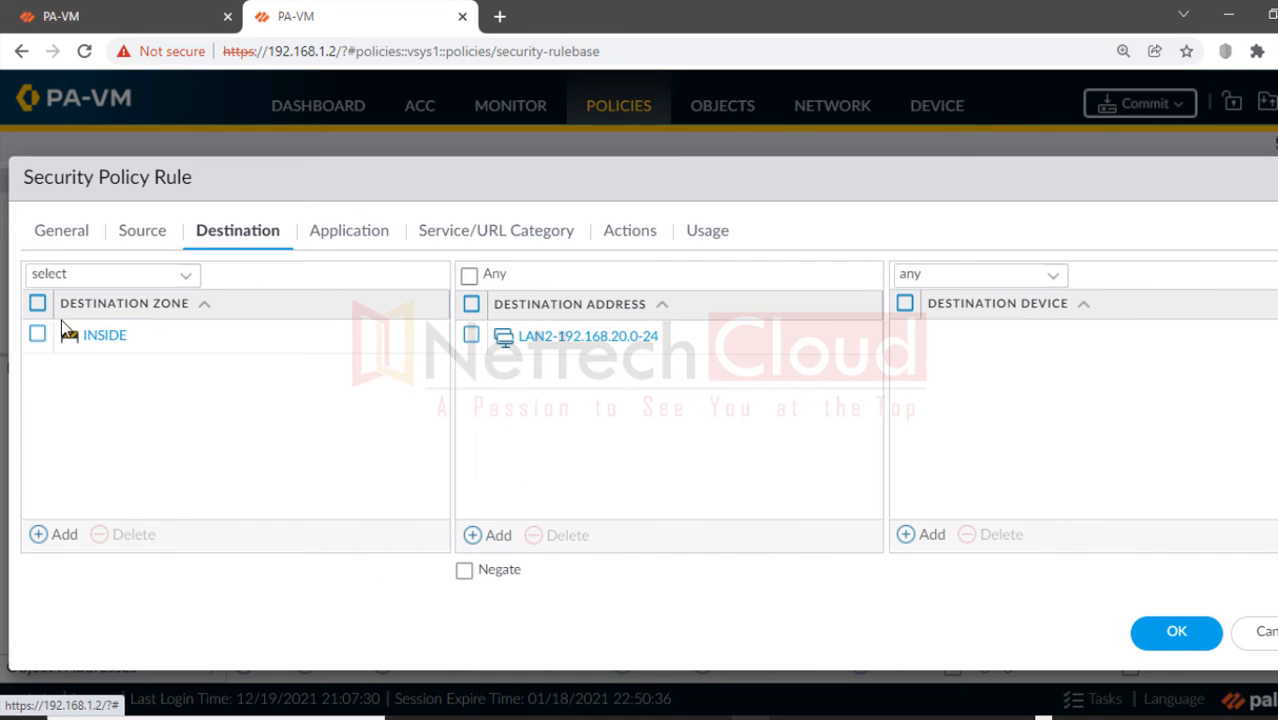
left_click(470, 336)
left_click(543, 540)
left_click(500, 536)
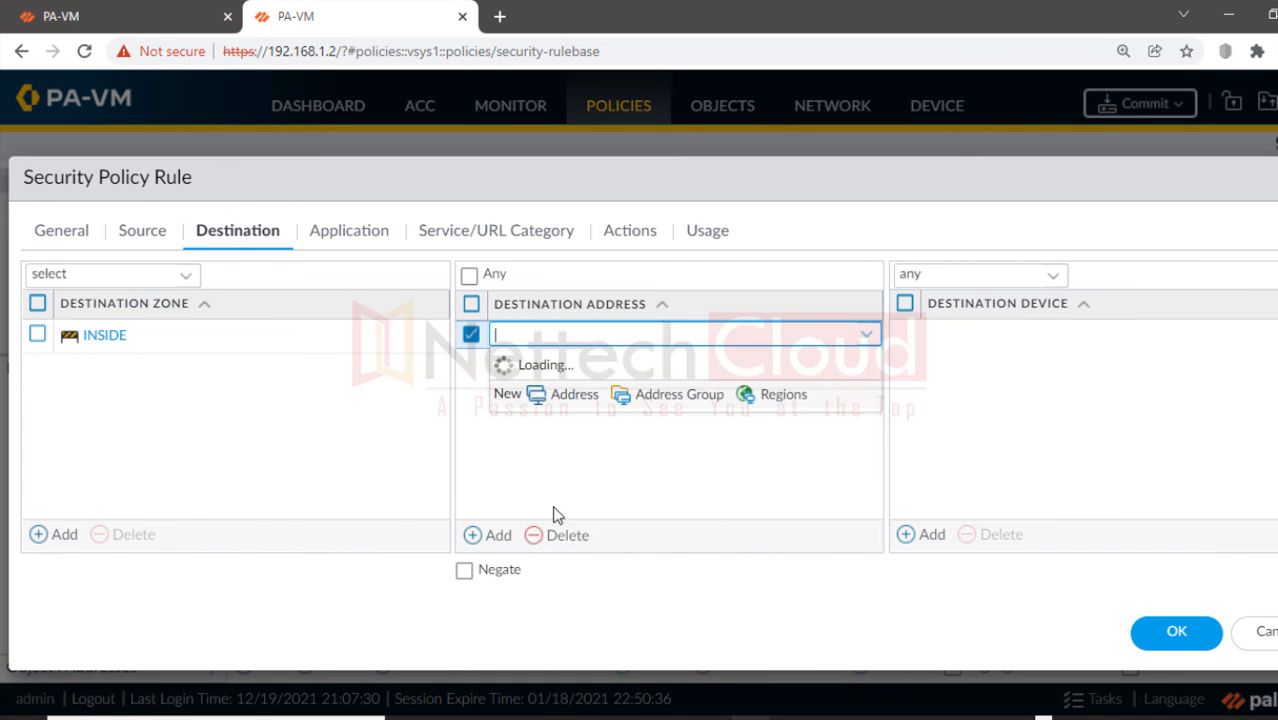
left_click(580, 430)
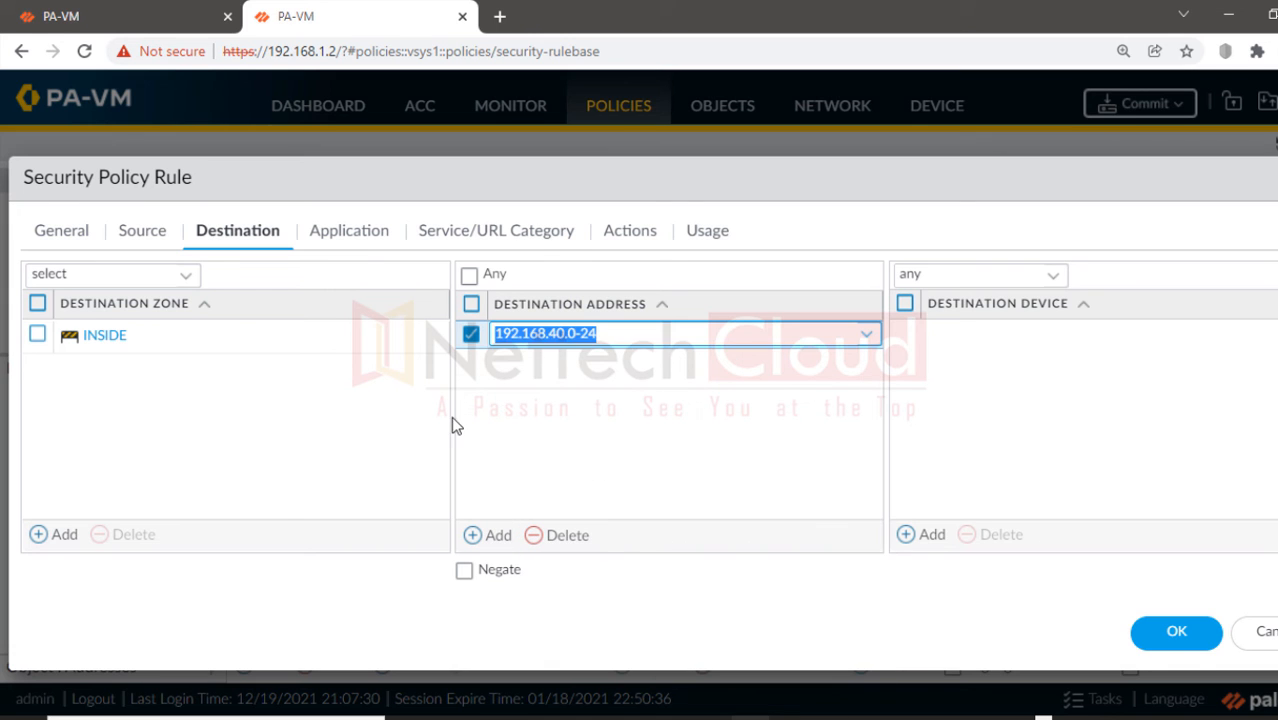
left_click(365, 240)
left_click(485, 240)
left_click(630, 232)
left_click(1172, 556)
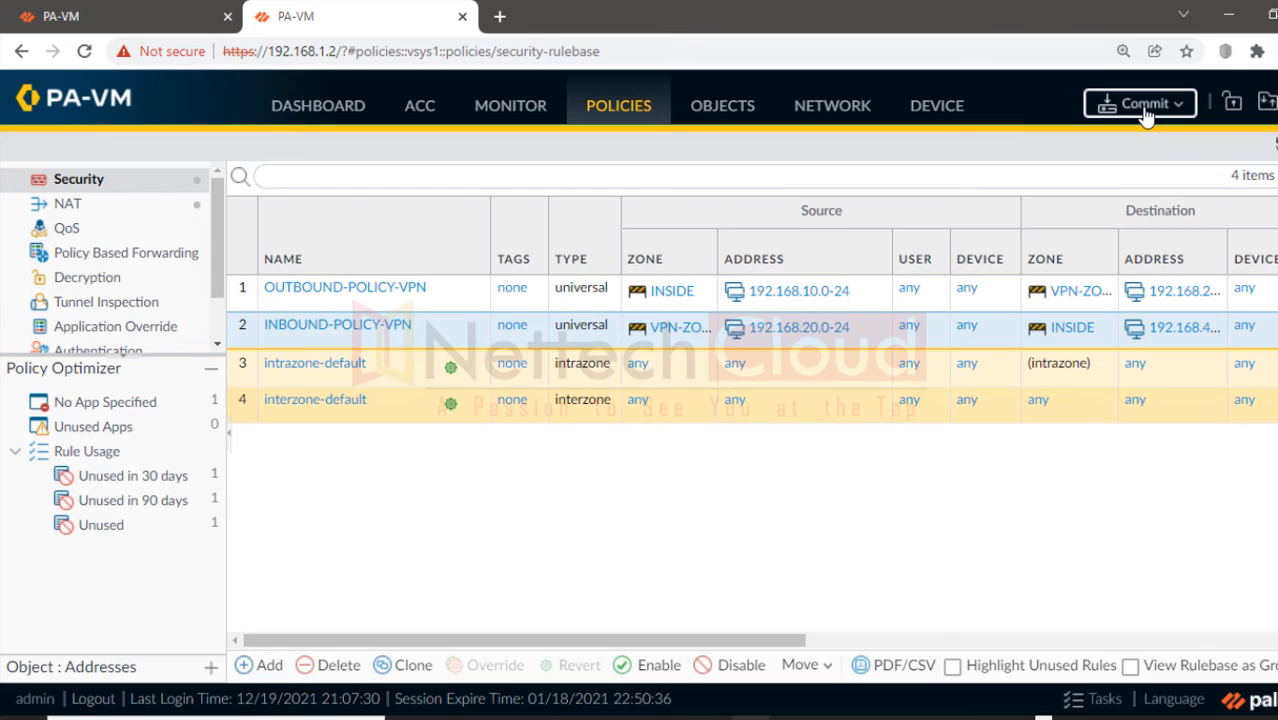
Step: Commit the updated VPN rules on the 192.168.1.2 firewall and close the commit status
left_click(1140, 106)
left_click(867, 662)
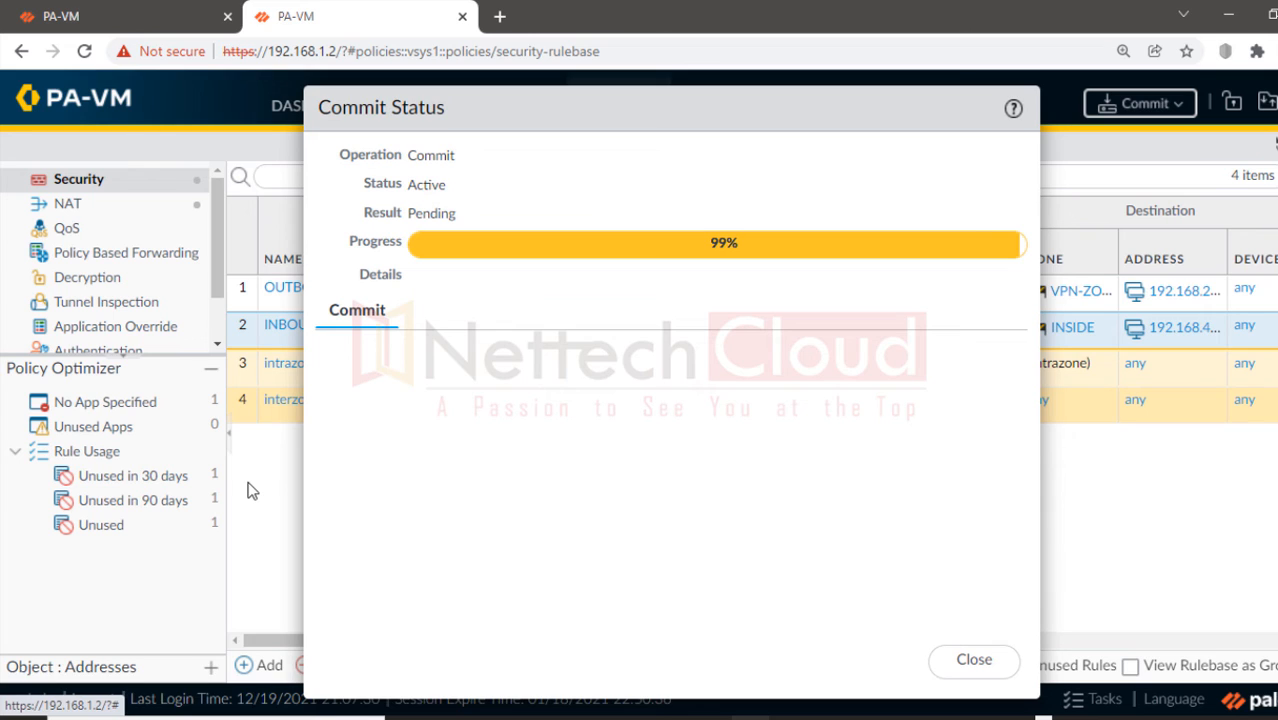
left_click(975, 656)
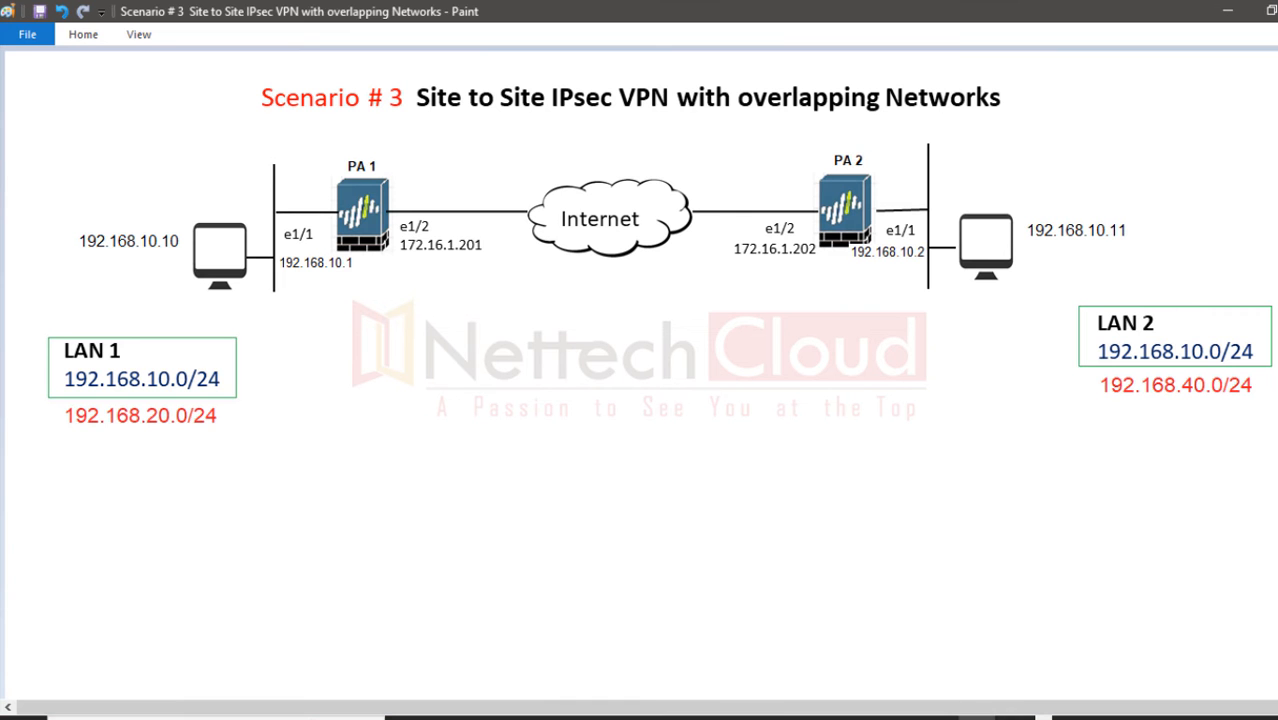
Step: Highlight 192.168.10.10 in red and 192.168.10.11 in blue, then draw a curve from the LAN 1 PC to the LAN 2 PC
left_click(1255, 178)
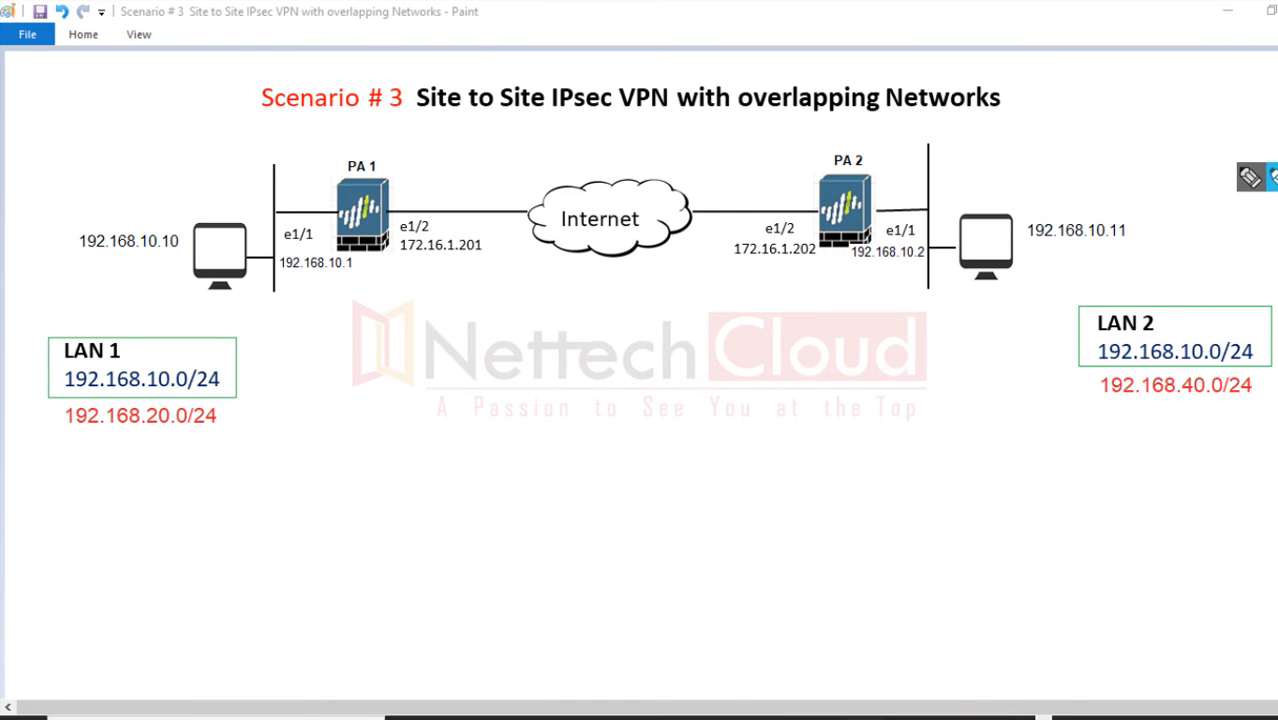
left_click_drag(103, 253, 172, 248)
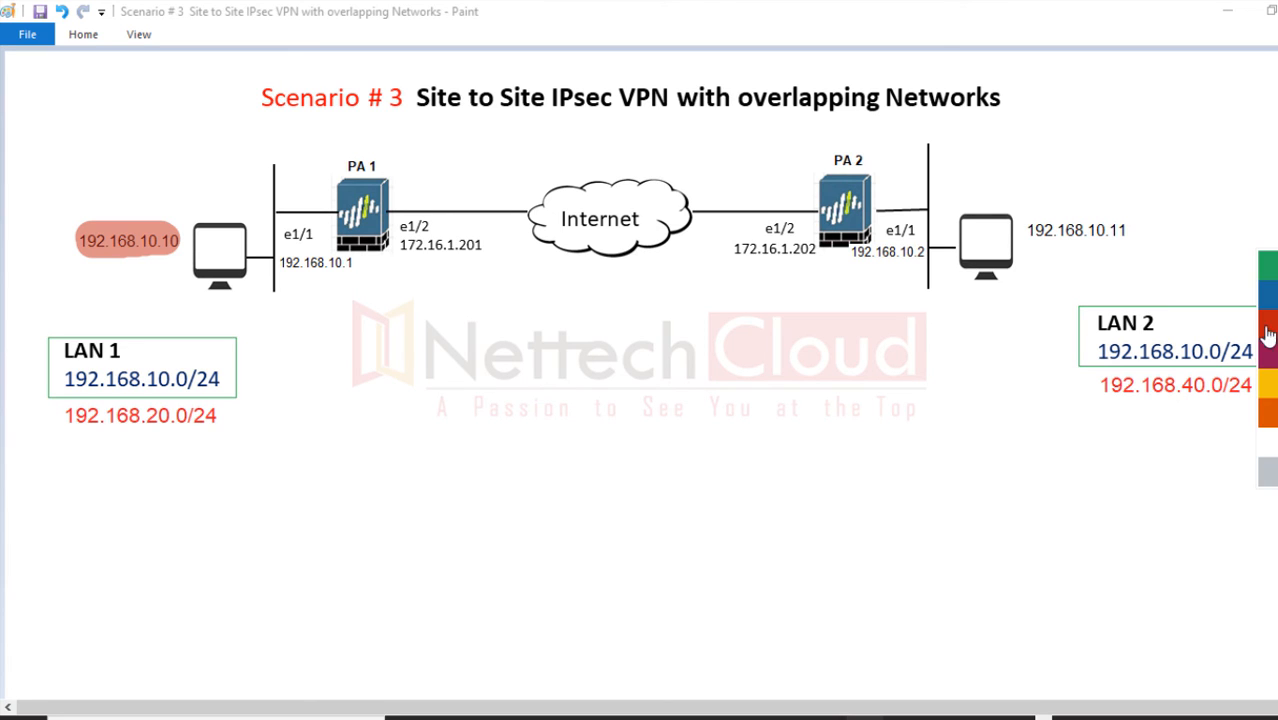
left_click(1267, 330)
mouse_move(1058, 243)
left_mouse_down()
mouse_move(1120, 244)
mouse_move(1120, 232)
left_mouse_up()
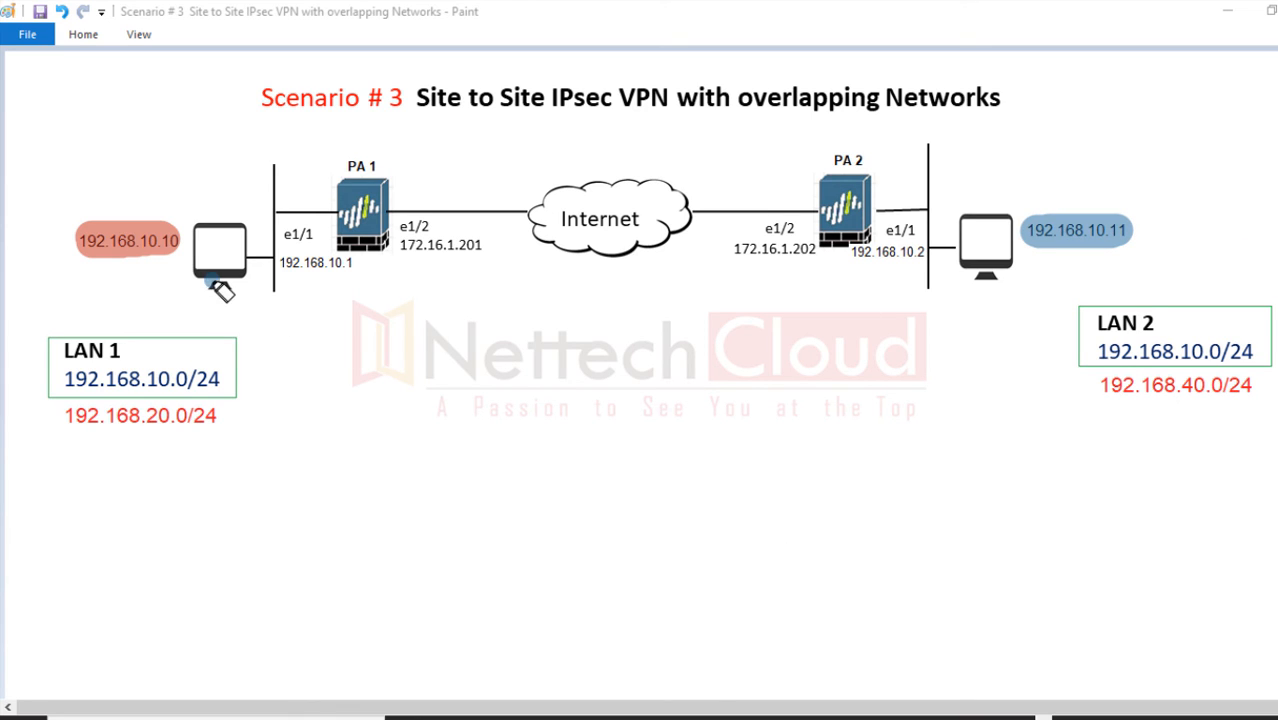
mouse_move(214, 283)
left_mouse_down()
mouse_move(282, 360)
mouse_move(397, 418)
mouse_move(625, 431)
mouse_move(856, 419)
mouse_move(990, 294)
mouse_move(1037, 341)
left_mouse_up()
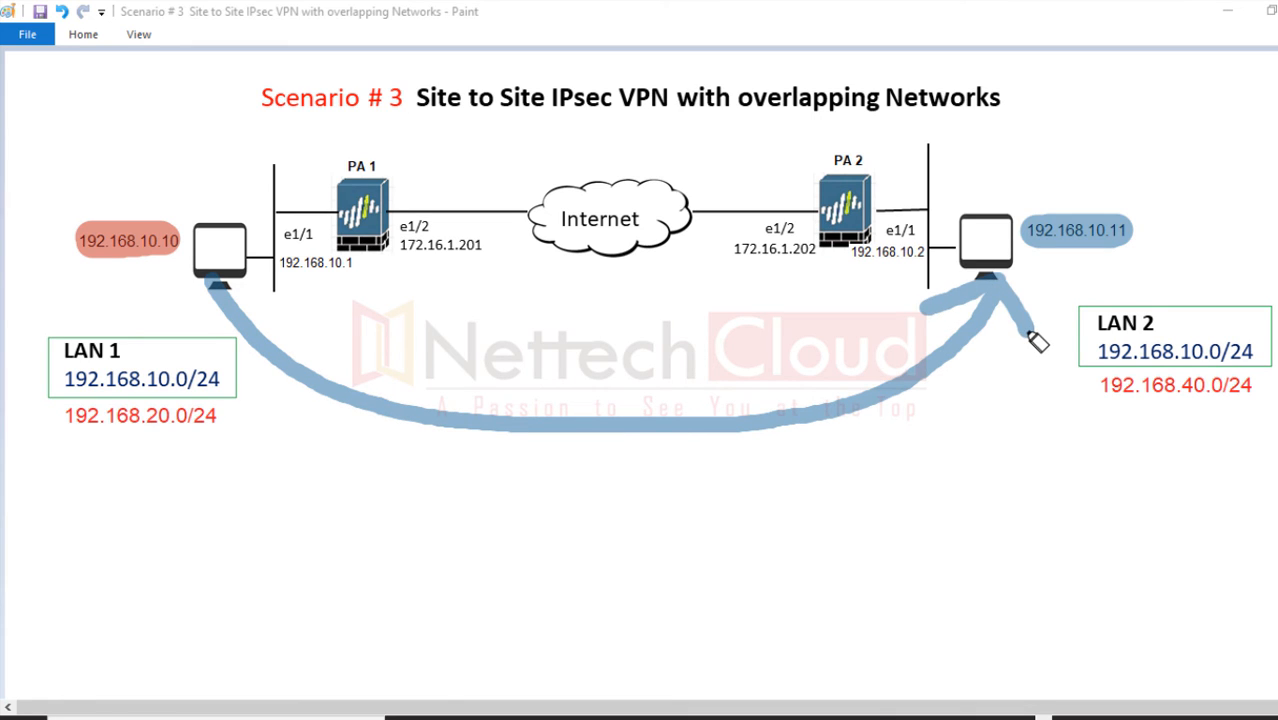
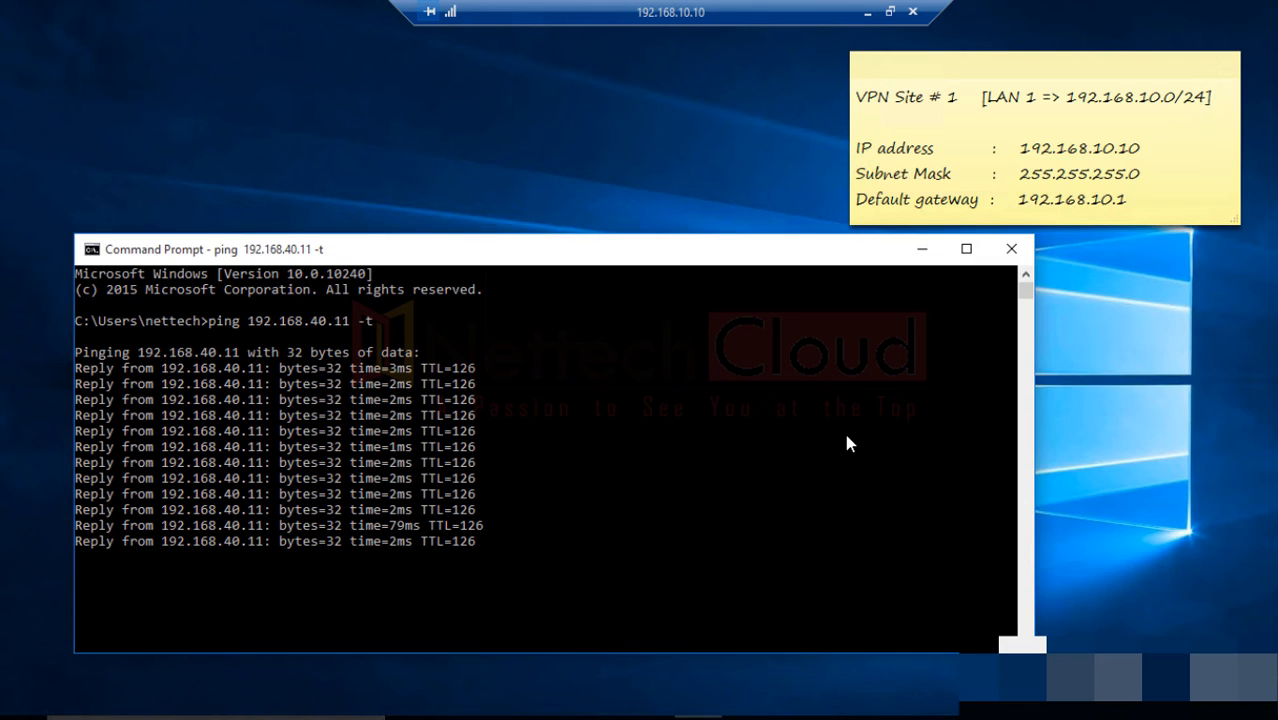
Step: Stop the continuous ping to 192.168.40.11 (19 of 19 replies, 0% loss) and minimize Command Prompt
left_click_drag(781, 250, 815, 250)
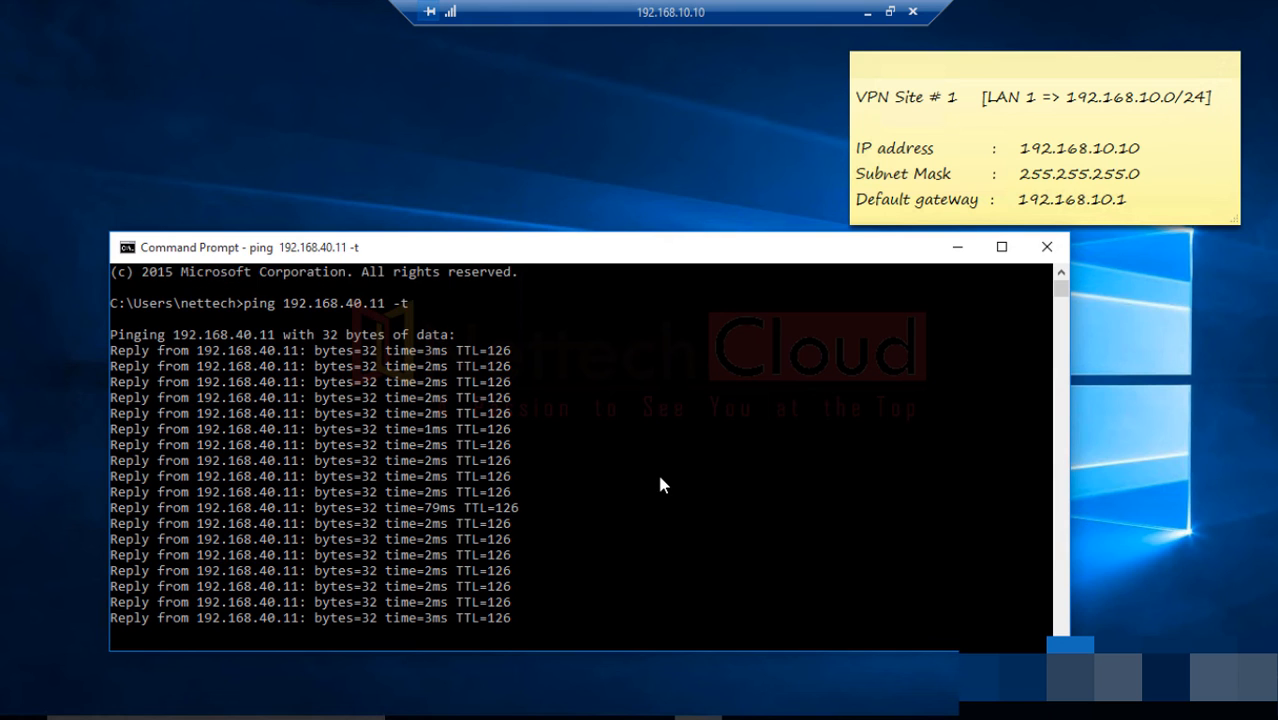
key("ctrl+c")
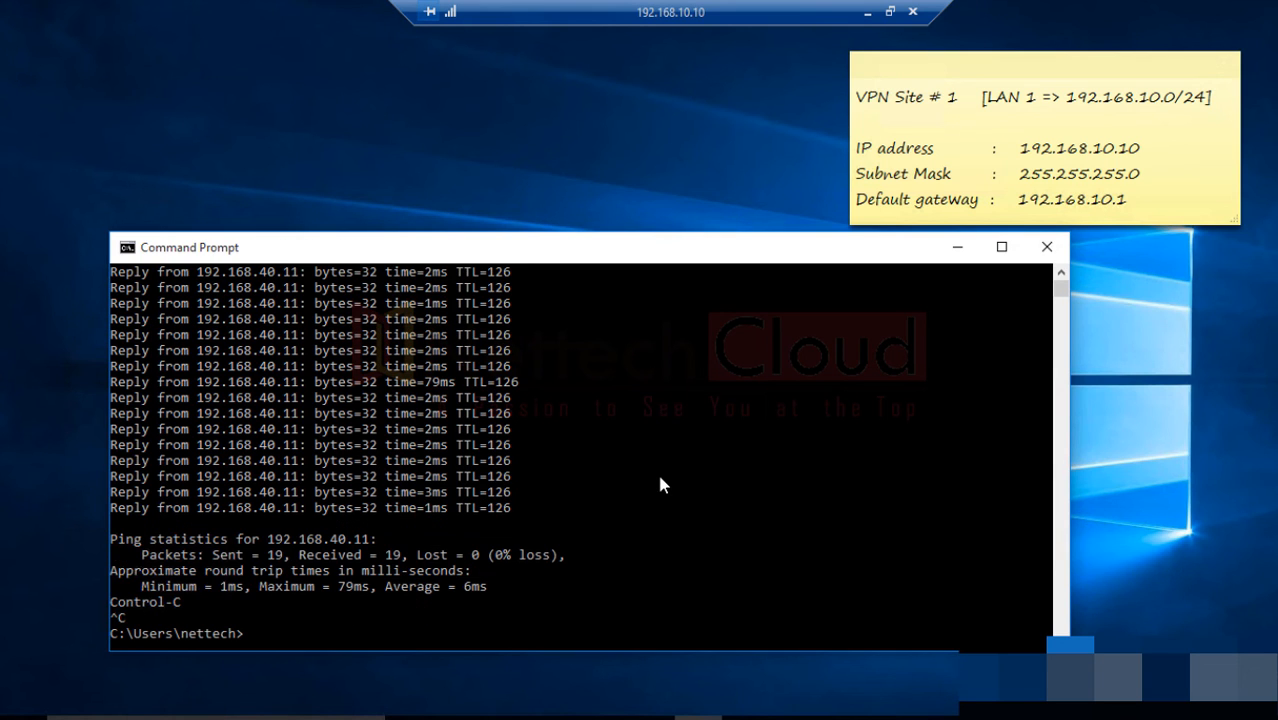
left_click(957, 247)
Step: Launch Remote Desktop Connection (mstsc) and start connecting to 192.168.40.11
left_click(215, 717)
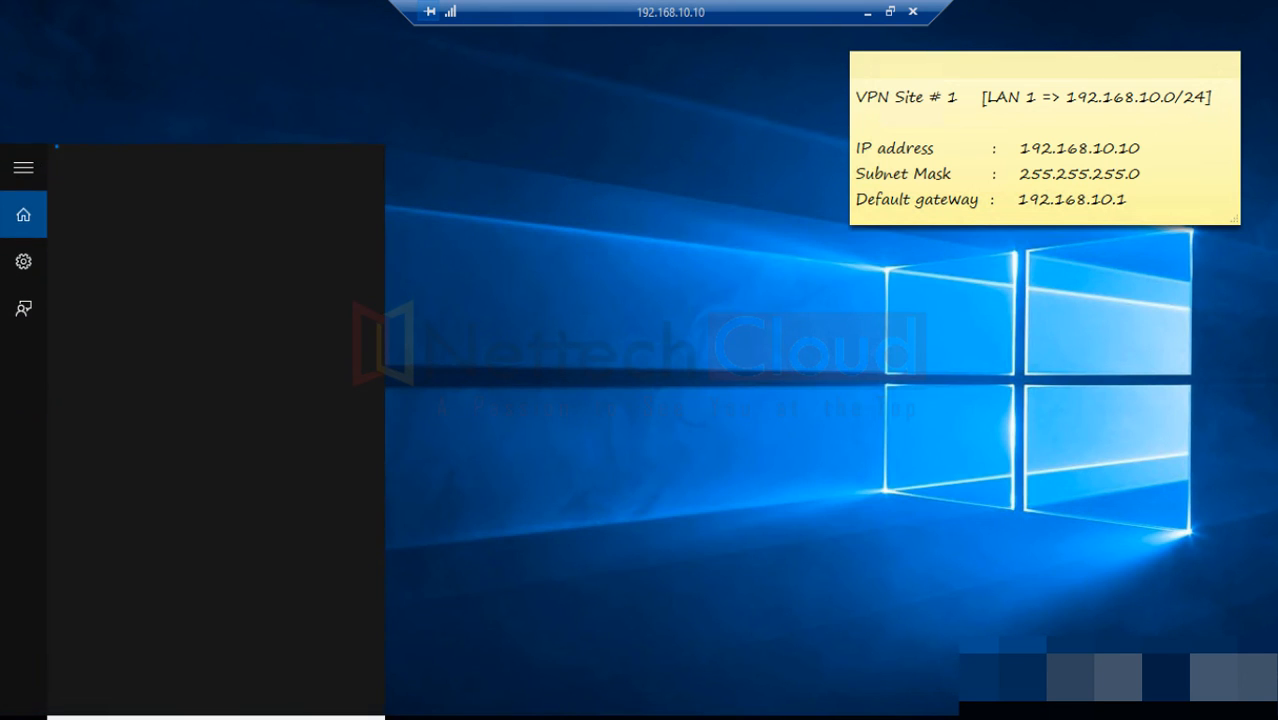
type("mstsc")
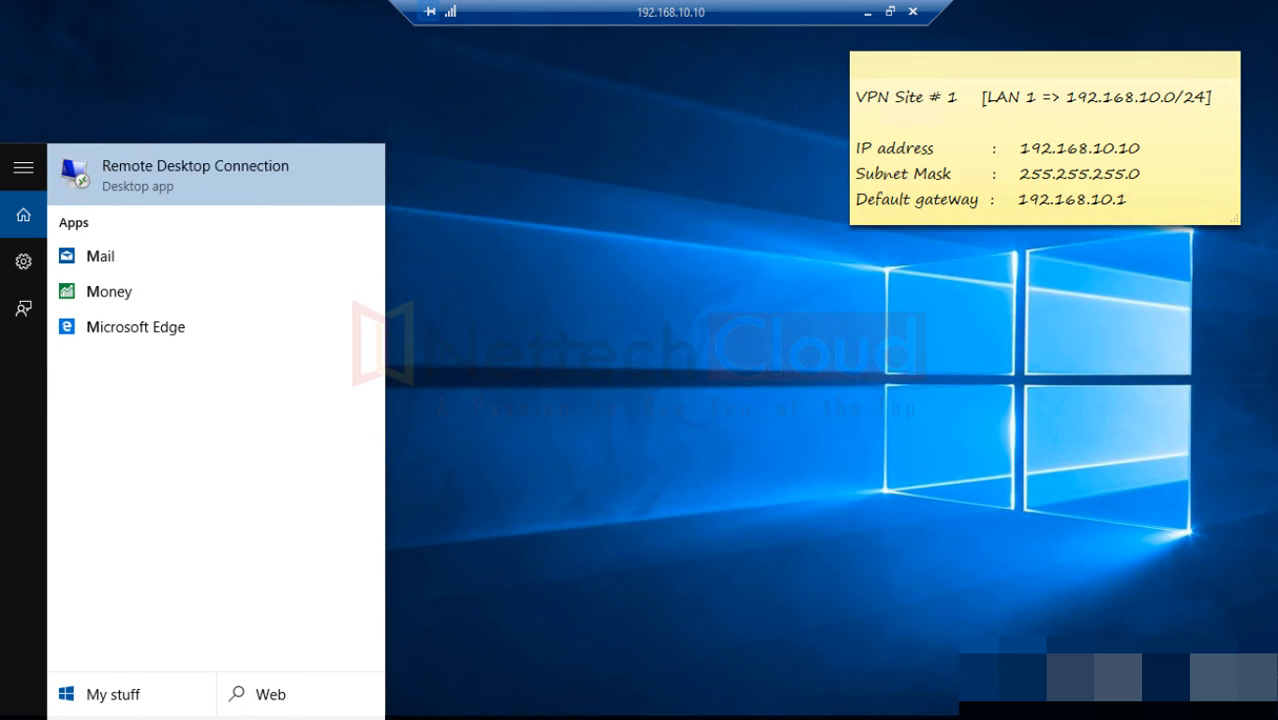
key("Return")
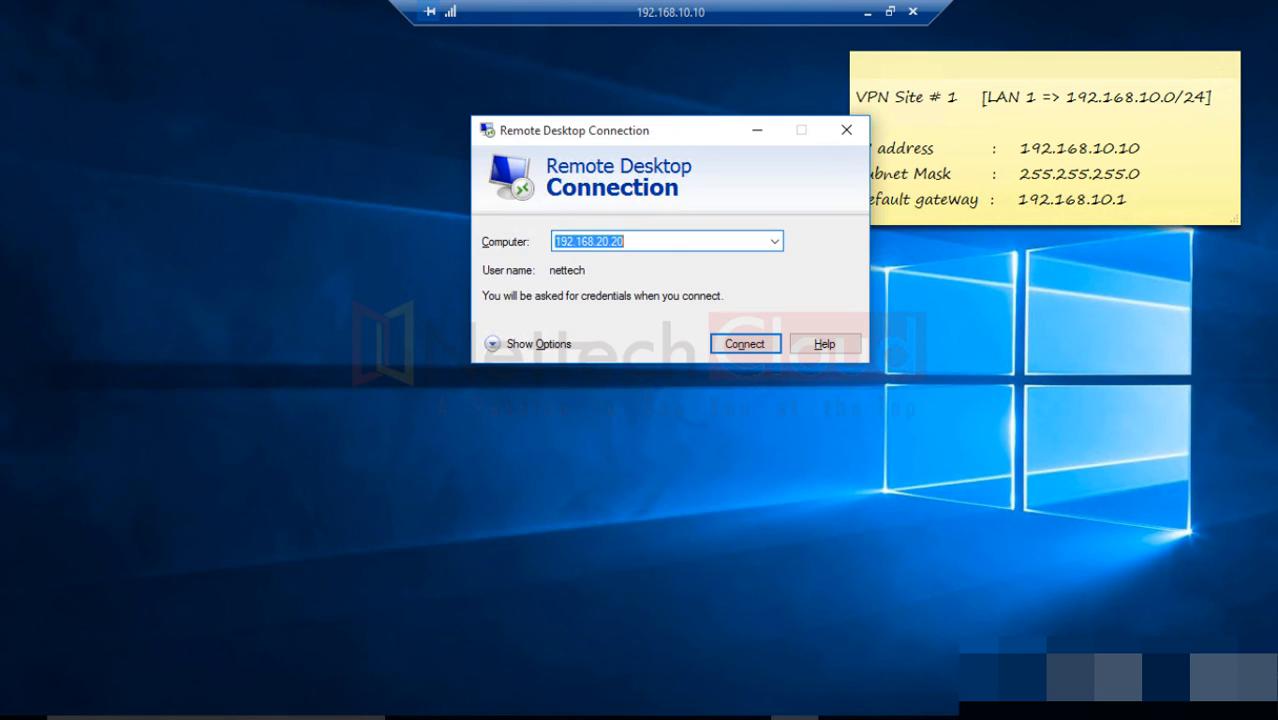
left_click_drag(592, 140, 437, 160)
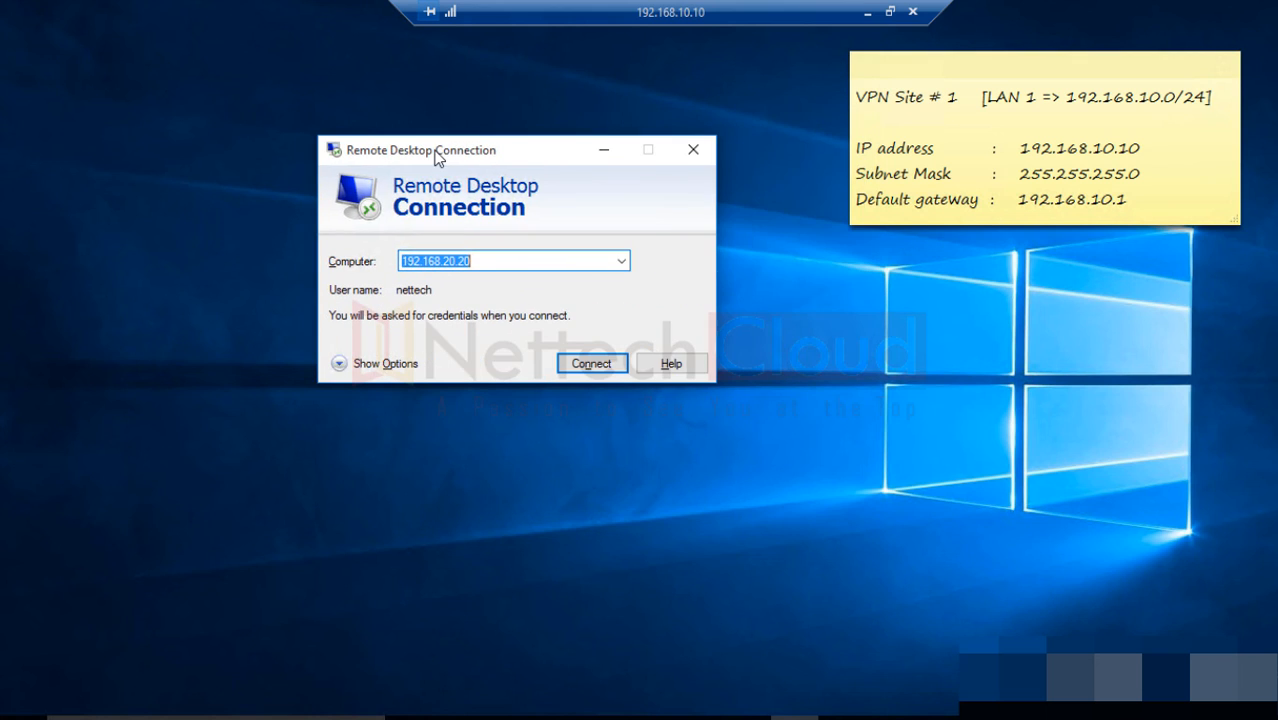
type("192.16")
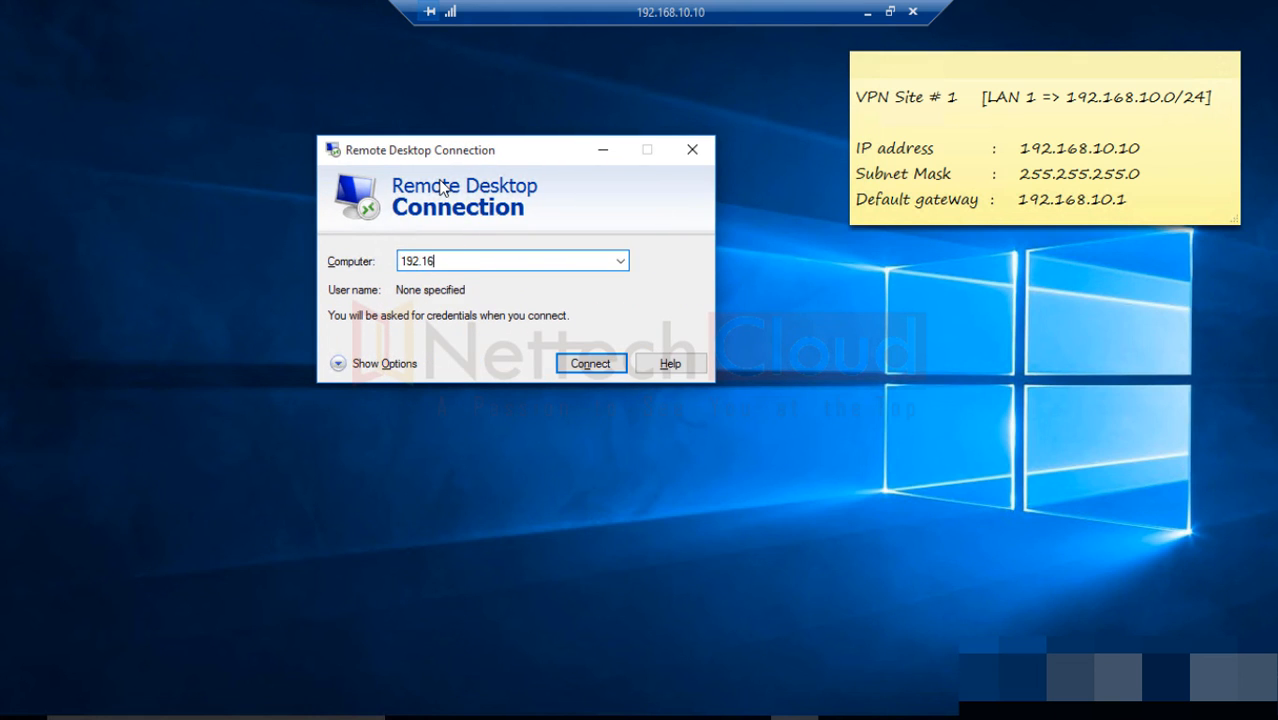
type("8.40.11")
left_click(591, 364)
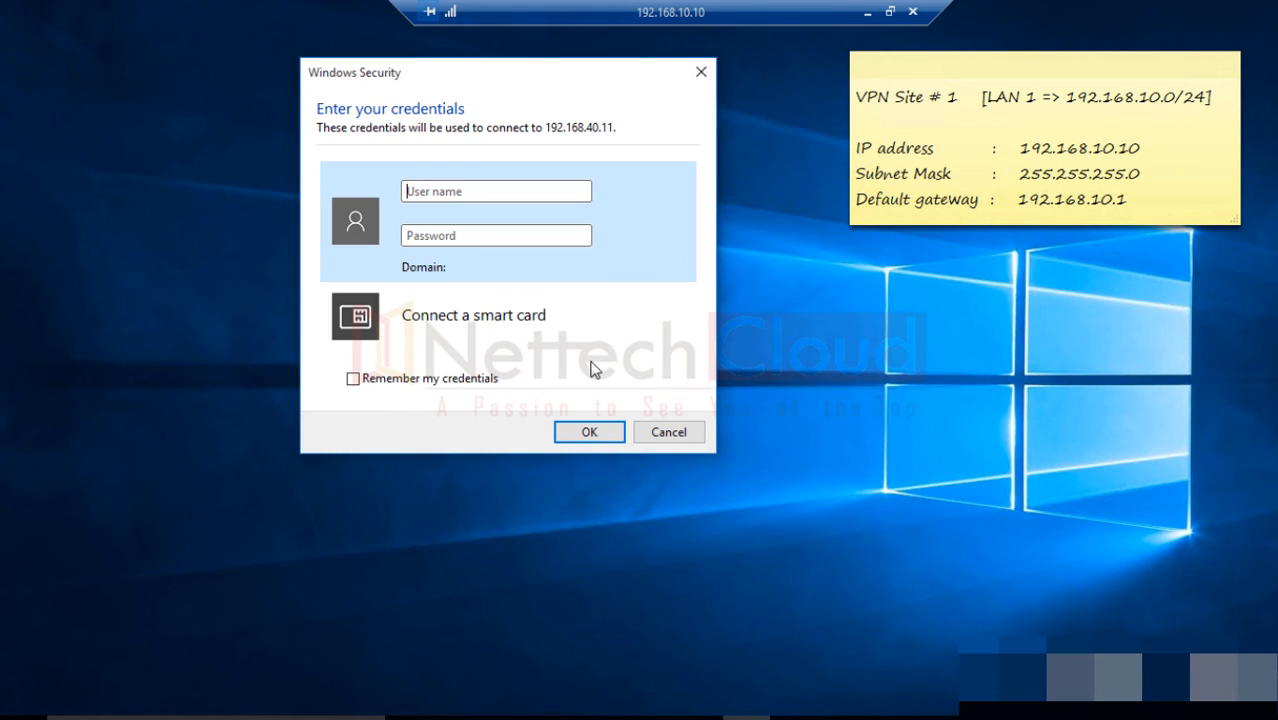
Step: Enter the login credentials and accept the certificate warning for Comp1.nettechcloud.local
left_click(431, 193)
type("****")
key("Return")
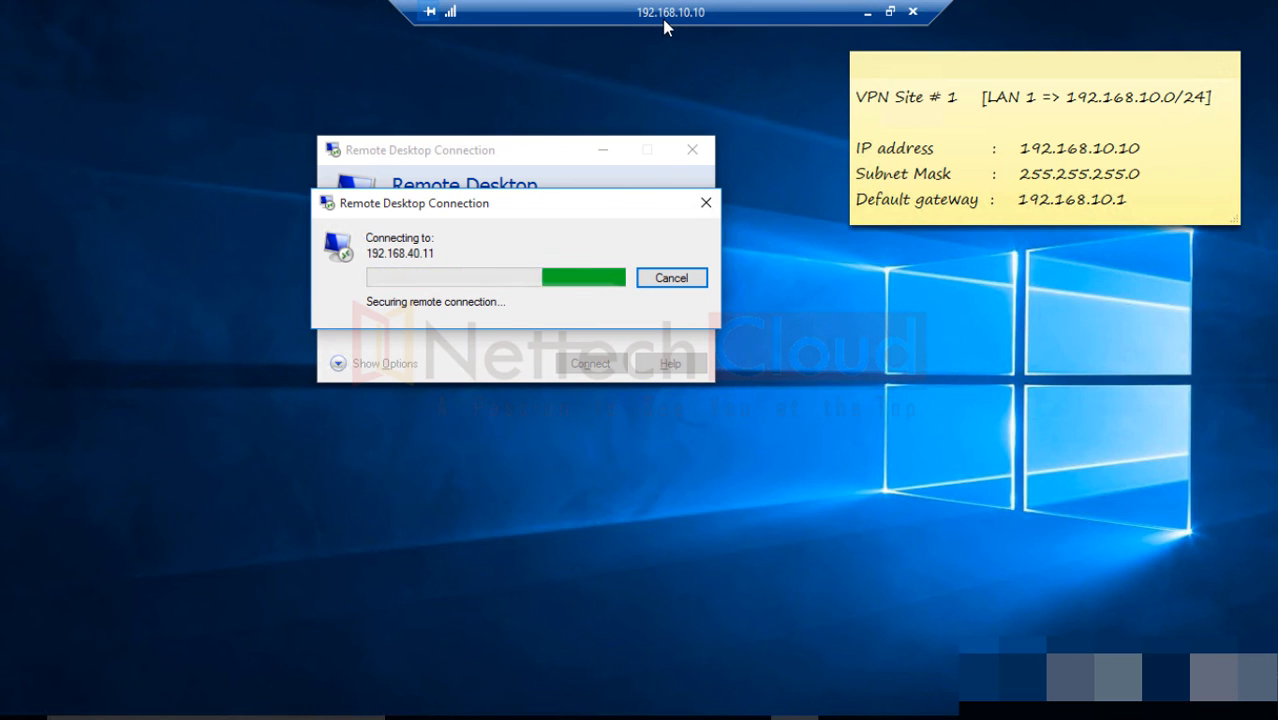
left_click_drag(548, 208, 792, 262)
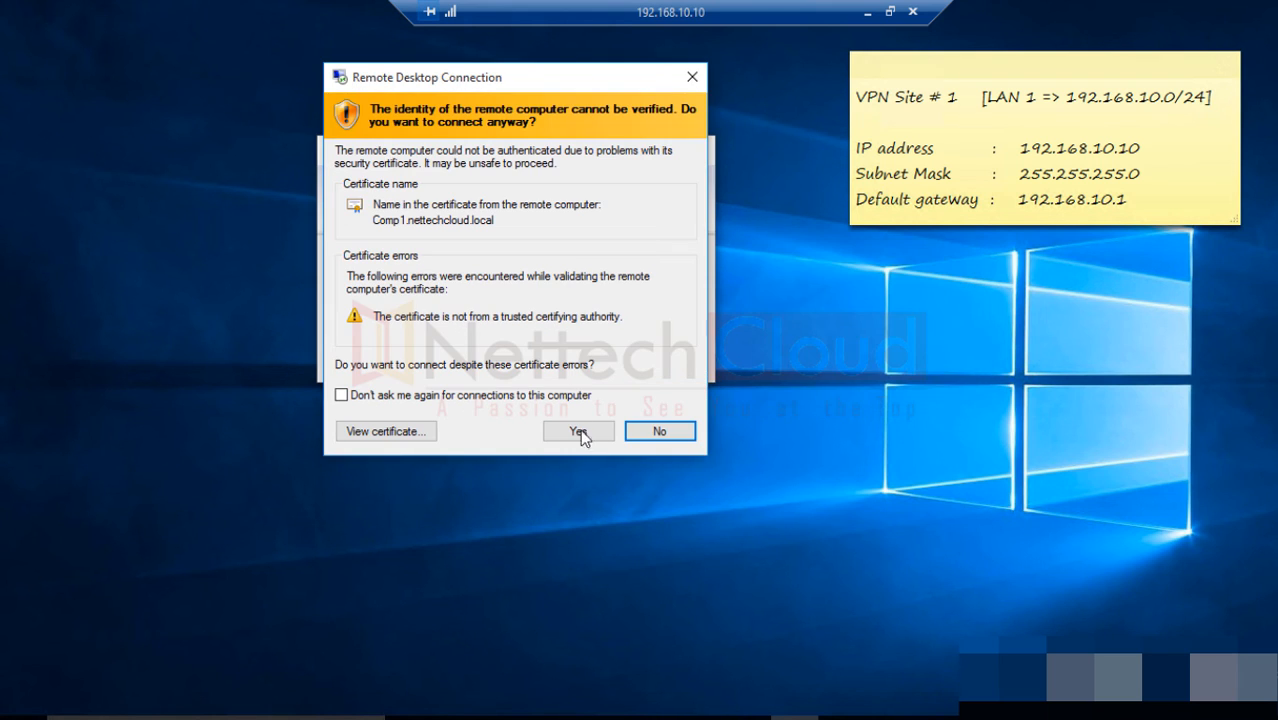
left_click(580, 432)
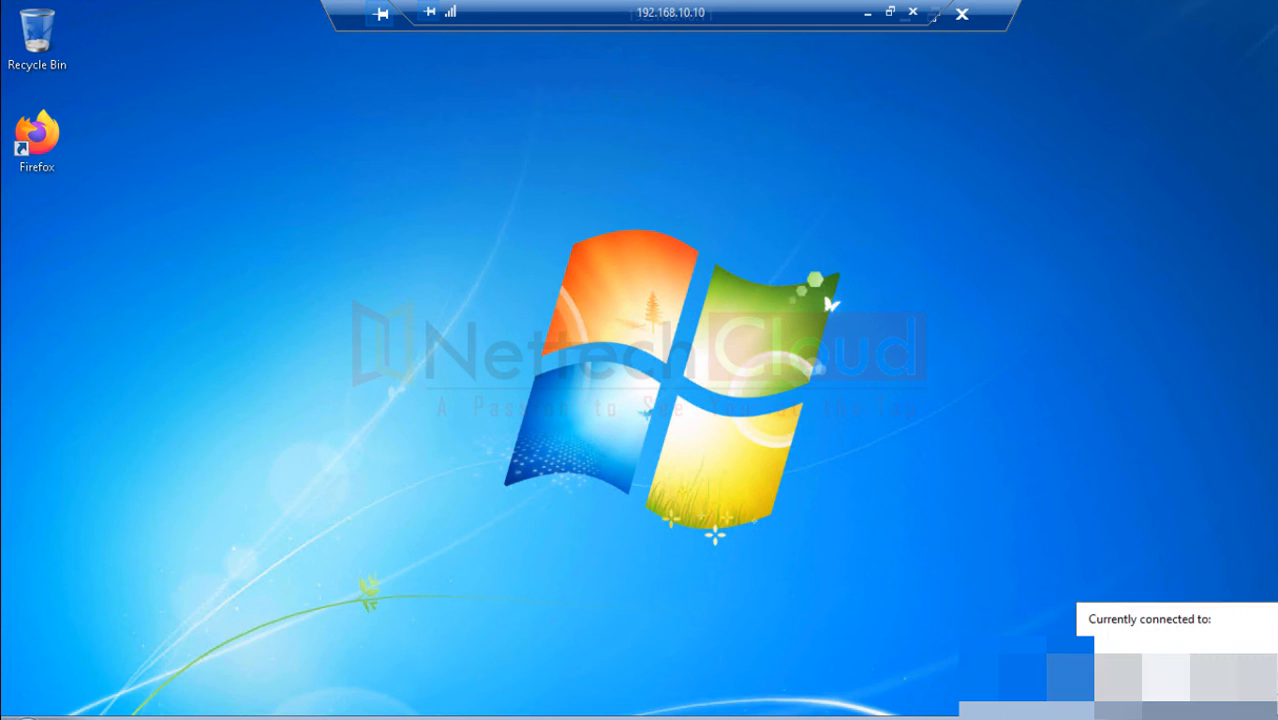
Step: Open the Local Area Connection IPv4 settings to check 192.168.10.11 with gateway 192.168.10.2
left_click(1177, 693)
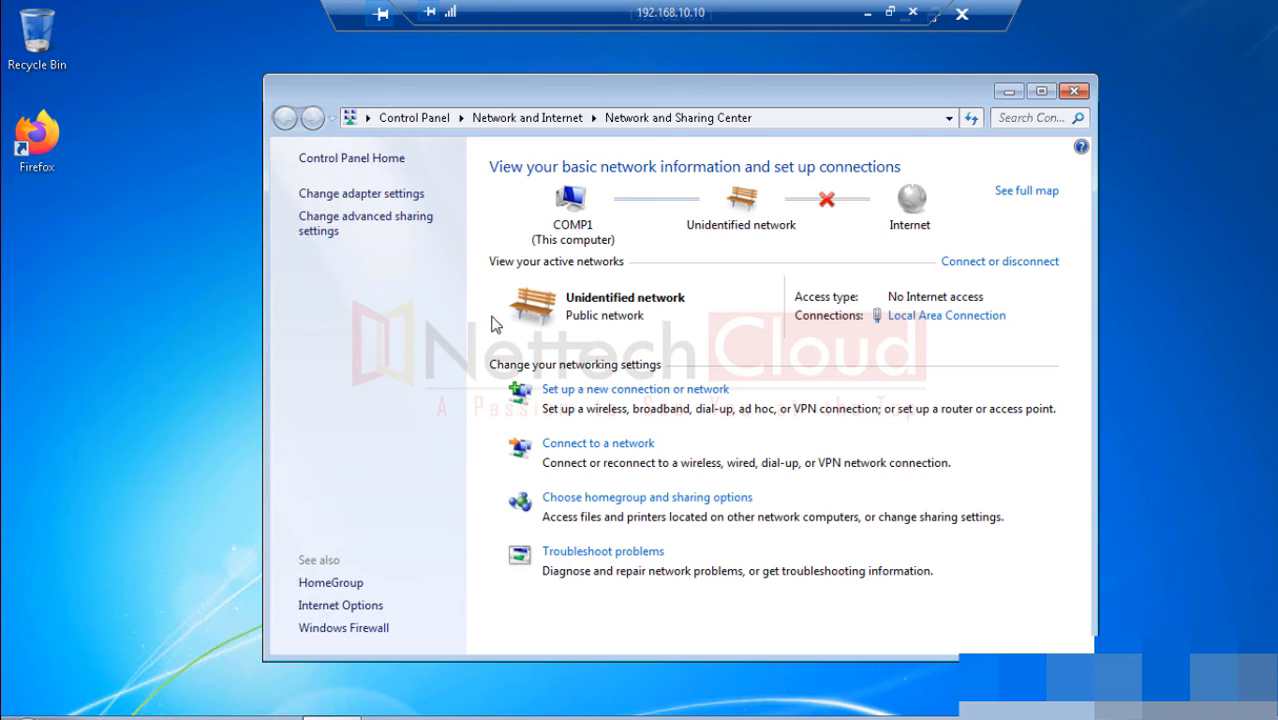
left_click(369, 194)
double_click(370, 203)
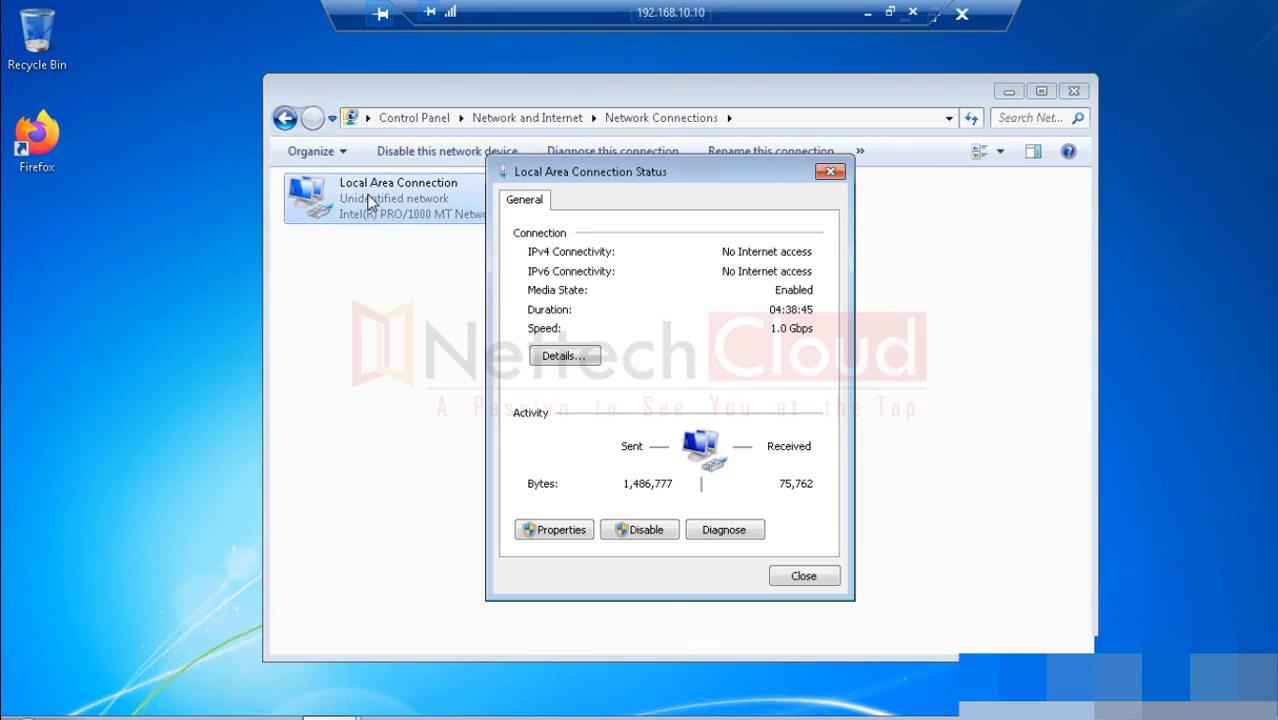
left_click(552, 530)
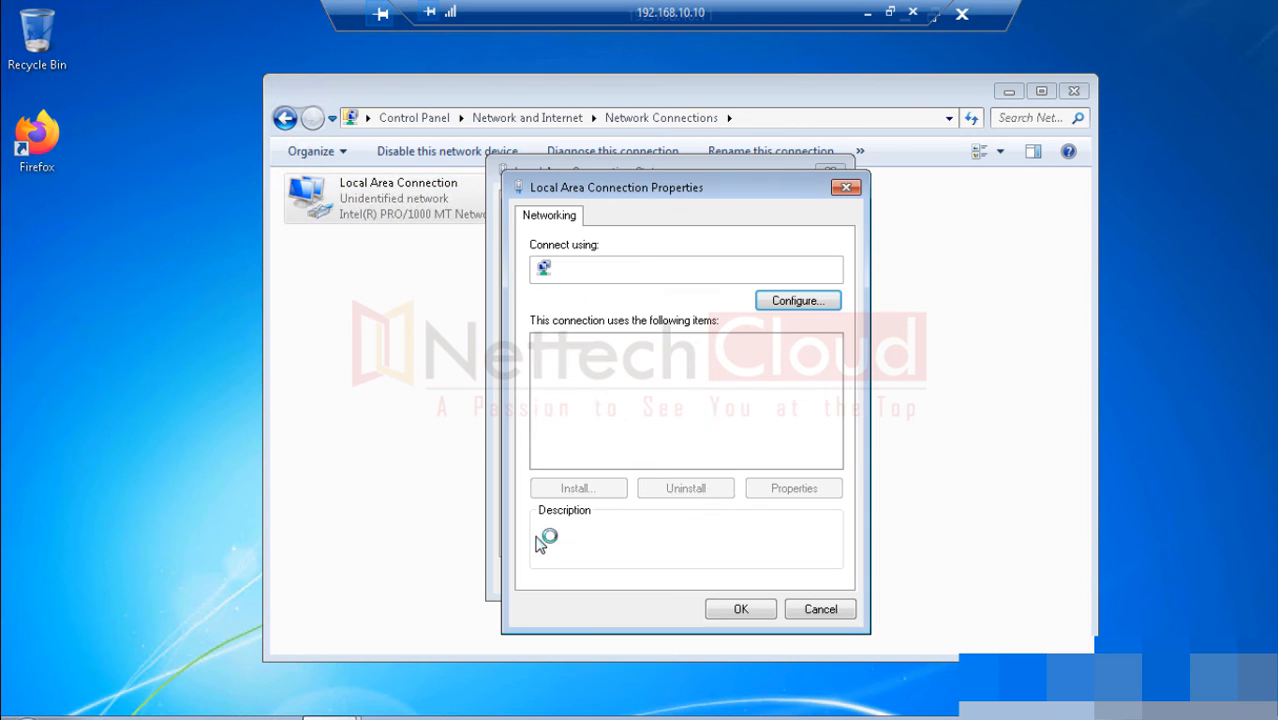
double_click(670, 410)
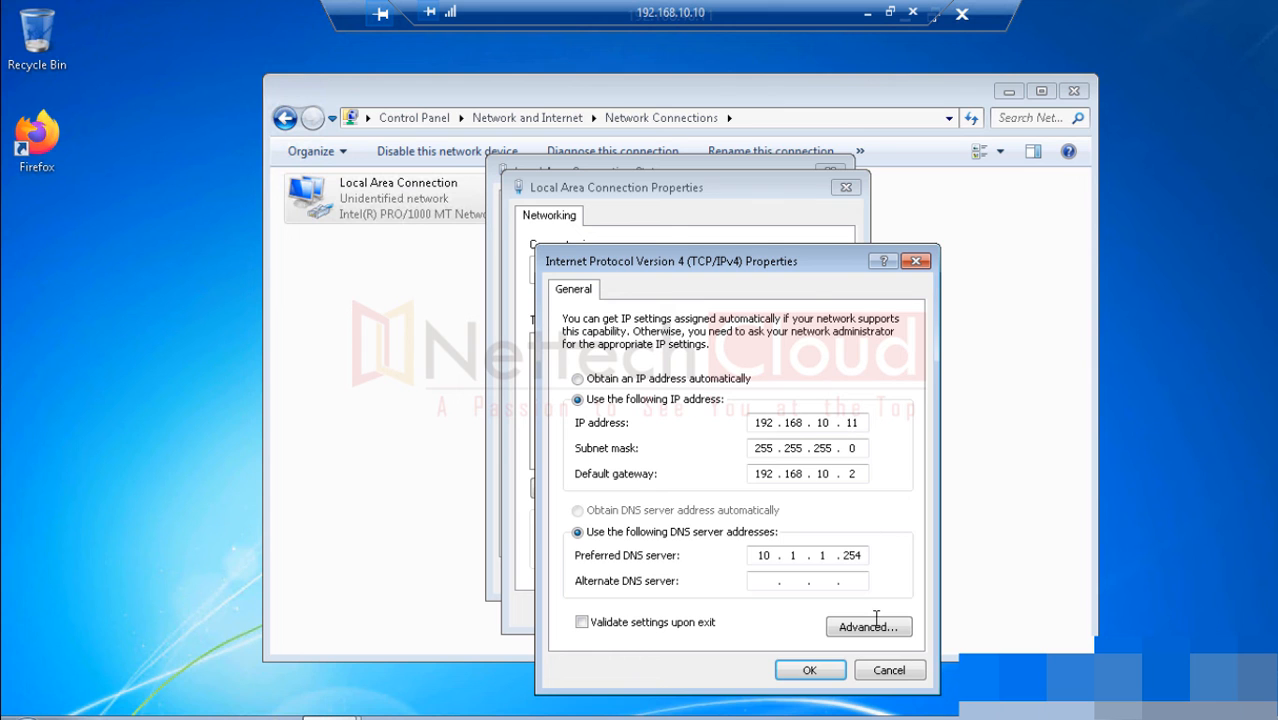
Step: Close all network windows without changes and minimize the remote desktop session
left_click(878, 671)
left_click(824, 607)
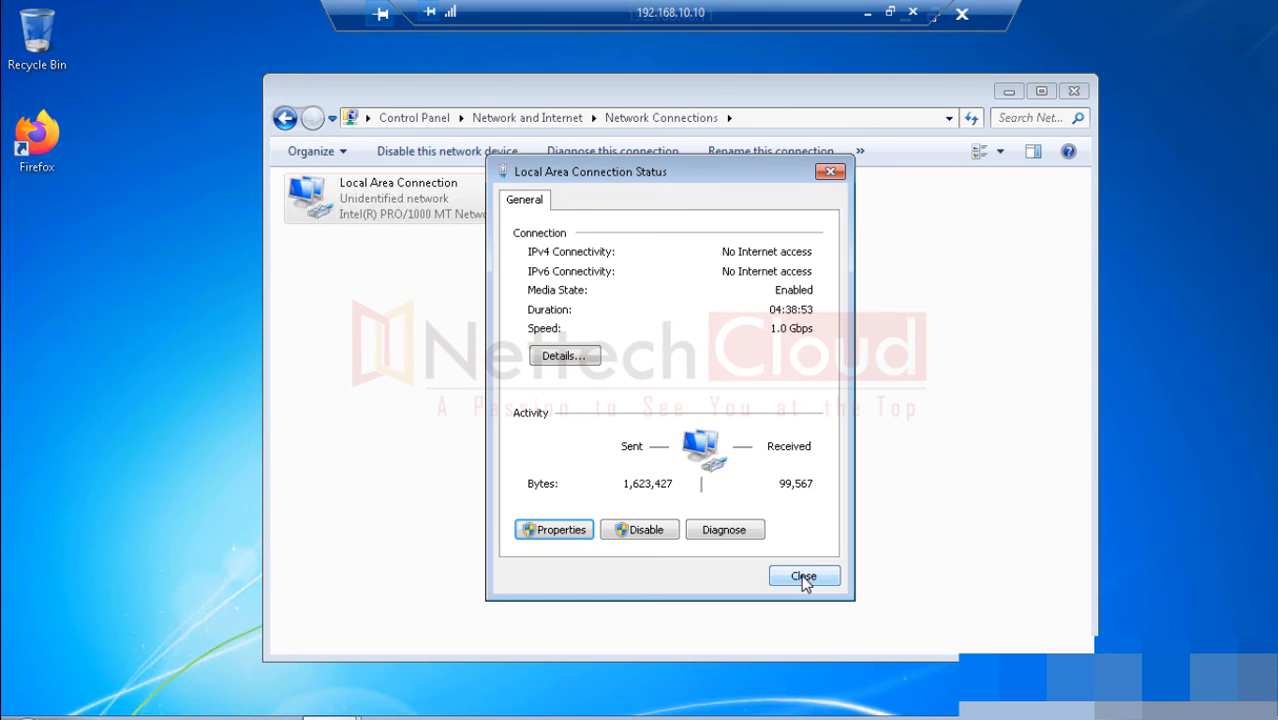
left_click(803, 657)
left_click(1074, 91)
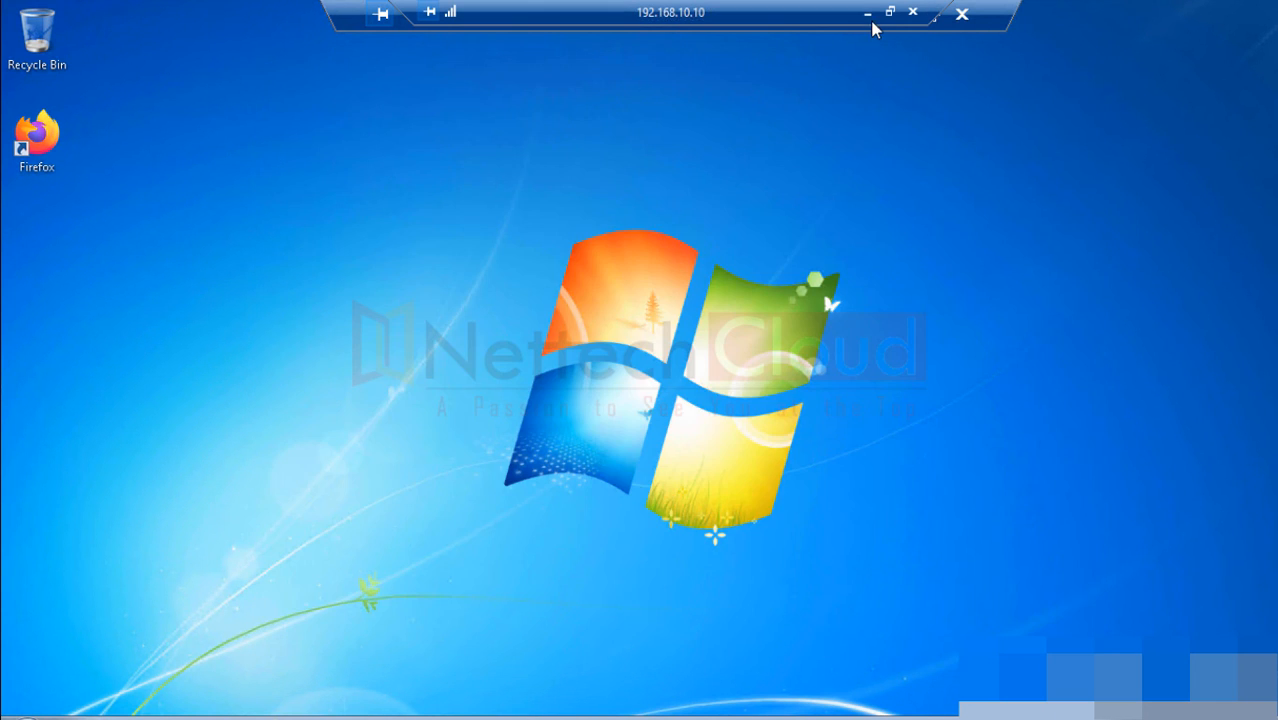
left_click(867, 14)
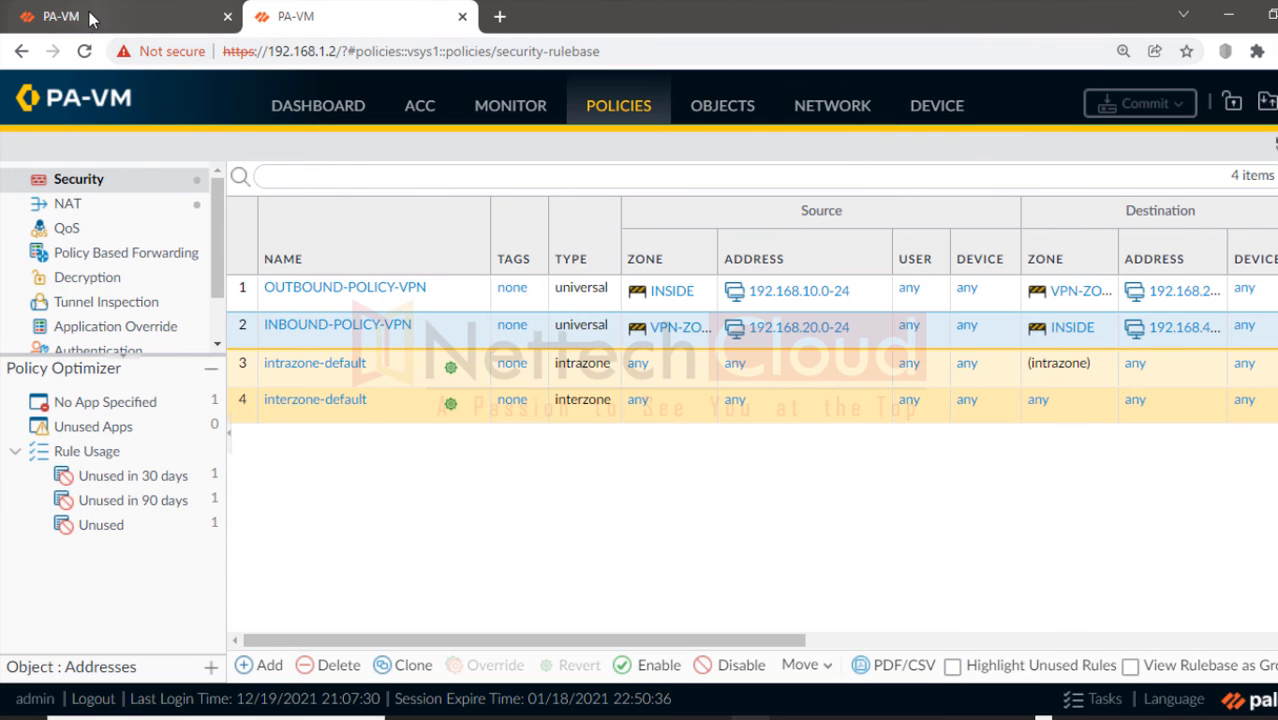
Step: Inspect the 192.168.10.10→192.168.40.11 RDP session in the 192.168.1.1 Session Browser, showing NAT rule SNAT-STATIC
left_click(90, 17)
left_click(972, 660)
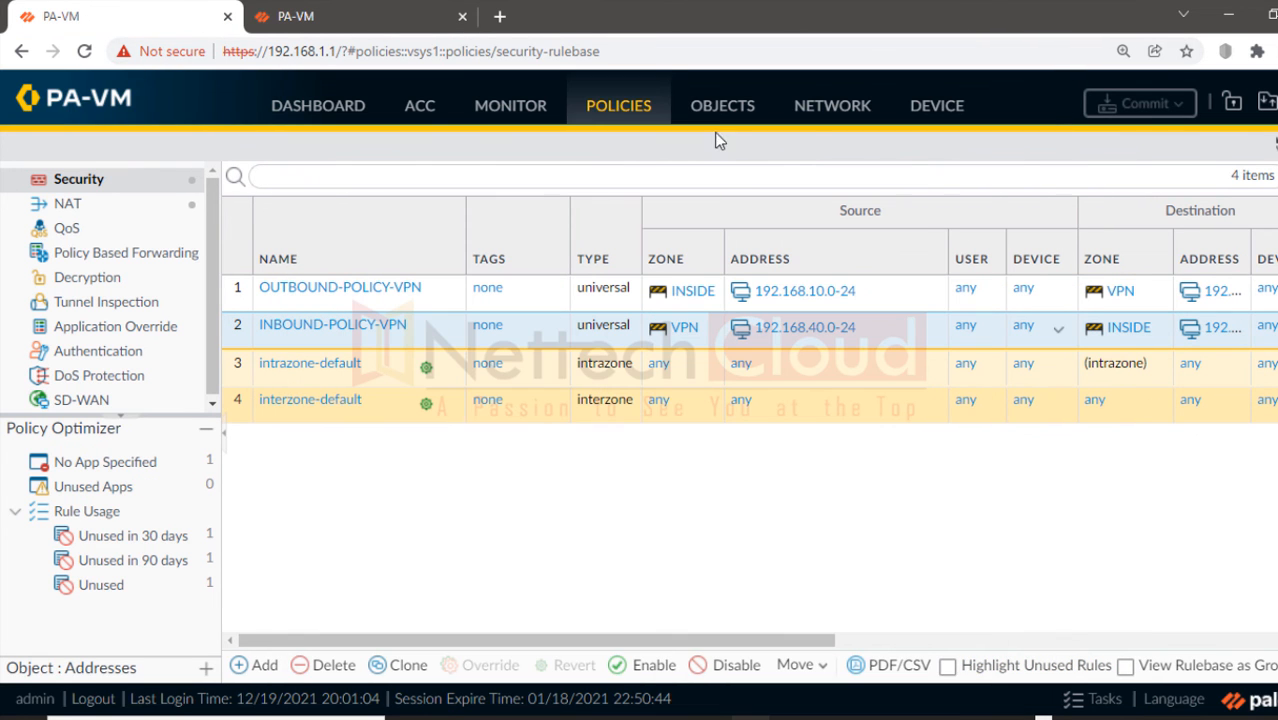
left_click(511, 112)
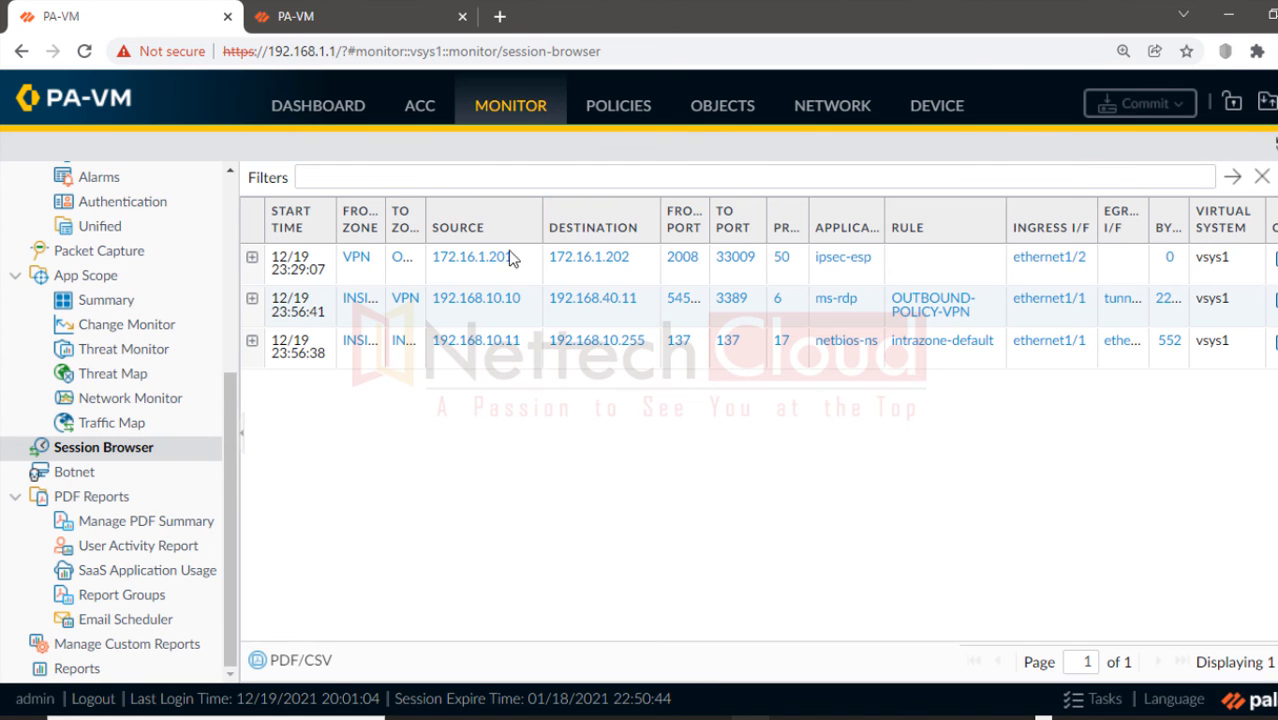
left_click(252, 299)
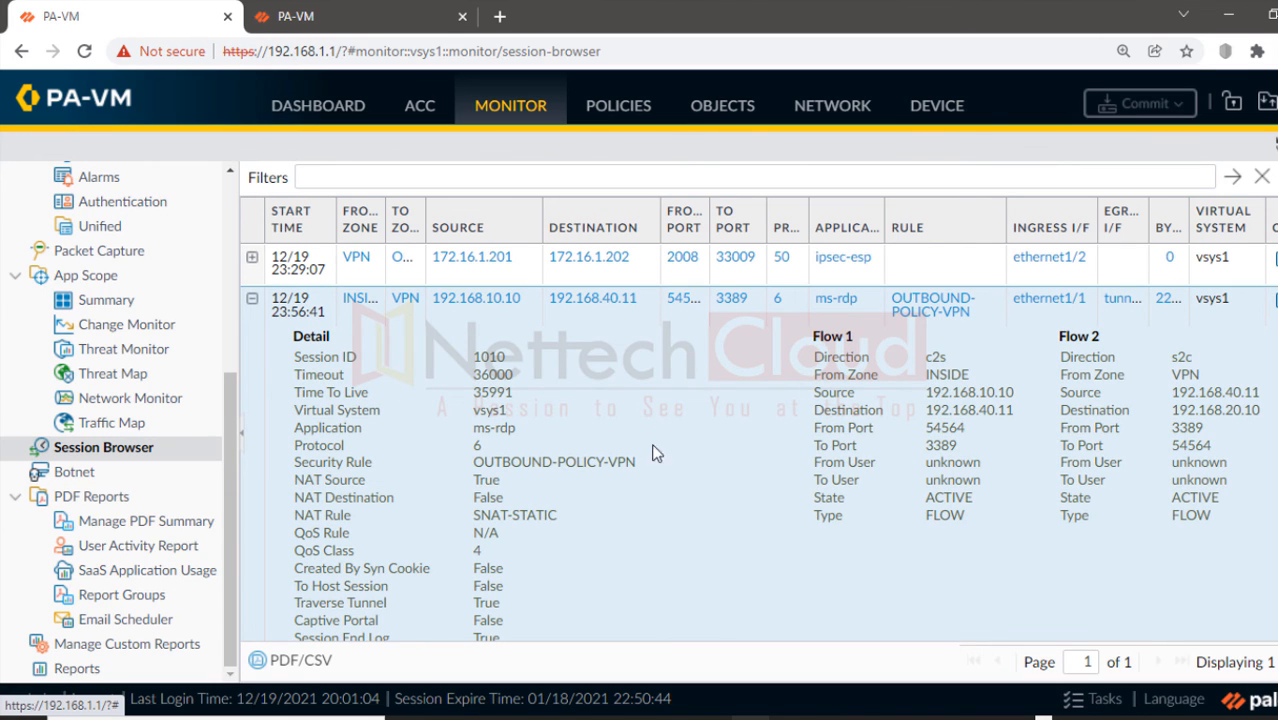
left_click(770, 660)
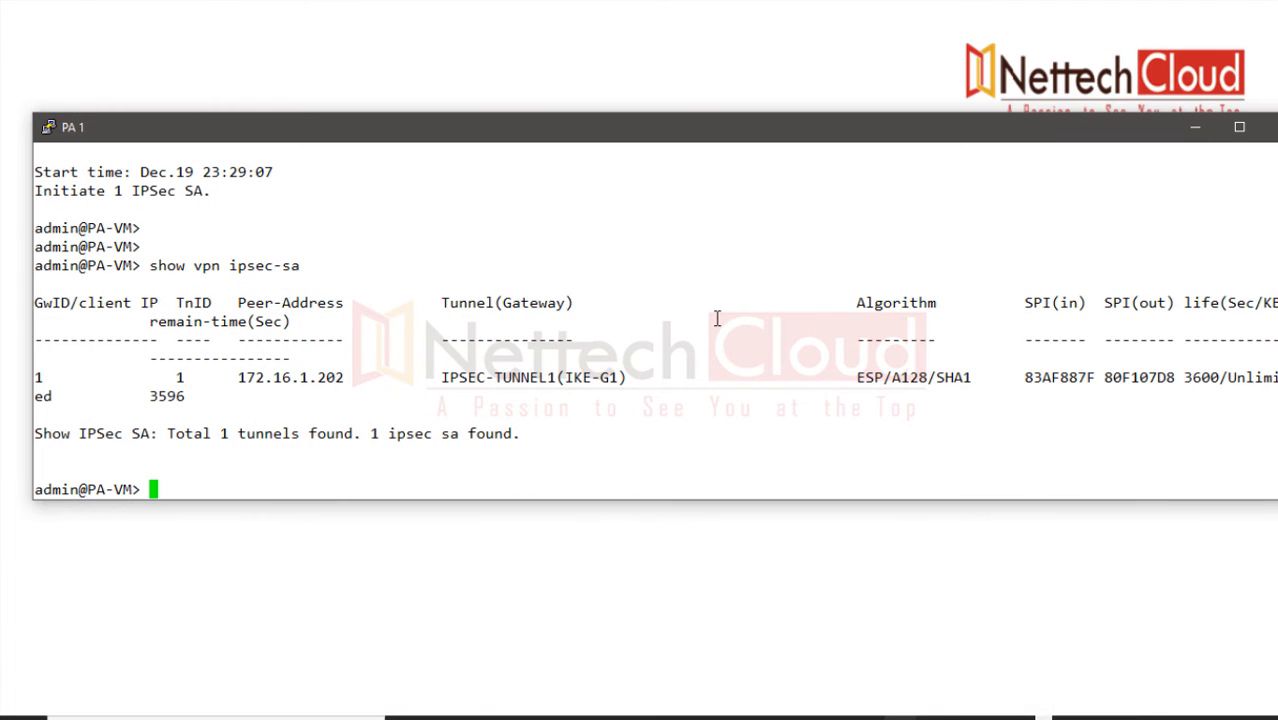
Step: Run 'show vpn ipsec-sa' and 'show session all' on the PA 1 CLI
key("Return")
key("Return")
key("Return")
type("show ")
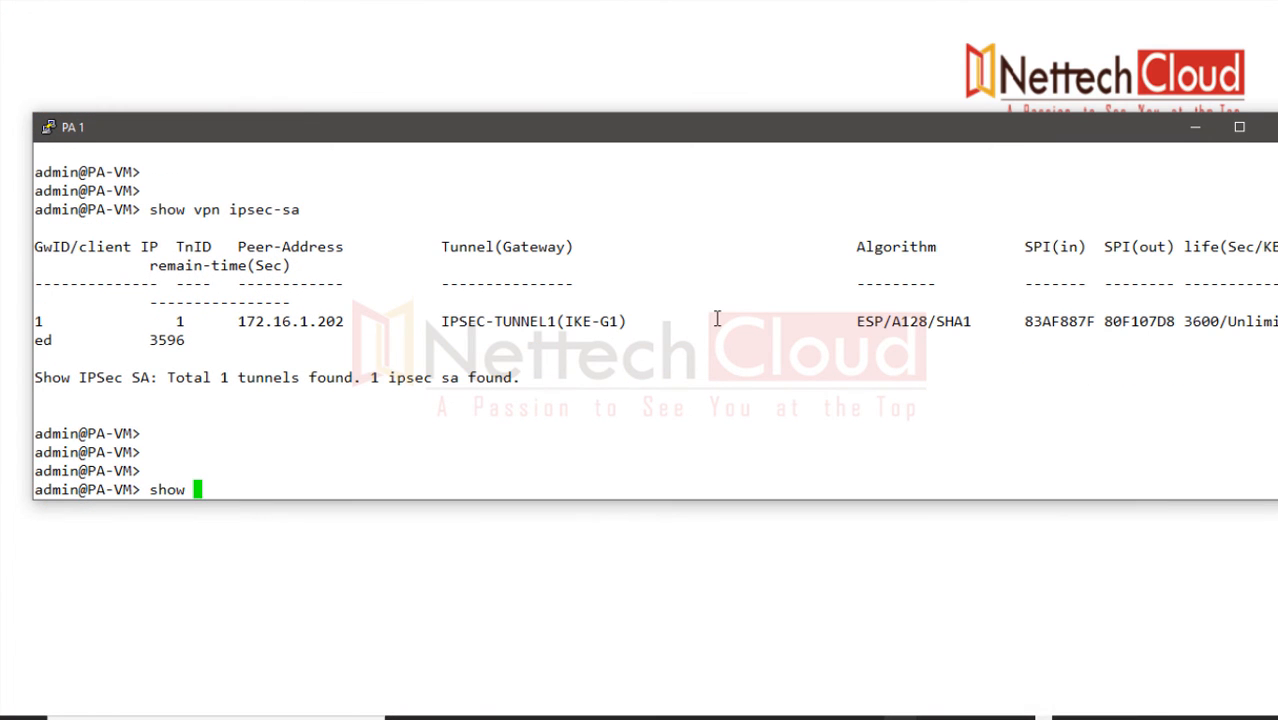
type("vpn ipsec-sa")
key("Return")
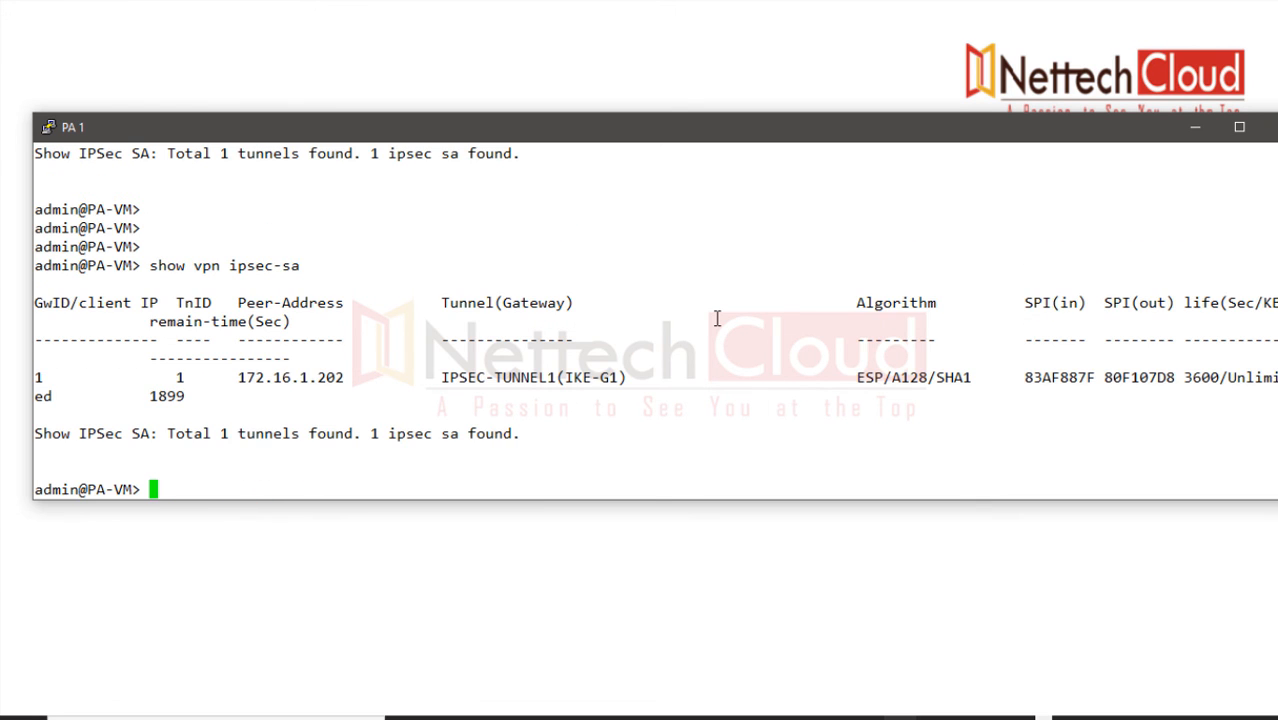
type("show sess")
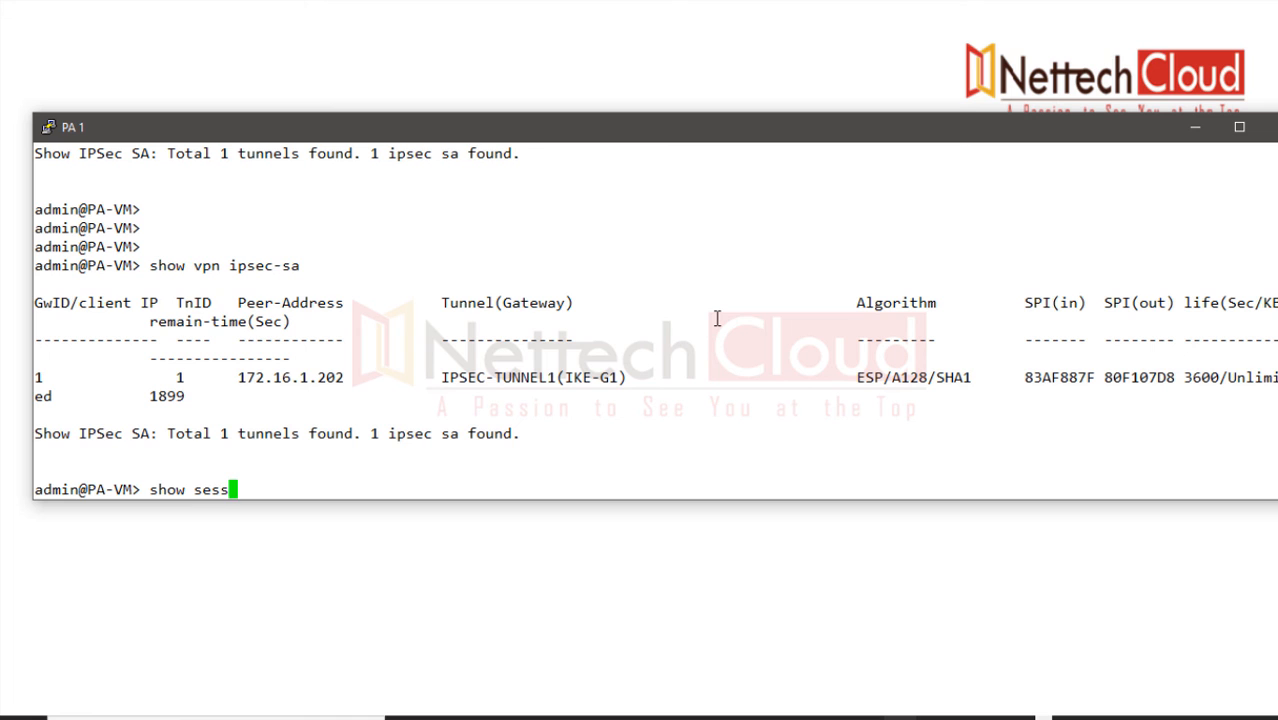
type("ion all")
key("Return")
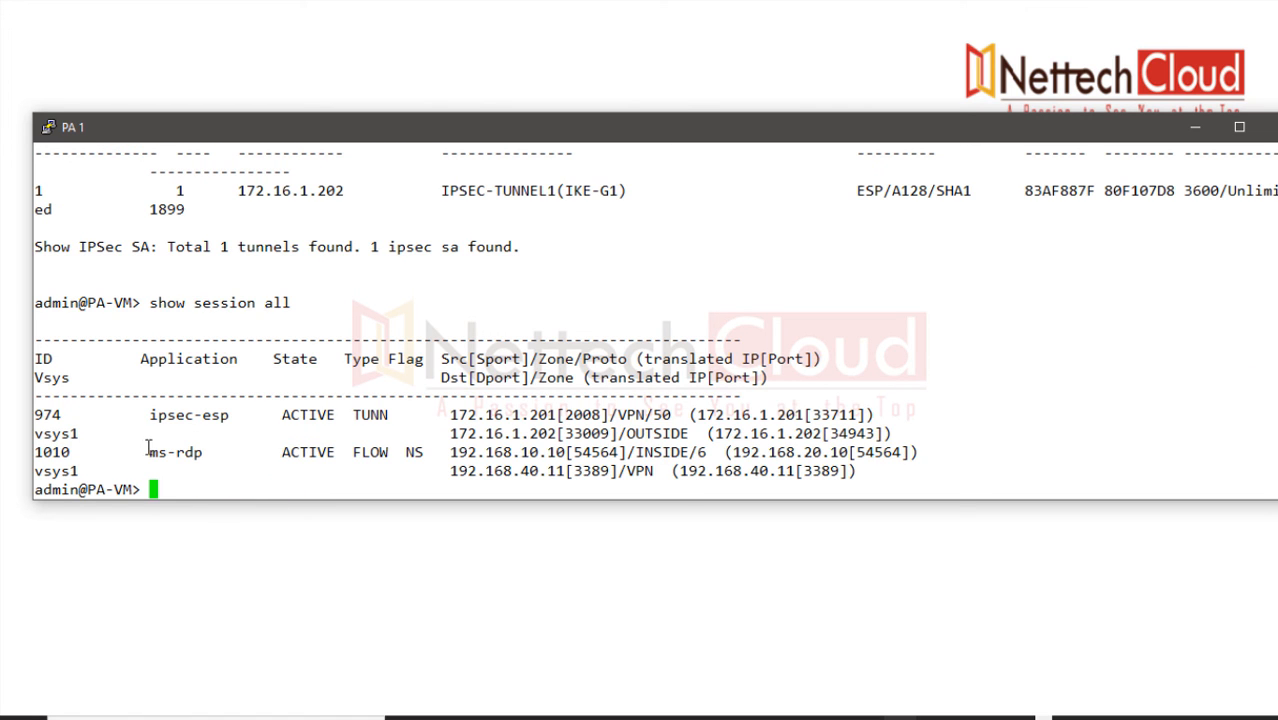
Step: Highlight the ms-rdp row's NS flag and its translation from 192.168.10.10 to 192.168.20.10
left_click_drag(147, 450, 423, 455)
left_click(421, 463)
left_click_drag(424, 454, 558, 452)
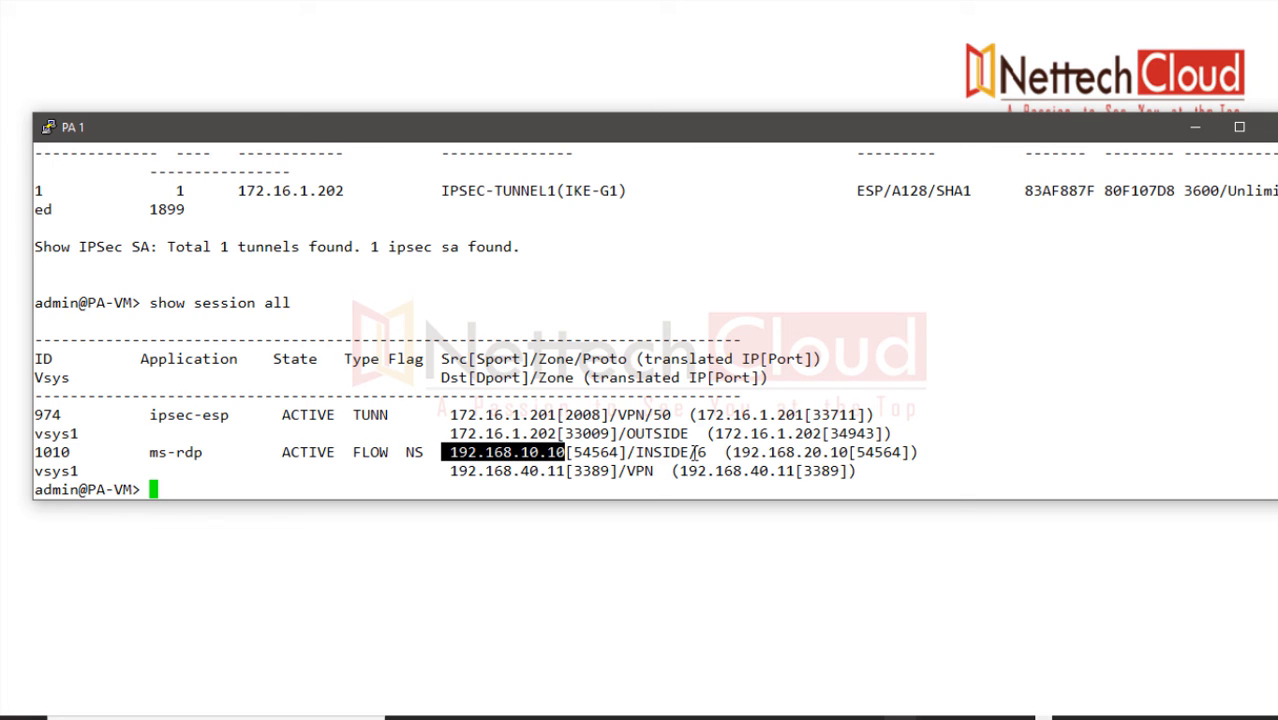
left_click_drag(732, 455, 856, 453)
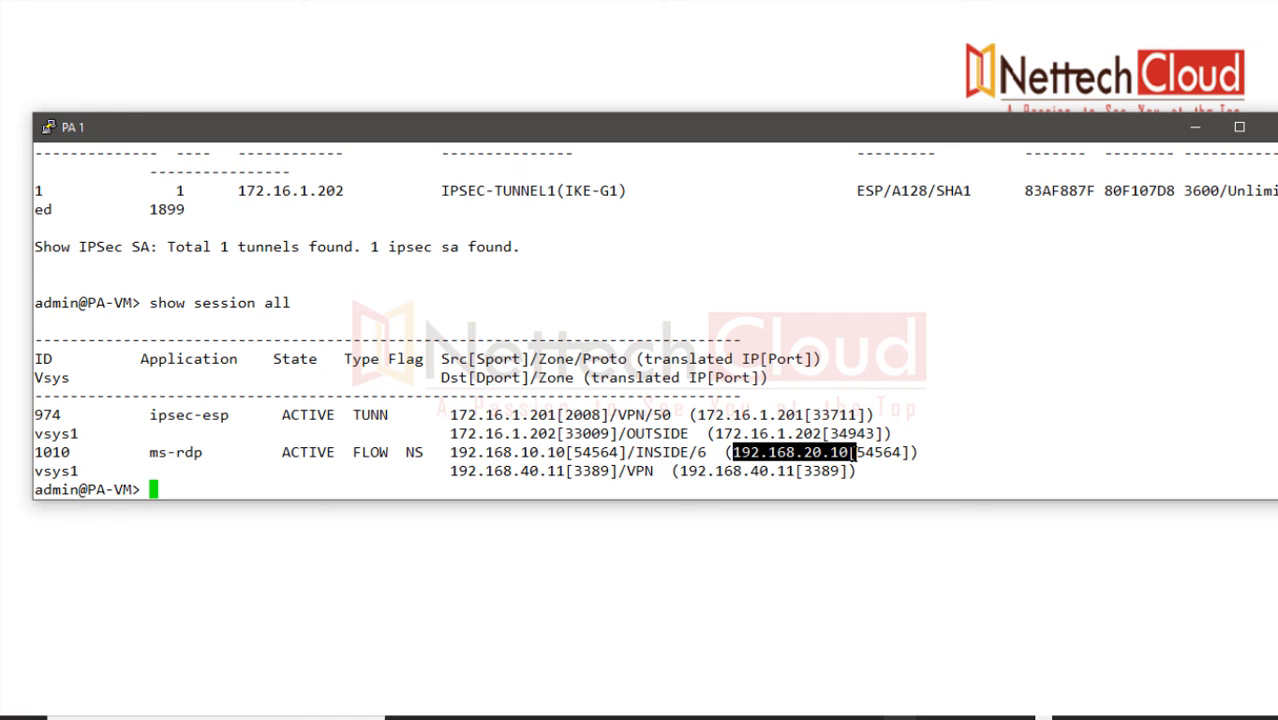
left_click_drag(452, 453, 902, 458)
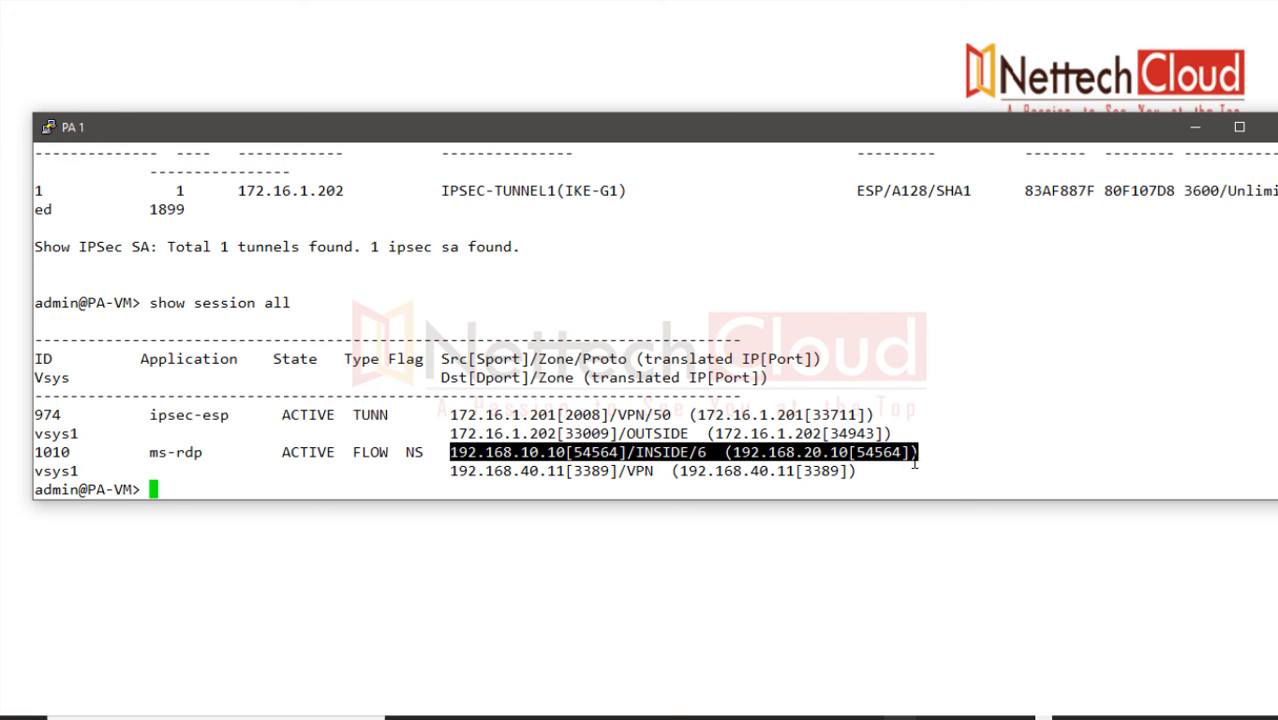
Step: Dismiss the connection-closed notice, restart the PA 2 SSH session, and log in as admin
left_click_drag(624, 140, 616, 43)
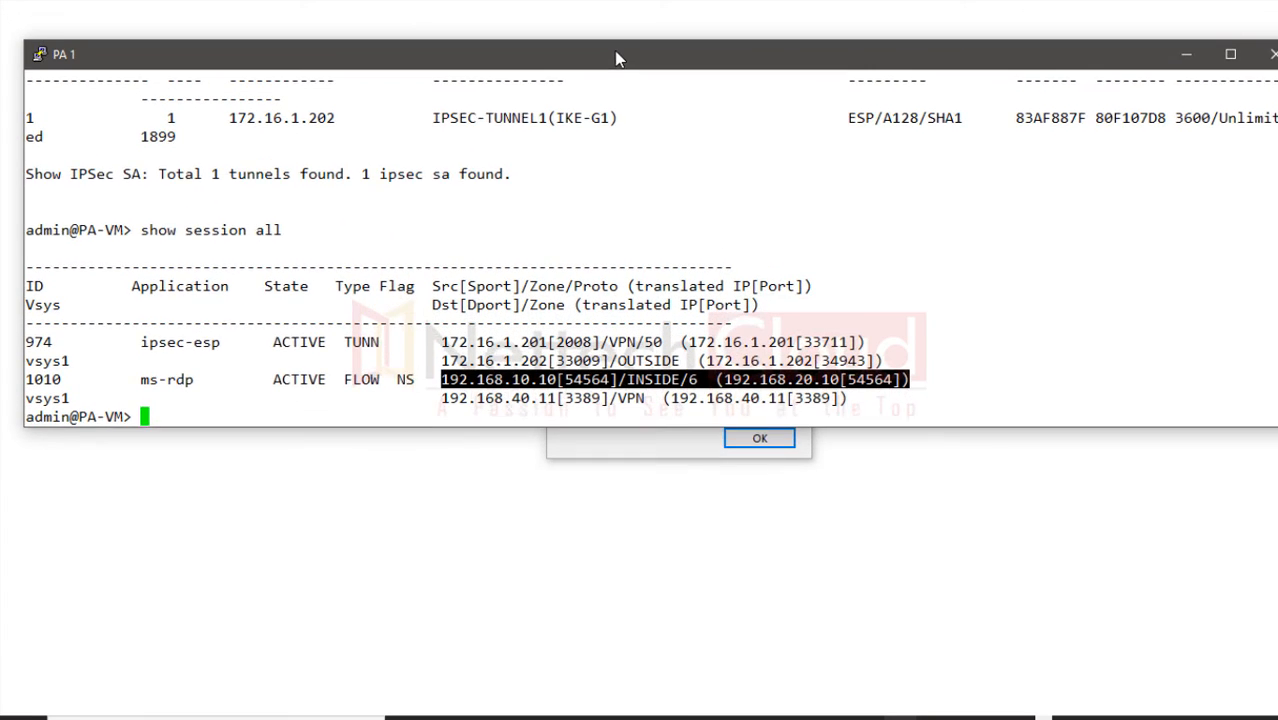
left_click(631, 420)
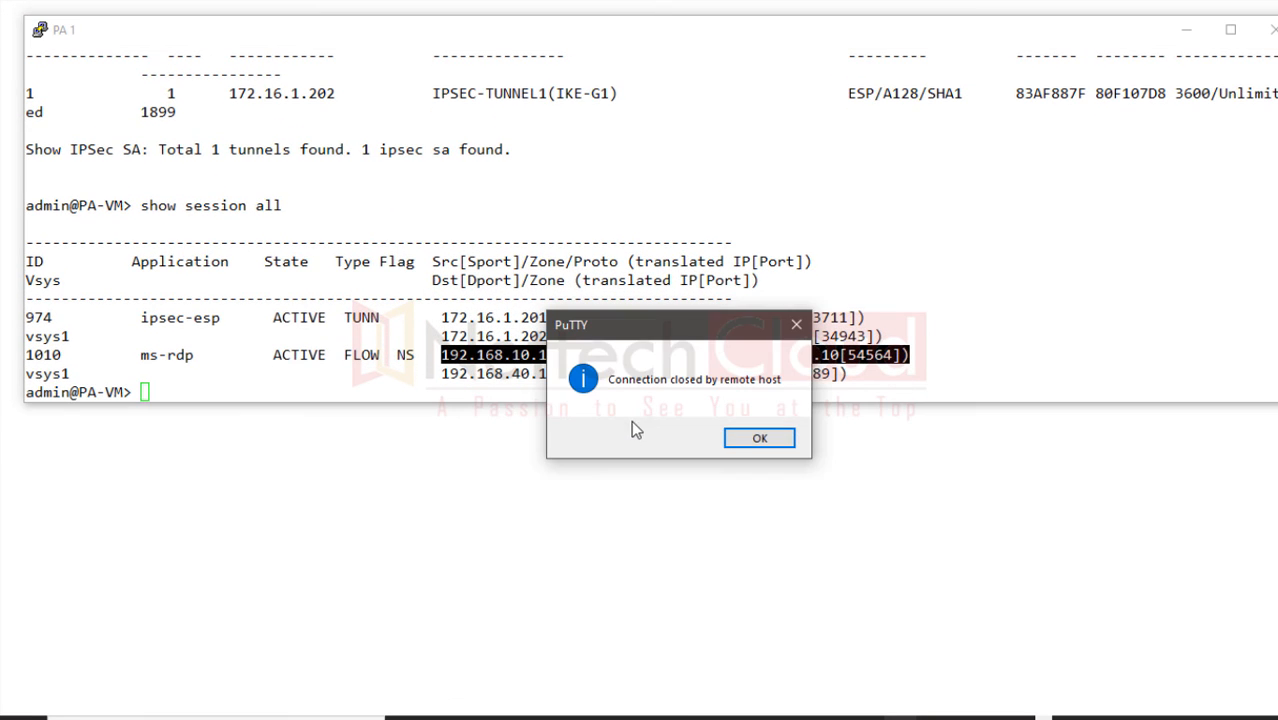
left_click(748, 440)
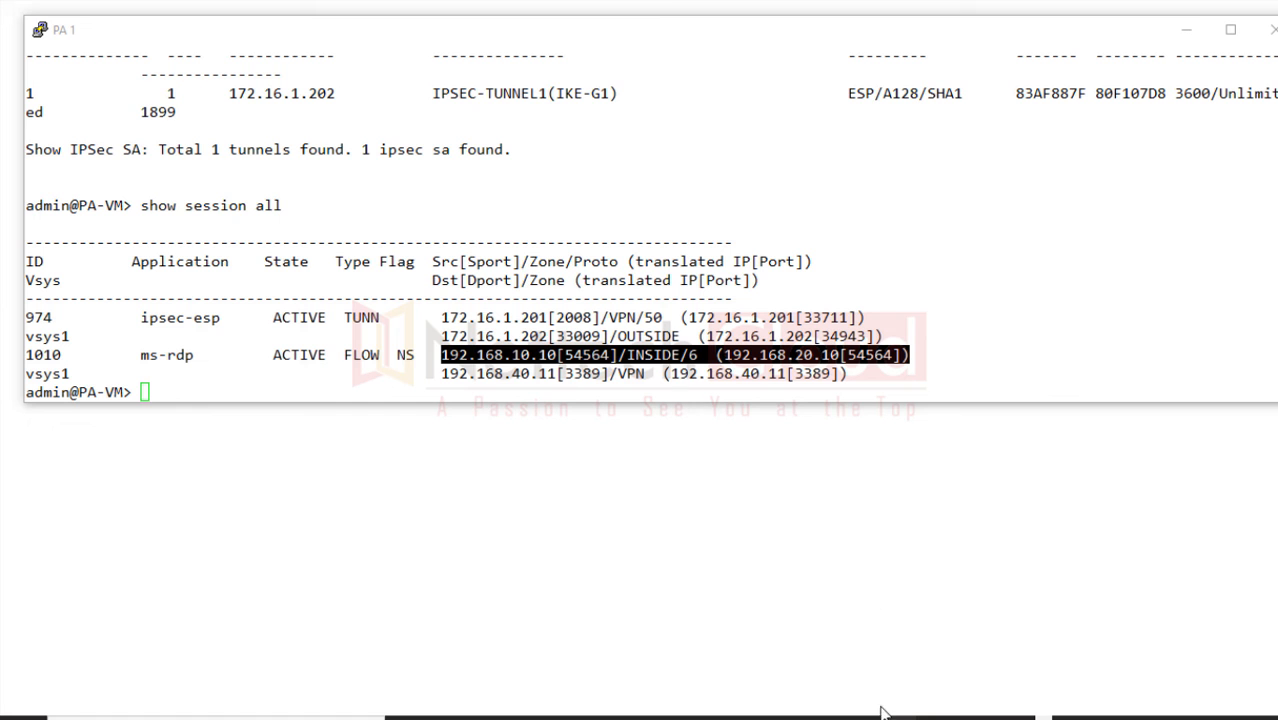
mouse_move(902, 718)
left_click(960, 664)
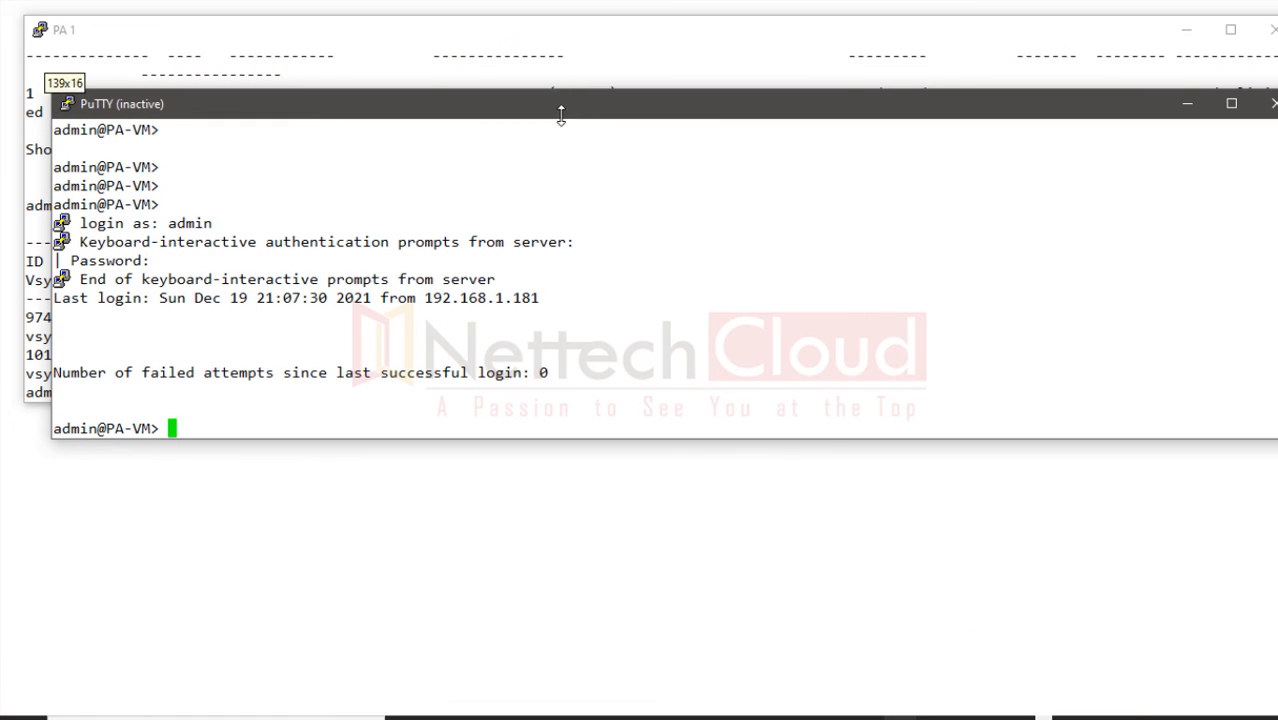
left_click_drag(561, 105, 532, 308)
left_click(535, 377)
left_click_drag(520, 426, 525, 358)
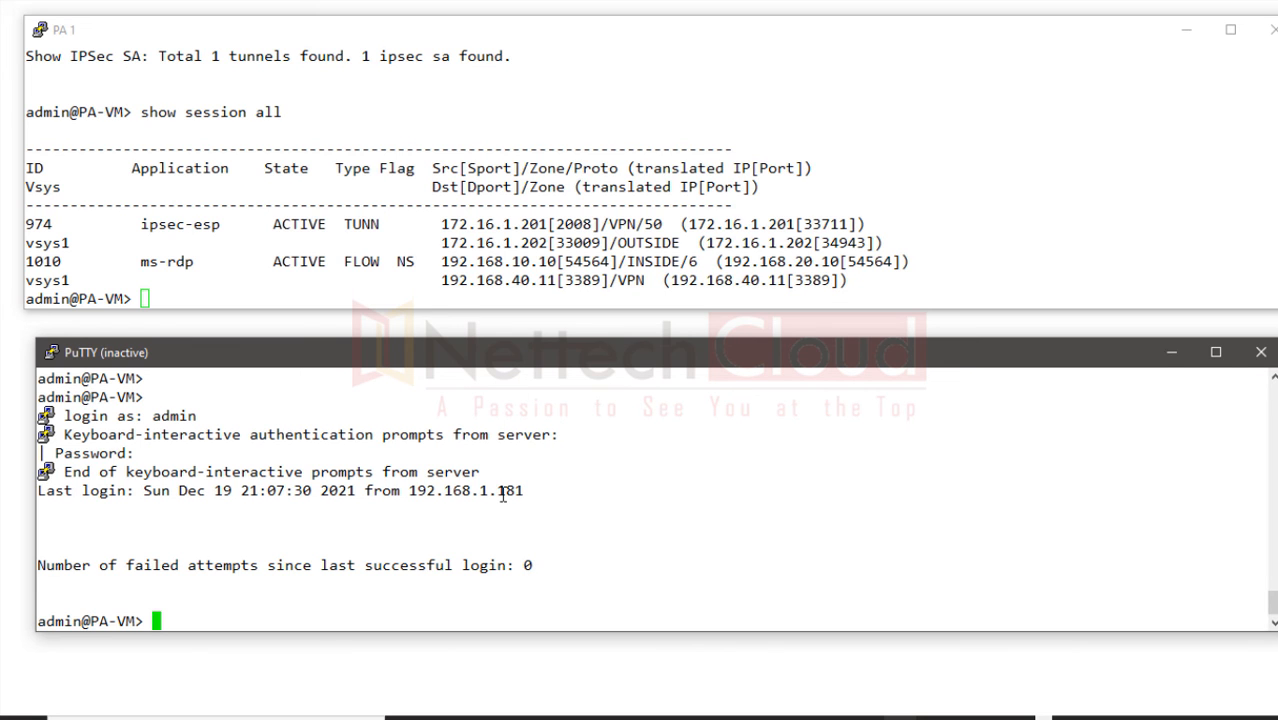
left_click(50, 360)
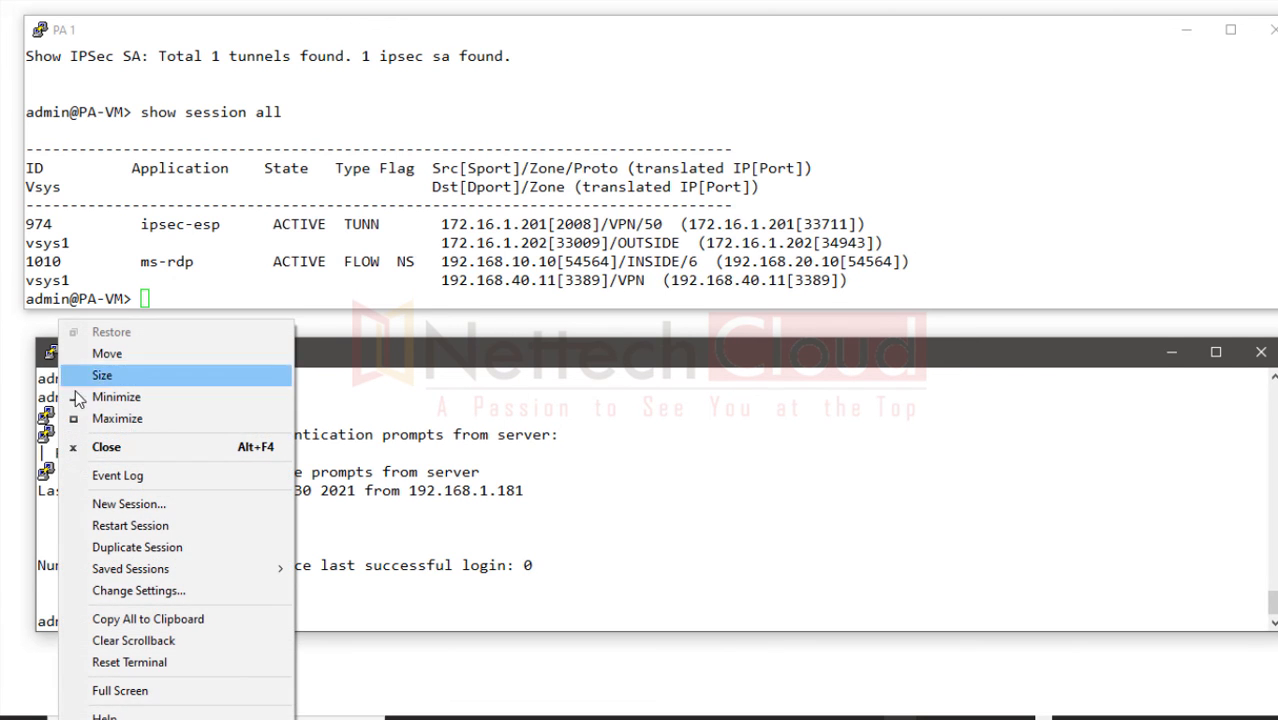
left_click(120, 525)
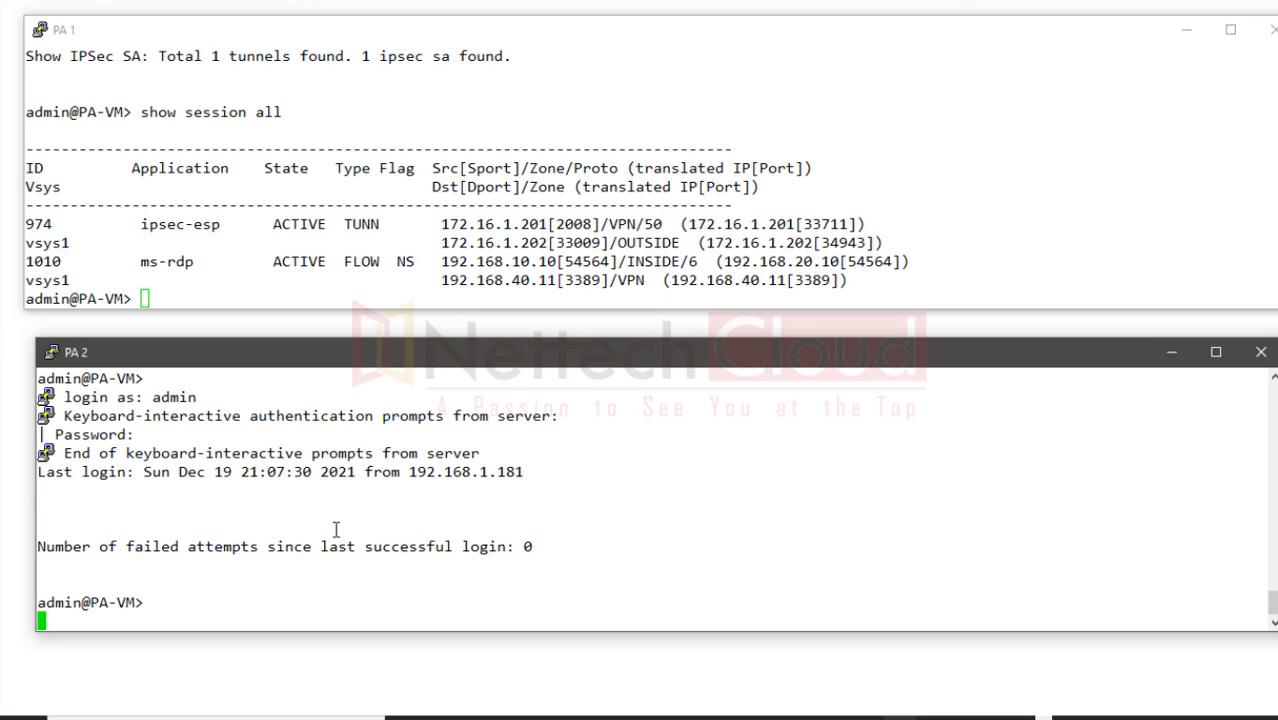
type("admin")
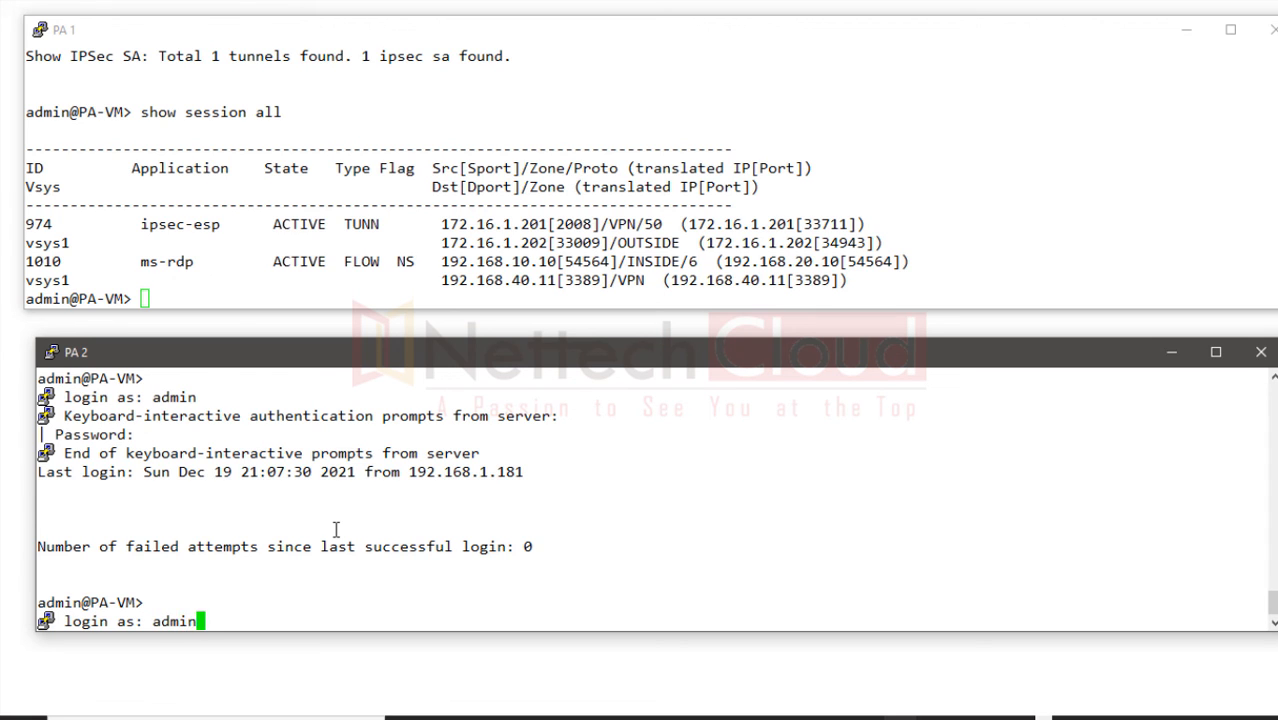
key("Return")
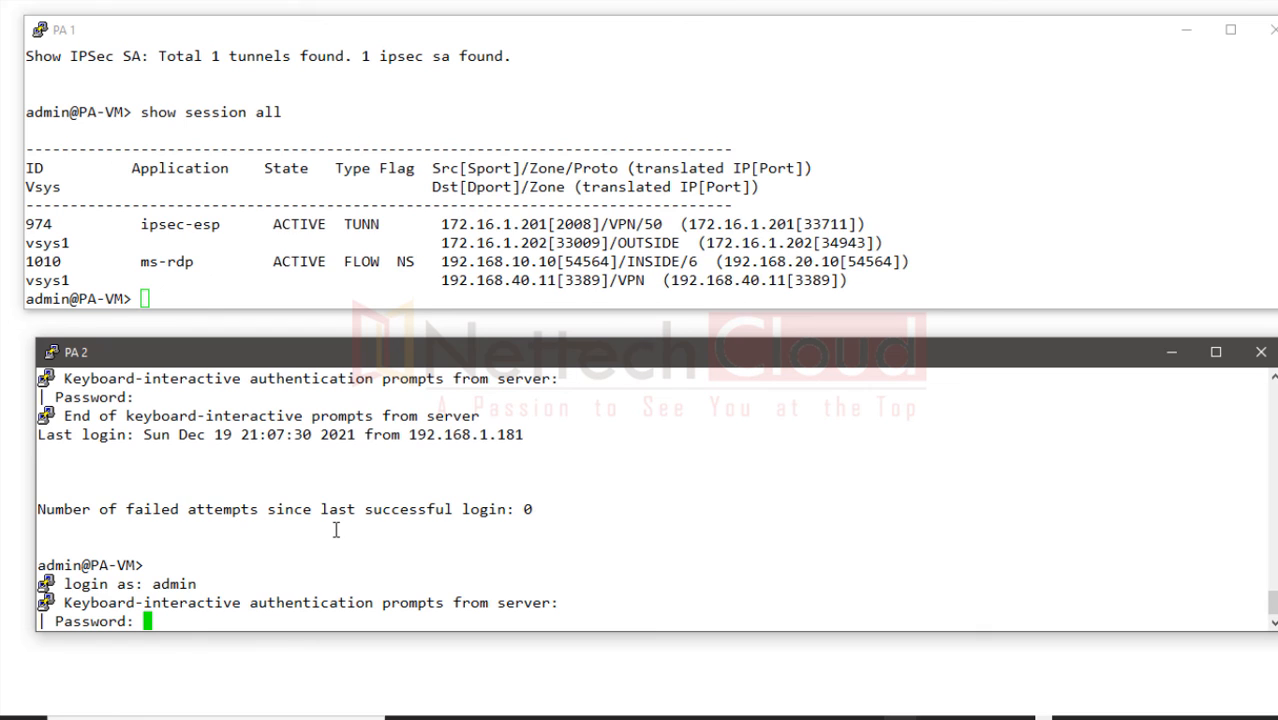
Step: Finish logging into PA 2, run 'show session all', and highlight its ms-rdp row
key("Return")
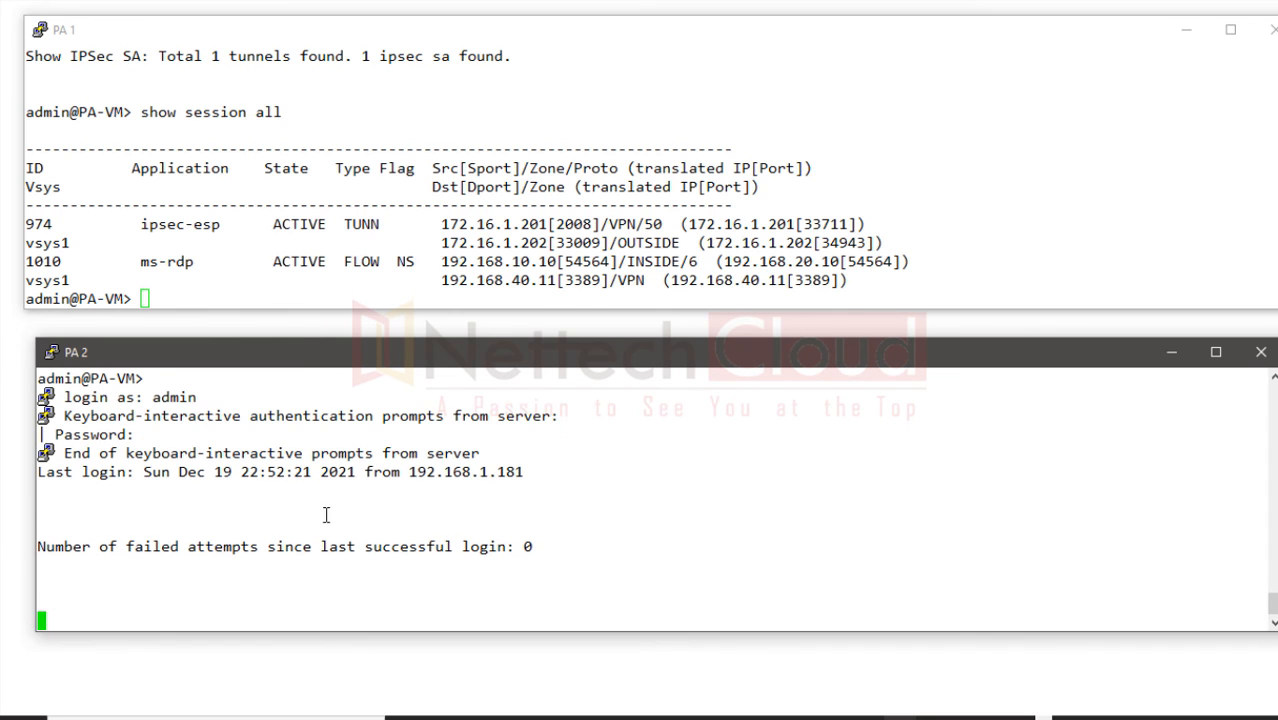
left_click(208, 299)
type("show sess")
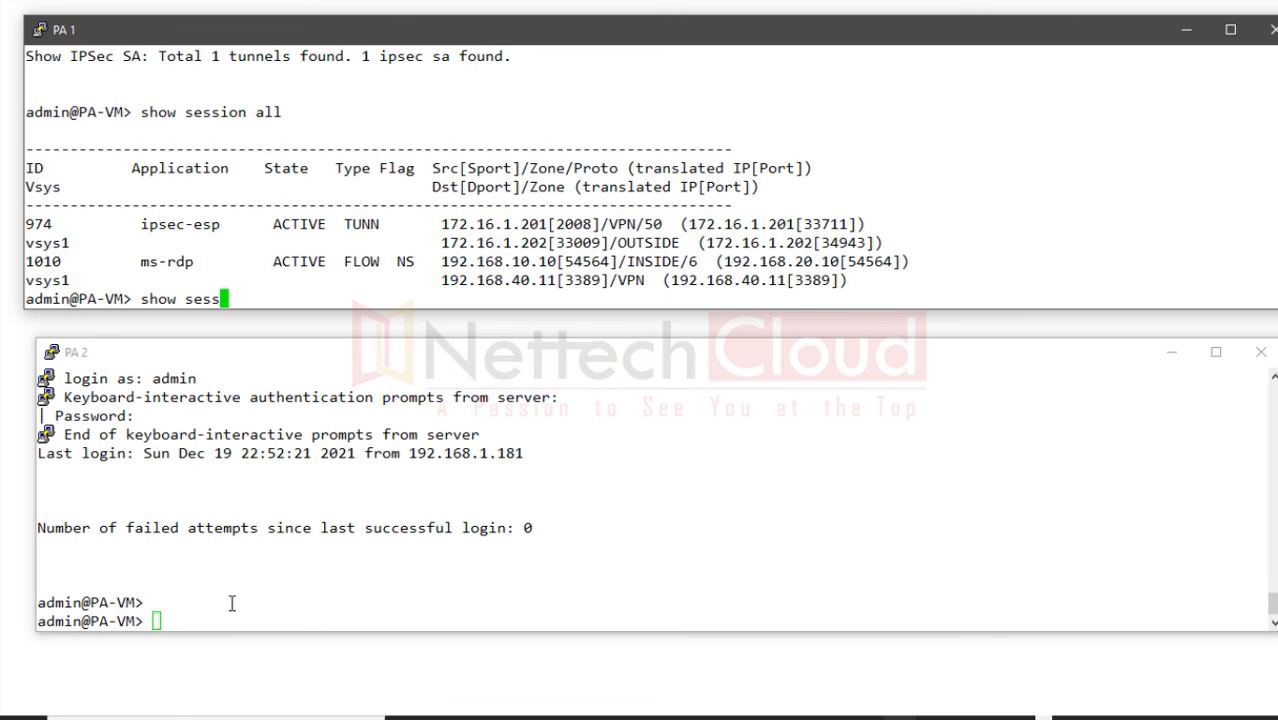
left_click(231, 603)
type("show se")
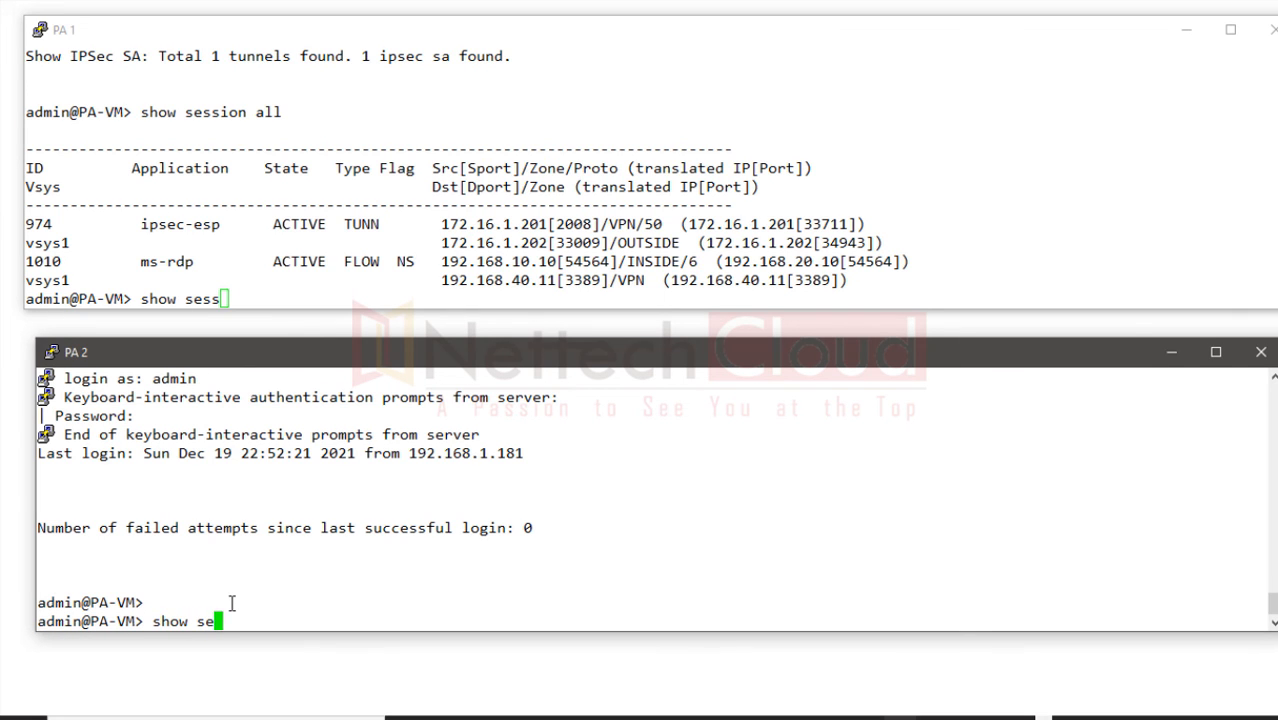
type("ssion all")
key("Return")
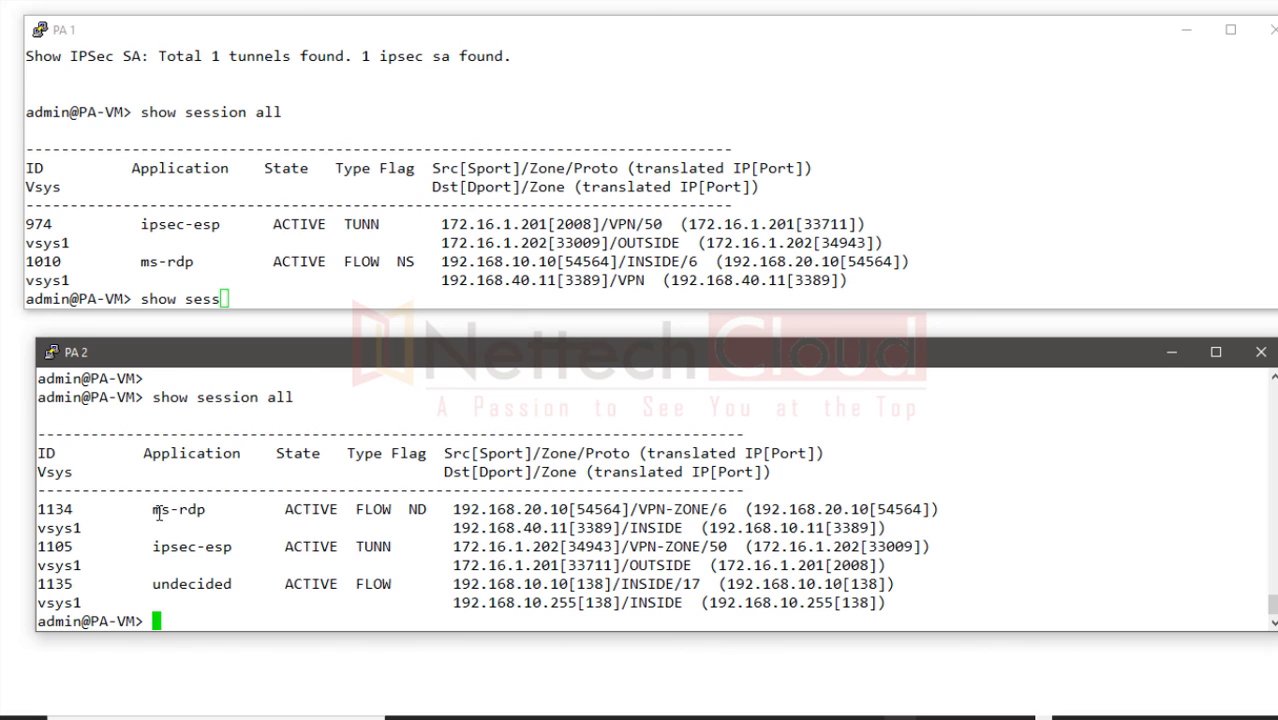
left_click_drag(158, 513, 940, 528)
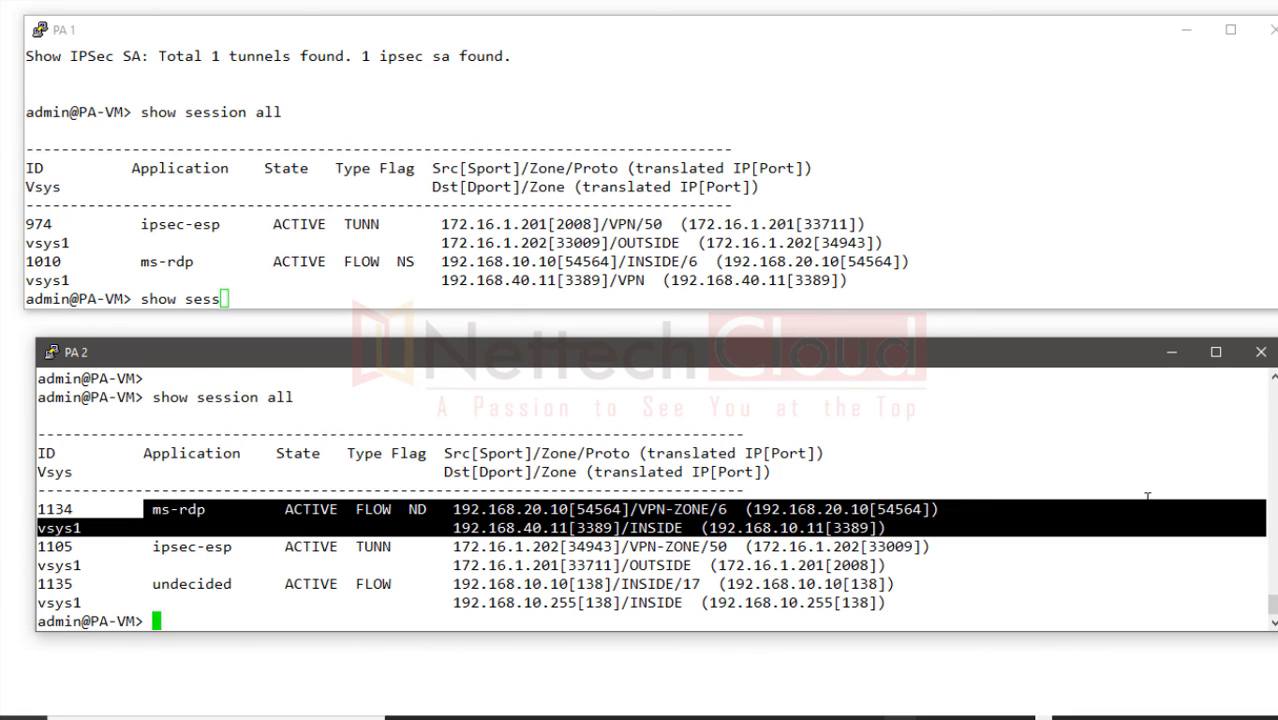
Step: Annotate PA 1's session 1010: ms-rdp, ACTIVE, NS flag, source, and translated source 192.168.20.10
left_click(864, 718)
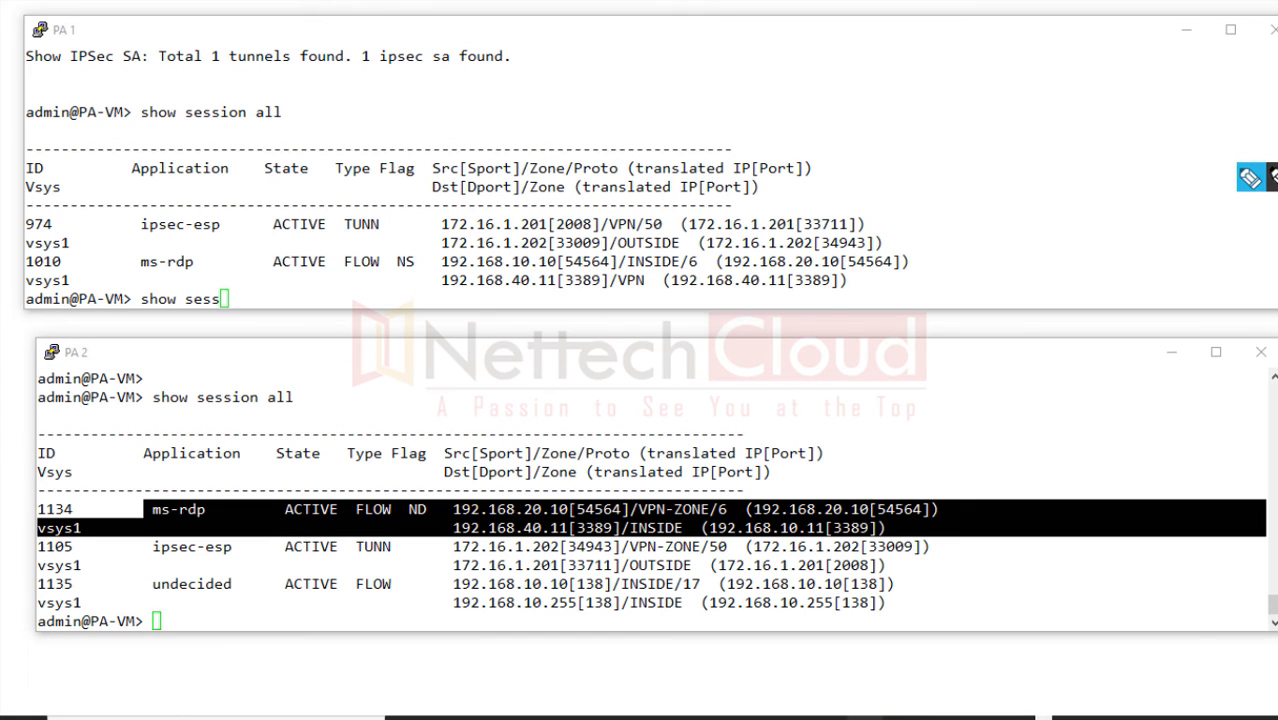
left_click(1264, 267)
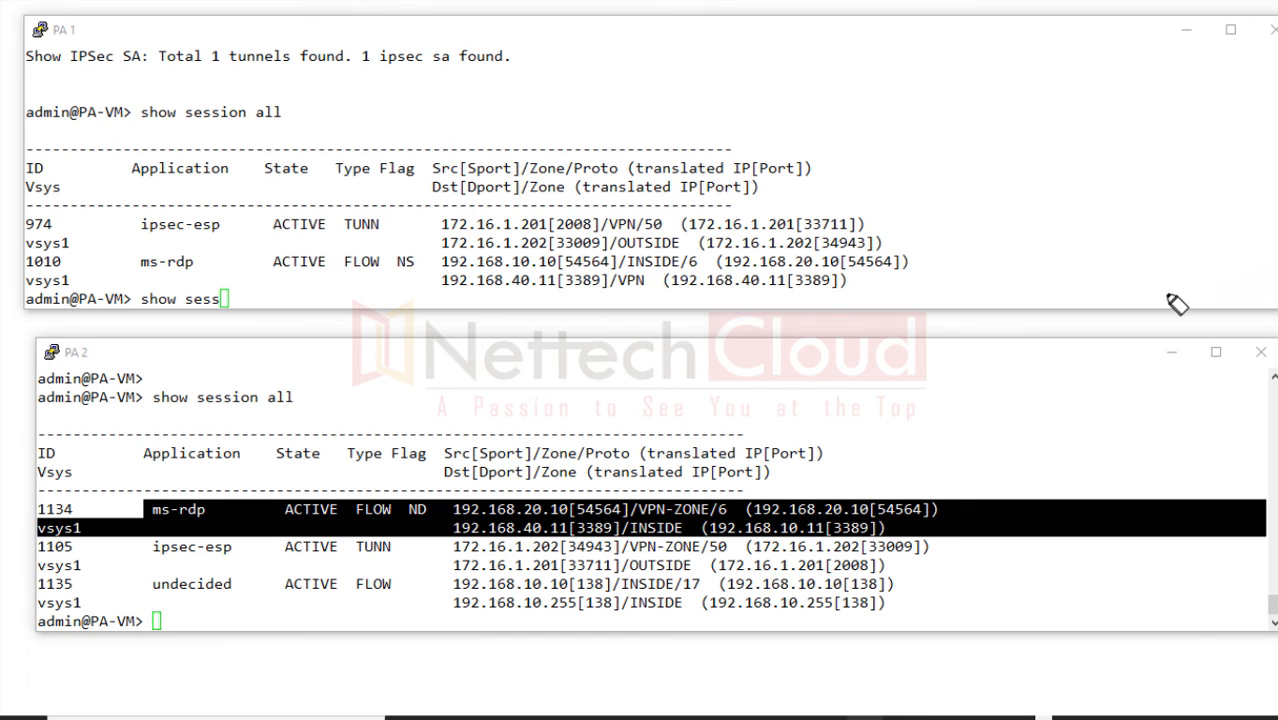
mouse_move(83, 45)
left_mouse_down()
mouse_move(100, 50)
mouse_move(67, 86)
left_mouse_up()
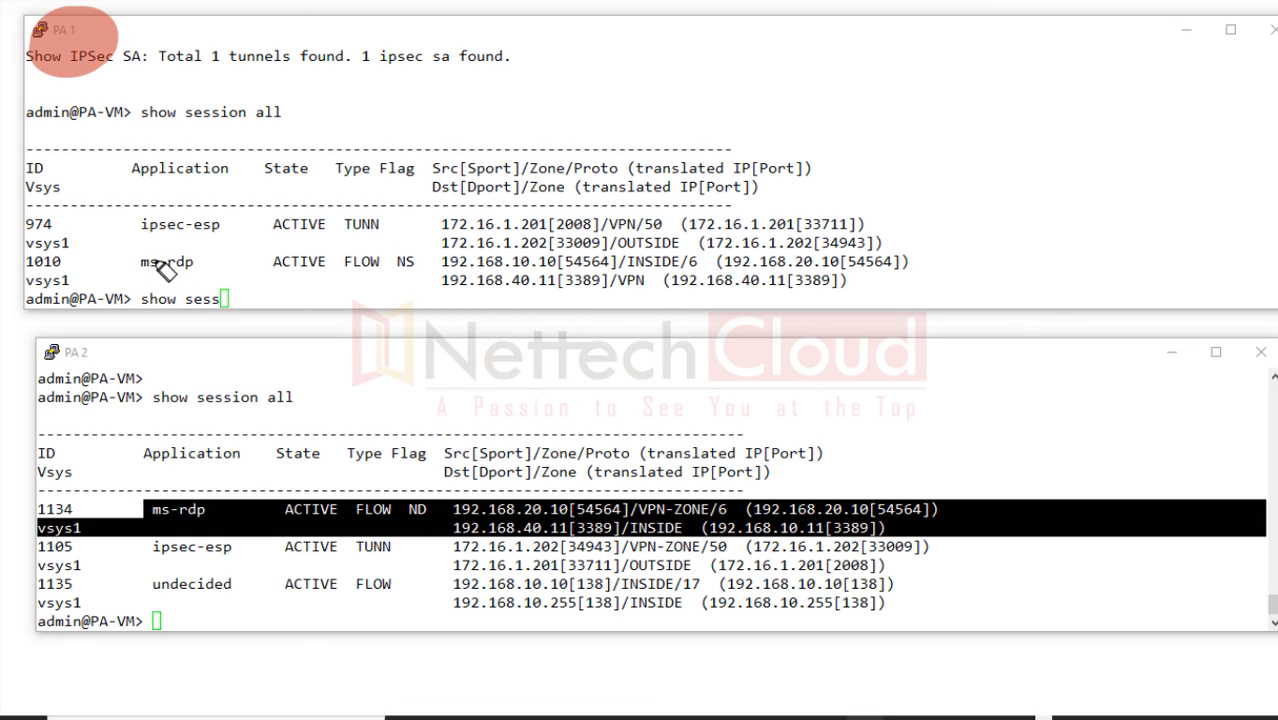
left_click_drag(163, 270, 148, 272)
left_click_drag(316, 262, 258, 264)
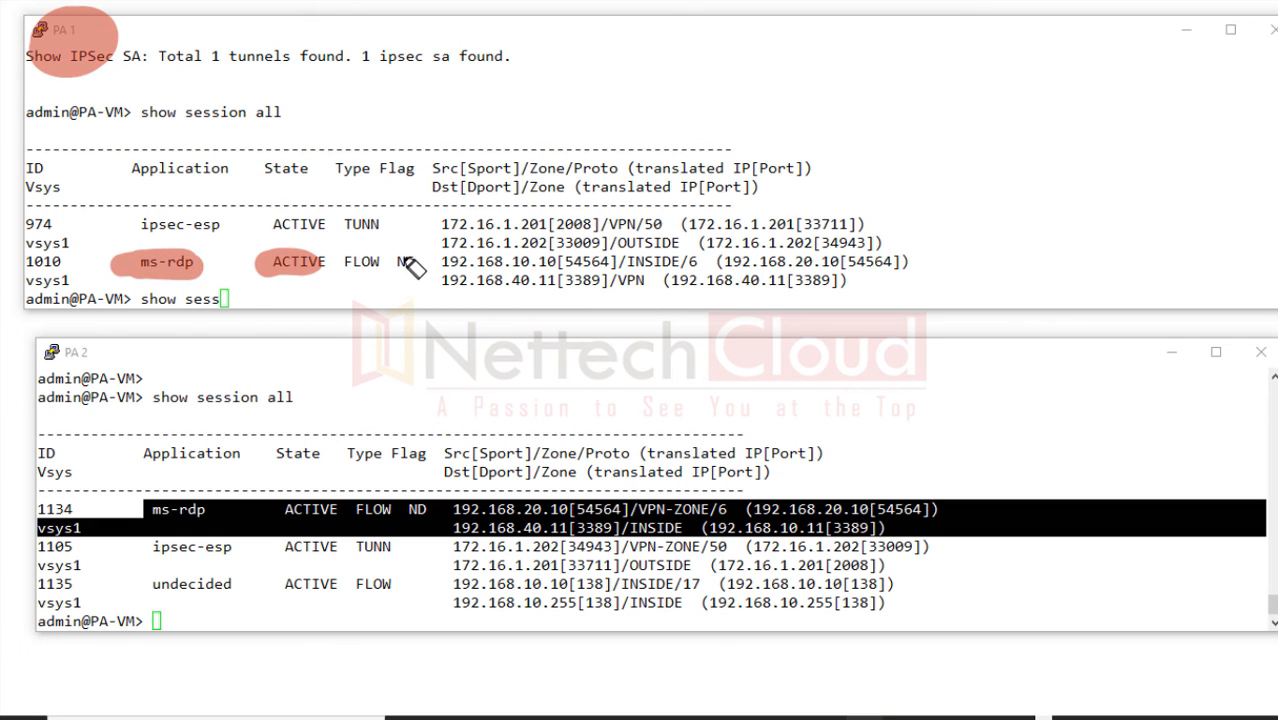
left_click_drag(404, 256, 420, 268)
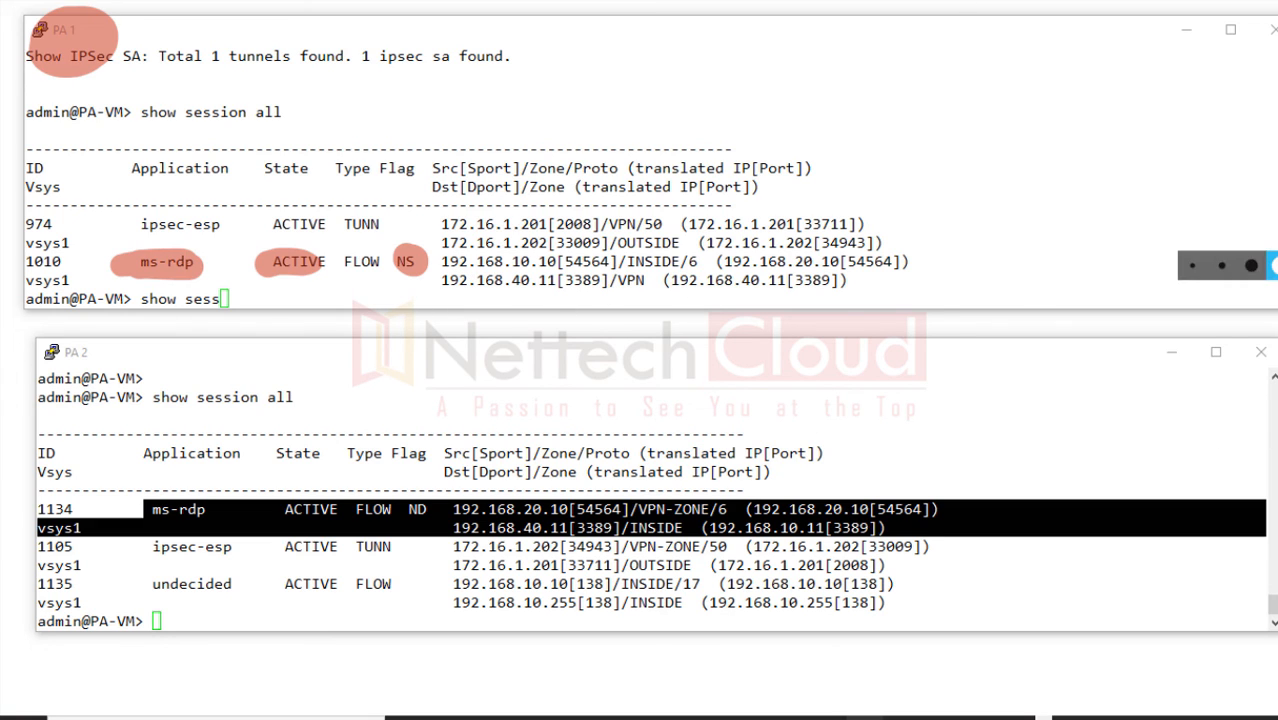
left_click(1253, 270)
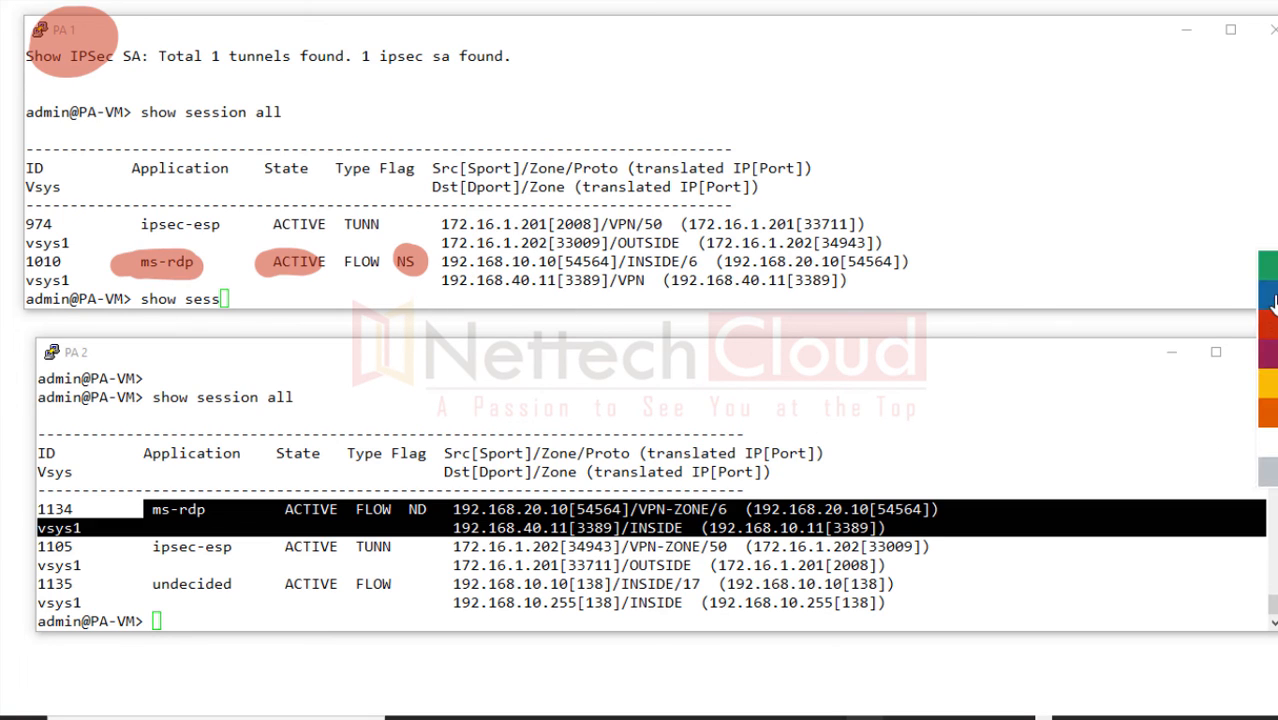
left_click(1272, 300)
left_click_drag(444, 264, 560, 265)
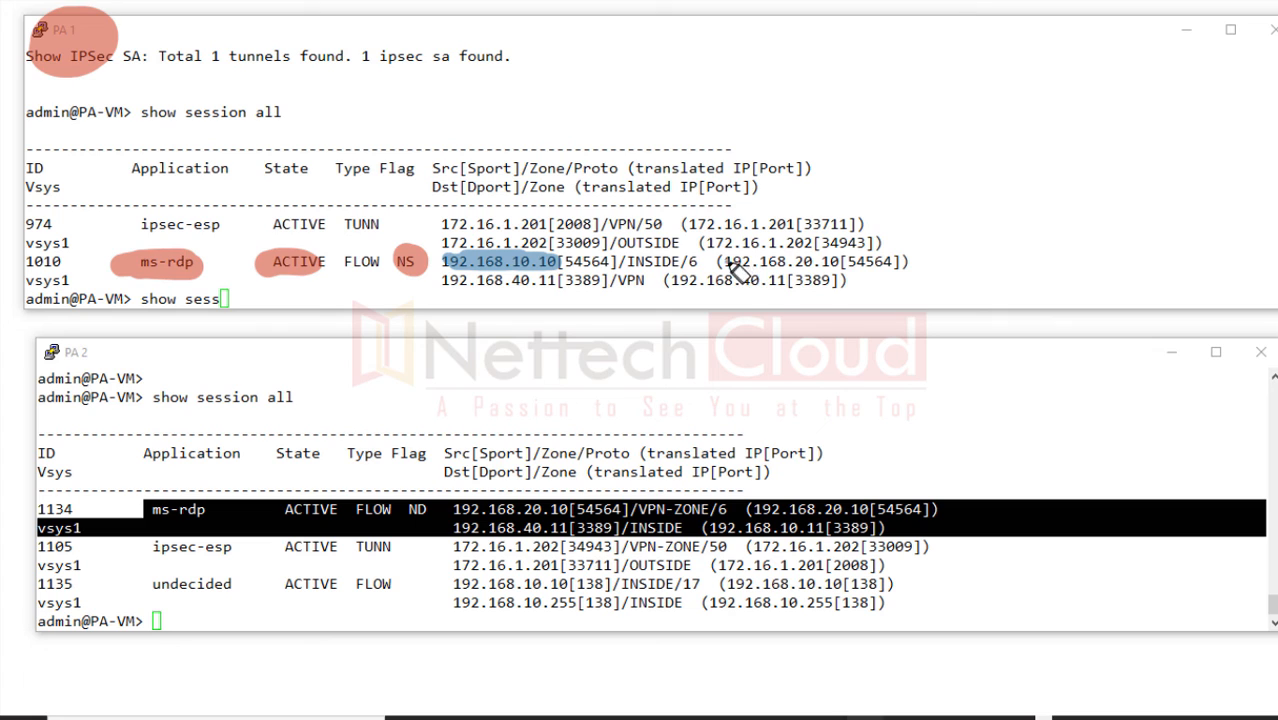
left_click_drag(726, 263, 838, 263)
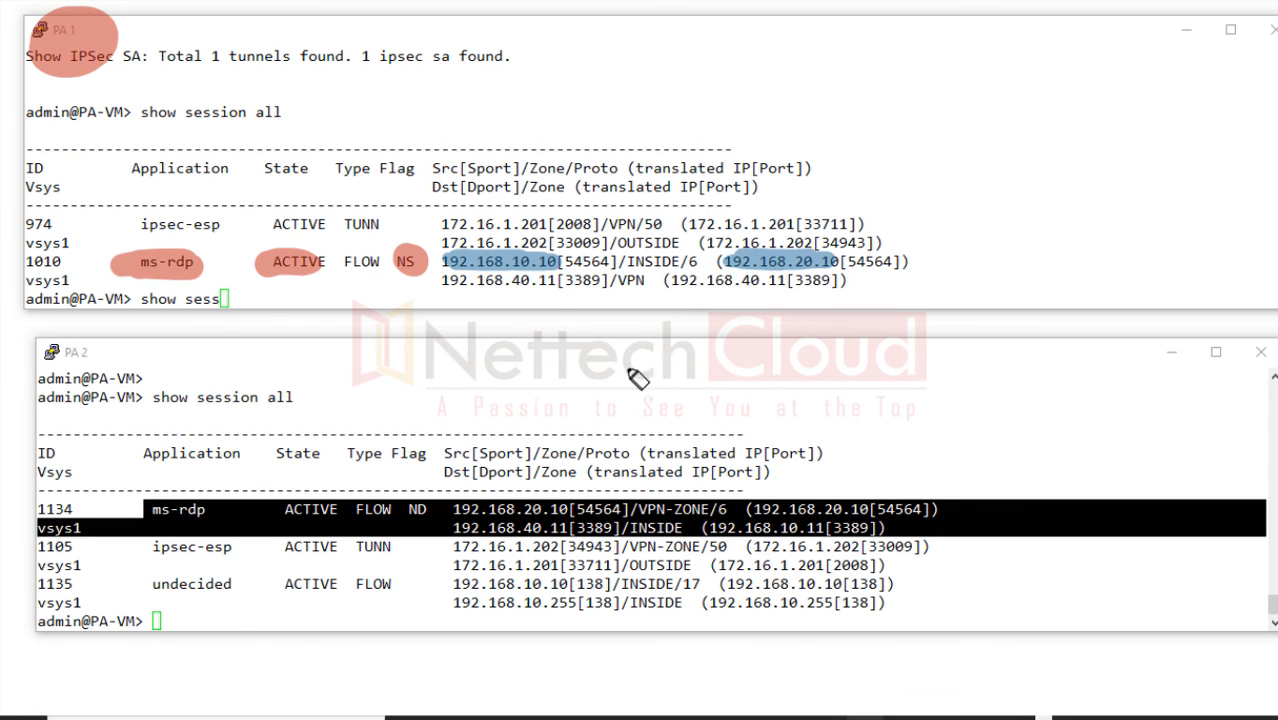
Step: Annotate PA 2's session 1134: destination 192.168.40.11 translated to 192.168.10.11[3389], plus source and zone
mouse_move(86, 362)
left_mouse_down()
mouse_move(120, 362)
mouse_move(70, 380)
mouse_move(126, 374)
mouse_move(60, 366)
left_mouse_up()
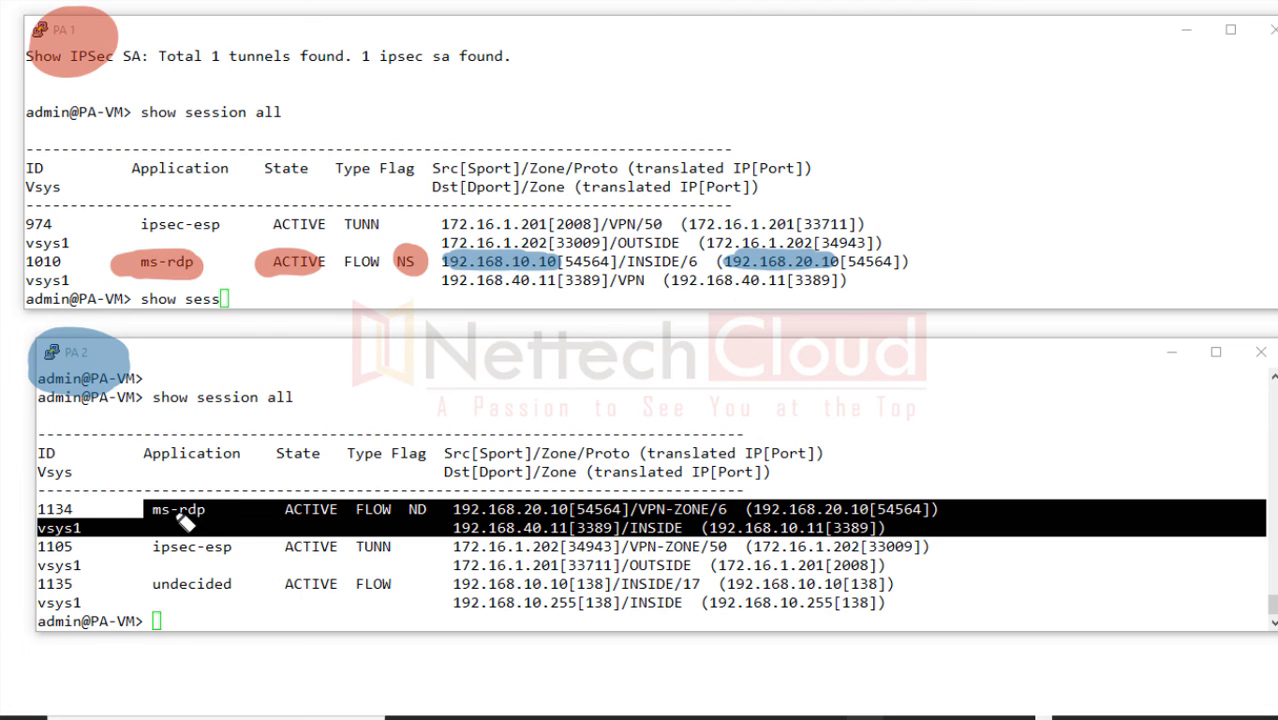
mouse_move(182, 516)
left_mouse_down()
mouse_move(196, 510)
mouse_move(165, 518)
left_mouse_up()
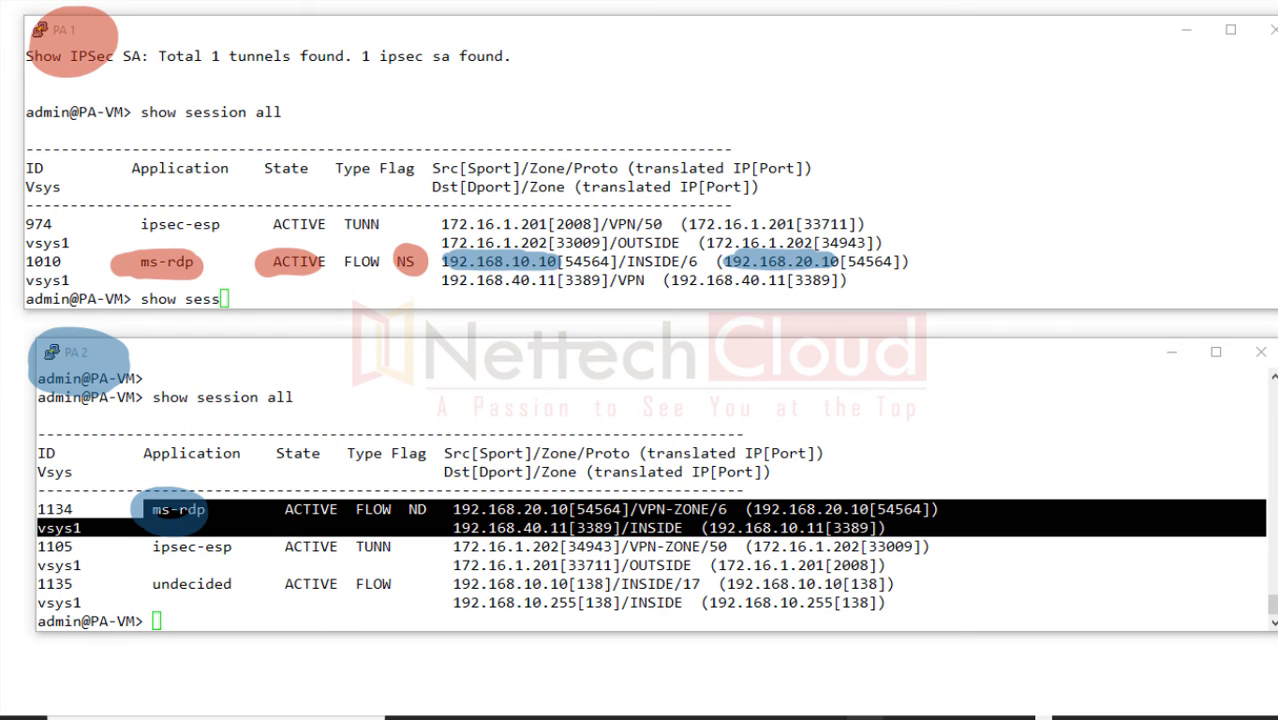
left_click(909, 458)
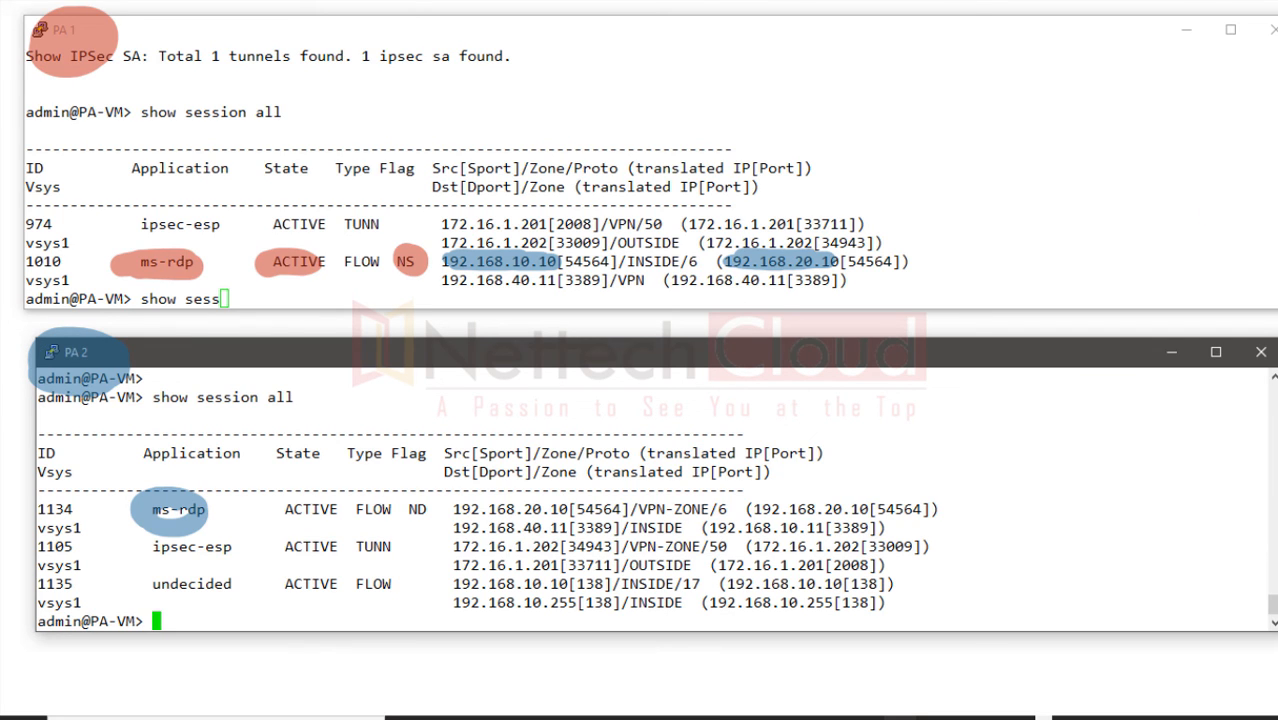
left_click(1275, 204)
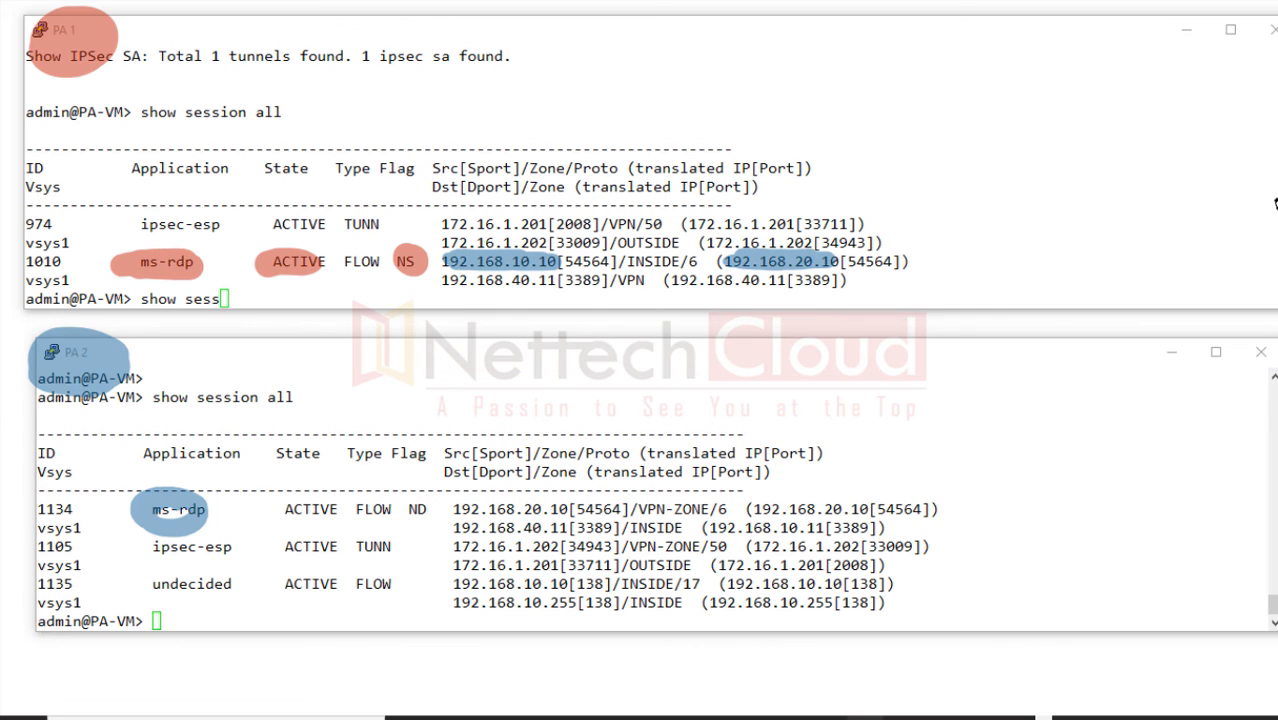
left_click_drag(172, 522, 194, 514)
left_click_drag(455, 527, 617, 528)
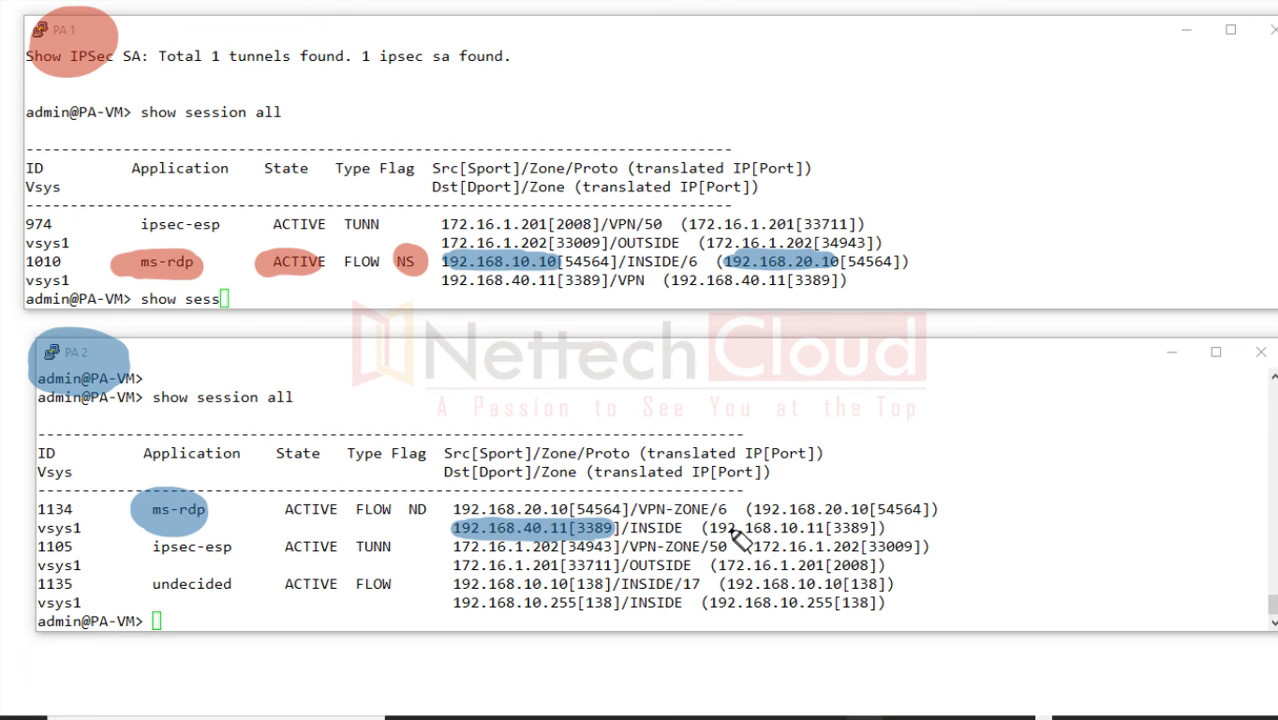
left_click_drag(706, 528, 876, 530)
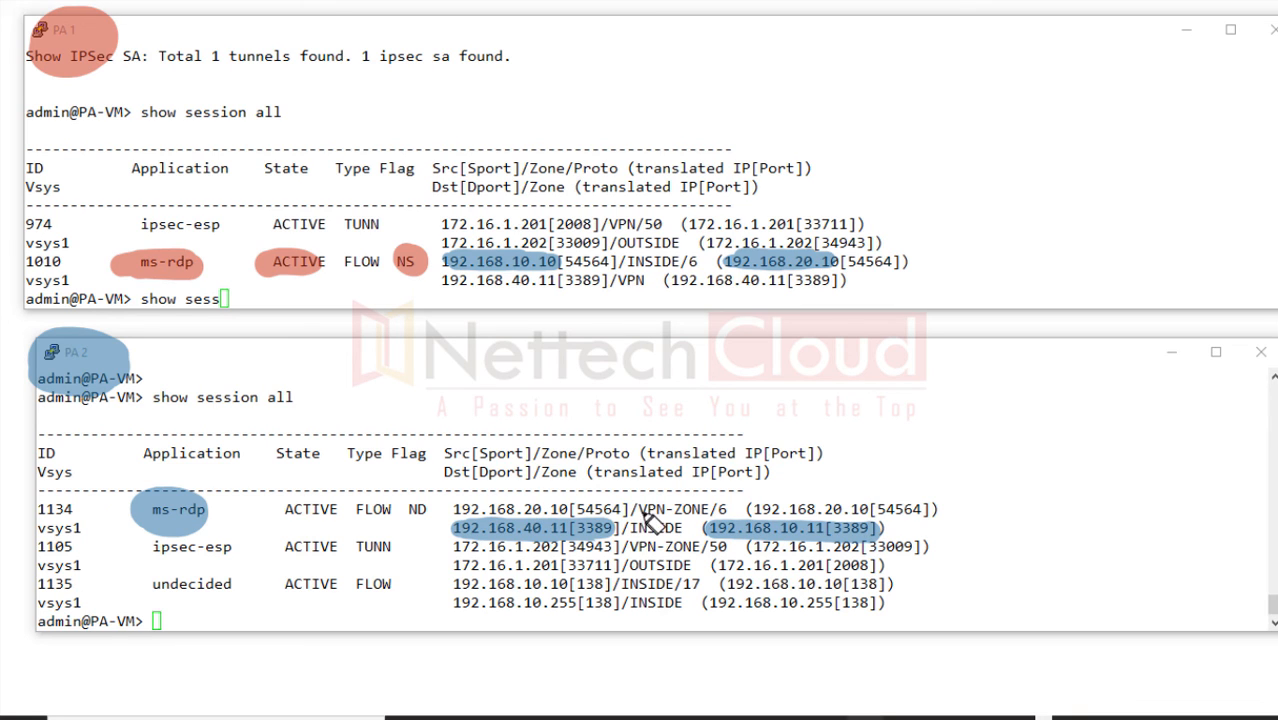
left_click_drag(876, 509, 452, 510)
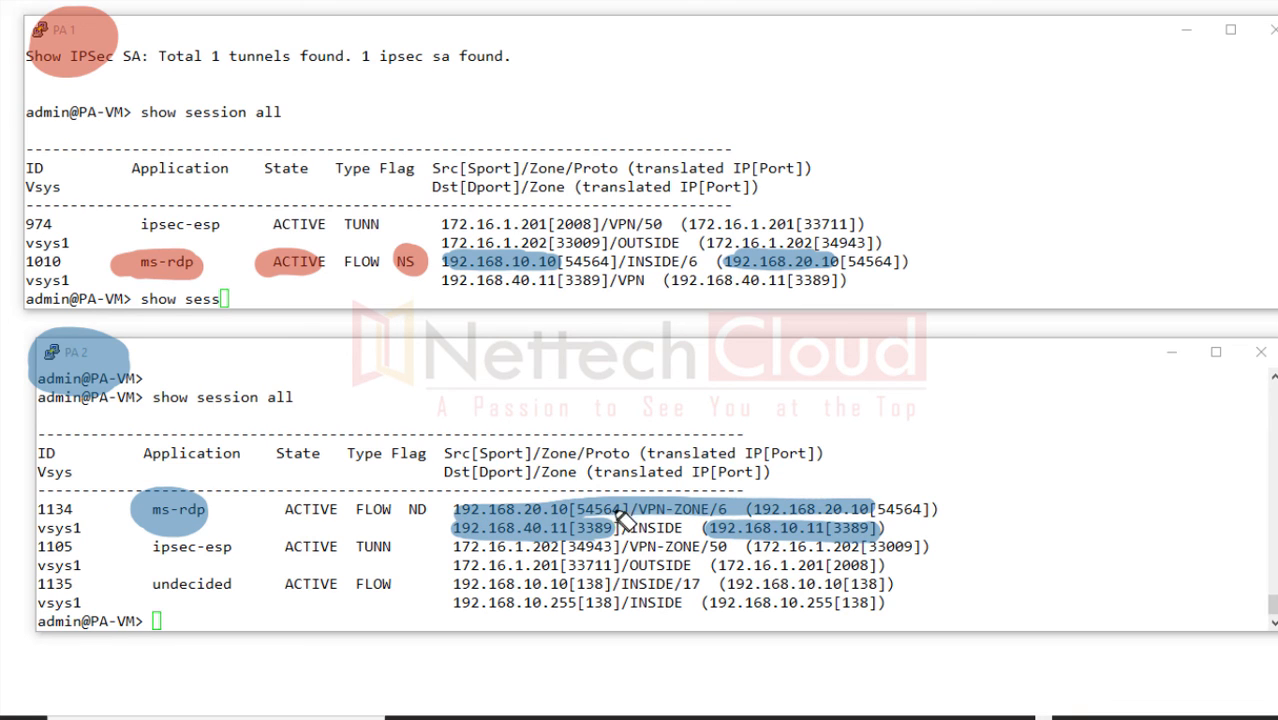
left_click_drag(612, 528, 758, 529)
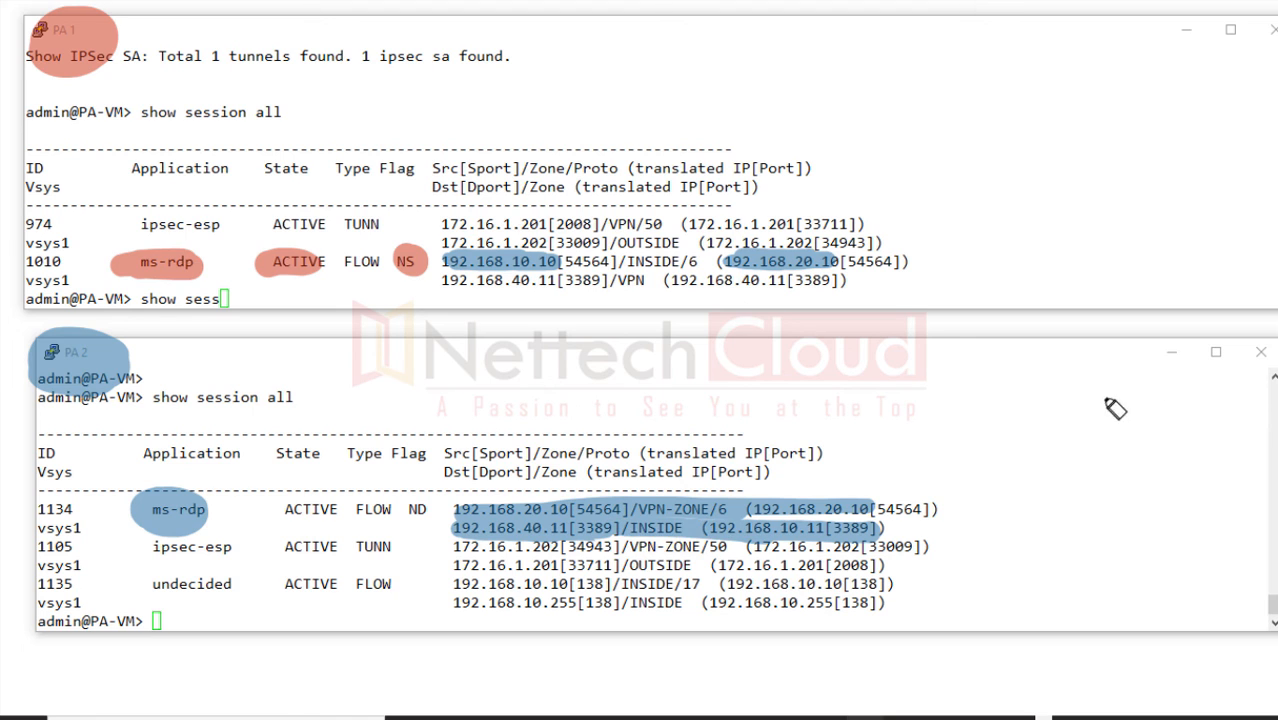
Step: Mark the NS flag on PA 1 session 1010 and the ND flag on PA 2 session 1134, then minimize PA 1
left_click(1275, 350)
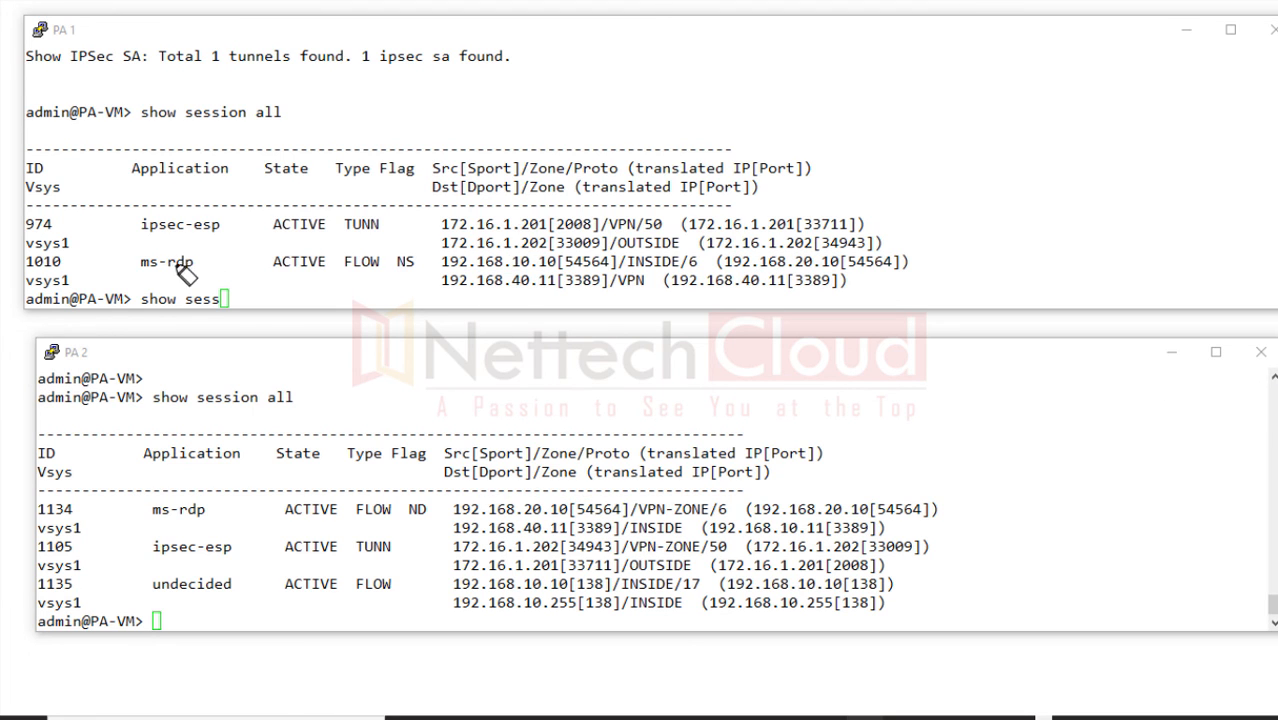
mouse_move(168, 252)
left_mouse_down()
mouse_move(149, 257)
mouse_move(187, 252)
mouse_move(224, 282)
left_mouse_up()
left_click_drag(398, 256, 416, 266)
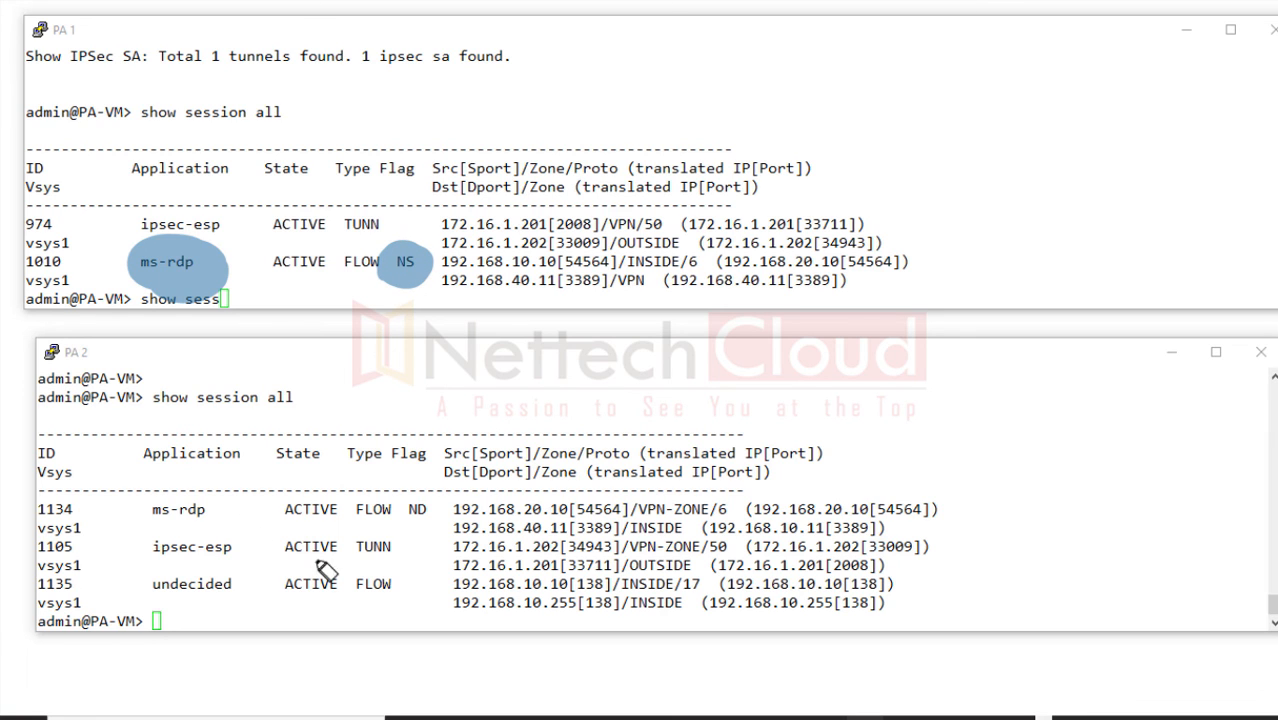
left_click_drag(428, 508, 405, 515)
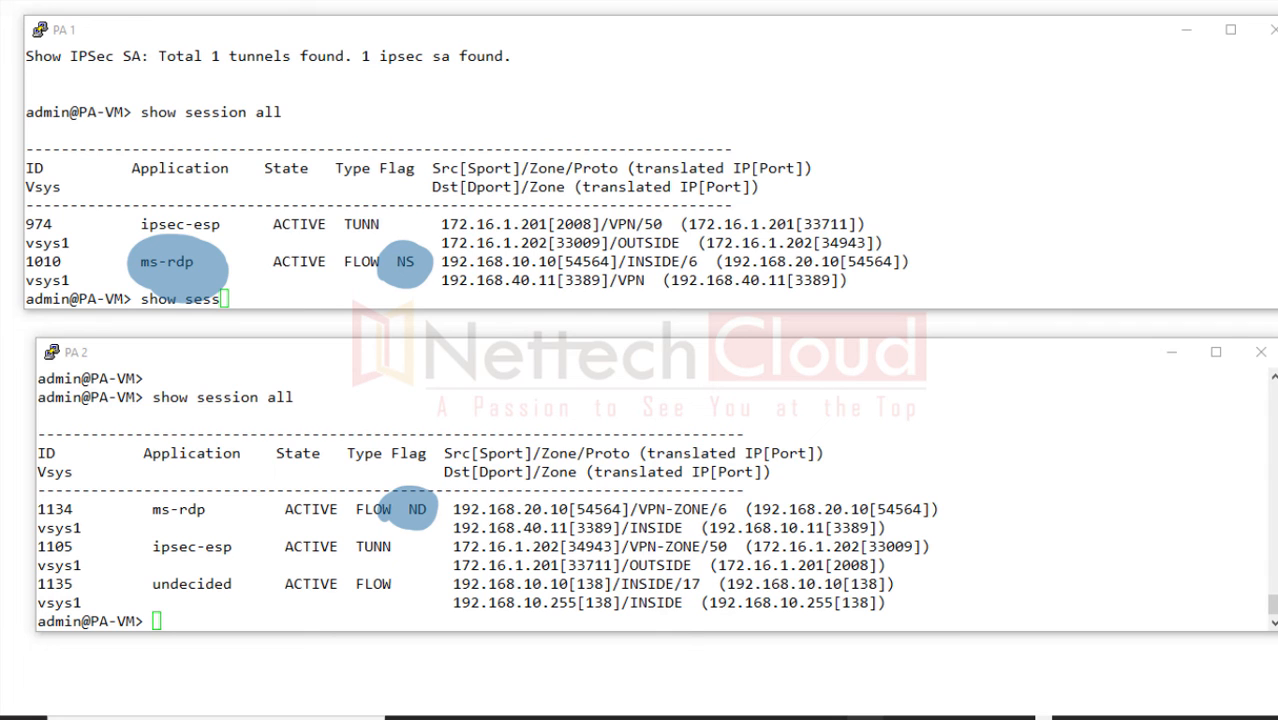
left_click(1272, 178)
left_click(1186, 30)
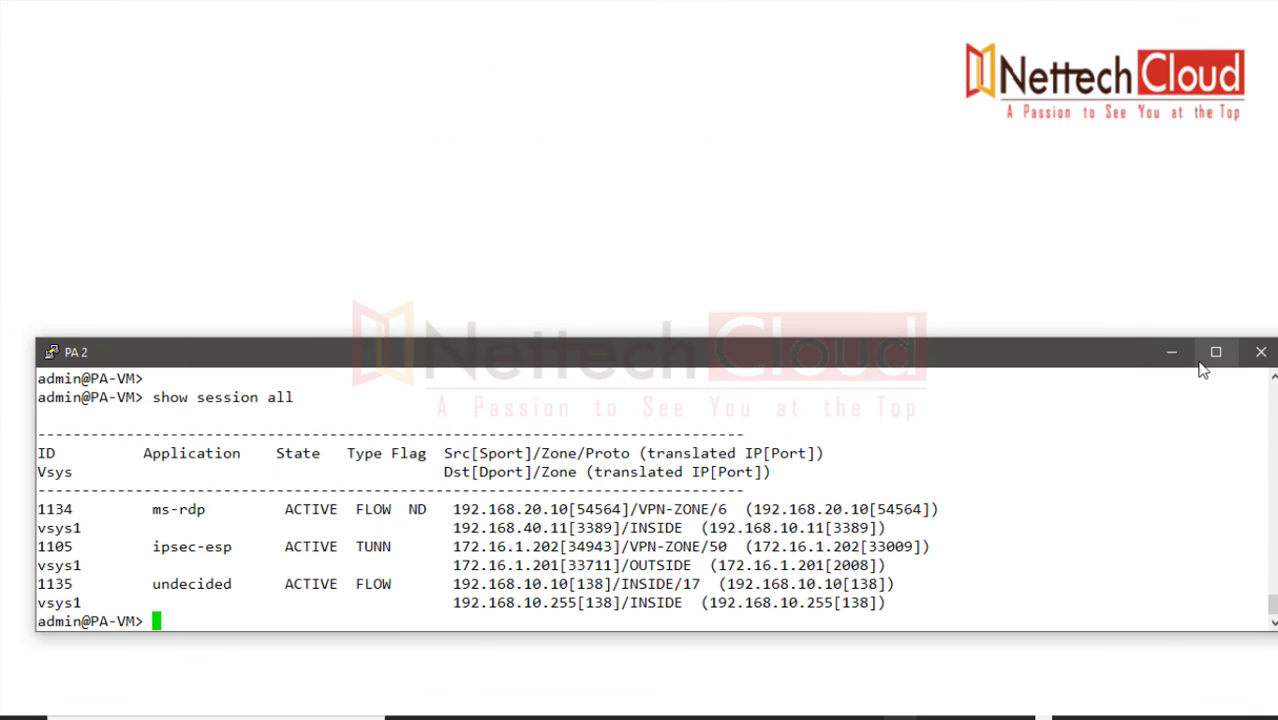
Step: Mark session 1010's NAT rule SNAT-STATIC and security rule OUTBOUND-POLICY-VPN in the 192.168.1.1 Session Browser
left_click(1172, 352)
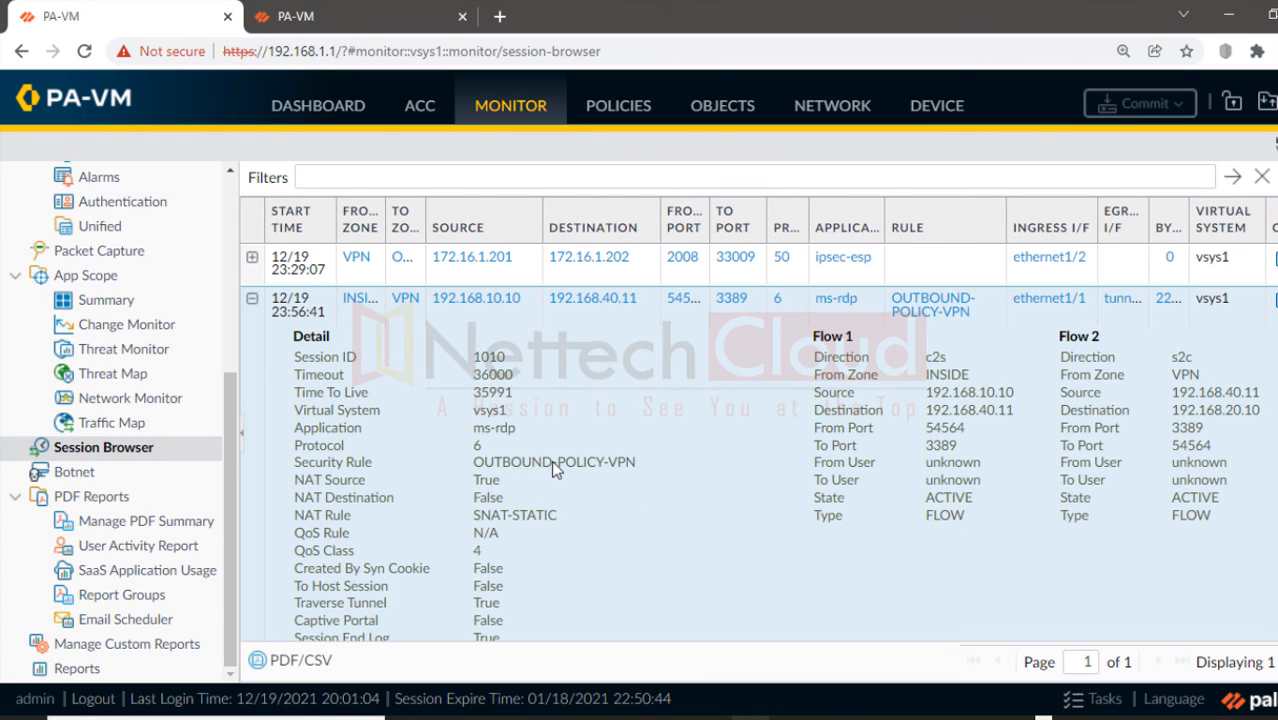
left_click(1275, 177)
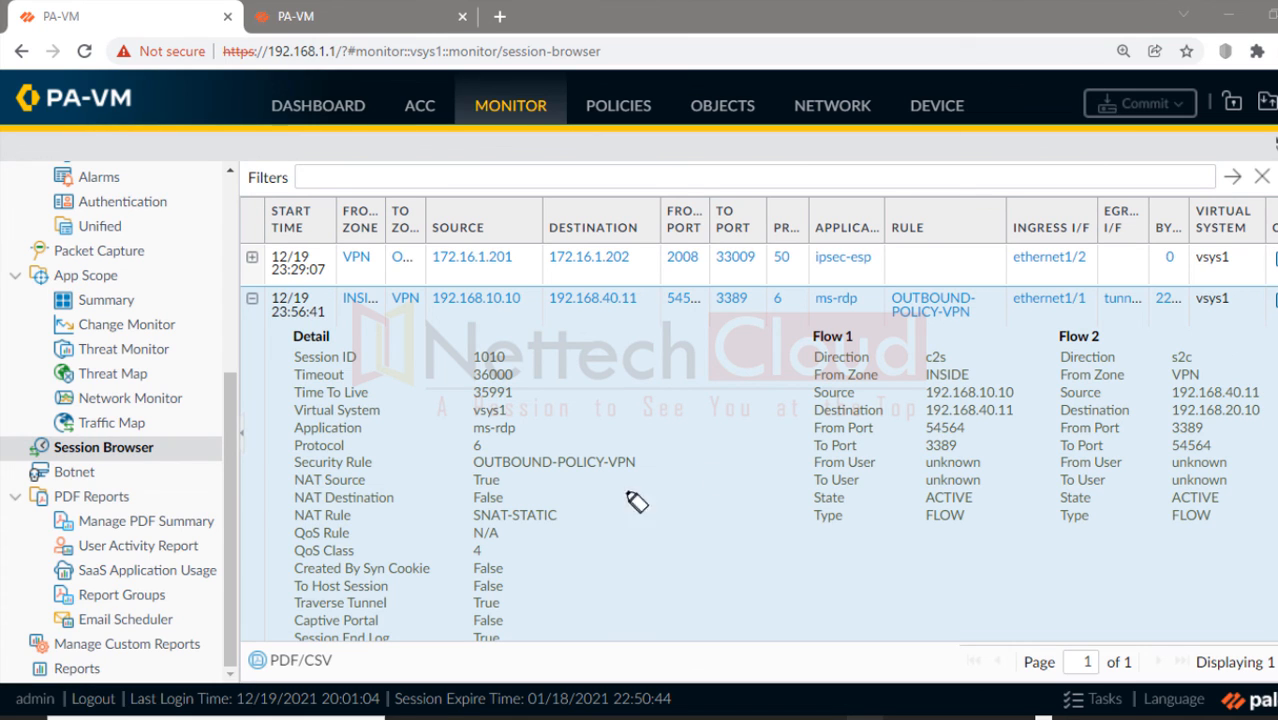
left_click_drag(474, 516, 556, 516)
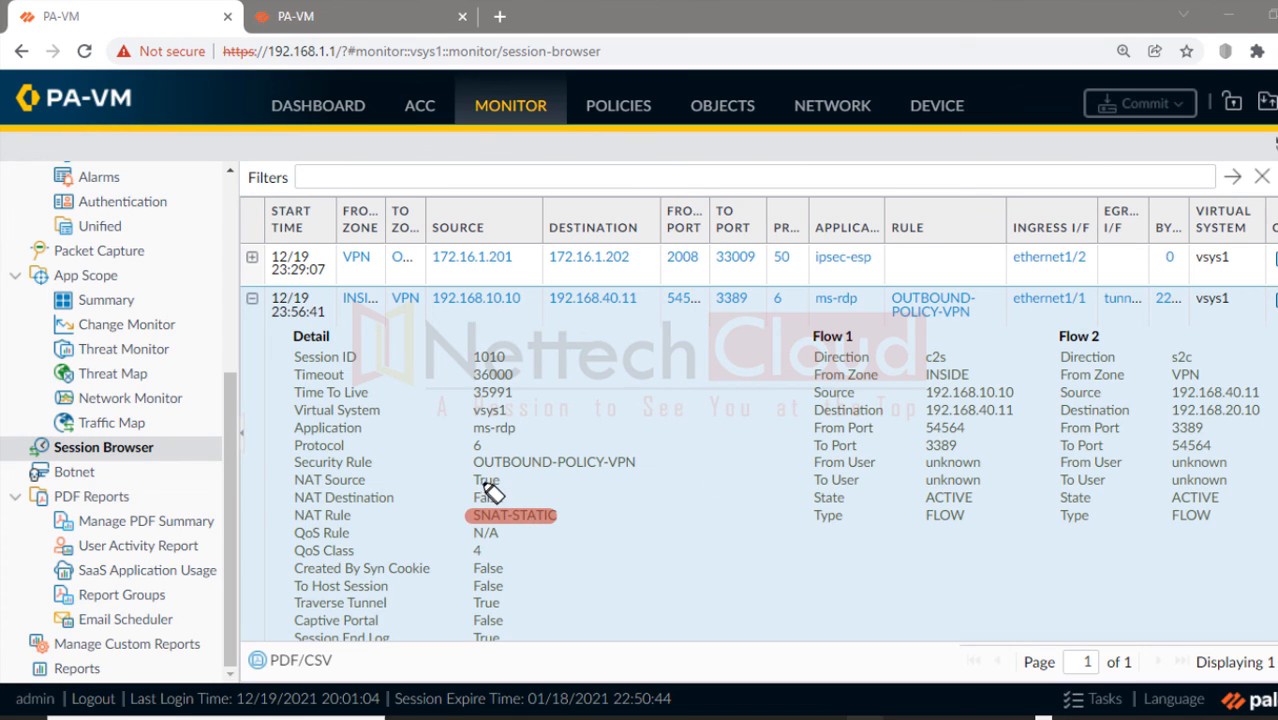
left_click_drag(466, 462, 610, 462)
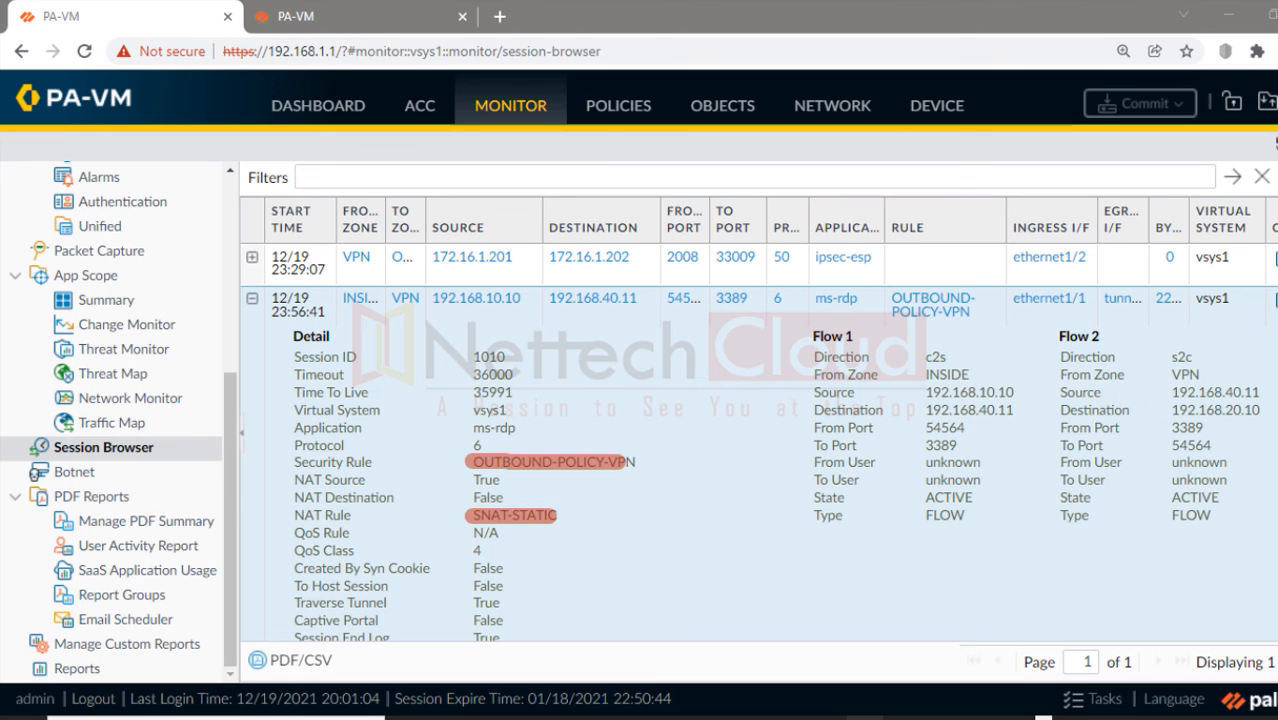
key("Escape")
left_click(344, 9)
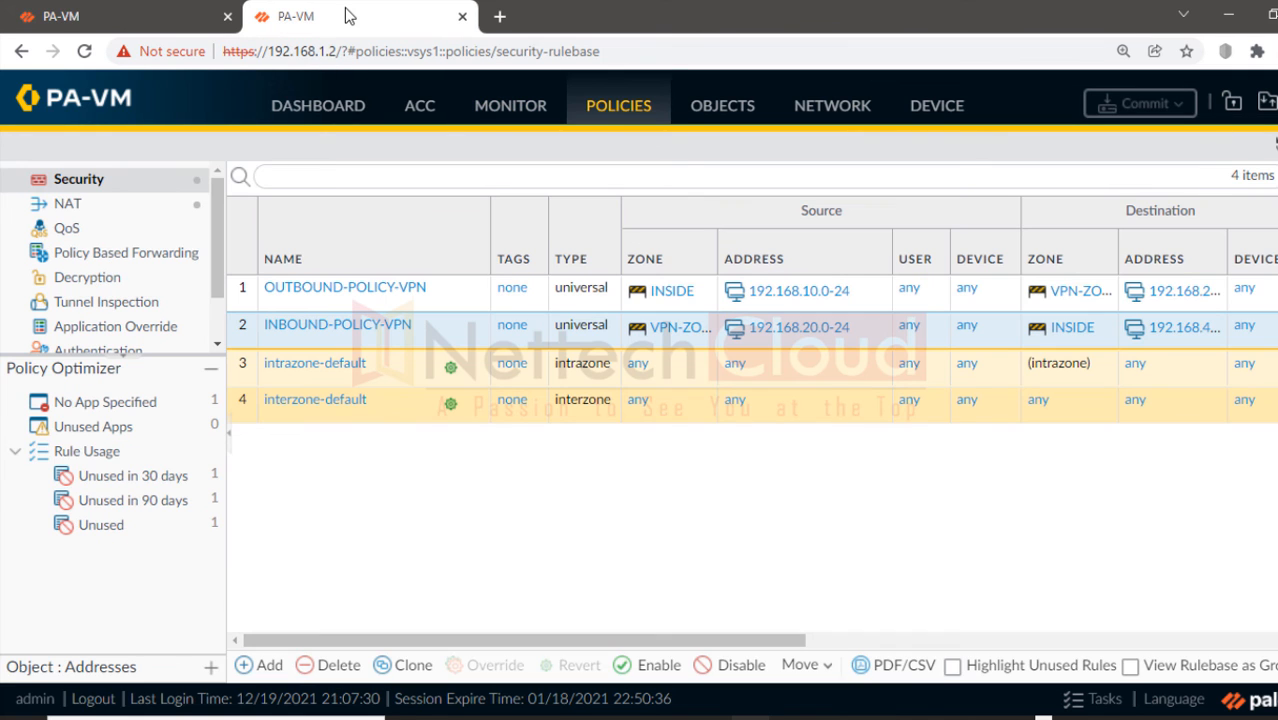
Step: Expand ms-rdp session 1134 on 192.168.1.2 and mark NAT rule DNAT-POLICY and security rule INBOUND-POLICY-VPN
left_click(527, 113)
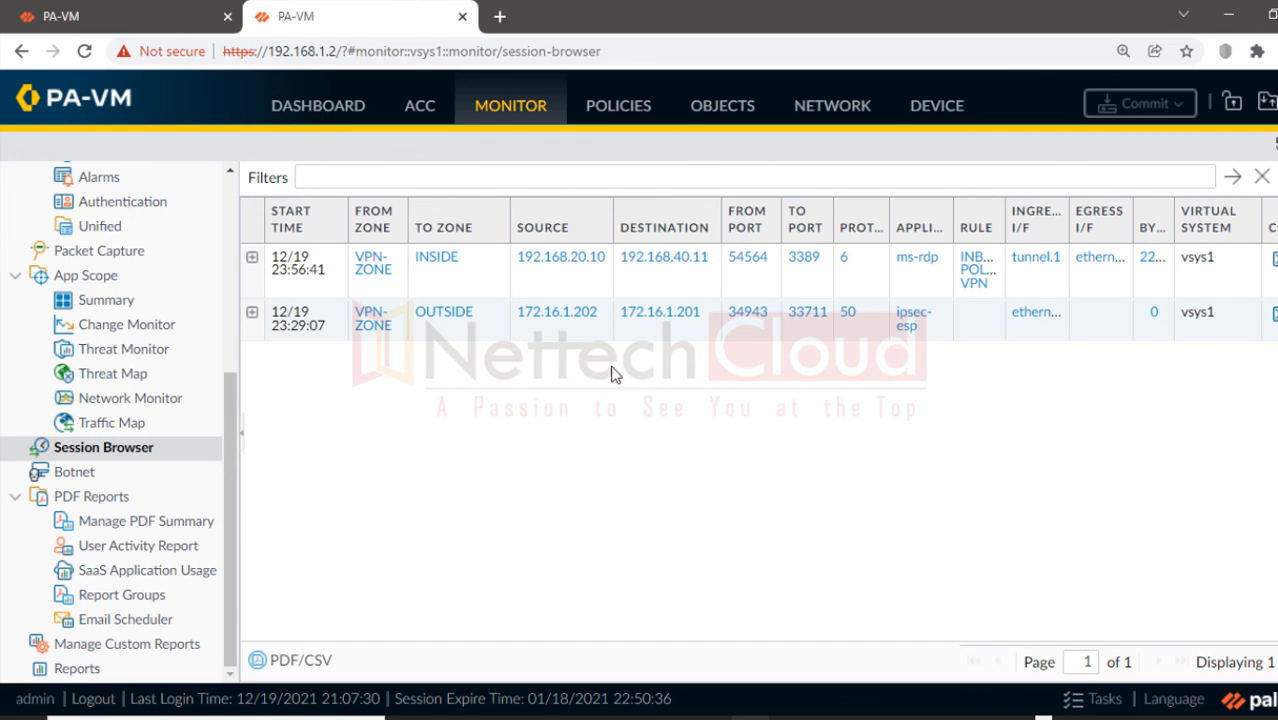
left_click(252, 258)
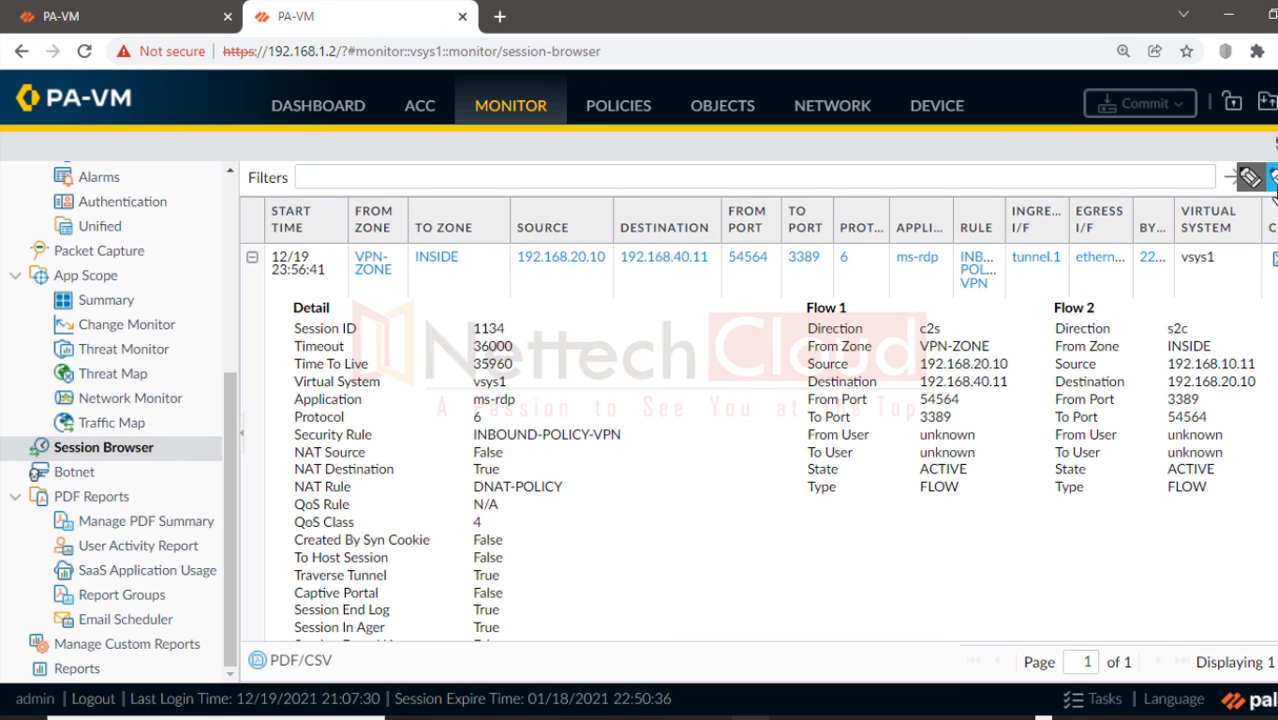
left_click(294, 487)
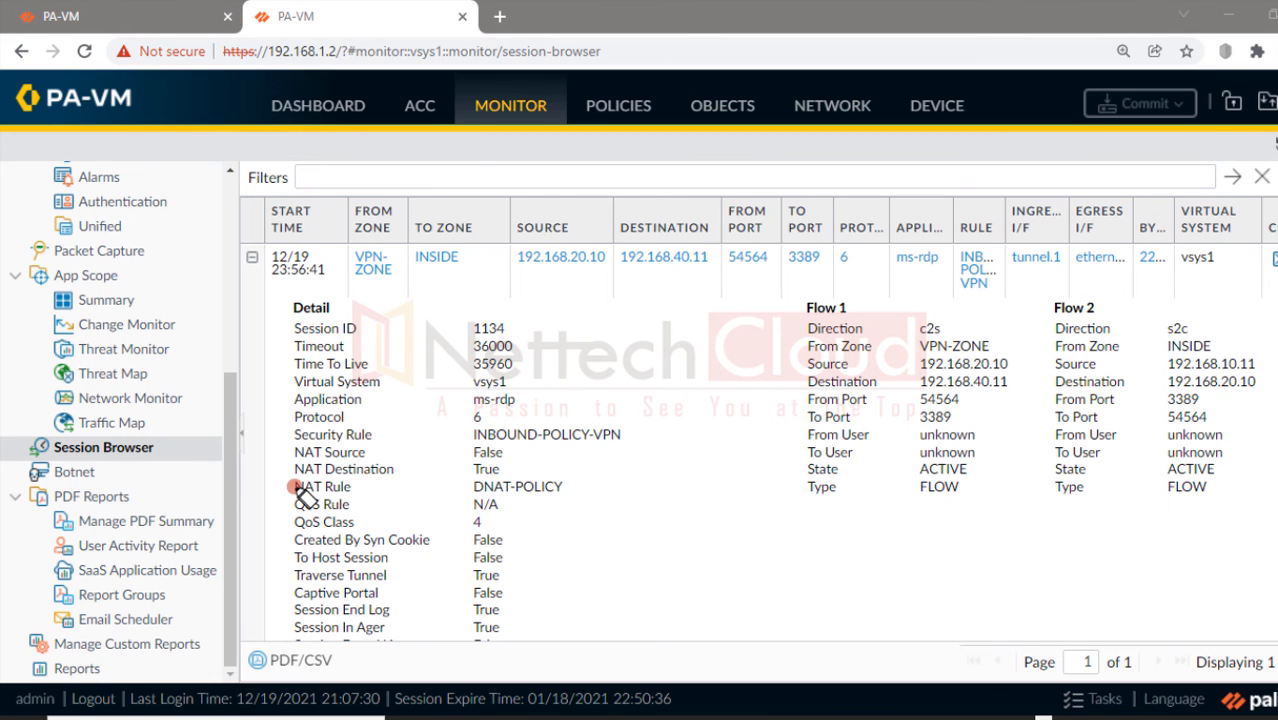
left_click_drag(300, 491, 565, 488)
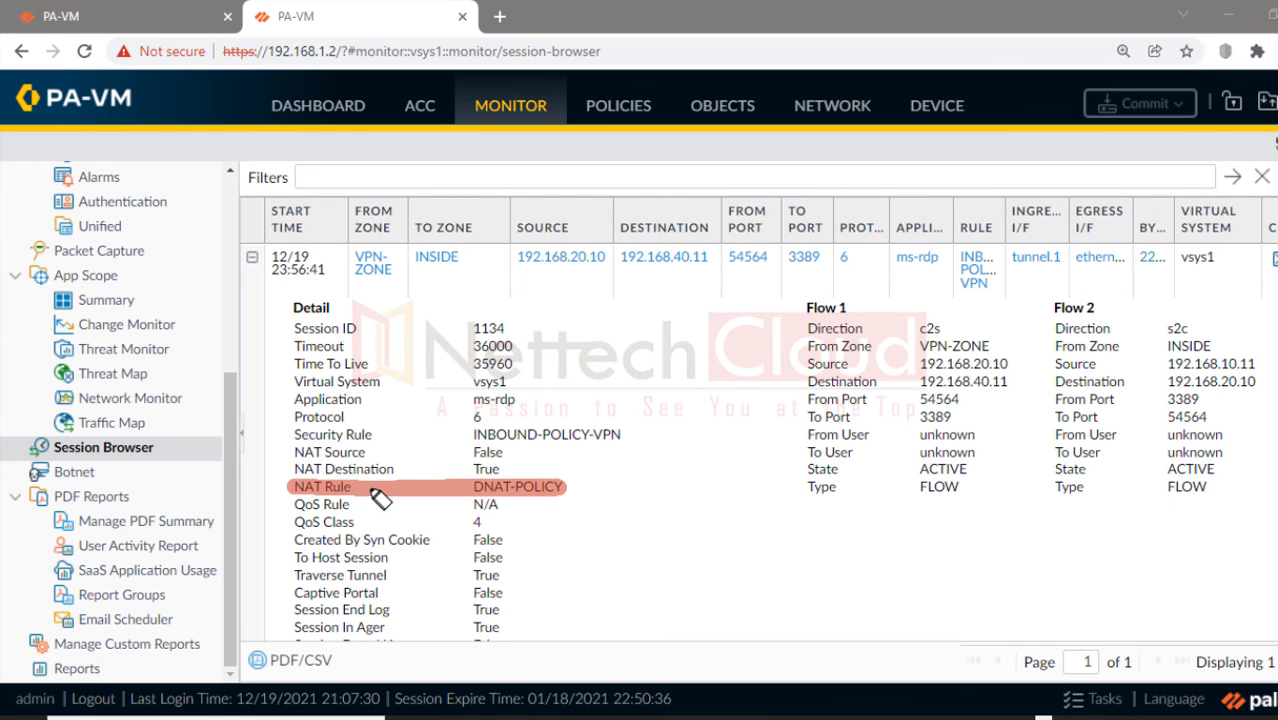
left_click_drag(300, 490, 568, 488)
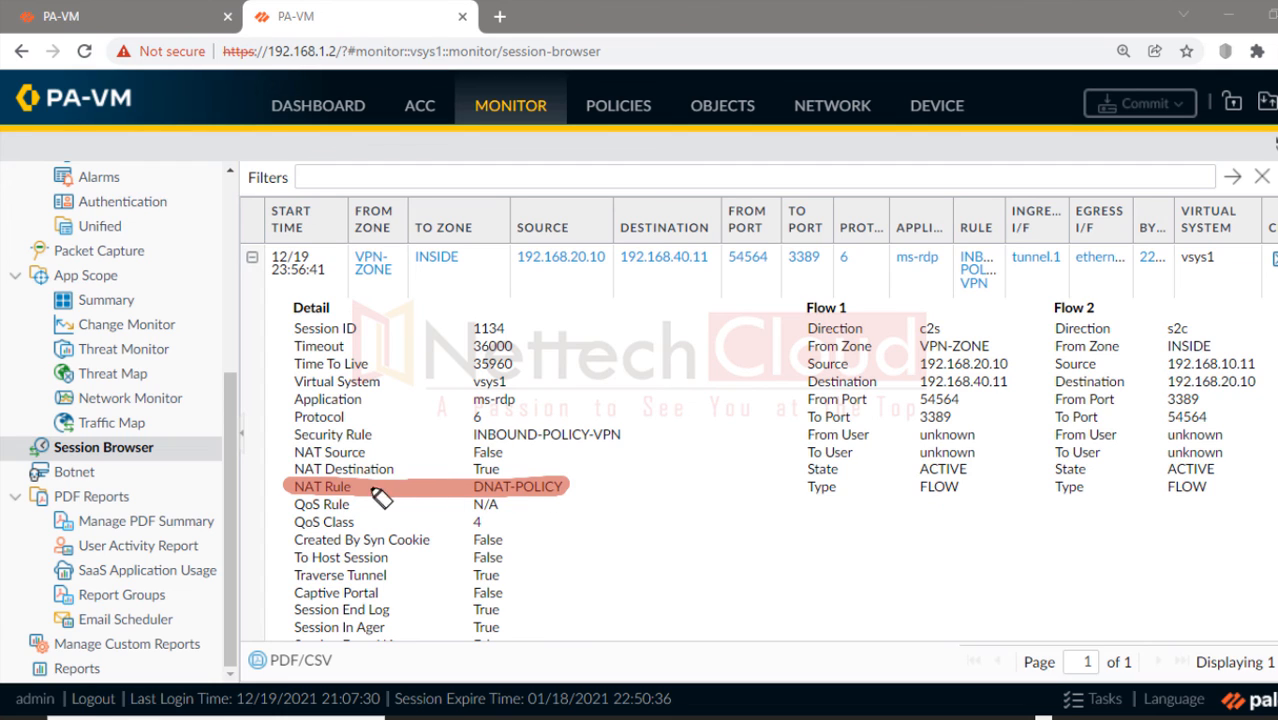
left_click_drag(290, 437, 597, 447)
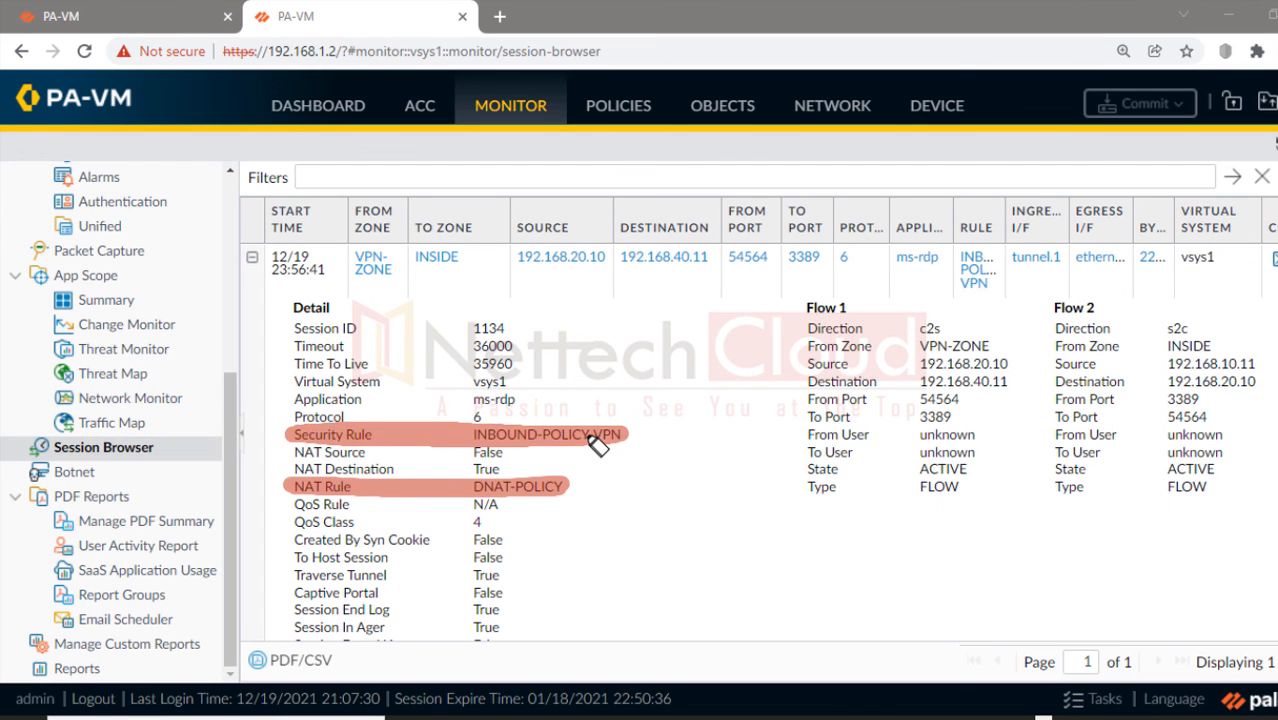